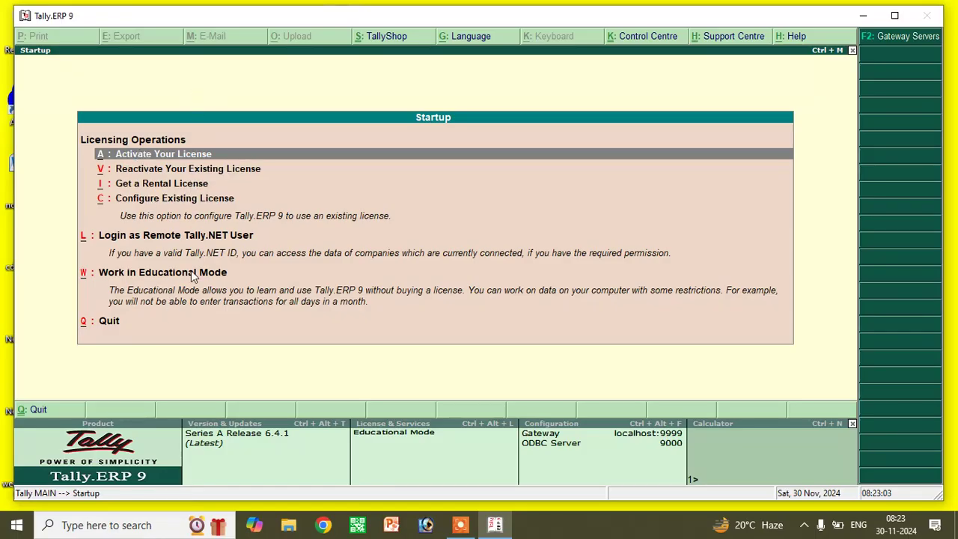
- Work in Educational Mode to reach the Gateway of Tally with Abhinav Computer Store listed
{"action": "left_click", "coordinate": [151, 273]}
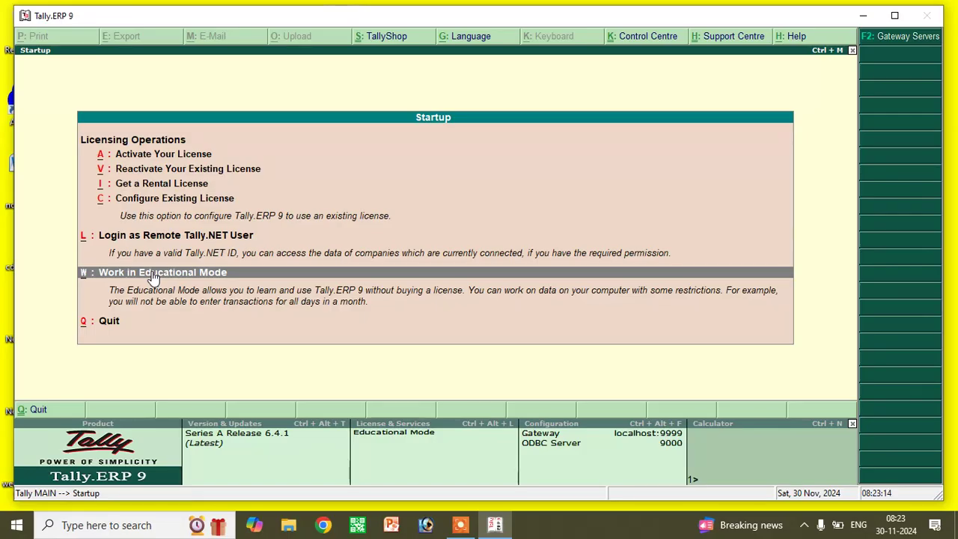
{"action": "left_click", "coordinate": [84, 284]}
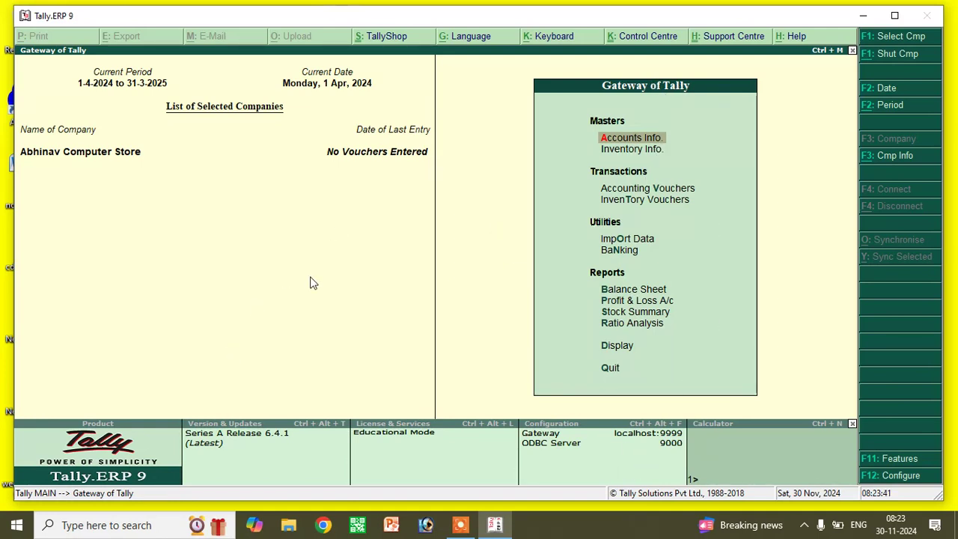
- Start creating a new company named Vibha Electronics
{"action": "left_click", "coordinate": [884, 157]}
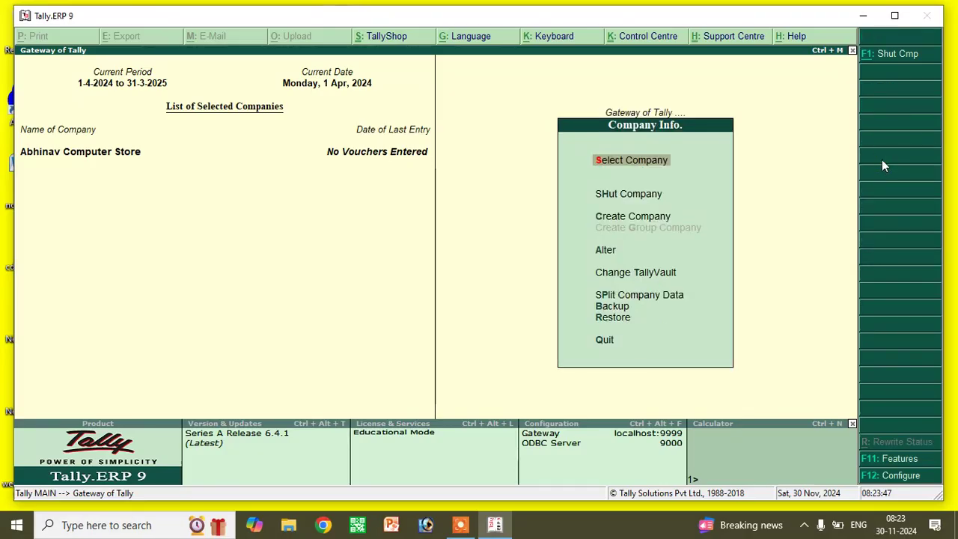
{"action": "left_click", "coordinate": [657, 223]}
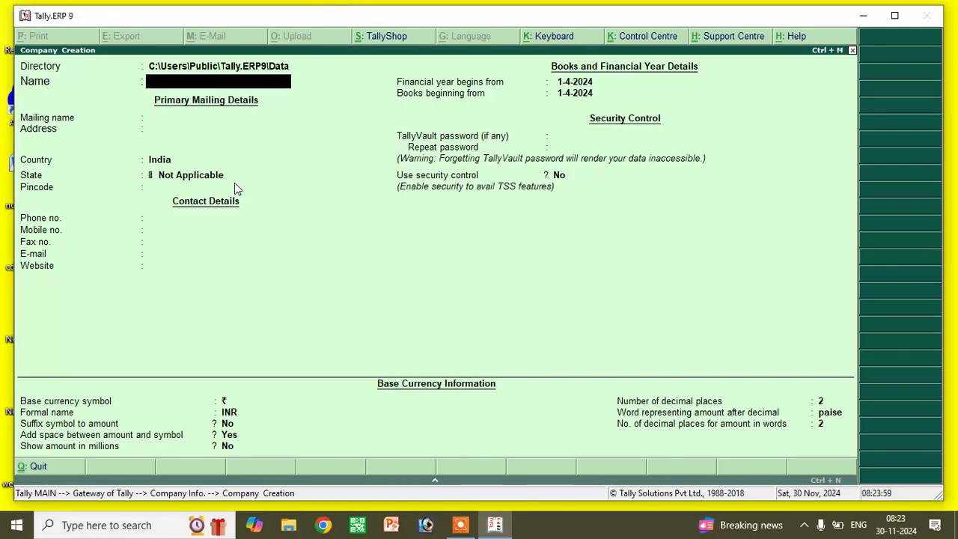
{"action": "type", "text": "Vibha"}
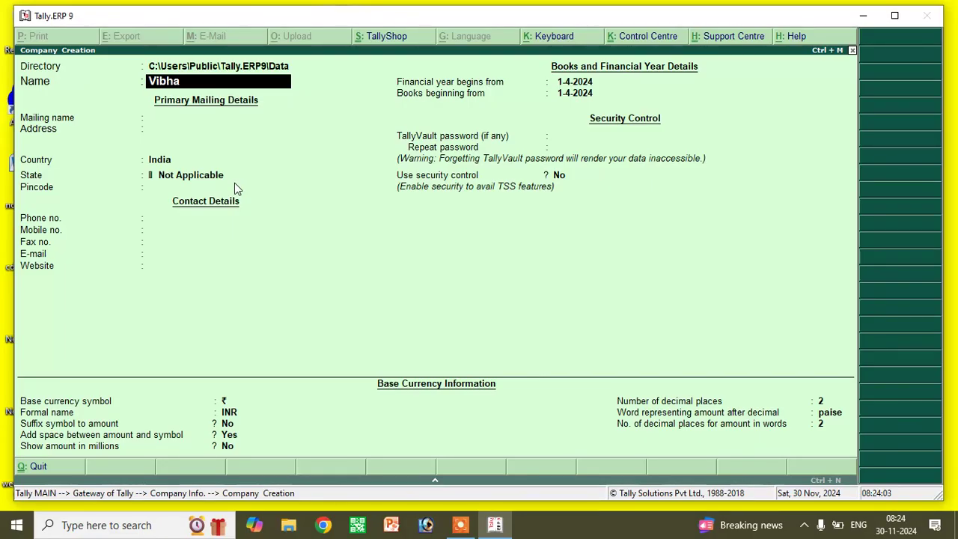
{"action": "type", "text": " Electronics"}
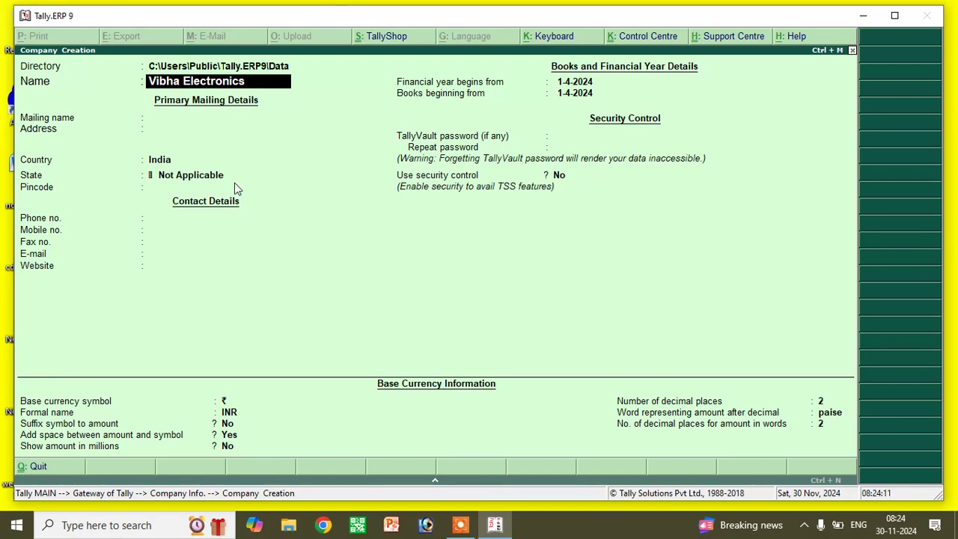
{"action": "key", "text": "Return"}
{"action": "key", "text": "Return"}
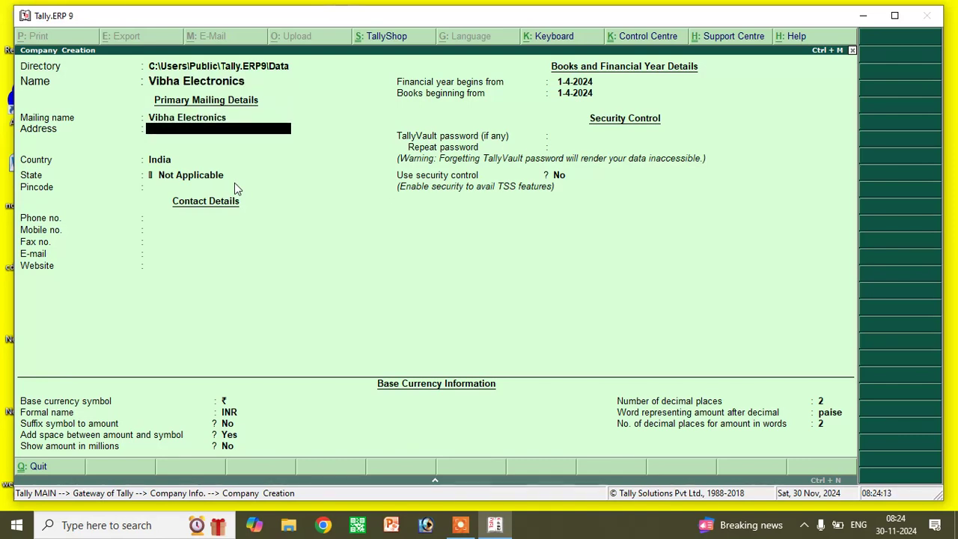
- Enter the company's mailing address, keep India as country, choose Jharkhand, and enter the pincode
{"action": "type", "text": "Korra Hazaribag"}
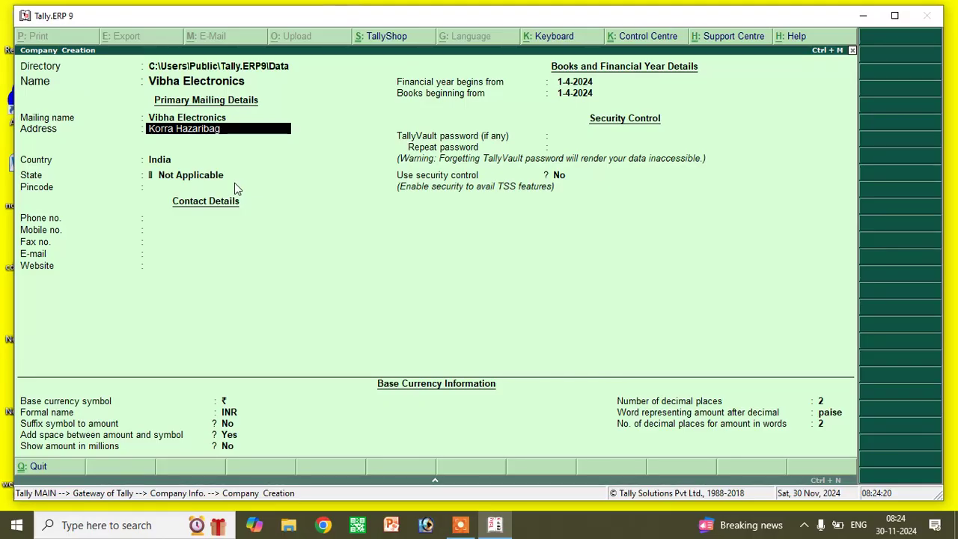
{"action": "key", "text": "Return"}
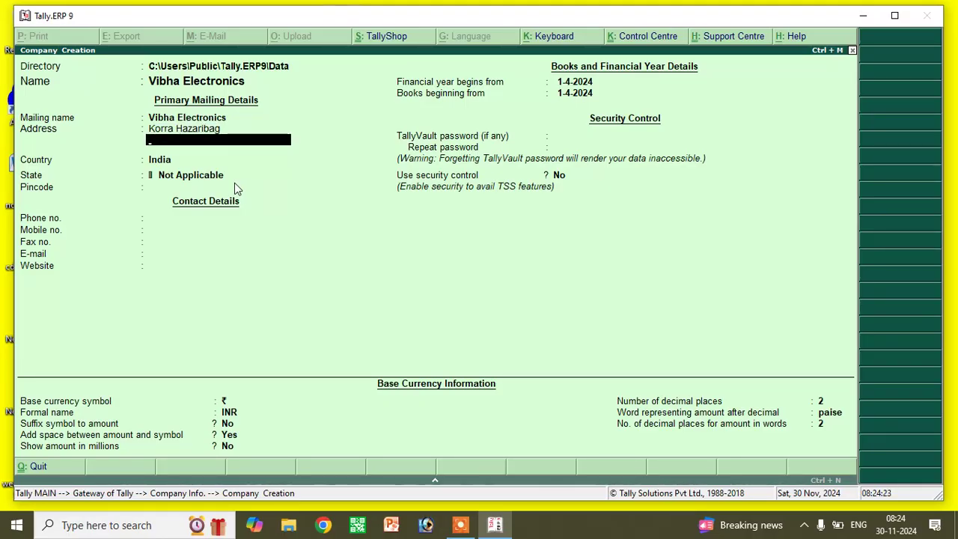
{"action": "key", "text": "Return"}
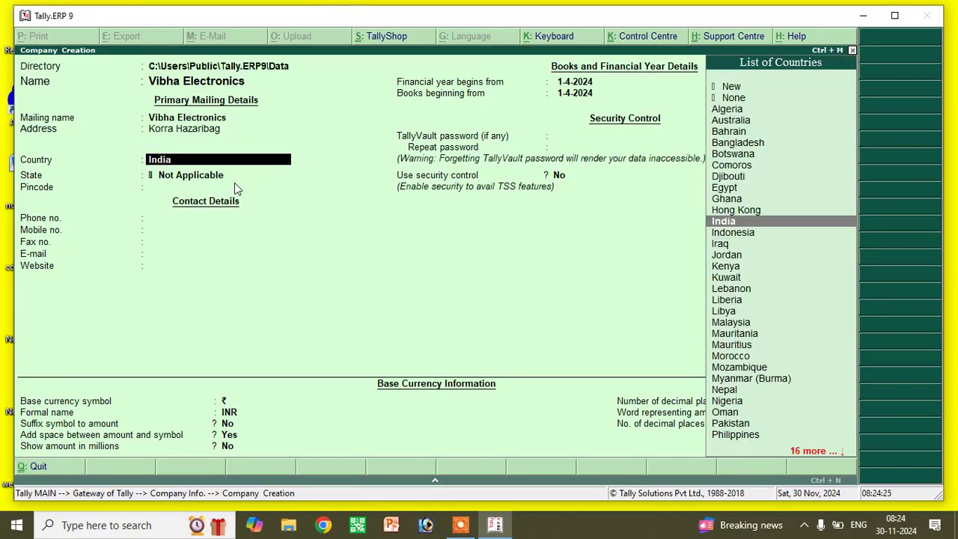
{"action": "key", "text": "Return"}
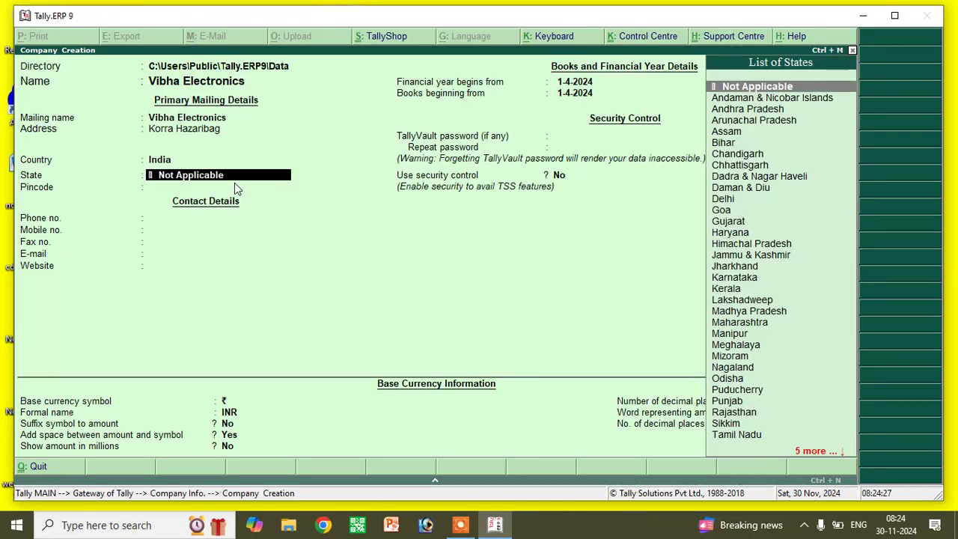
{"action": "type", "text": "Jh"}
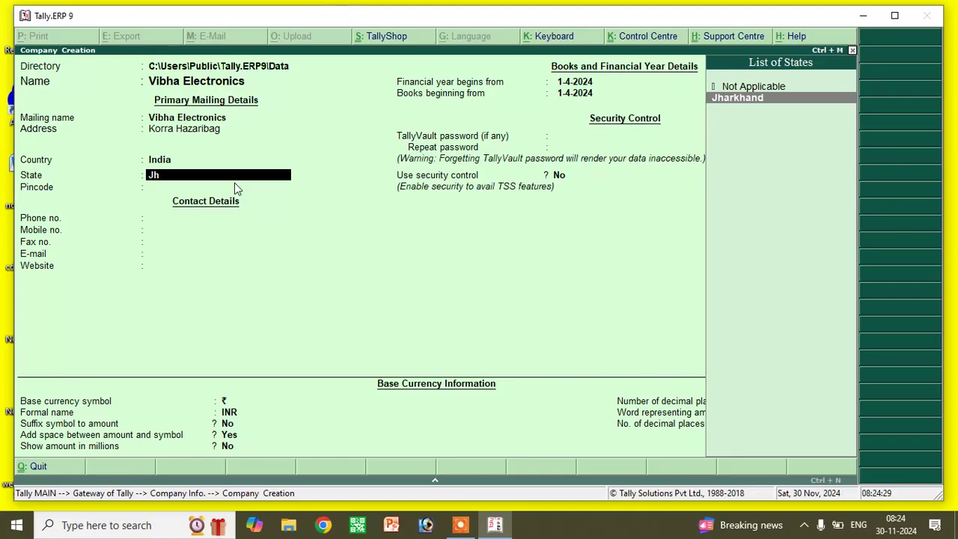
{"action": "key", "text": "Return"}
{"action": "type", "text": "825301"}
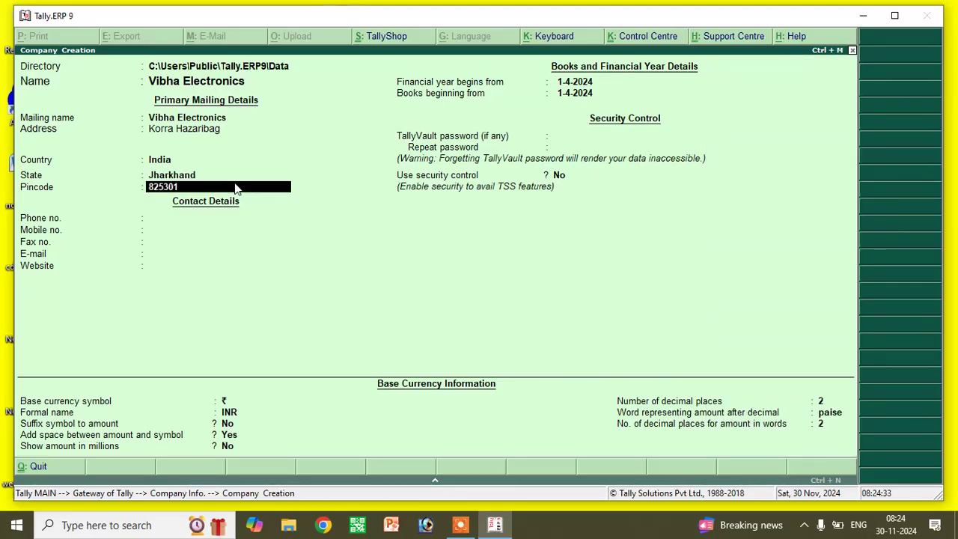
{"action": "key", "text": "Return"}
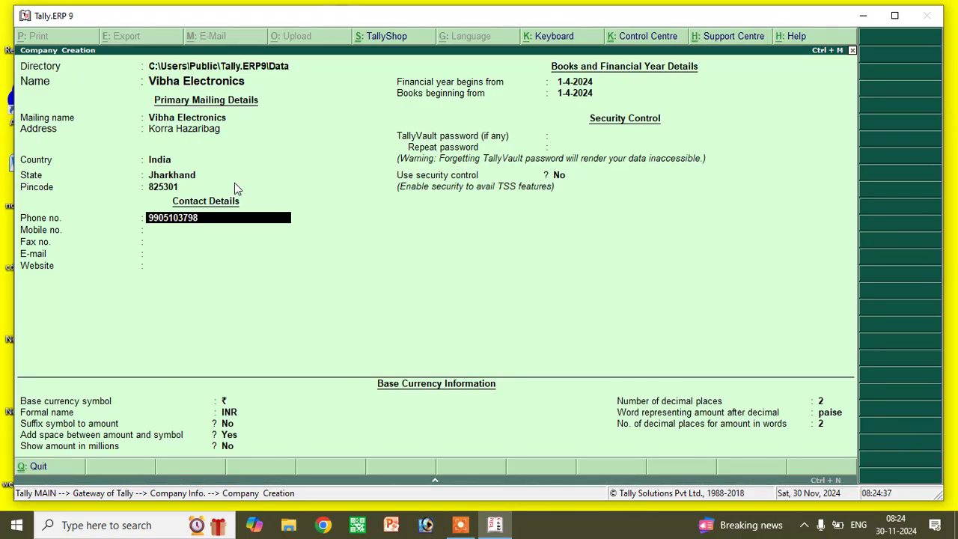
{"action": "key", "text": "Return"}
{"action": "key", "text": "Return"}
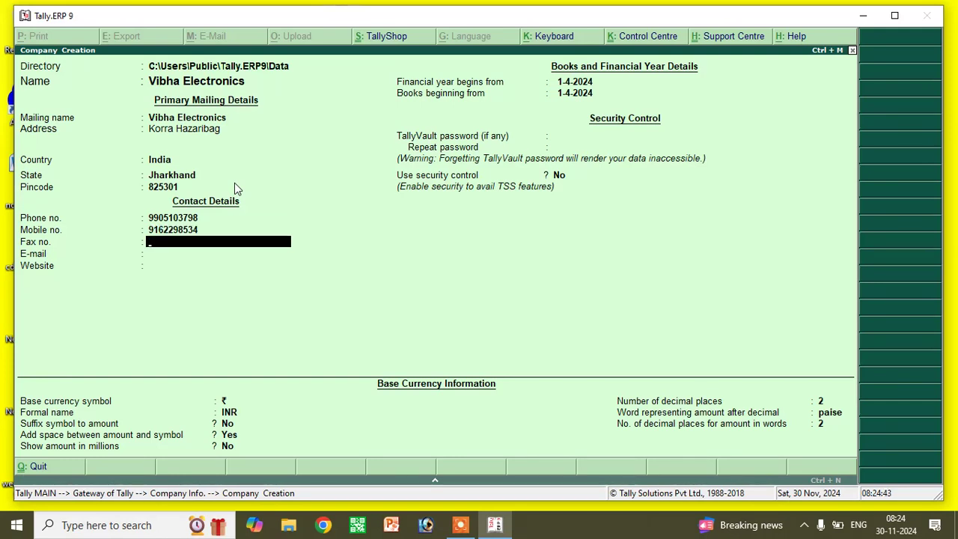
{"action": "key", "text": "Return"}
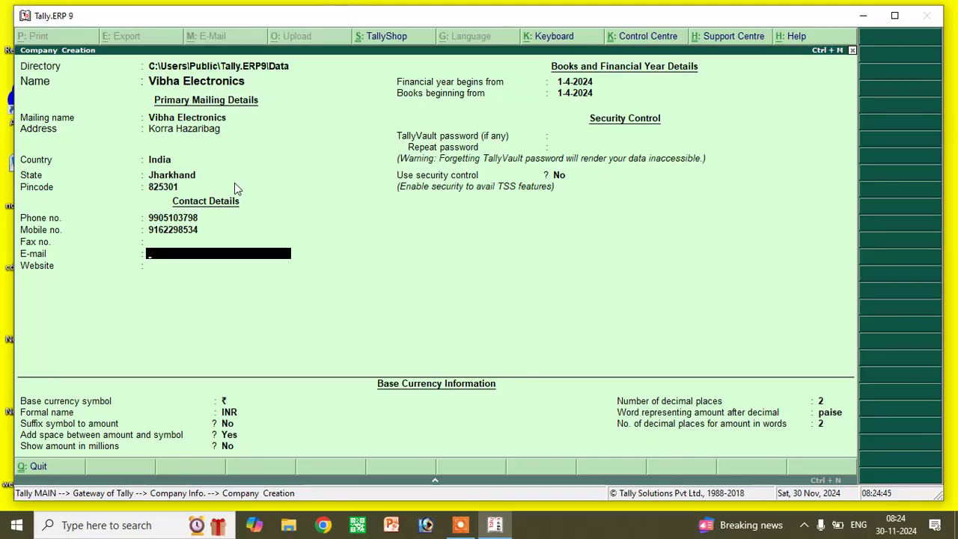
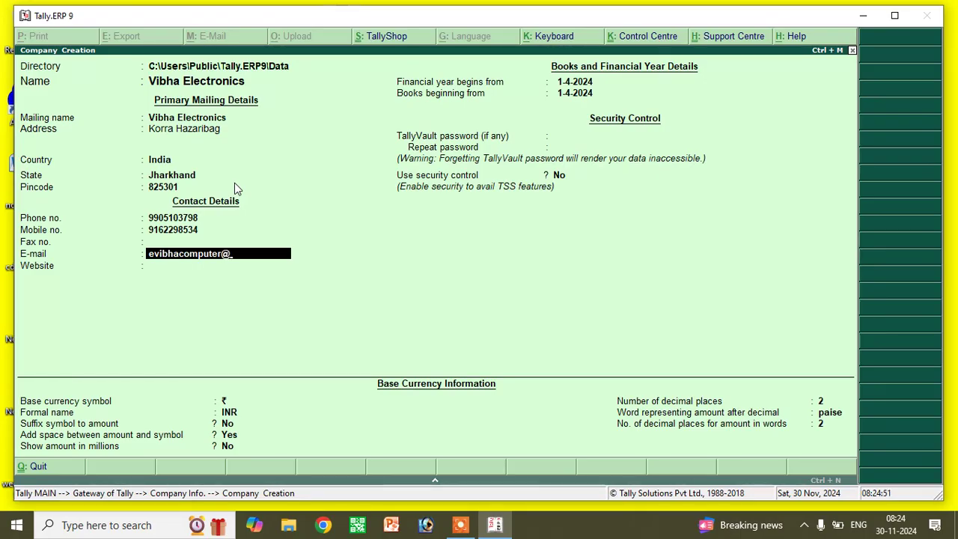
{"action": "key", "text": "Return"}
{"action": "type", "text": "www."}
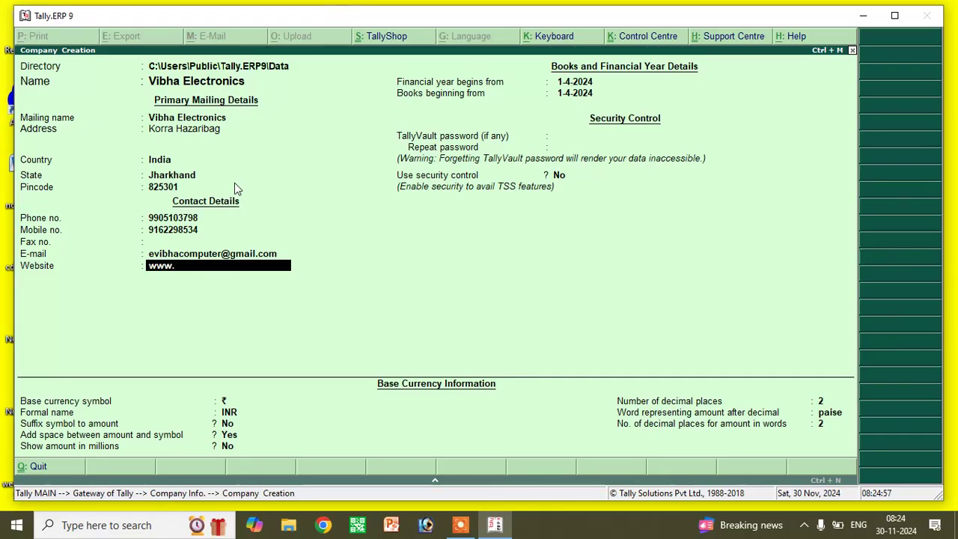
{"action": "type", "text": "vibhacomputer.com"}
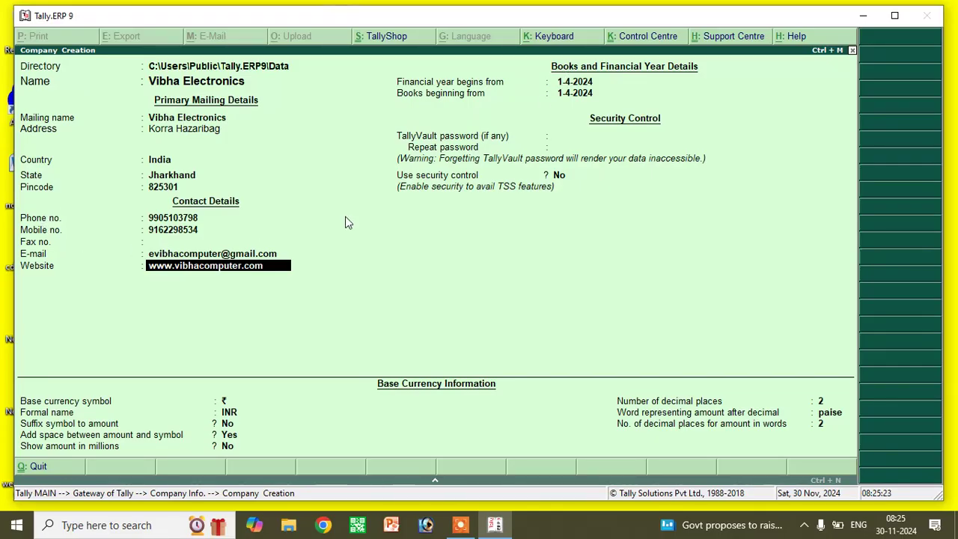
- Confirm the website, keep books beginning 1-4-2024, and leave the TallyVault password blank
{"action": "key", "text": "Return"}
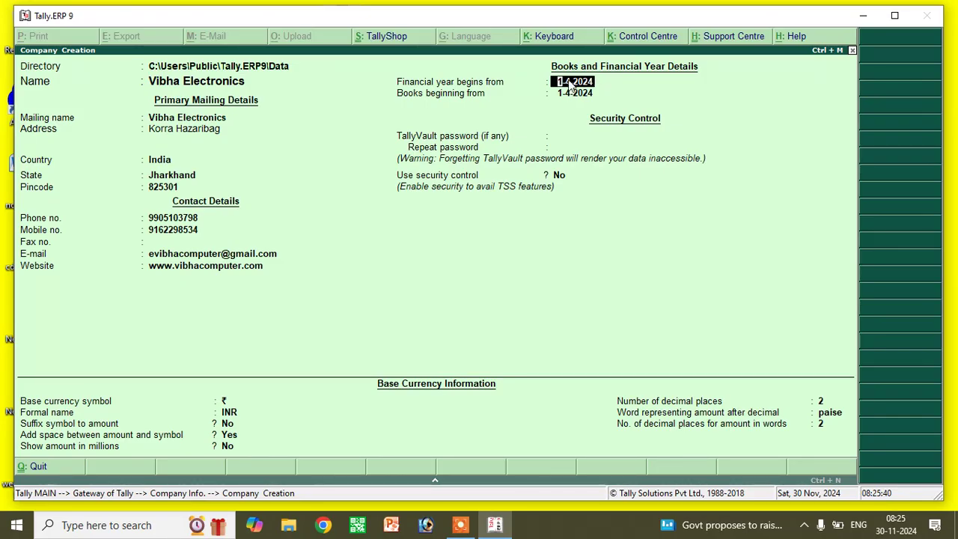
{"action": "key", "text": "Return"}
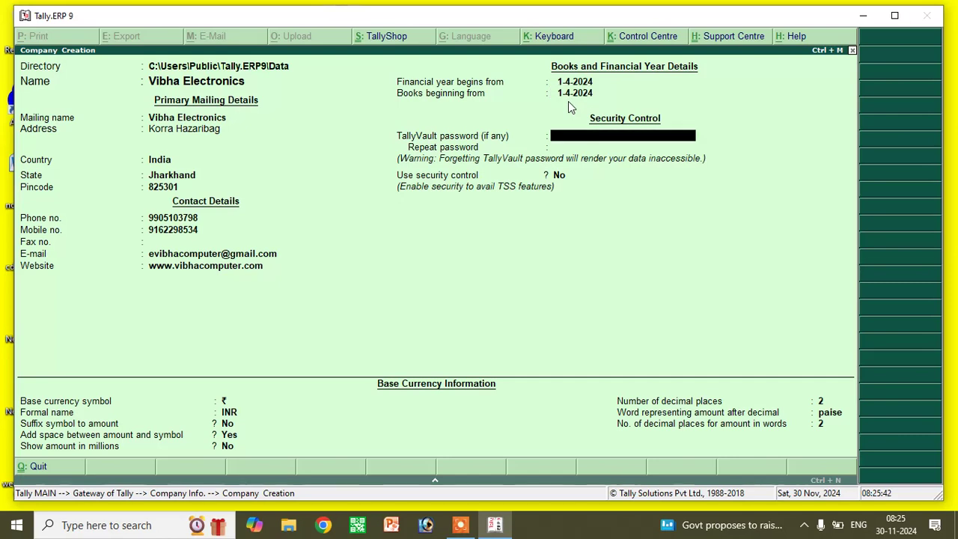
{"action": "key", "text": "Return"}
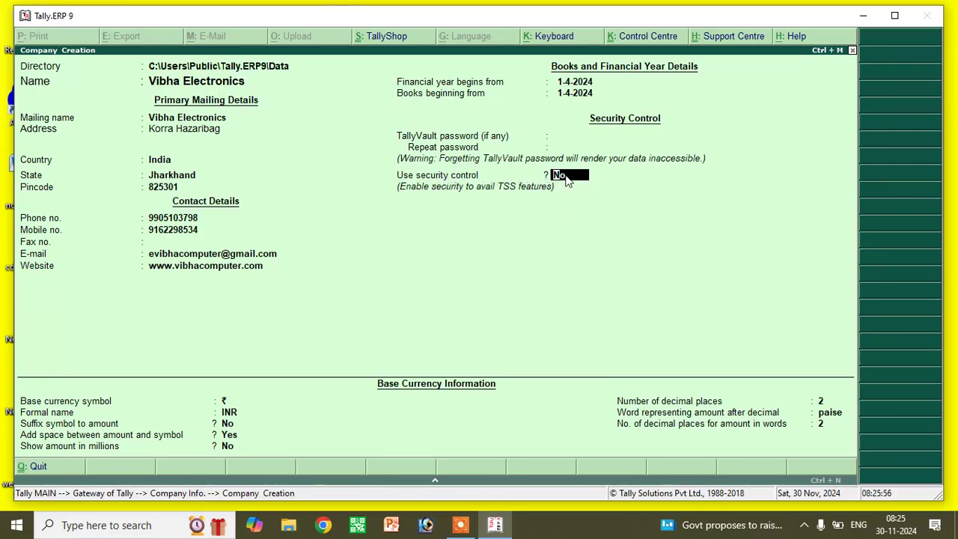
- Enable security control with an administrator name and password, repeating the password
{"action": "key", "text": "y"}
{"action": "key", "text": "Return"}
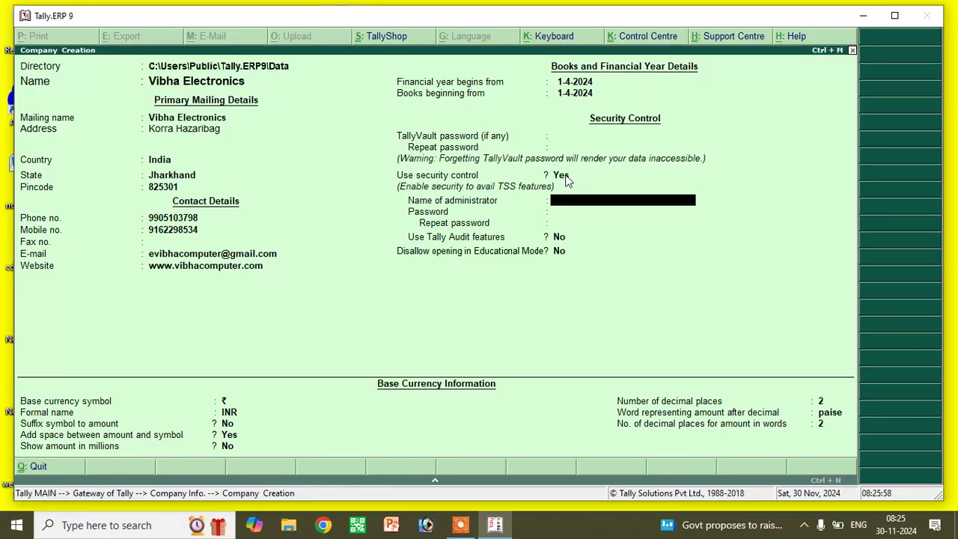
{"action": "type", "text": "saigal"}
{"action": "key", "text": "Return"}
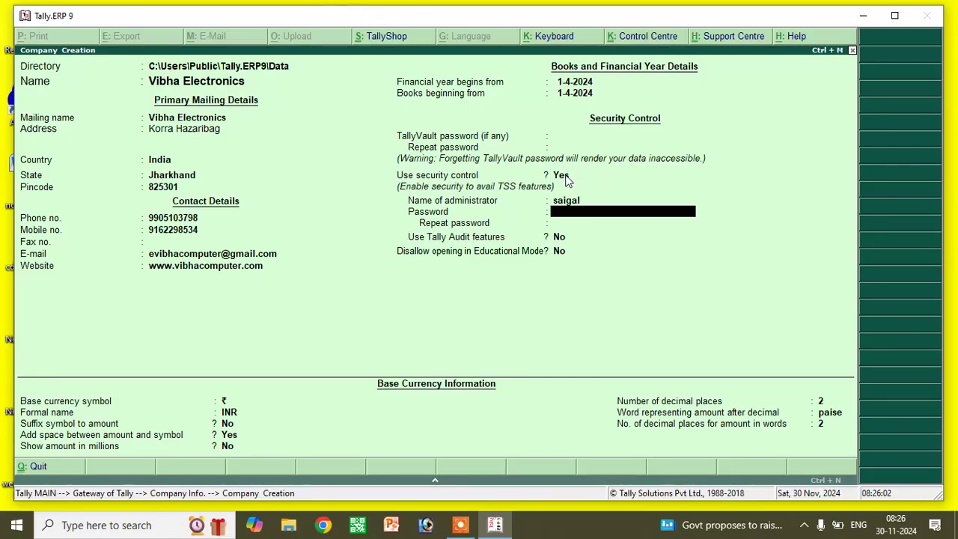
{"action": "type", "text": "123"}
{"action": "key", "text": "Return"}
{"action": "type", "text": "1"}
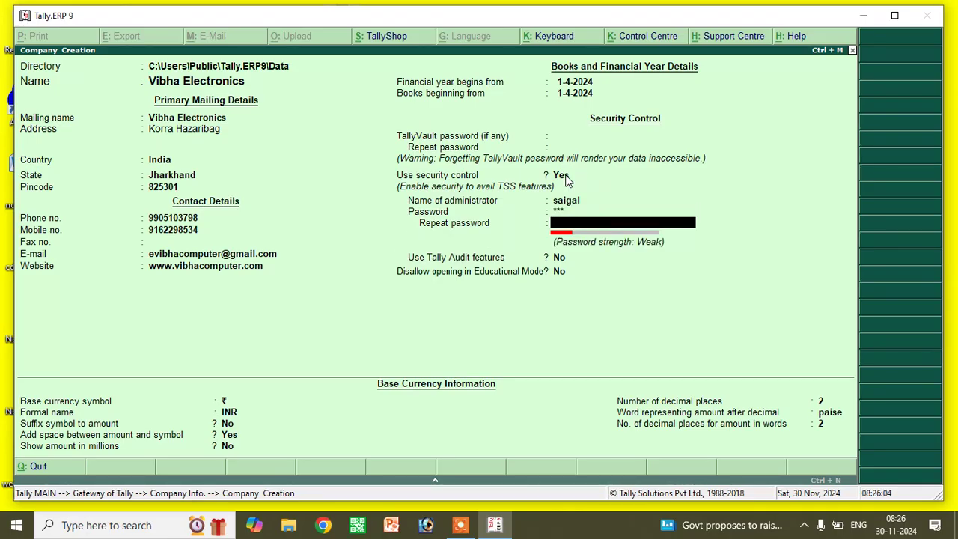
{"action": "key", "text": "Return"}
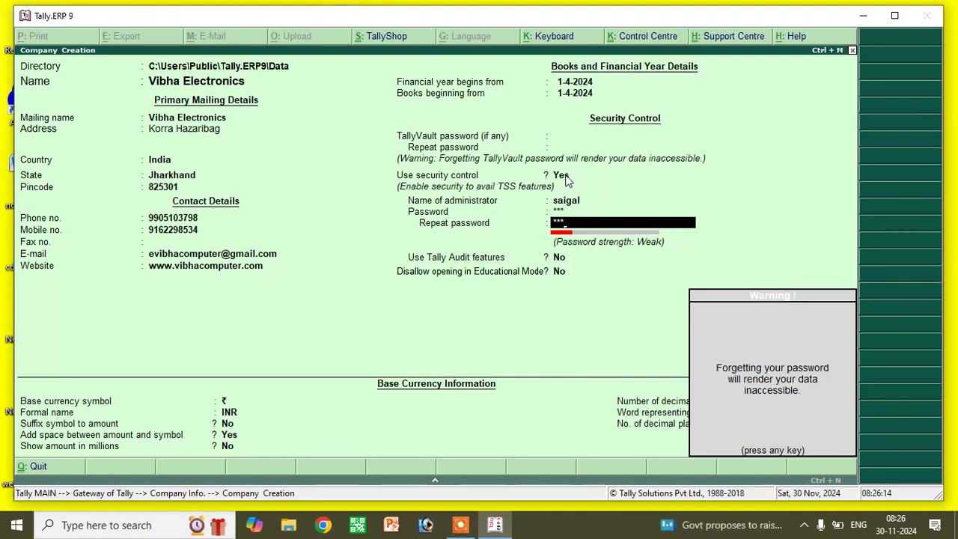
- Dismiss the forgotten-password warning and leave audit and currency options unchanged
{"action": "key", "text": "Return"}
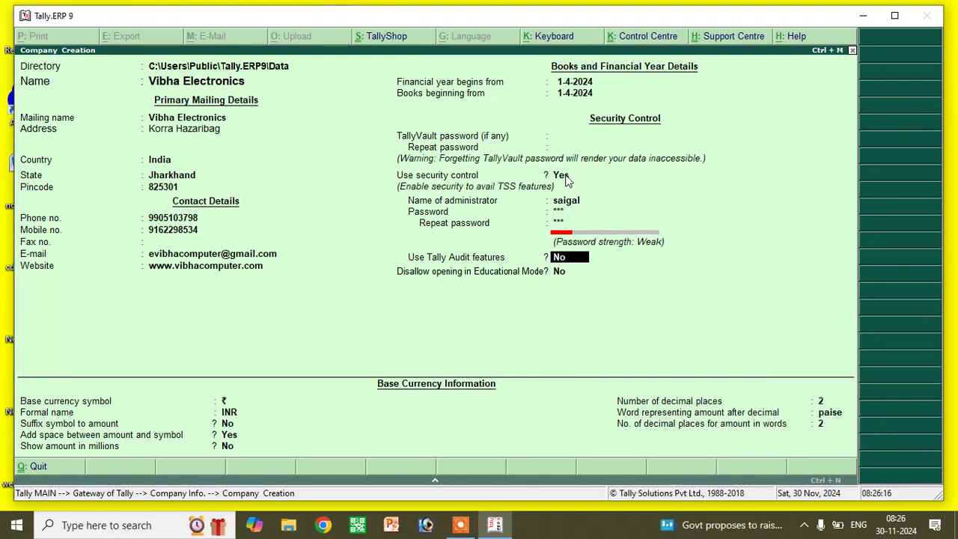
{"action": "key", "text": "Return"}
{"action": "key", "text": "Return"}
{"action": "key", "text": "Return"}
{"action": "key", "text": "Return"}
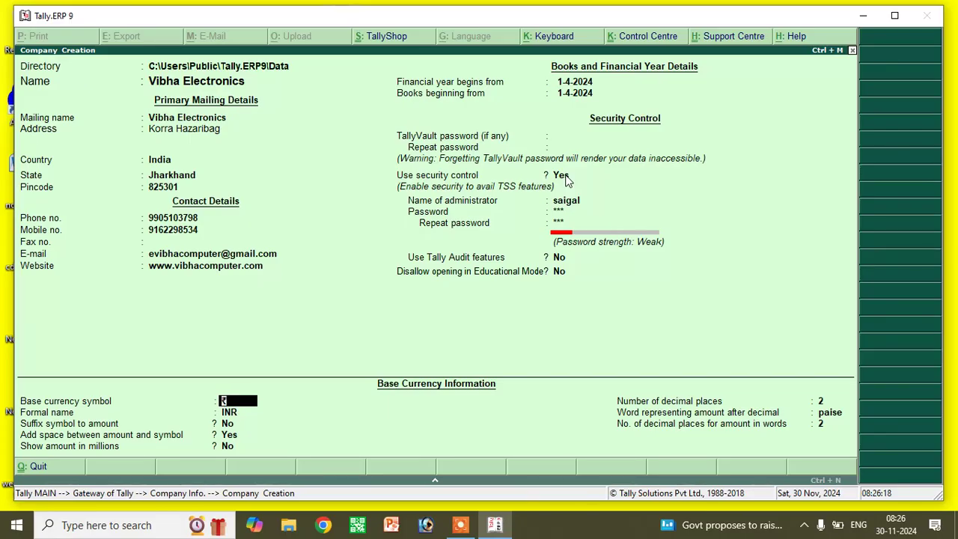
{"action": "key", "text": "Return"}
{"action": "key", "text": "Return"}
{"action": "key", "text": "Return"}
{"action": "key", "text": "Return"}
{"action": "key", "text": "Return"}
{"action": "key", "text": "Return"}
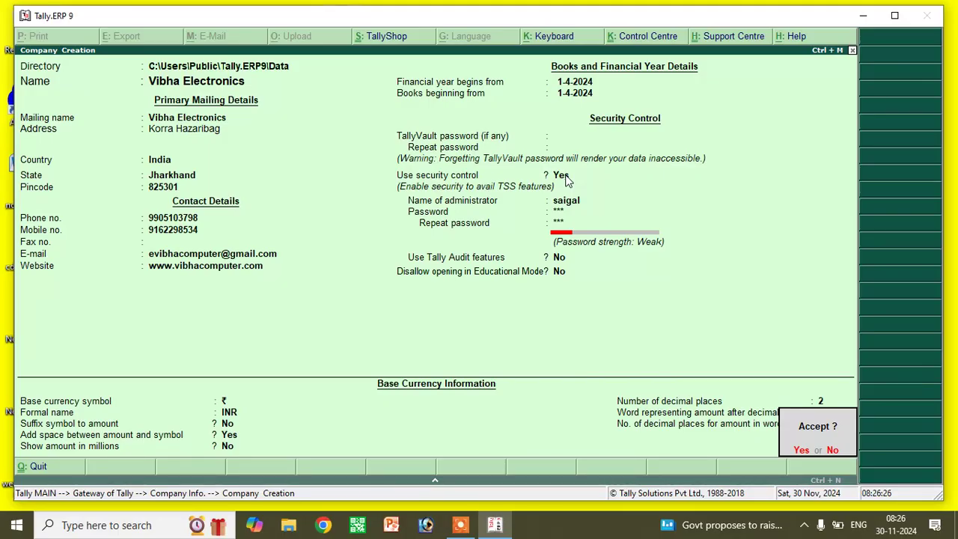
- Save Vibha Electronics, log in with the administrator name and password, and return to the maximized Gateway of Tally
{"action": "left_click", "coordinate": [563, 174]}
{"action": "key", "text": "Return"}
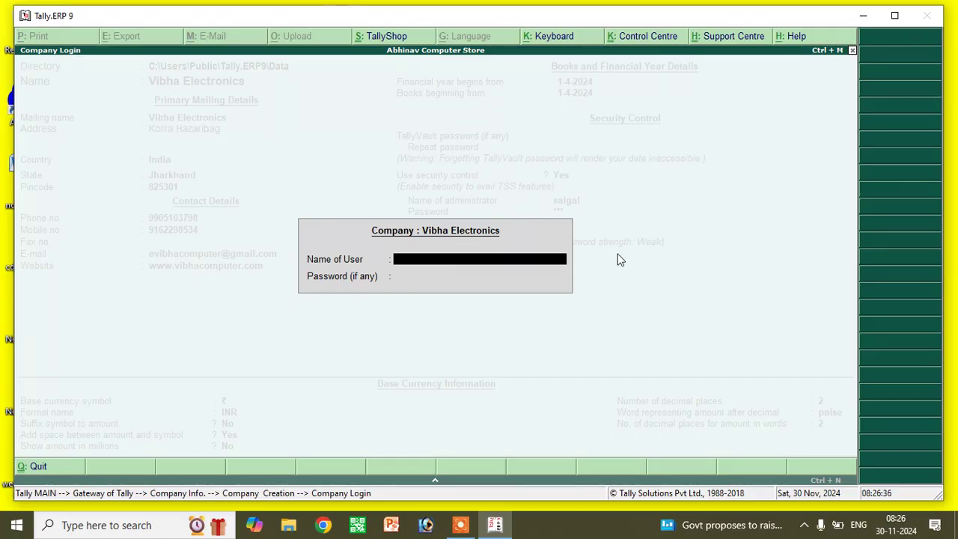
{"action": "type", "text": "saigal"}
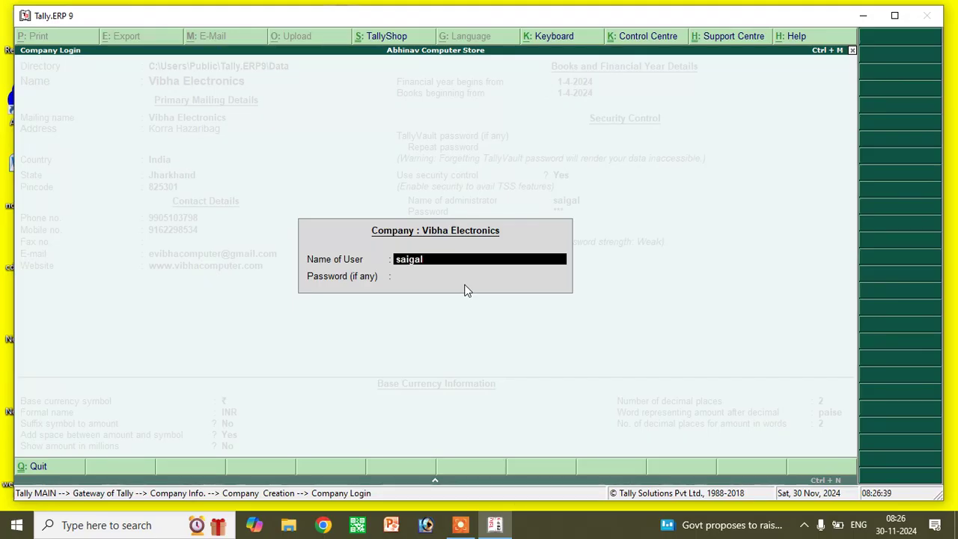
{"action": "key", "text": "Return"}
{"action": "type", "text": "***"}
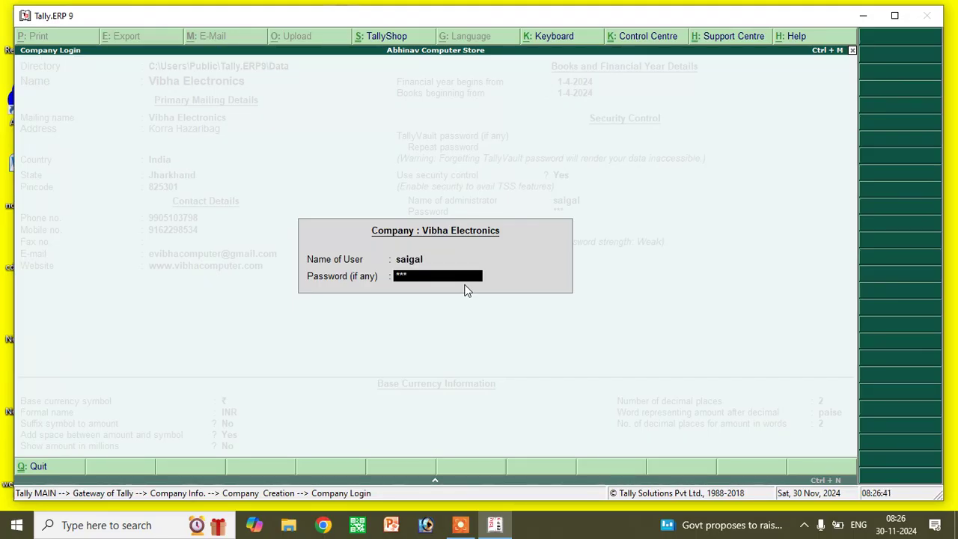
{"action": "key", "text": "Return"}
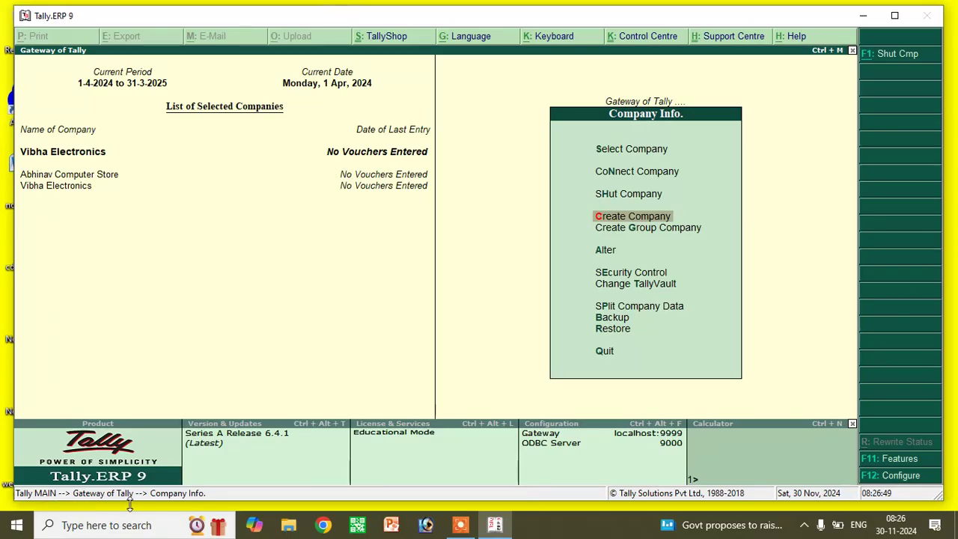
{"action": "left_click", "coordinate": [895, 14]}
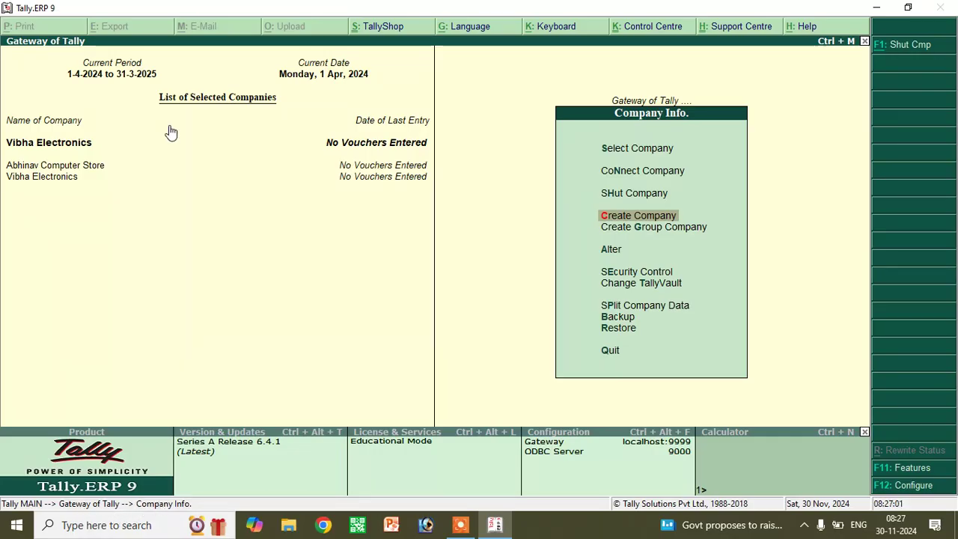
{"action": "key", "text": "Escape"}
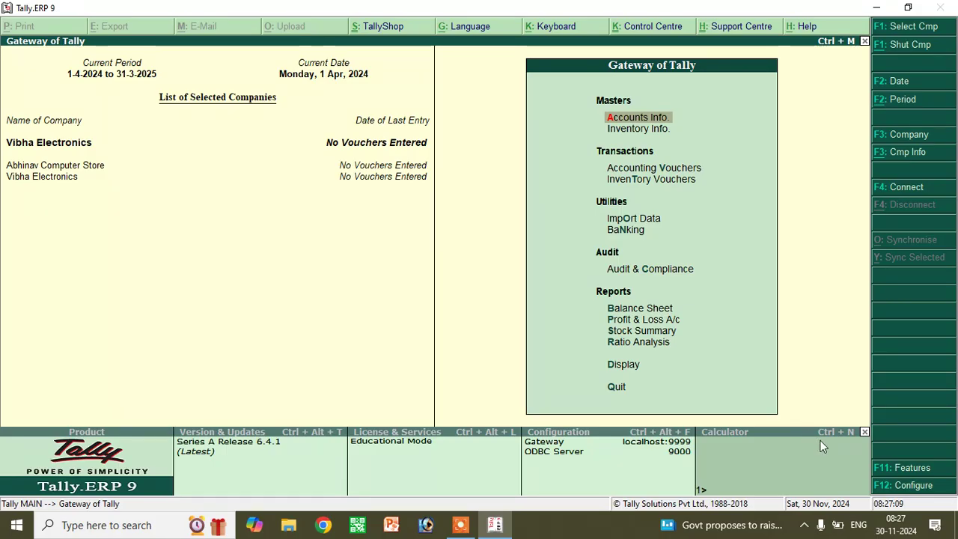
- View and quit Vibha Electronics' Accounting Features unchanged, then choose Inventory Features
{"action": "left_click", "coordinate": [921, 471]}
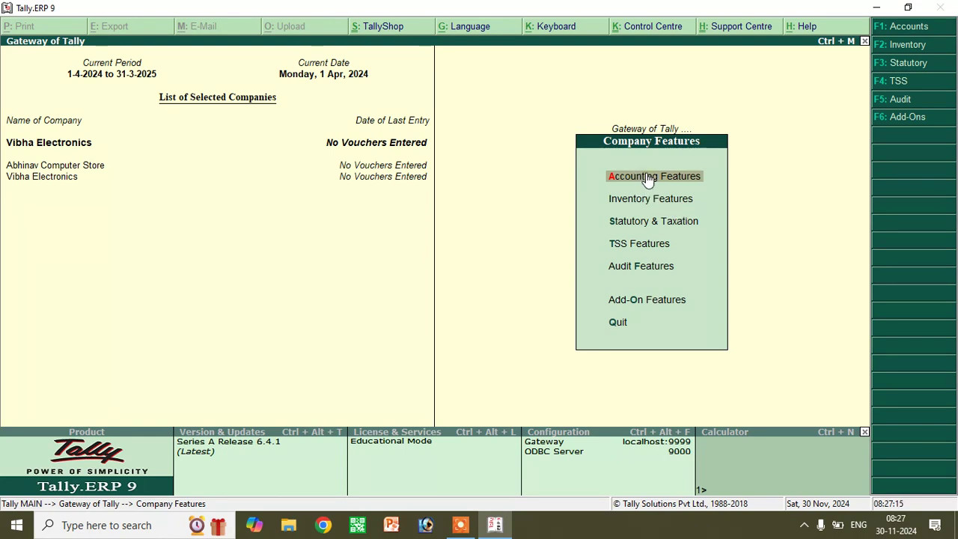
{"action": "left_click", "coordinate": [647, 178]}
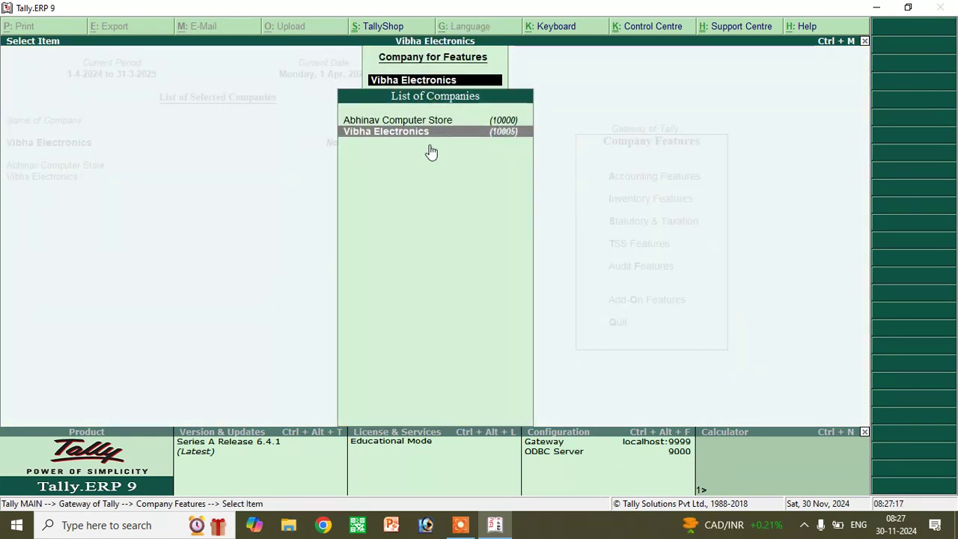
{"action": "key", "text": "Return"}
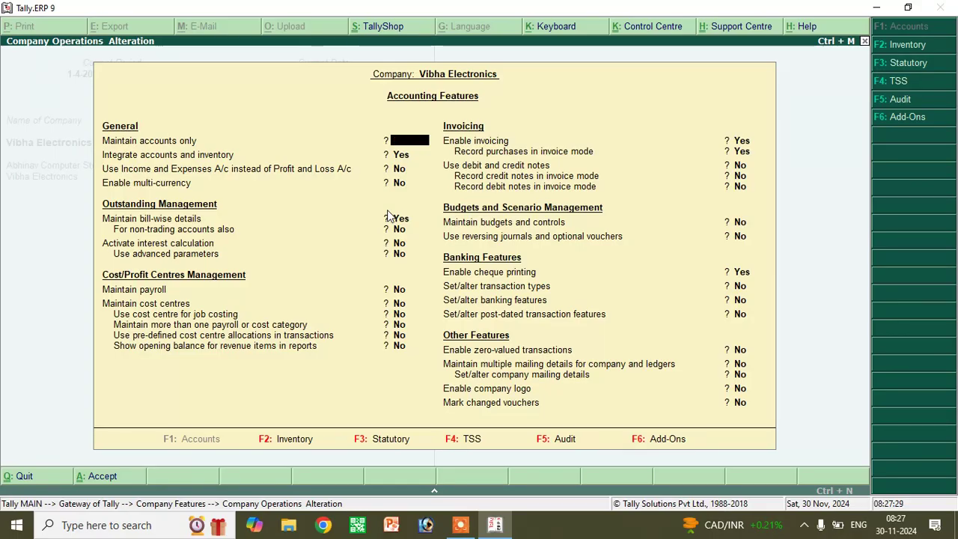
{"action": "key", "text": "Escape"}
{"action": "key", "text": "y"}
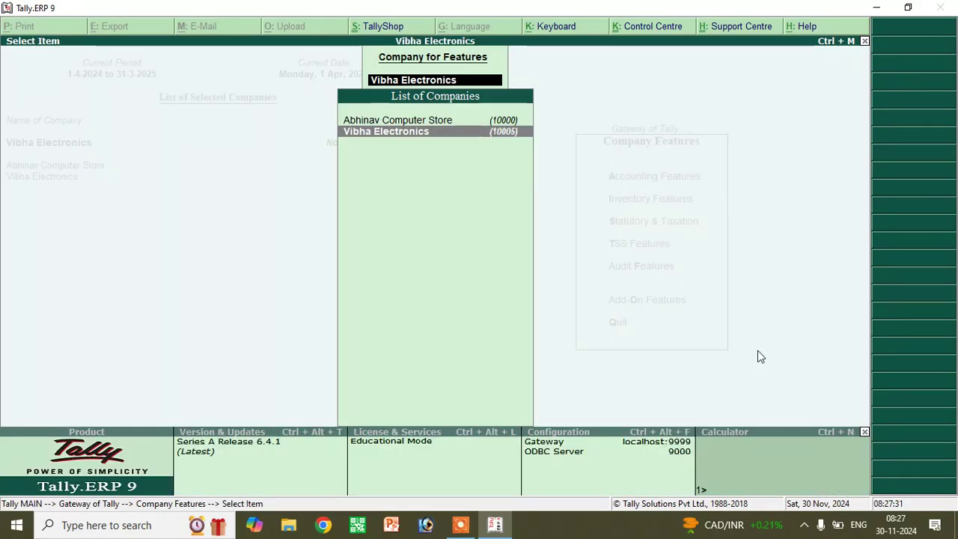
{"action": "key", "text": "Escape"}
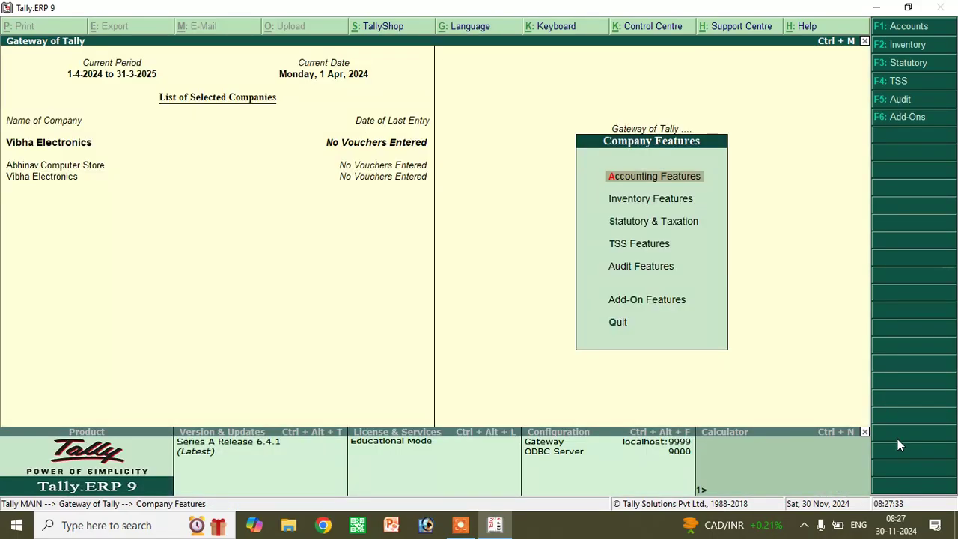
{"action": "left_click", "coordinate": [623, 199]}
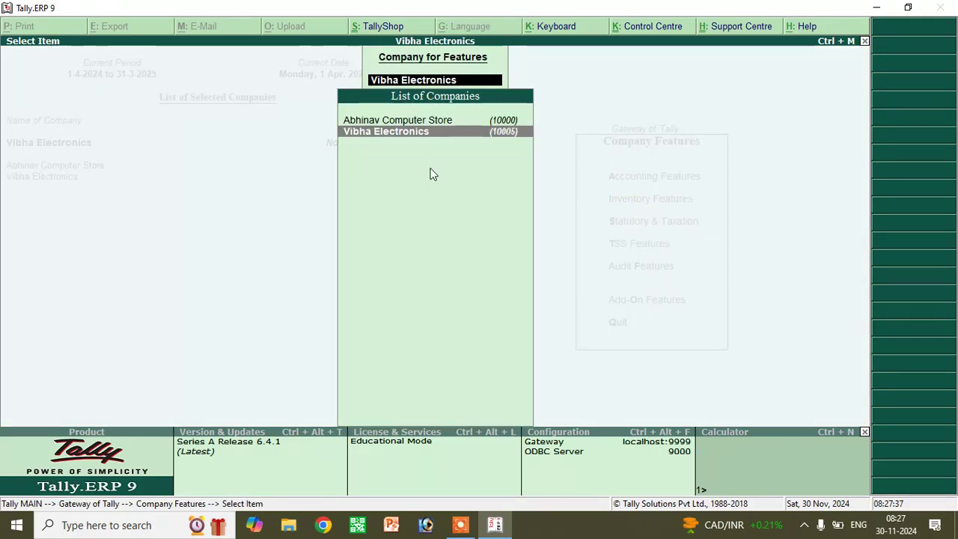
- Set Maintain multiple Godowns and Use separate discount column in invoices to Yes for Vibha Electronics
{"action": "key", "text": "Return"}
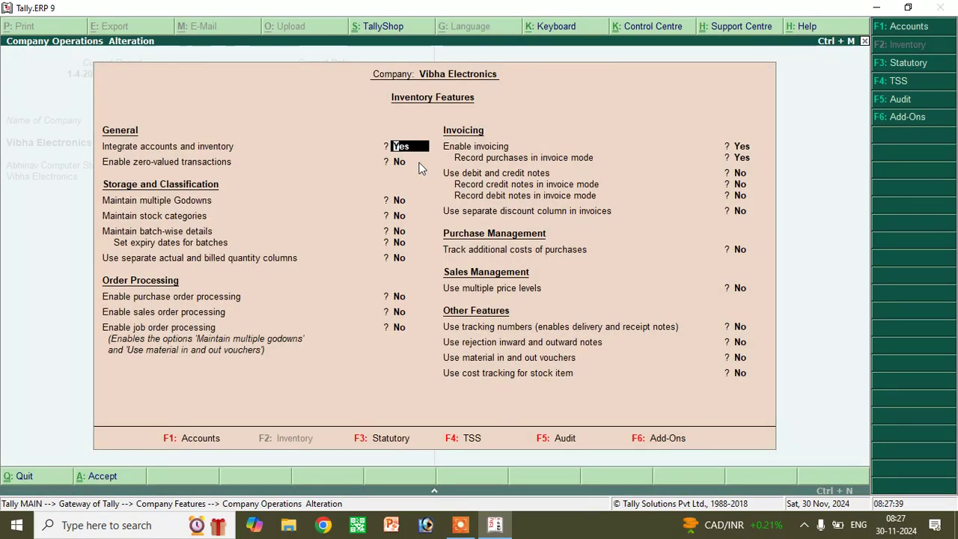
{"action": "key", "text": "Return"}
{"action": "key", "text": "Return"}
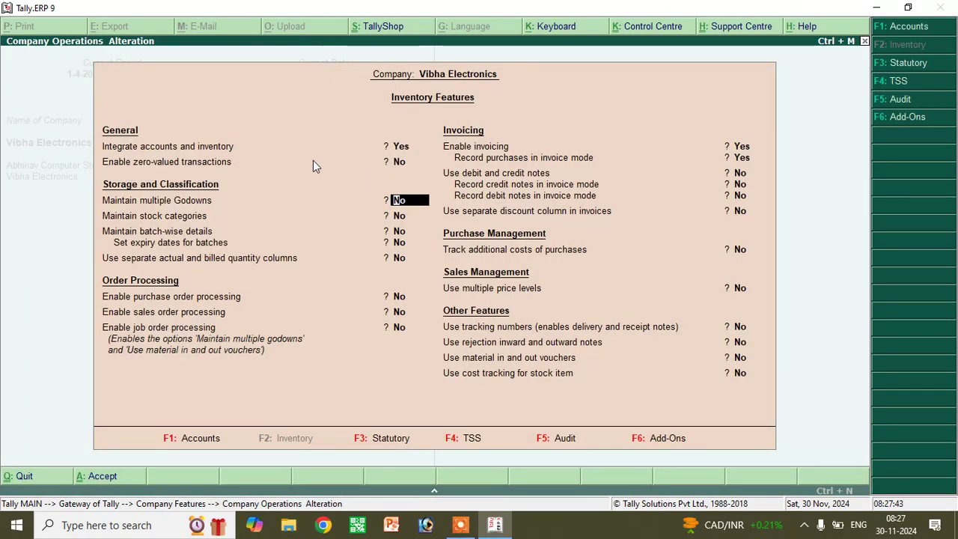
{"action": "type", "text": "yes"}
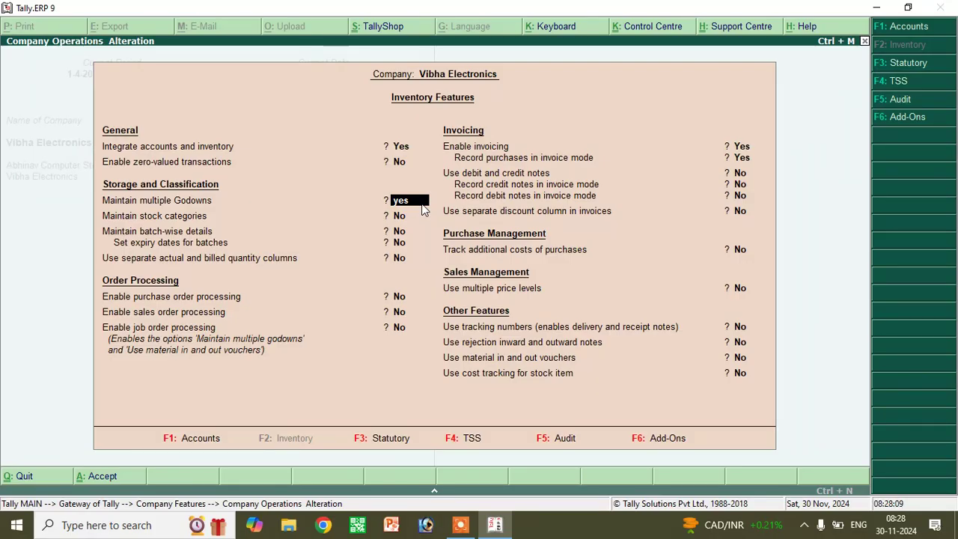
{"action": "key", "text": "Return"}
{"action": "key", "text": "Return"}
{"action": "key", "text": "Return"}
{"action": "key", "text": "Return"}
{"action": "key", "text": "Return"}
{"action": "key", "text": "Return"}
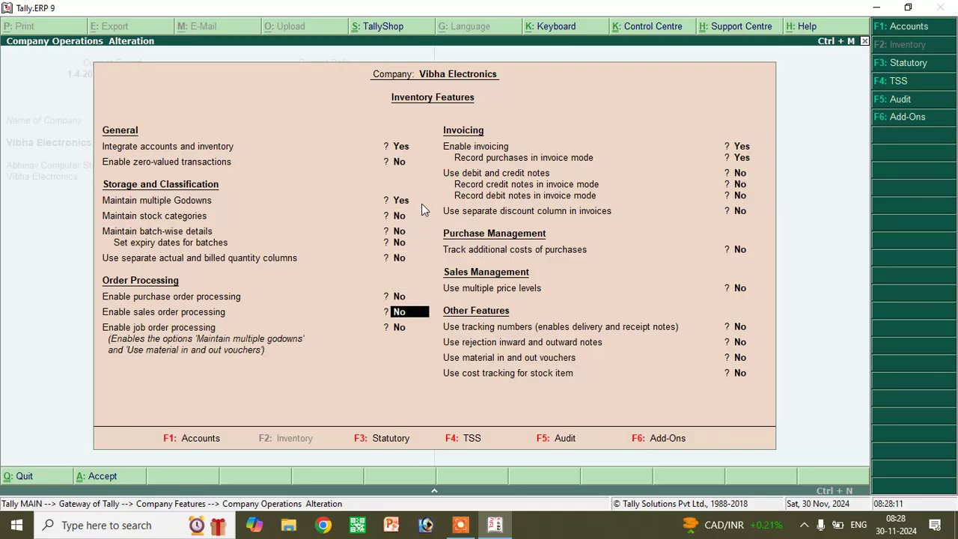
{"action": "key", "text": "Return"}
{"action": "key", "text": "Return"}
{"action": "key", "text": "Return"}
{"action": "key", "text": "Return"}
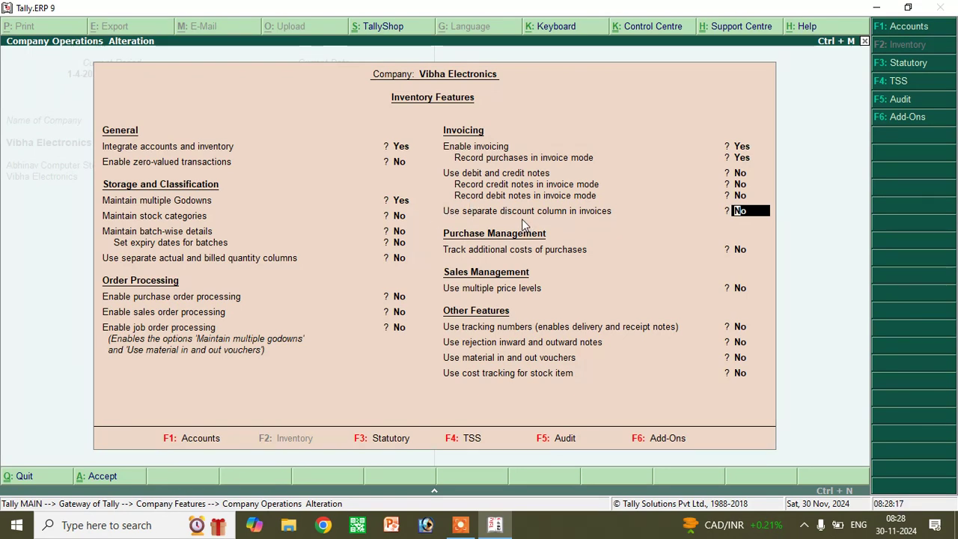
{"action": "type", "text": "yes"}
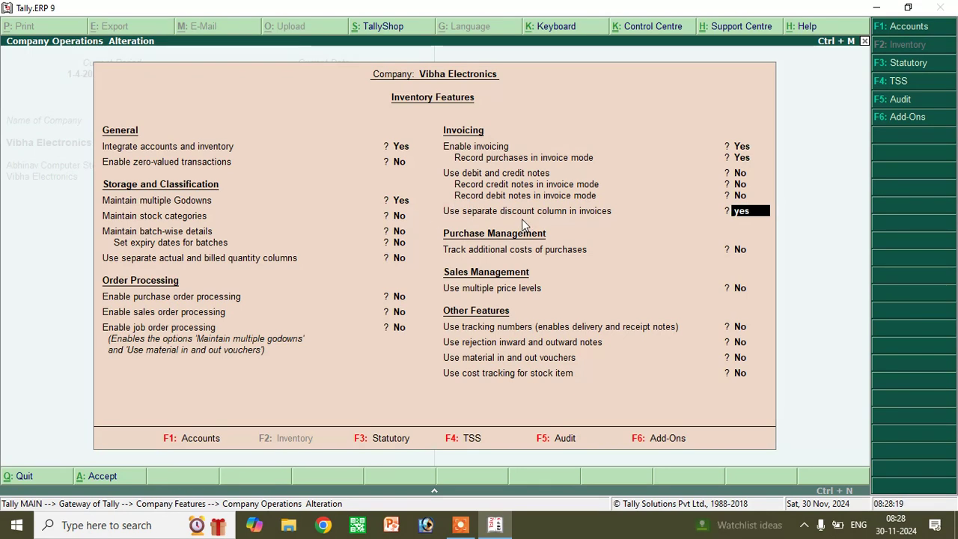
{"action": "key", "text": "Return"}
{"action": "key", "text": "Return"}
{"action": "key", "text": "Return"}
{"action": "key", "text": "Return"}
{"action": "key", "text": "Return"}
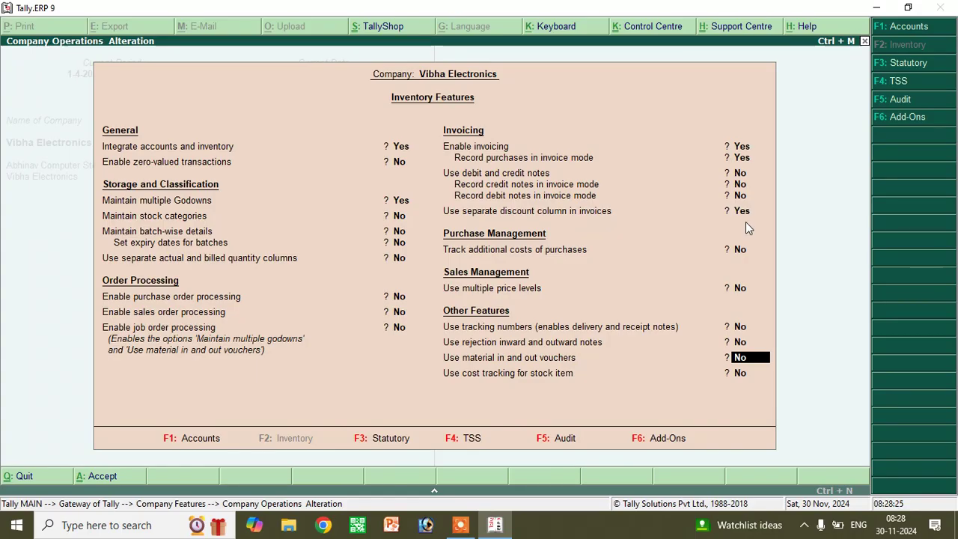
{"action": "key", "text": "Return"}
{"action": "key", "text": "Return"}
{"action": "key", "text": "Return"}
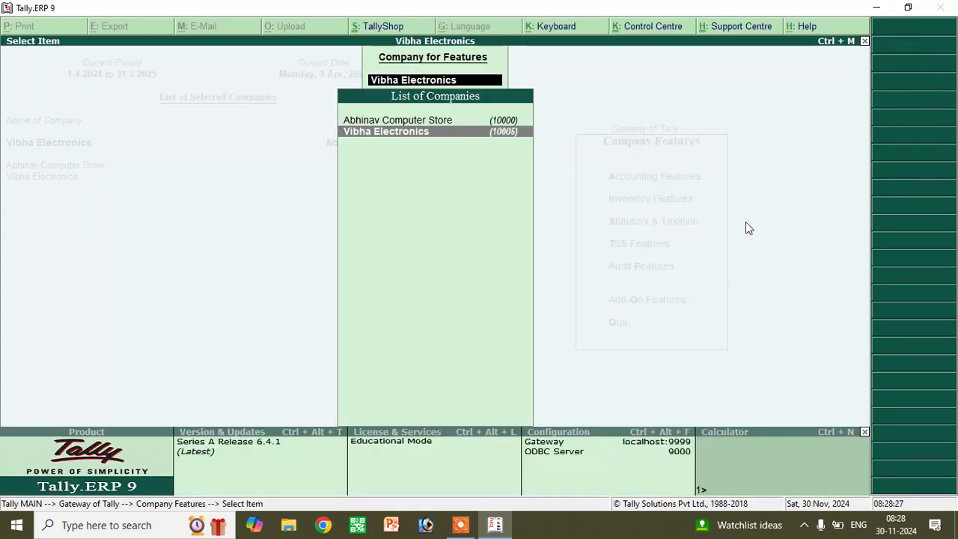
- In Statutory & Taxation for Vibha Electronics, set Enable GST to Yes and bring up GST details
{"action": "key", "text": "Escape"}
{"action": "key", "text": "Escape"}
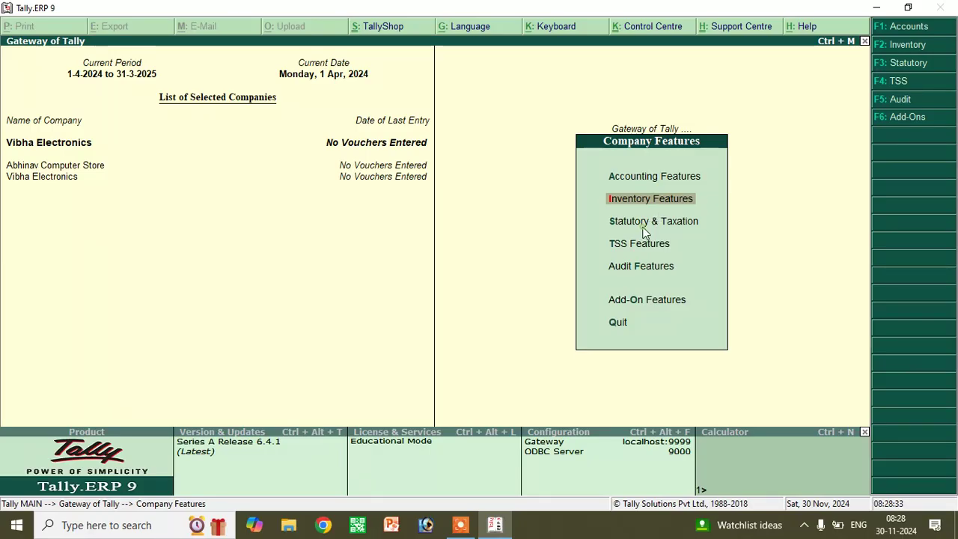
{"action": "key", "text": "Down"}
{"action": "key", "text": "Escape"}
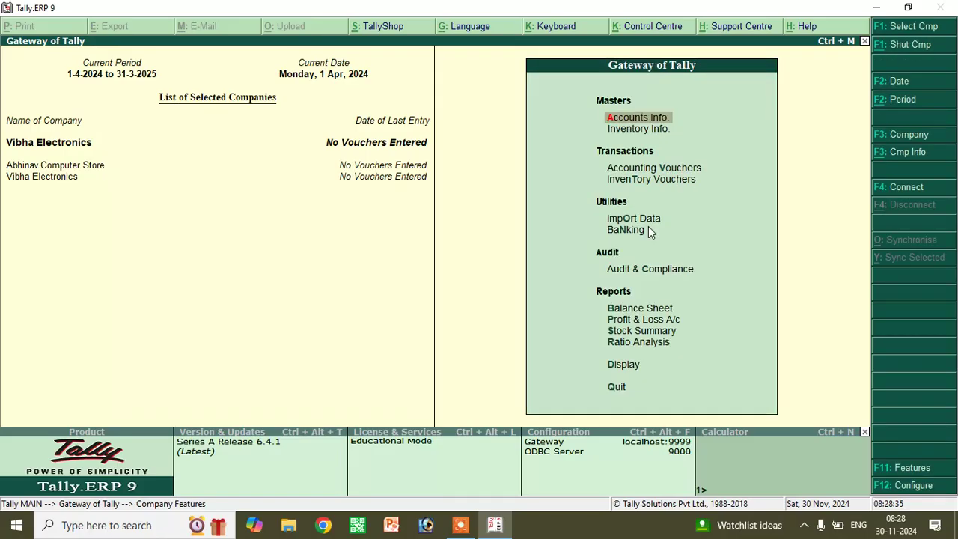
{"action": "left_click", "coordinate": [904, 467]}
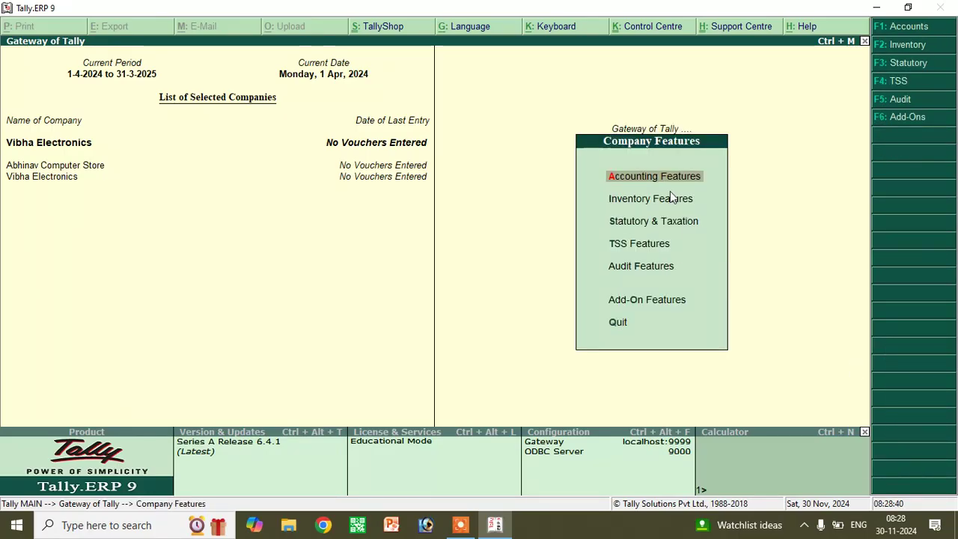
{"action": "left_click", "coordinate": [640, 224]}
{"action": "left_click", "coordinate": [640, 225]}
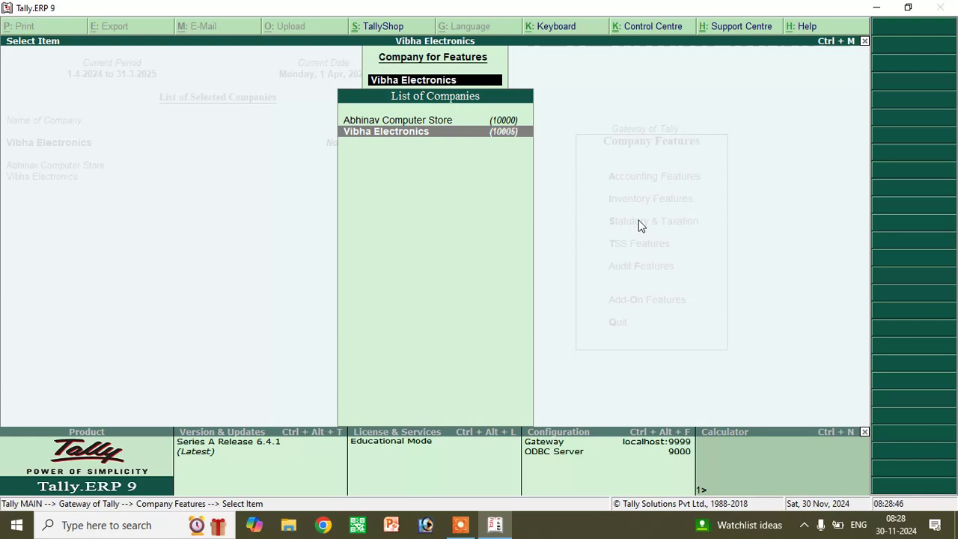
{"action": "key", "text": "Return"}
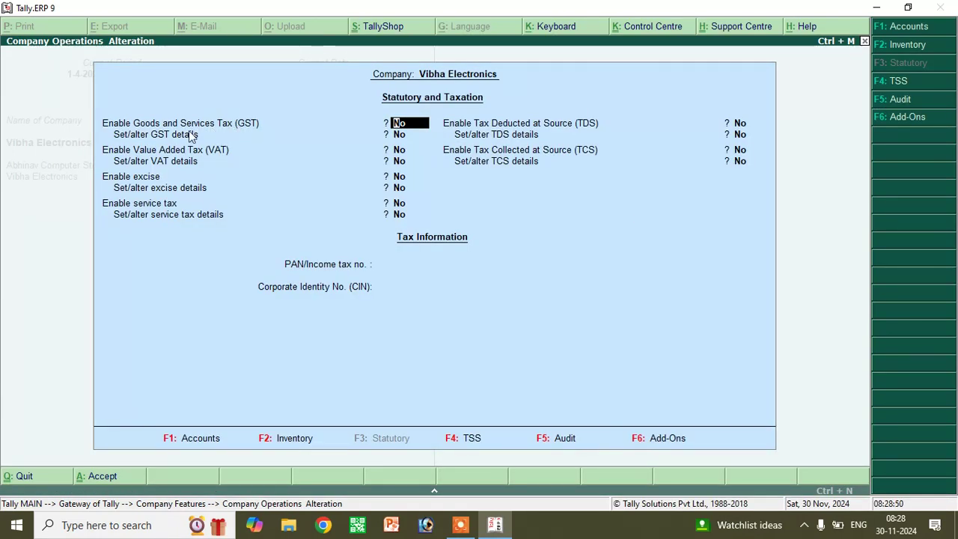
{"action": "type", "text": "ye"}
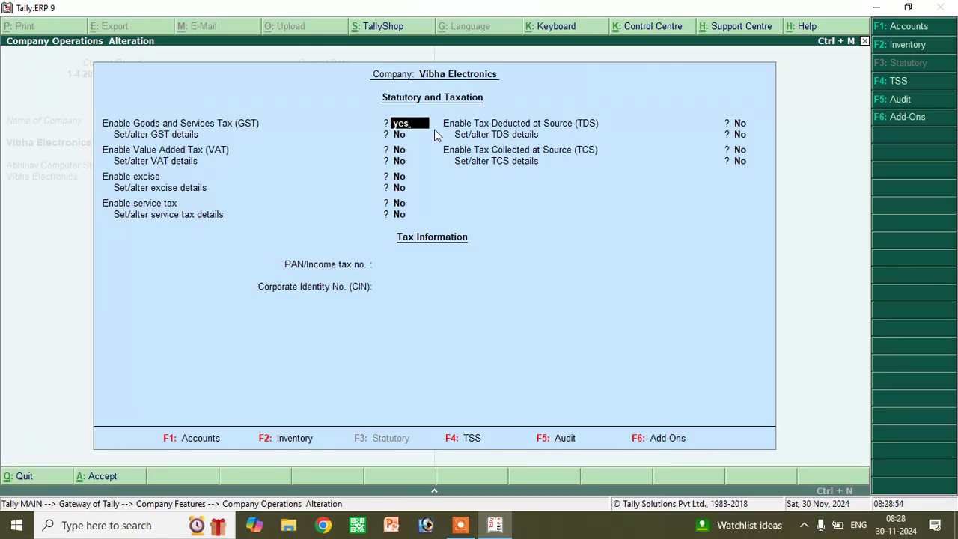
{"action": "type", "text": "s"}
{"action": "key", "text": "Return"}
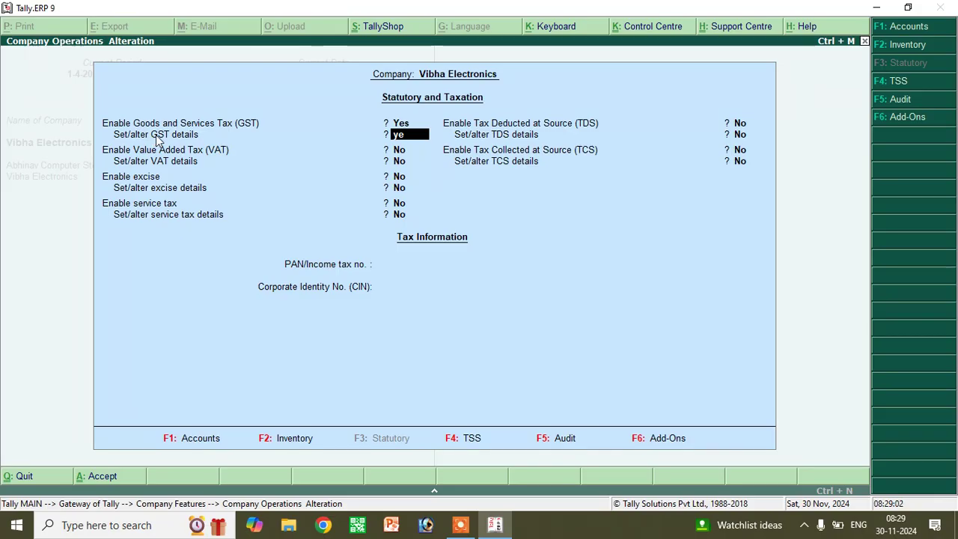
{"action": "key", "text": "Return"}
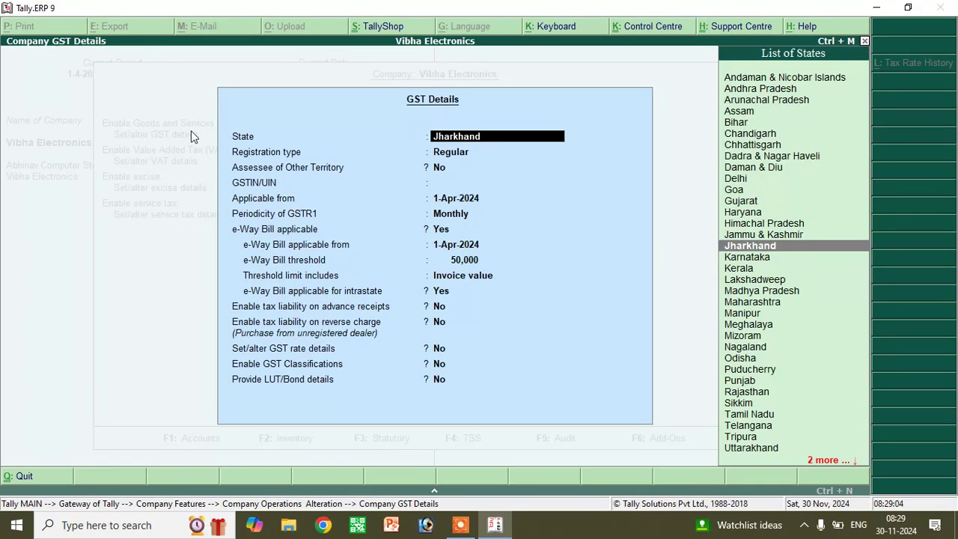
- Keep Jharkhand and Regular registration, enter a GSTIN past the invalid warning, and save GST details
{"action": "key", "text": "Return"}
{"action": "key", "text": "Return"}
{"action": "key", "text": "Return"}
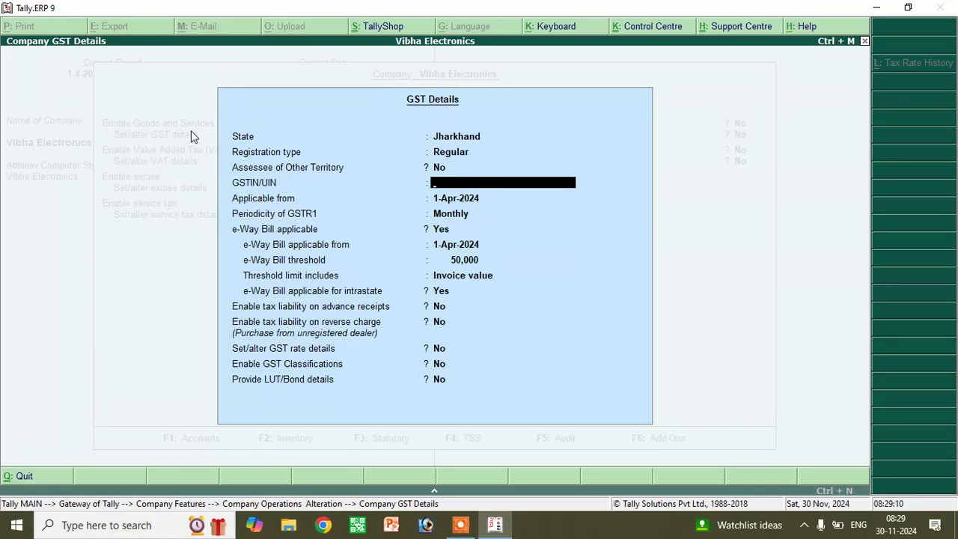
{"action": "type", "text": "RERER4334ERE"}
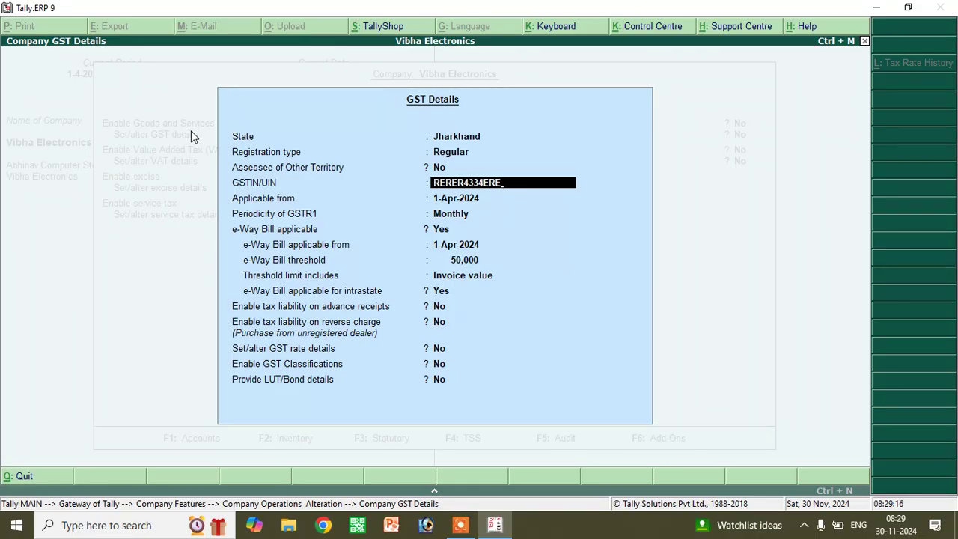
{"action": "key", "text": "Return"}
{"action": "key", "text": "Return"}
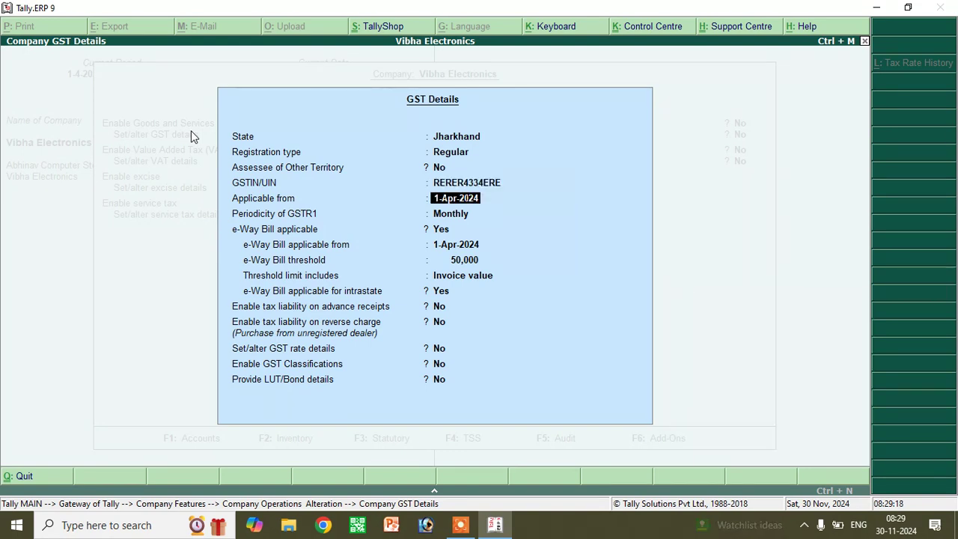
{"action": "key", "text": "Return"}
{"action": "key", "text": "Return"}
{"action": "key", "text": "Return"}
{"action": "key", "text": "Return"}
{"action": "key", "text": "Return"}
{"action": "key", "text": "Return"}
{"action": "key", "text": "Return"}
{"action": "key", "text": "Return"}
{"action": "key", "text": "Return"}
{"action": "key", "text": "Return"}
{"action": "key", "text": "Return"}
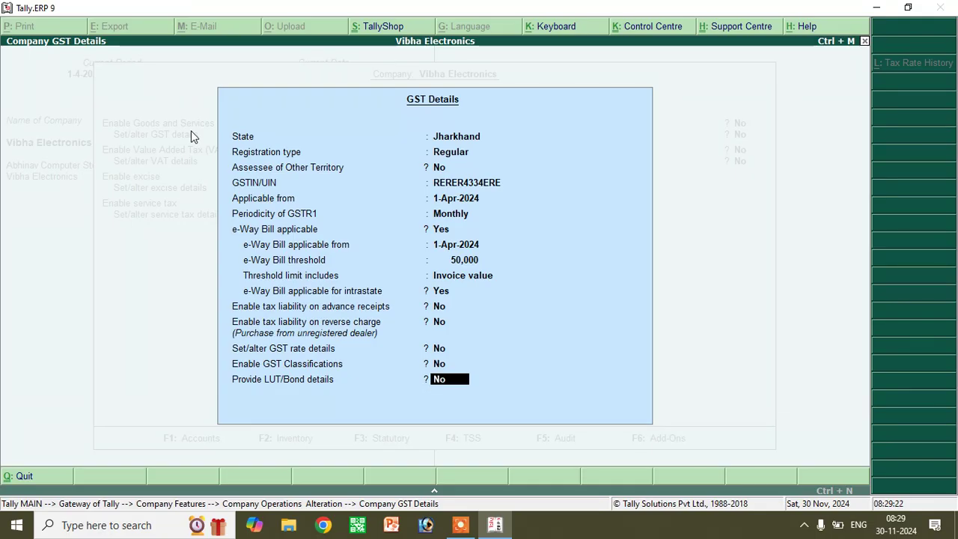
{"action": "key", "text": "Return"}
{"action": "key", "text": "Return"}
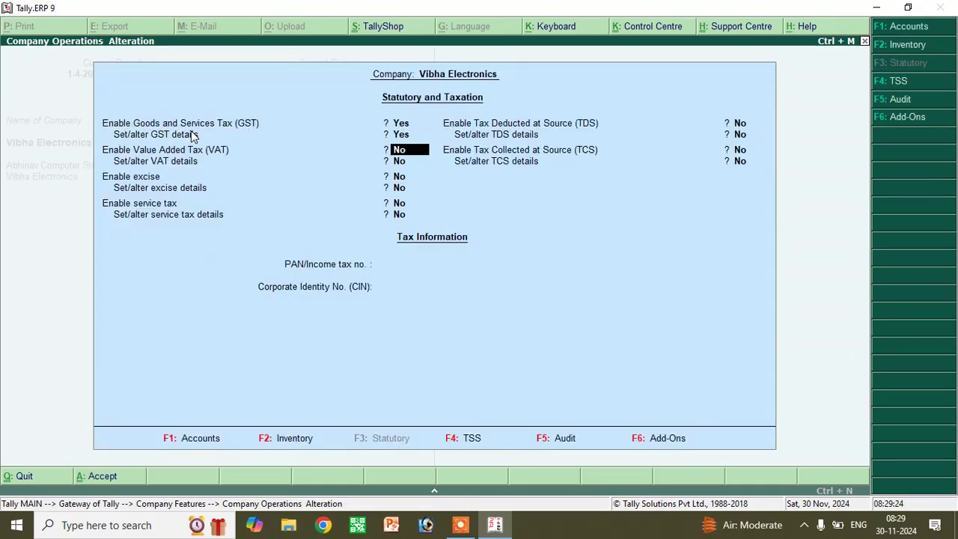
{"action": "key", "text": "Return"}
{"action": "key", "text": "Return"}
{"action": "key", "text": "Return"}
{"action": "key", "text": "Return"}
- Accept the statutory settings and back out of the Company Features screens
{"action": "key", "text": "Return"}
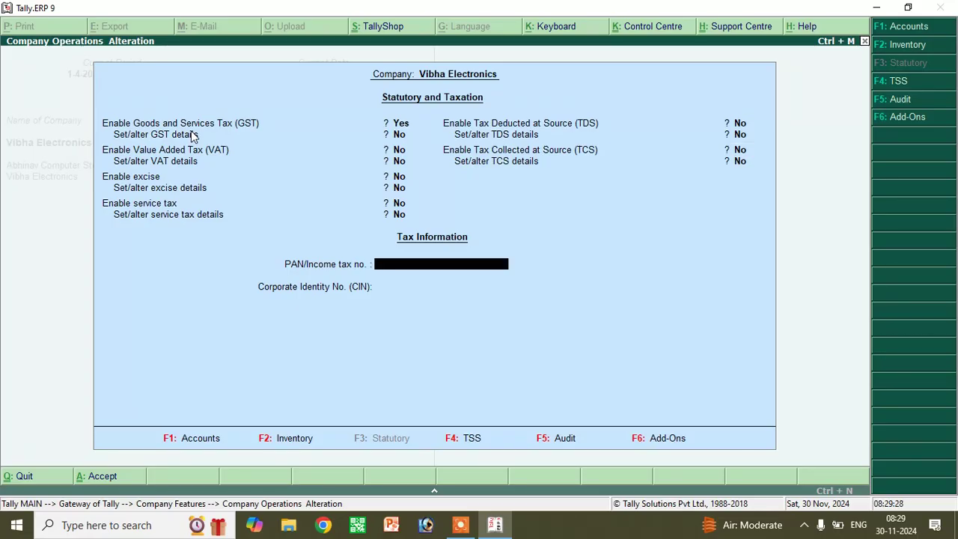
{"action": "key", "text": "Return"}
{"action": "key", "text": "Return"}
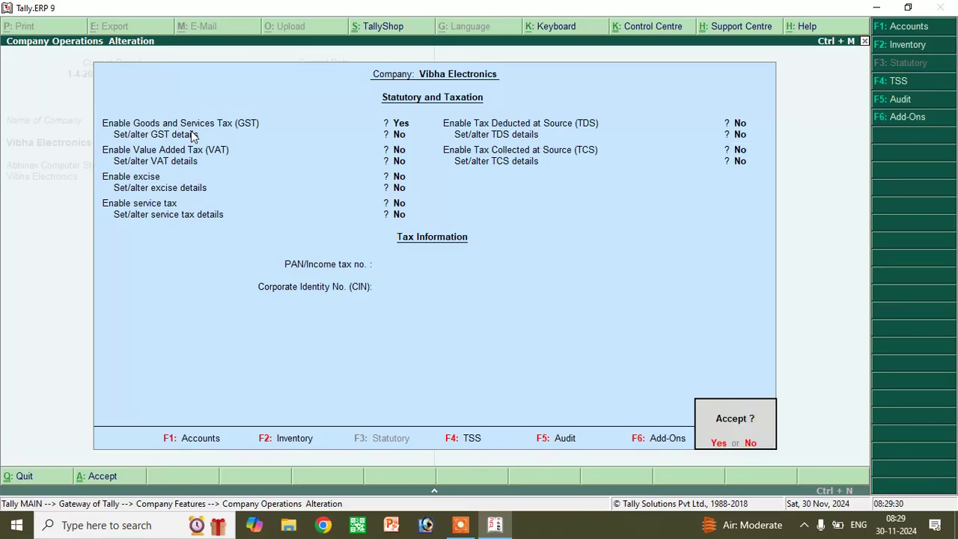
{"action": "key", "text": "Return"}
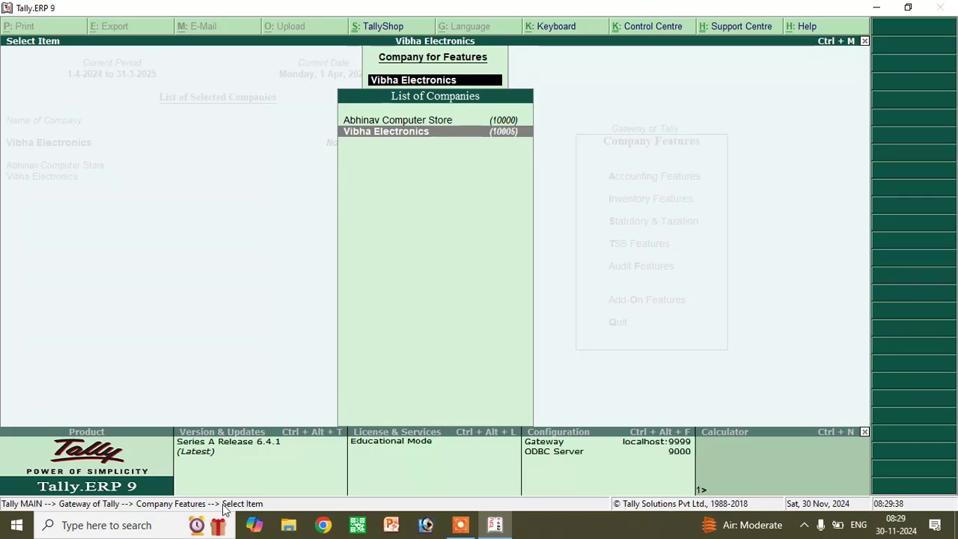
{"action": "key", "text": "Escape"}
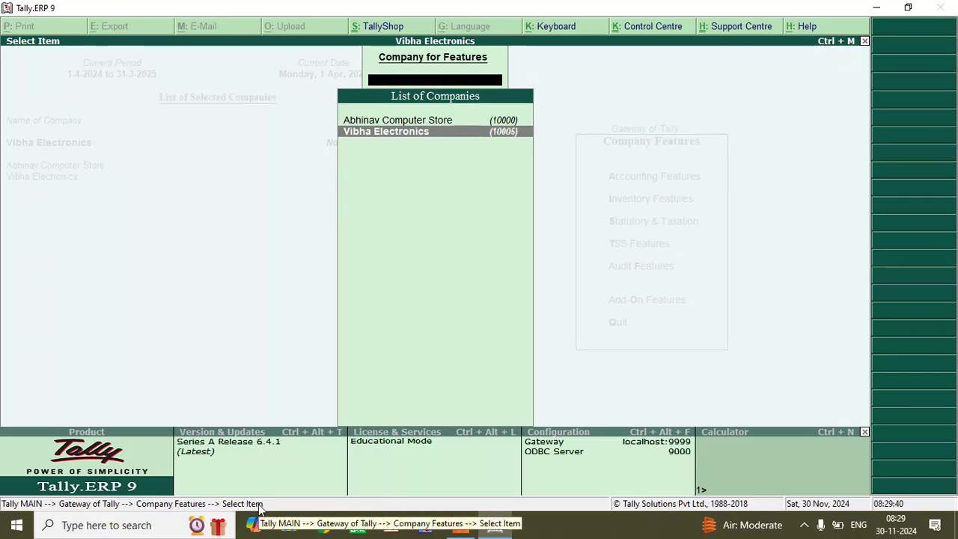
{"action": "key", "text": "Escape"}
- Stay at the Gateway of Tally and bring up the F12 Configuration menu
{"action": "key", "text": "Escape"}
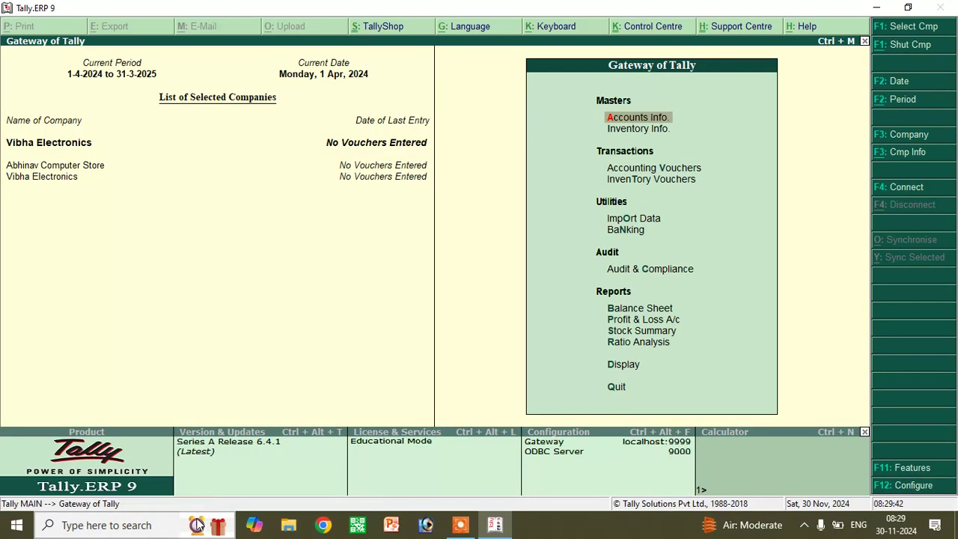
{"action": "key", "text": "Escape"}
{"action": "key", "text": "n"}
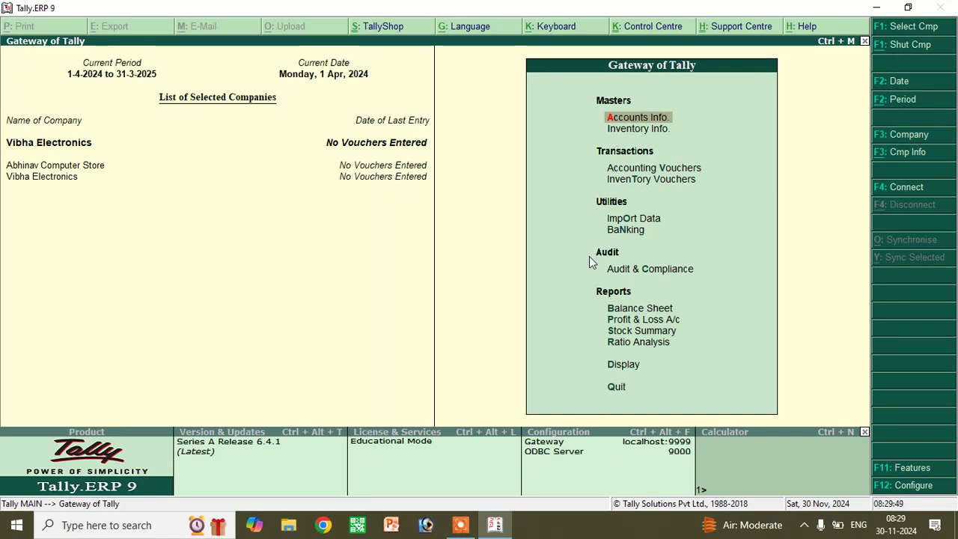
{"action": "left_click", "coordinate": [913, 467]}
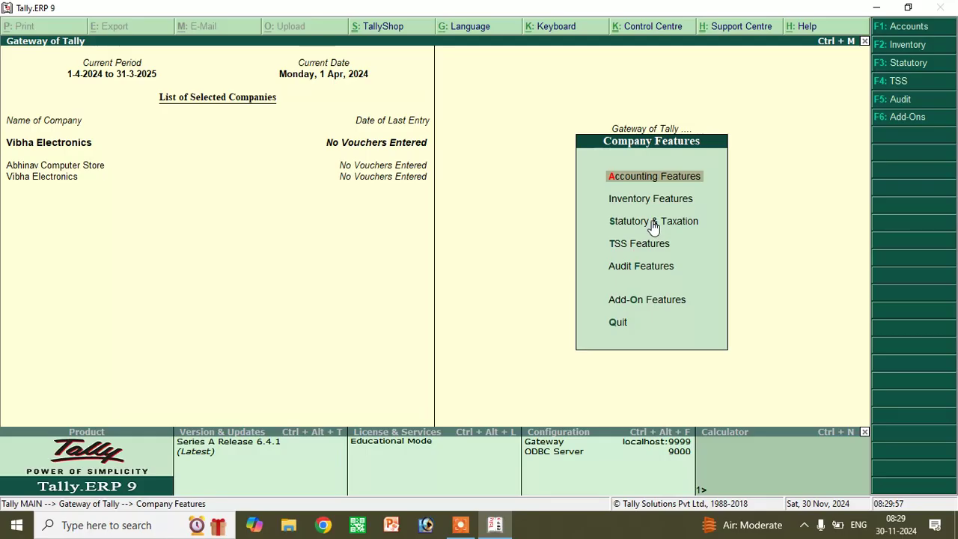
{"action": "key", "text": "Escape"}
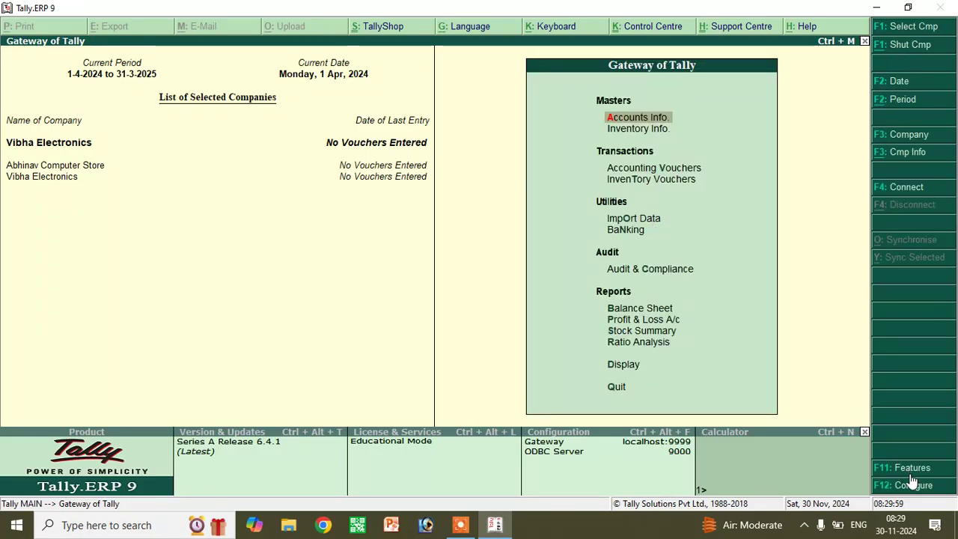
{"action": "left_click", "coordinate": [919, 486]}
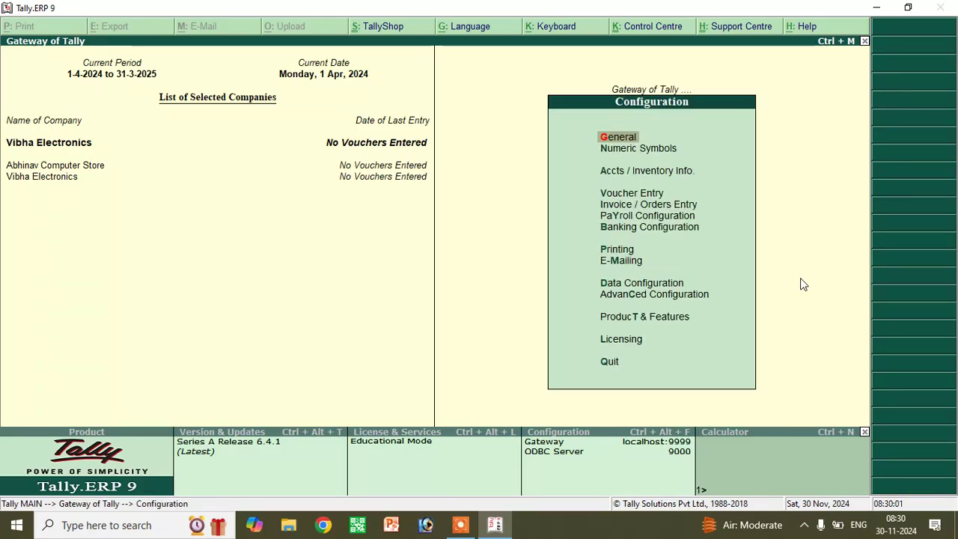
- In Voucher Entry configuration, set single entry mode for payment/receipt/contra vouchers to No and accept
{"action": "left_click", "coordinate": [648, 196]}
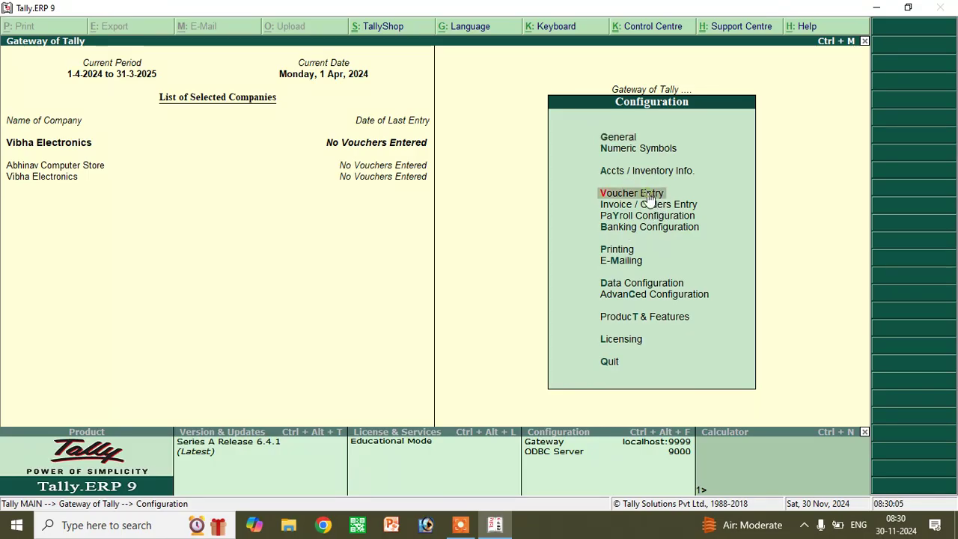
{"action": "left_click", "coordinate": [649, 196]}
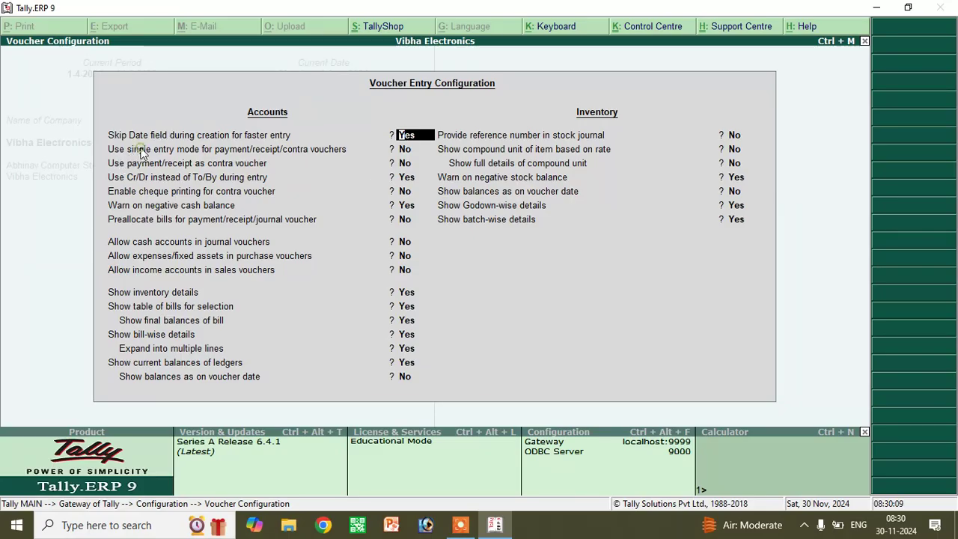
{"action": "key", "text": "Return"}
{"action": "key", "text": "Up"}
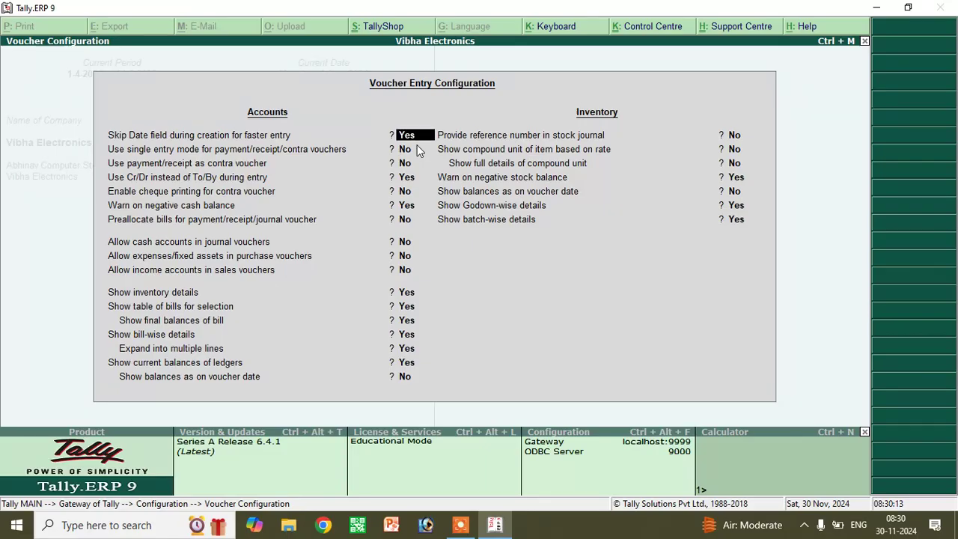
{"action": "key", "text": "Return"}
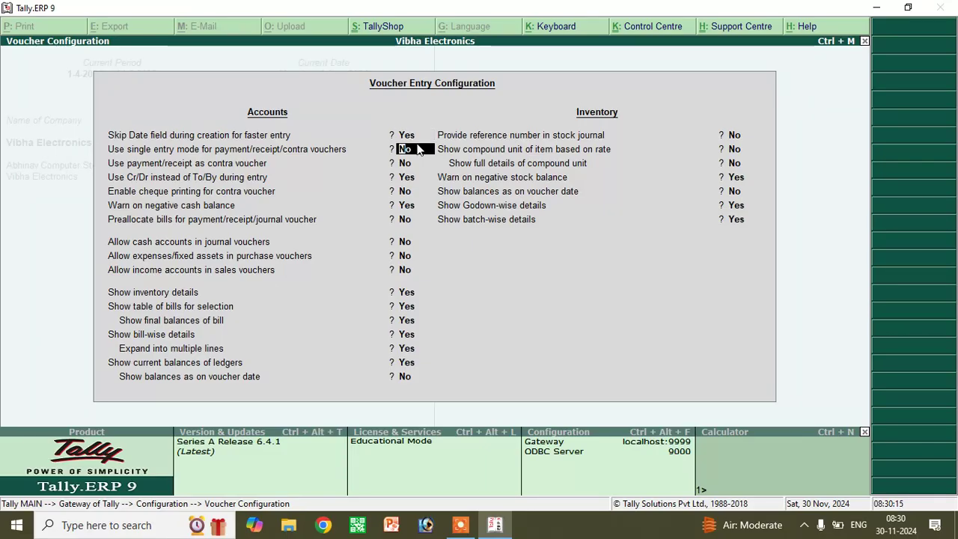
{"action": "type", "text": "n"}
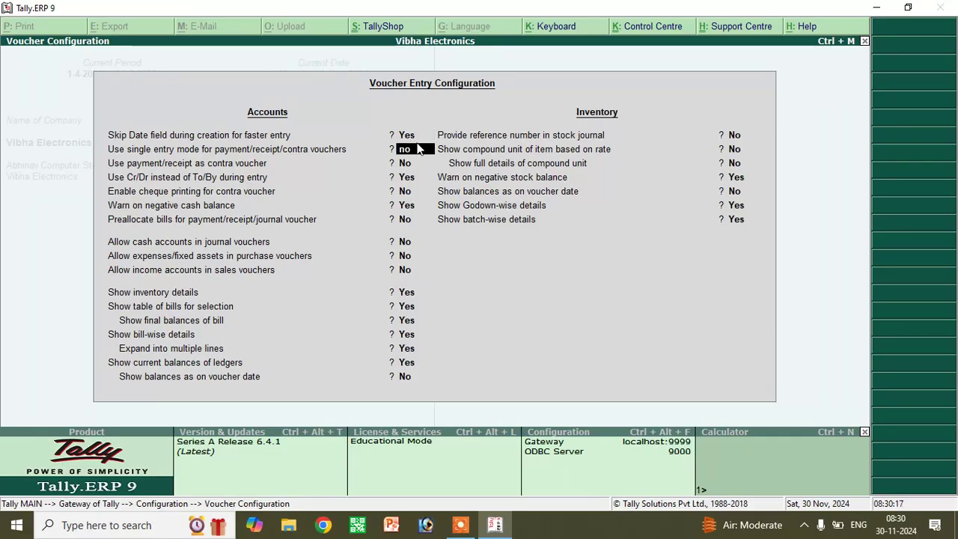
{"action": "key", "text": "Return"}
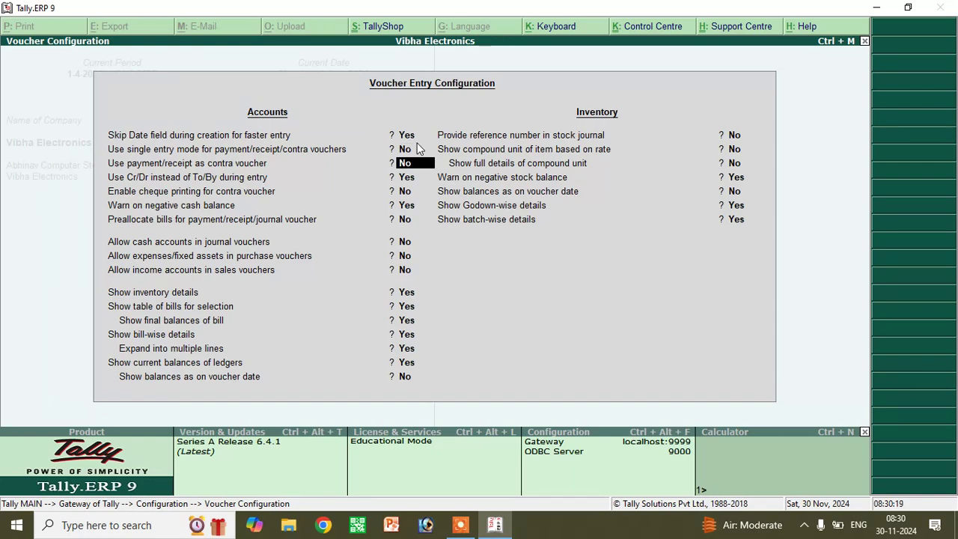
{"action": "key", "text": "Return"}
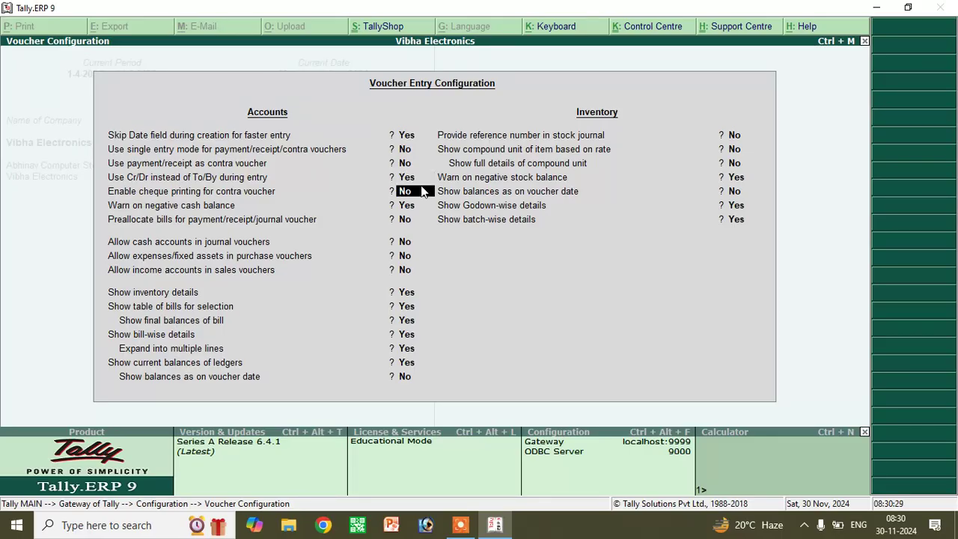
{"action": "key", "text": "Down"}
{"action": "key", "text": "Down"}
{"action": "key", "text": "Down"}
{"action": "key", "text": "Down"}
{"action": "key", "text": "Down"}
{"action": "key", "text": "Down"}
{"action": "key", "text": "Down"}
{"action": "key", "text": "Down"}
{"action": "key", "text": "Down"}
{"action": "key", "text": "Down"}
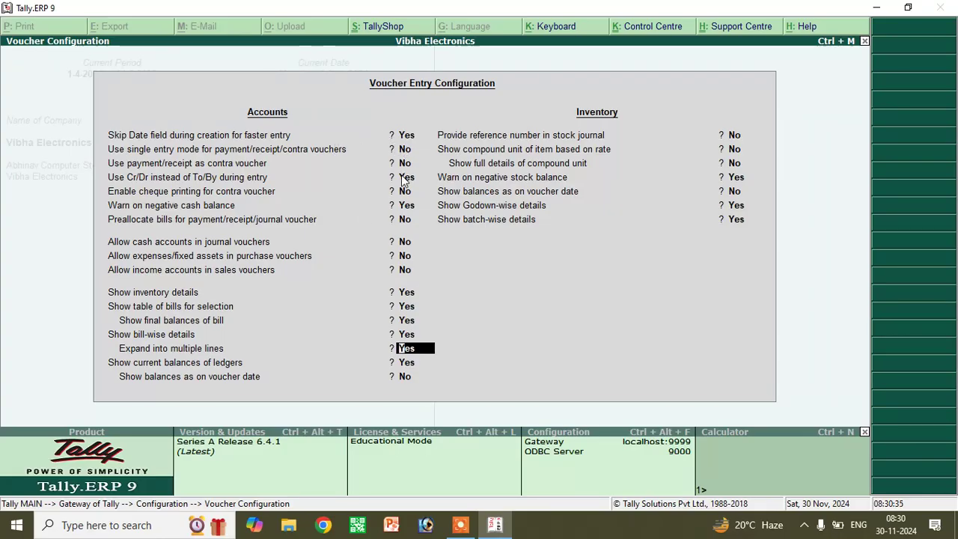
{"action": "key", "text": "Down"}
{"action": "key", "text": "Down"}
{"action": "key", "text": "Down"}
{"action": "key", "text": "Down"}
{"action": "key", "text": "Down"}
{"action": "key", "text": "Down"}
{"action": "key", "text": "Down"}
{"action": "key", "text": "Down"}
{"action": "key", "text": "Down"}
{"action": "key", "text": "Return"}
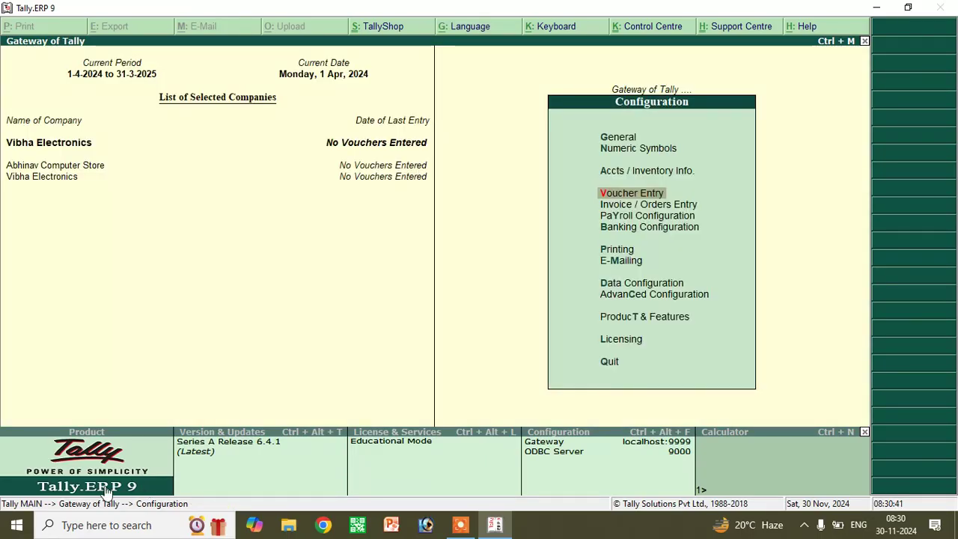
- Back out of the F12 configuration to the Gateway of Tally without quitting, then bring up File Explorer
{"action": "key", "text": "Escape"}
{"action": "key", "text": "Escape"}
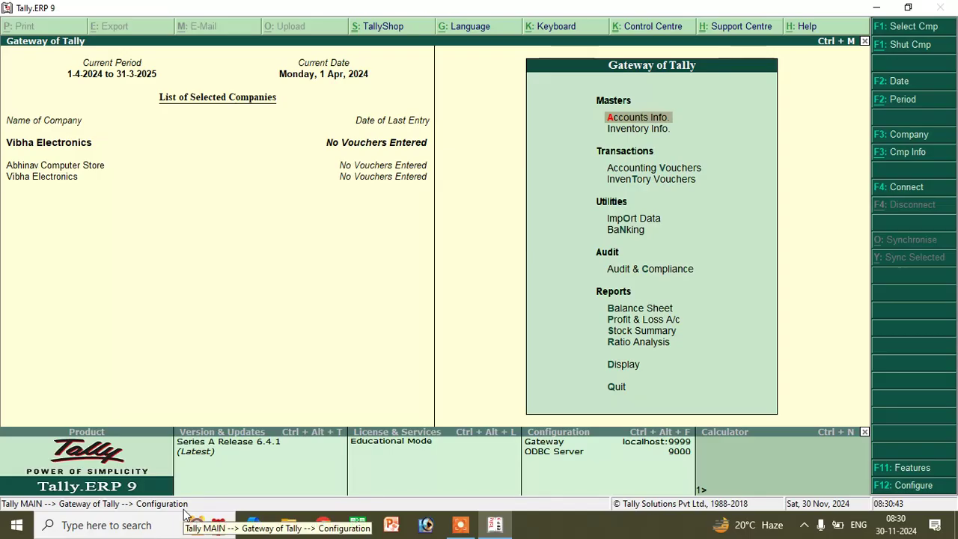
{"action": "key", "text": "n"}
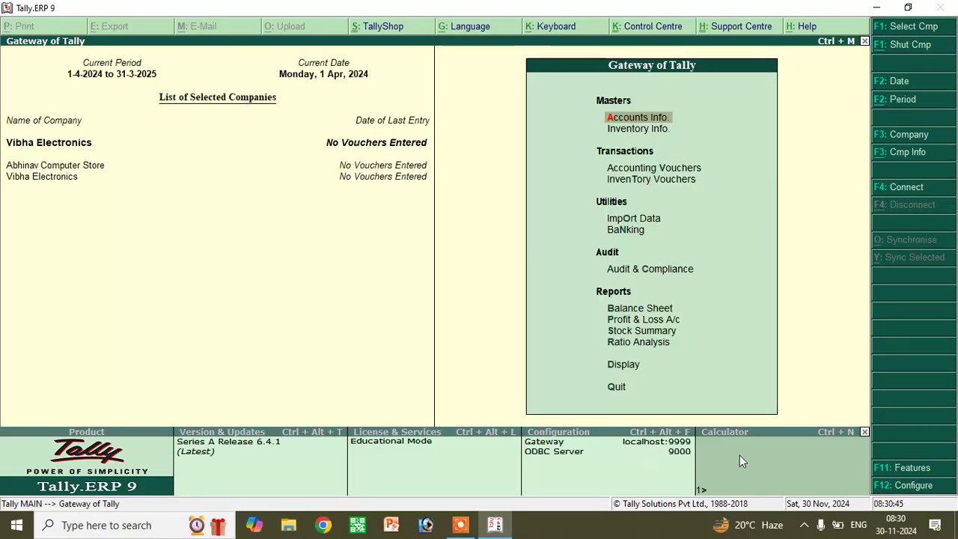
{"action": "left_click", "coordinate": [919, 490]}
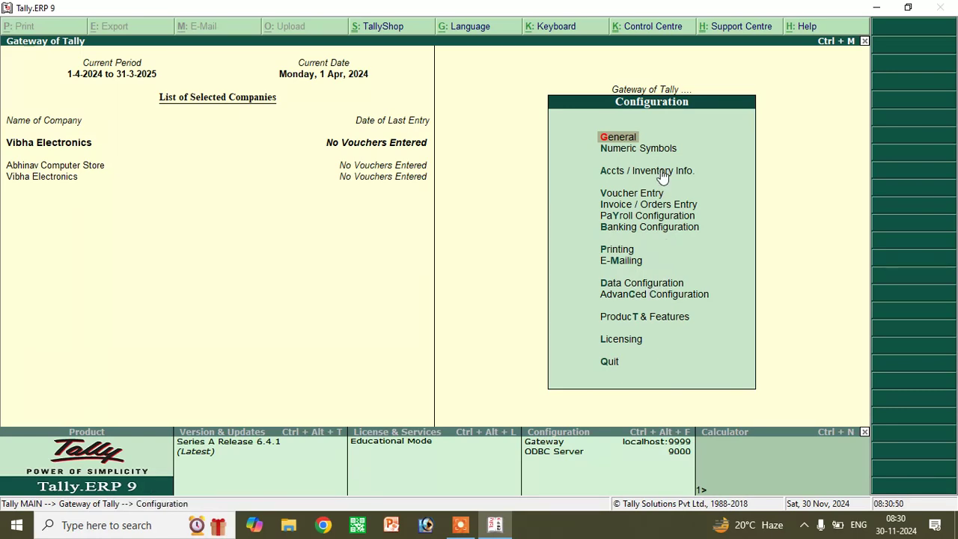
{"action": "key", "text": "Escape"}
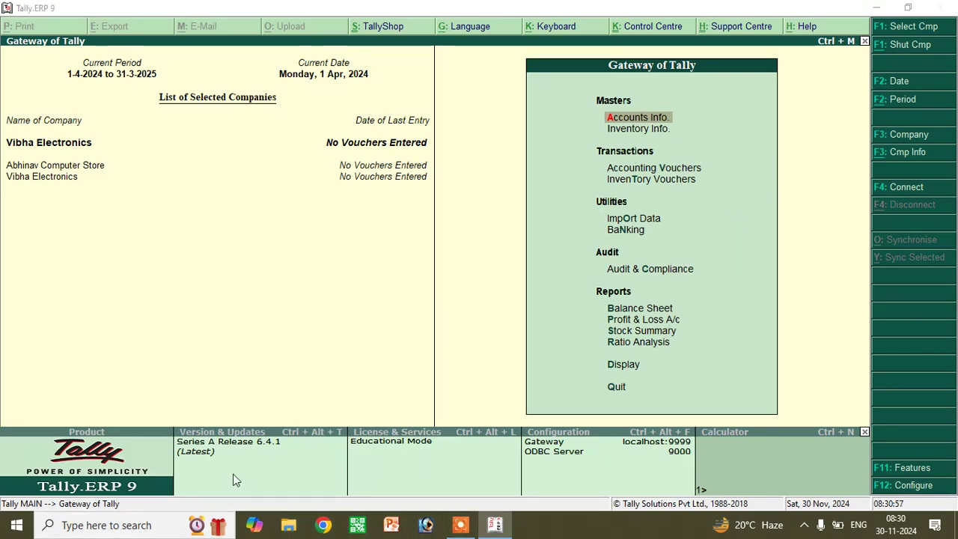
{"action": "key", "text": "super+e"}
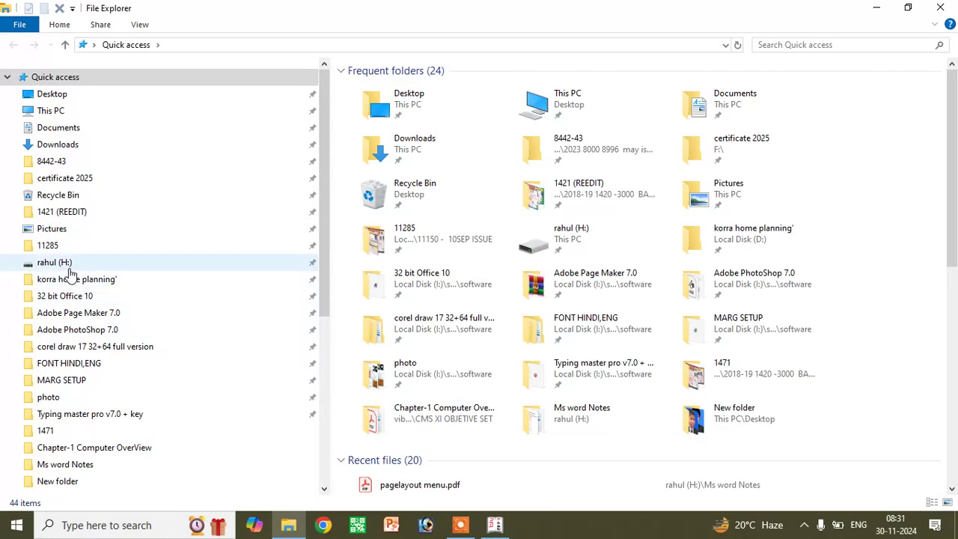
- Open Gst srihit Eectronics - Copy.xlsx from H:\Tally Gst\tally 2025 latest in Excel
{"action": "left_click", "coordinate": [78, 112]}
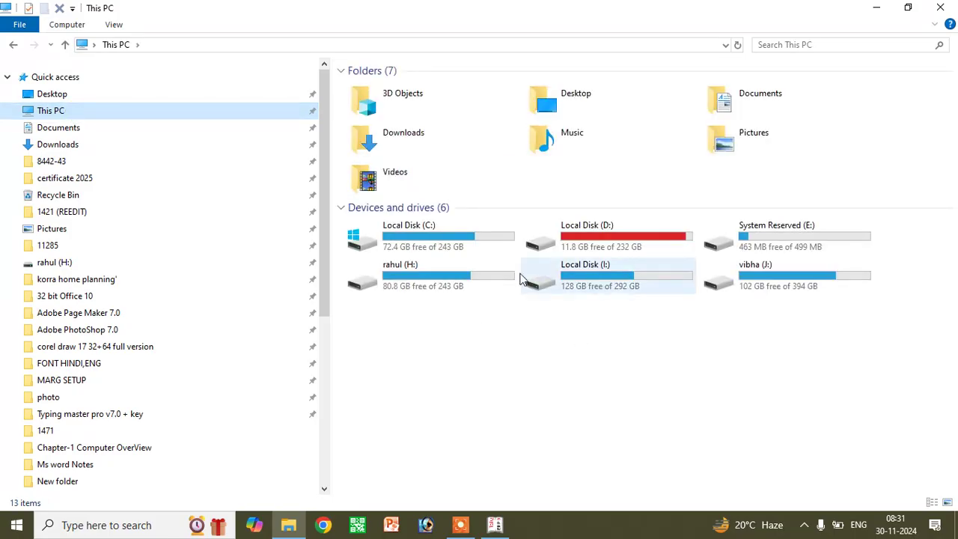
{"action": "double_click", "coordinate": [460, 264]}
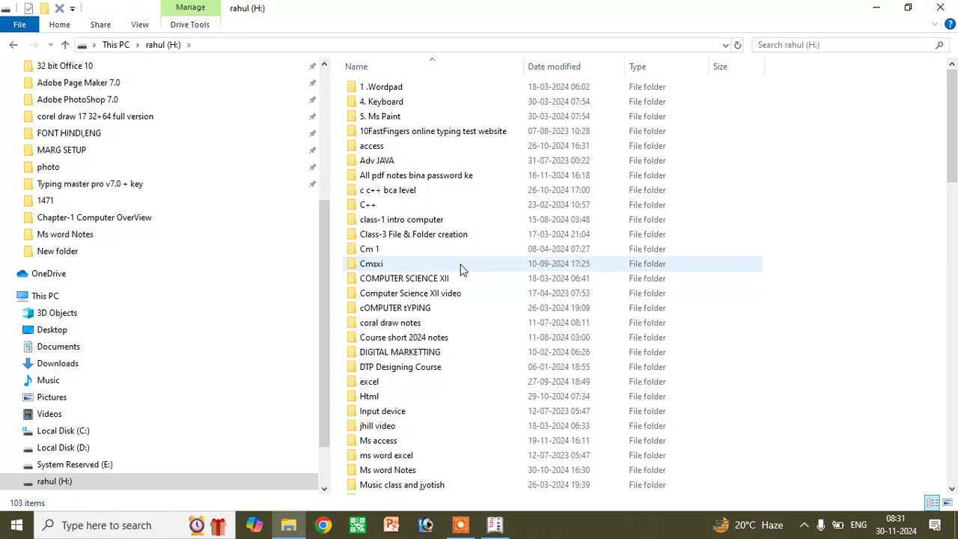
{"action": "scroll", "coordinate": [457, 394], "scroll_direction": "down", "scroll_amount": 3}
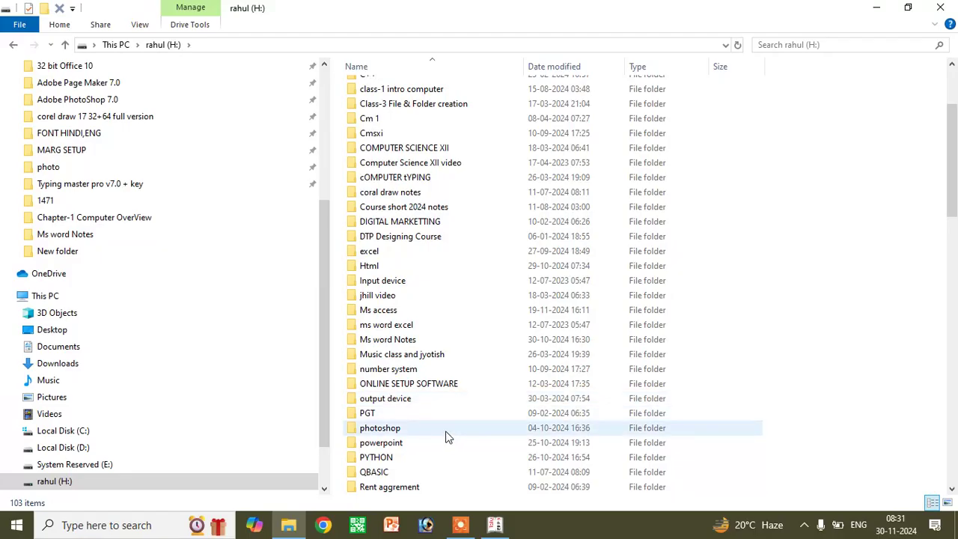
{"action": "scroll", "coordinate": [424, 315], "scroll_direction": "up", "scroll_amount": 3}
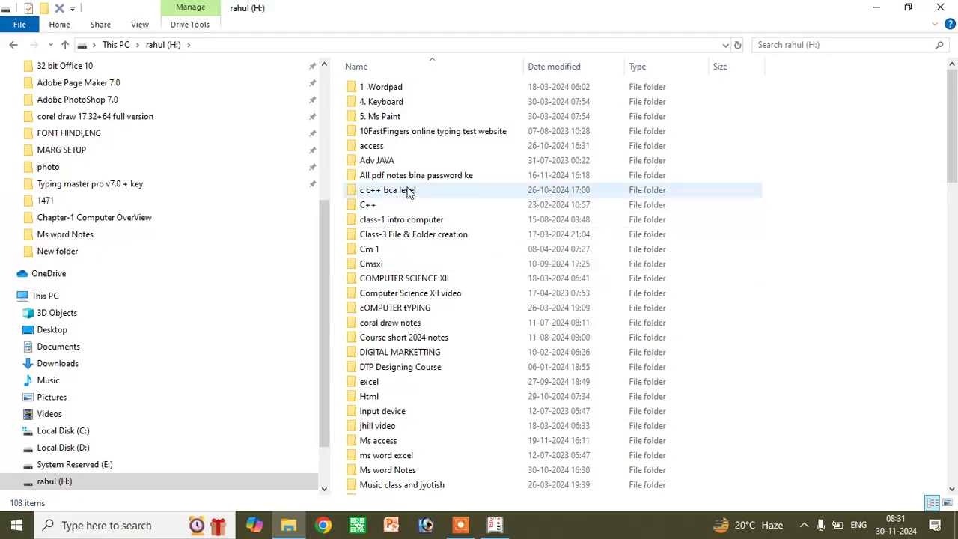
{"action": "scroll", "coordinate": [412, 289], "scroll_direction": "down", "scroll_amount": 3}
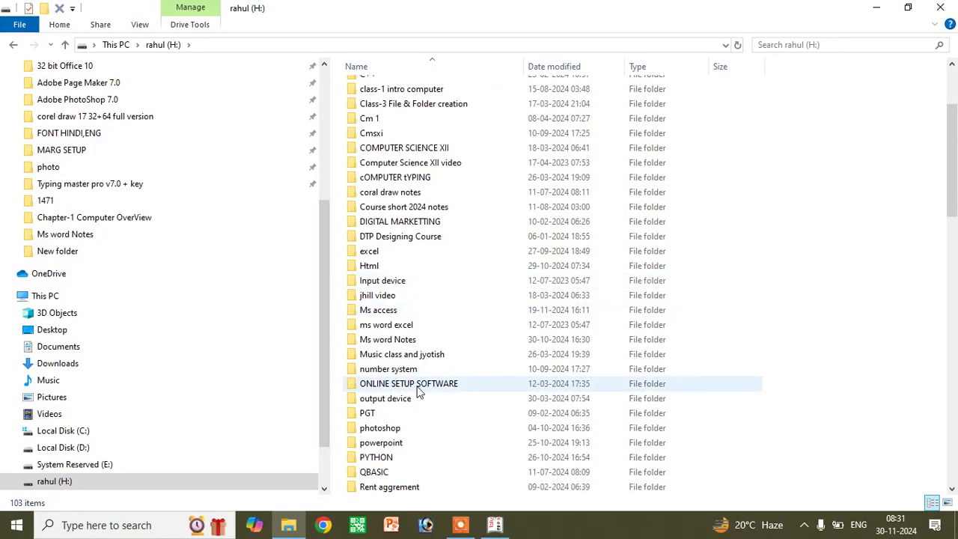
{"action": "scroll", "coordinate": [419, 393], "scroll_direction": "down", "scroll_amount": 3}
{"action": "left_click", "coordinate": [410, 444]}
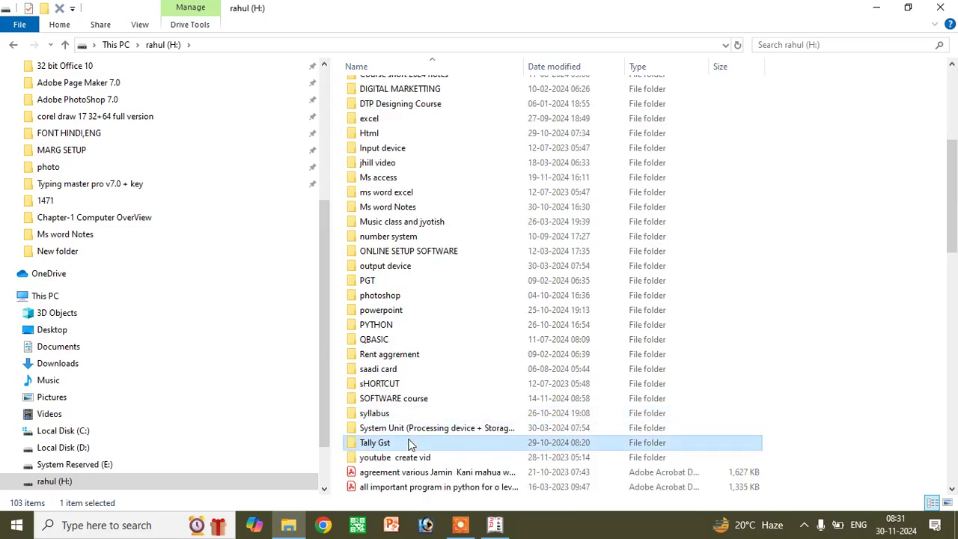
{"action": "double_click", "coordinate": [411, 443]}
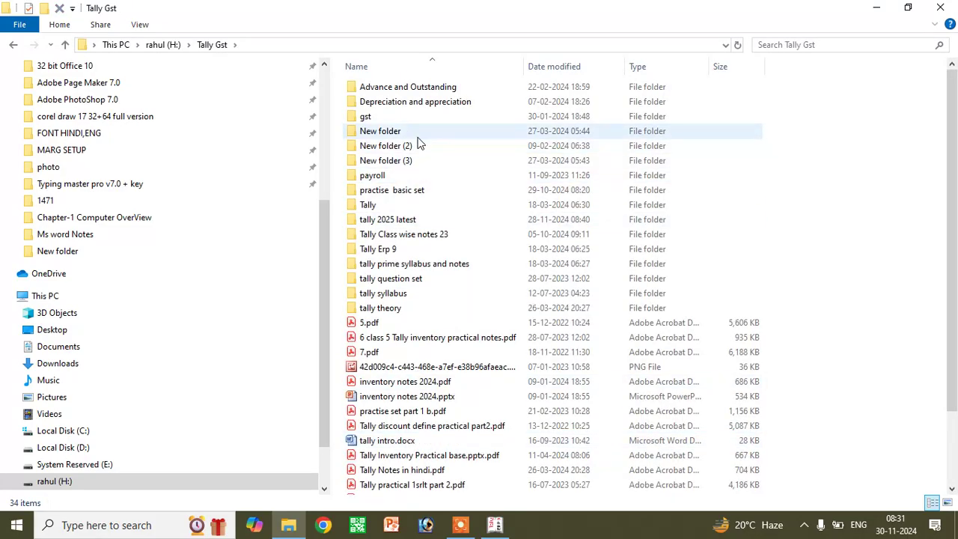
{"action": "double_click", "coordinate": [407, 223]}
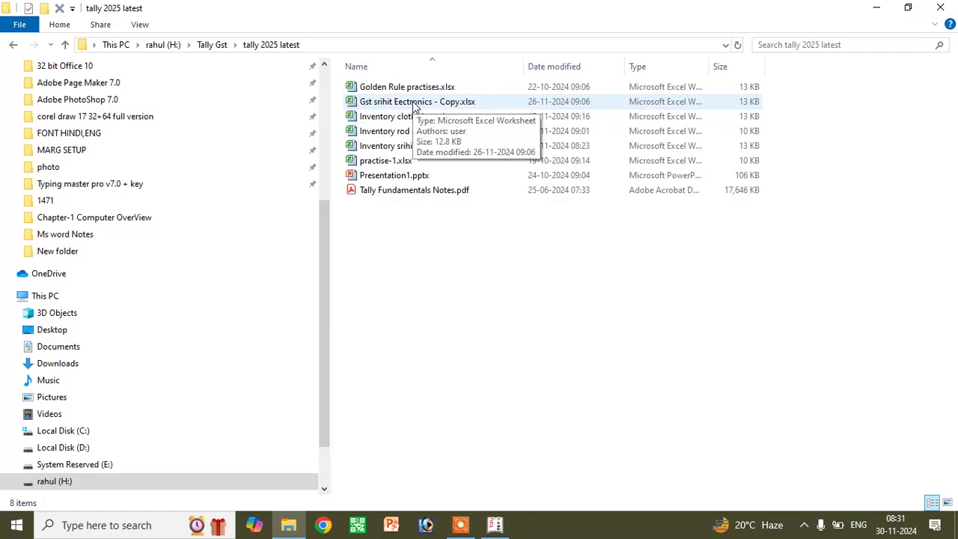
{"action": "left_click", "coordinate": [414, 106]}
{"action": "double_click", "coordinate": [414, 105]}
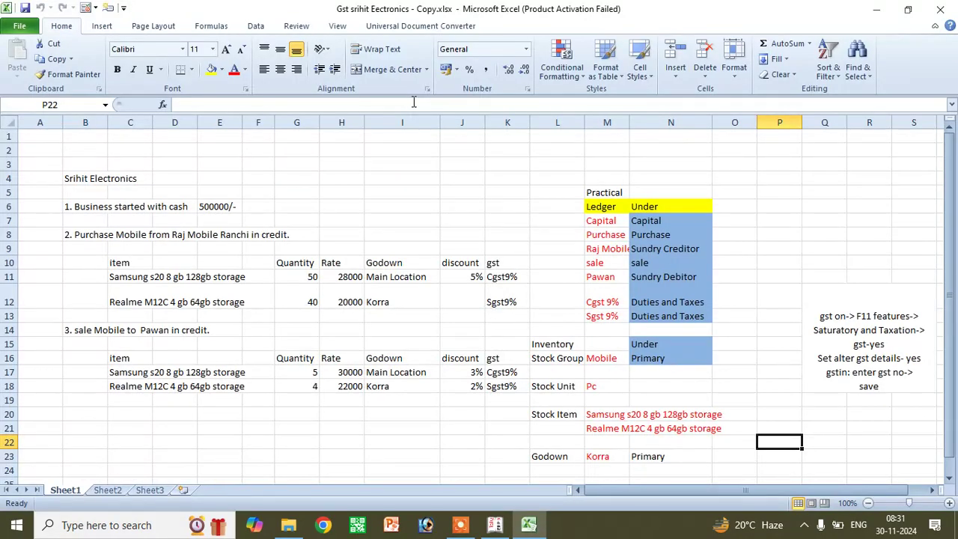
- Replace 'Srihit' with 'Vibha' in the B4 heading and dismiss the Office activation notice
{"action": "double_click", "coordinate": [84, 178]}
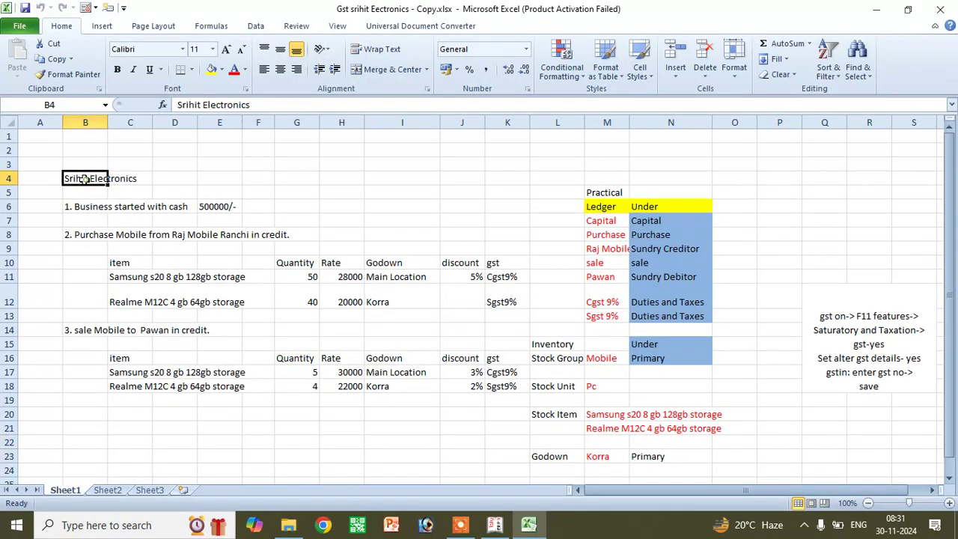
{"action": "left_click_drag", "start_coordinate": [87, 178], "coordinate": [38, 178]}
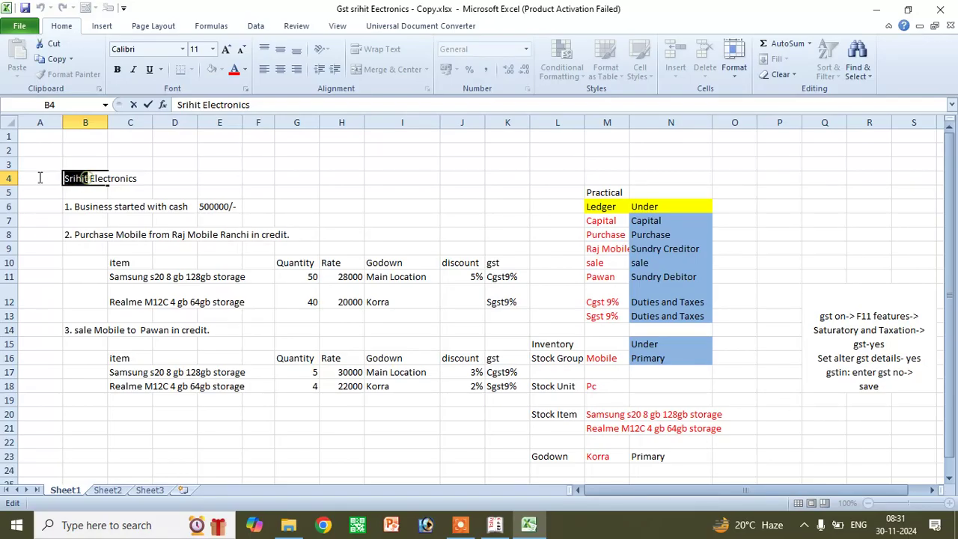
{"action": "type", "text": "Vibha"}
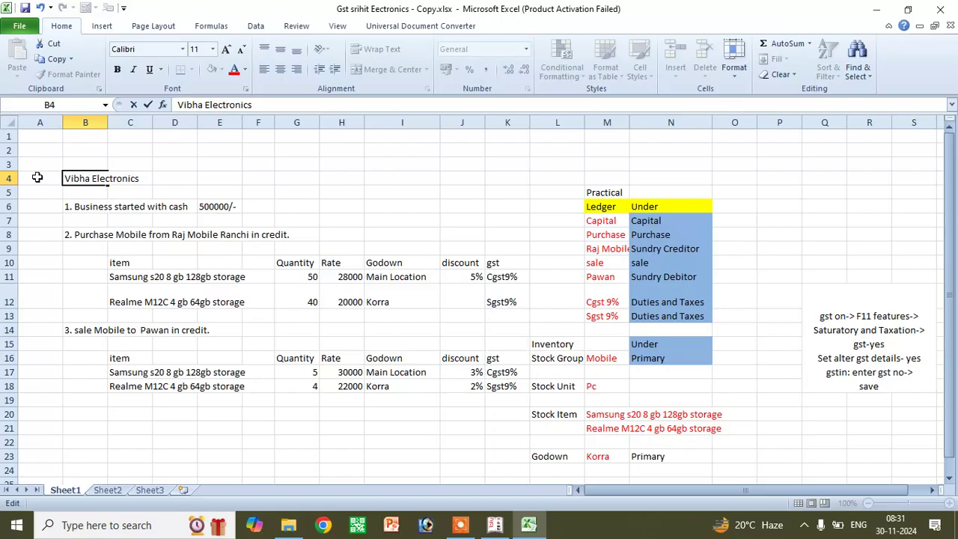
{"action": "left_click", "coordinate": [327, 229]}
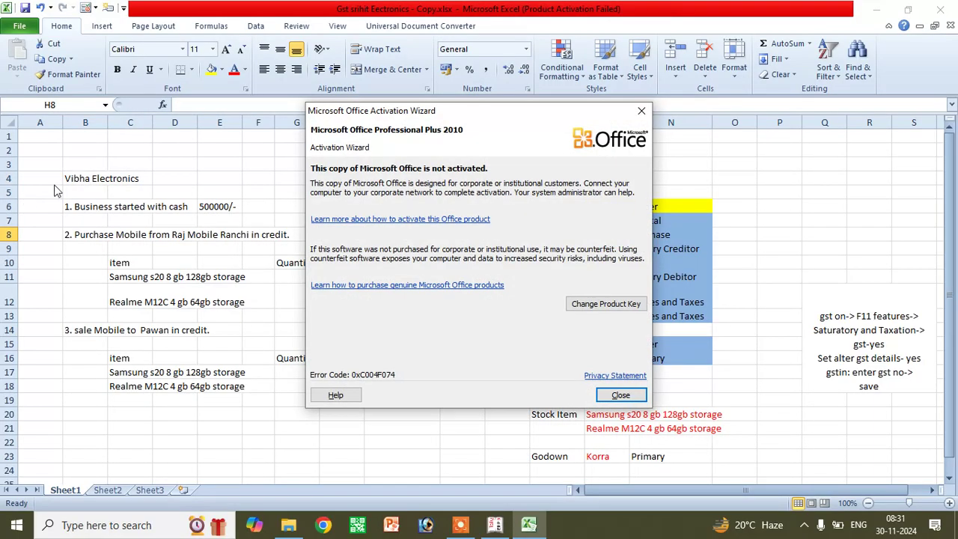
{"action": "left_click", "coordinate": [641, 112]}
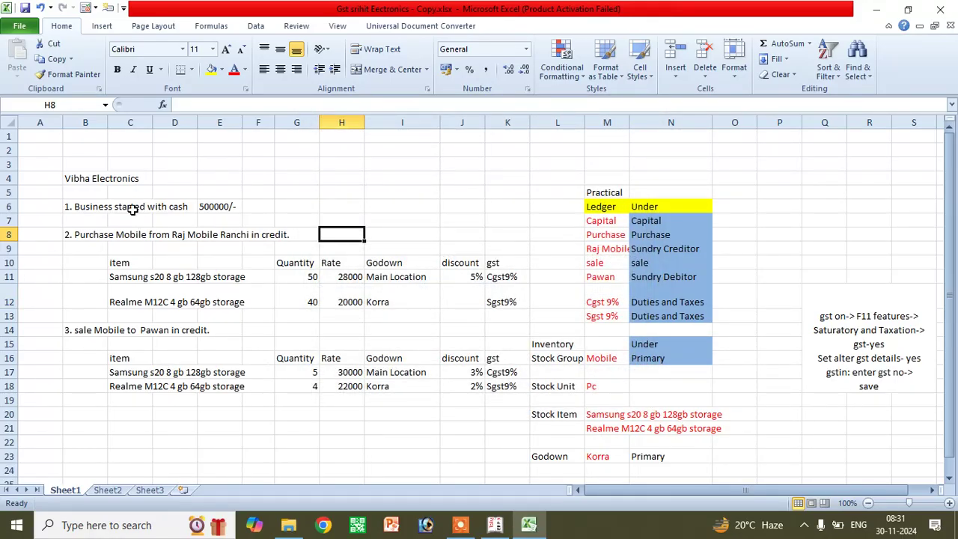
- For the row 6 business-start transaction, enter Dr and cr labels in H4:H5
{"action": "left_click_drag", "start_coordinate": [79, 205], "coordinate": [193, 205]}
{"action": "left_click", "coordinate": [213, 205]}
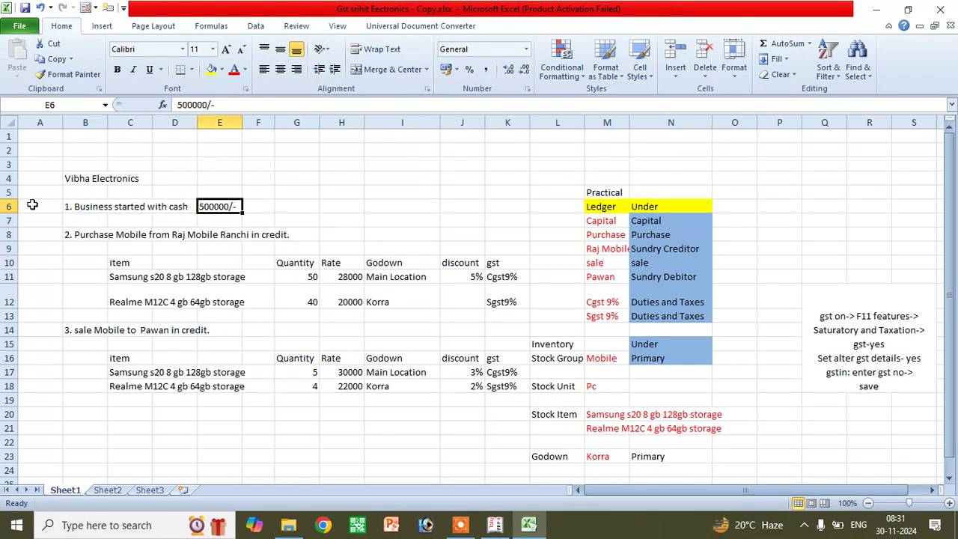
{"action": "left_click_drag", "start_coordinate": [90, 205], "coordinate": [237, 207]}
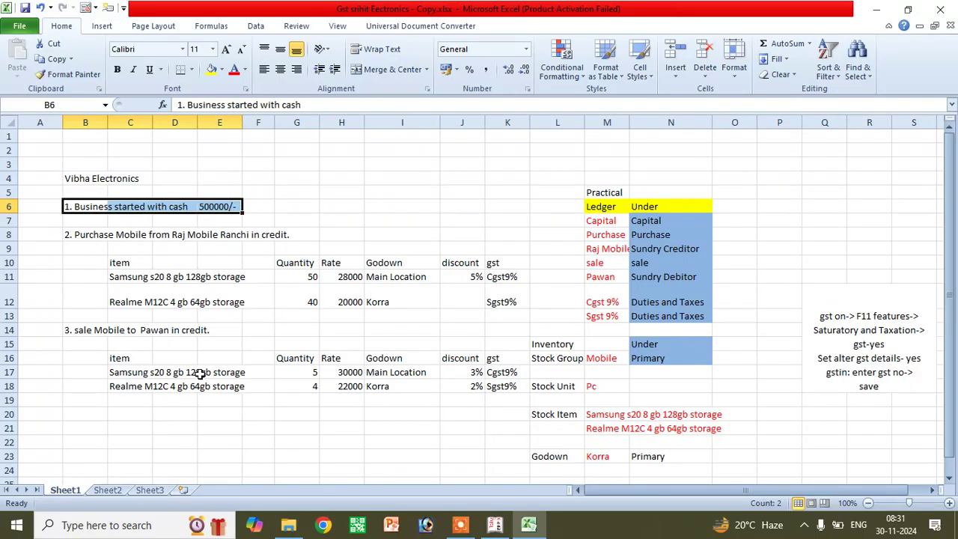
{"action": "left_click", "coordinate": [325, 175]}
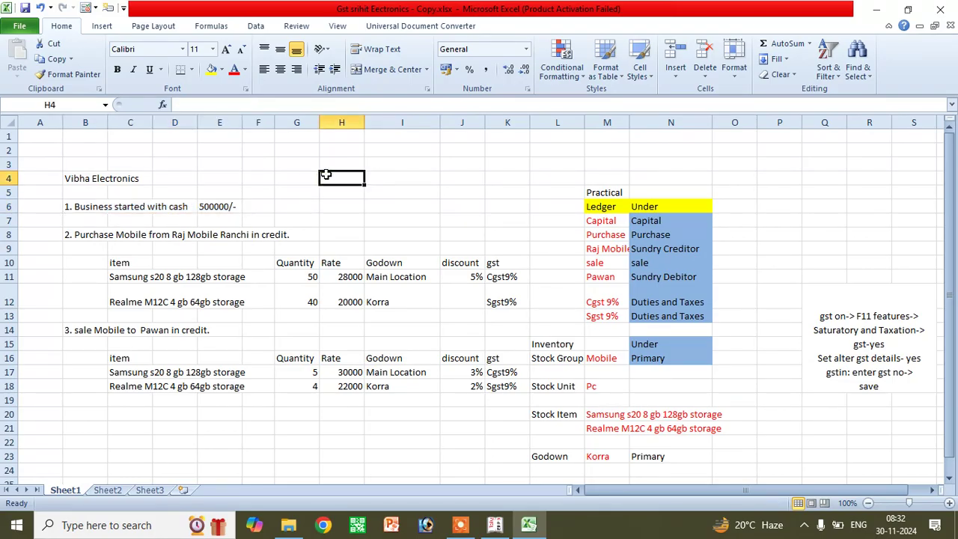
{"action": "type", "text": "Dr"}
{"action": "key", "text": "Return"}
{"action": "type", "text": "cr"}
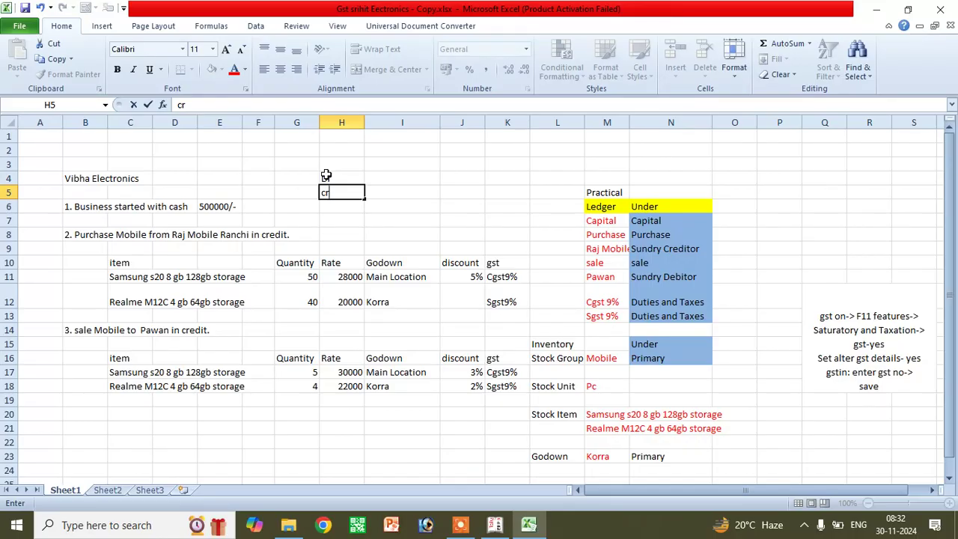
{"action": "left_click", "coordinate": [380, 173]}
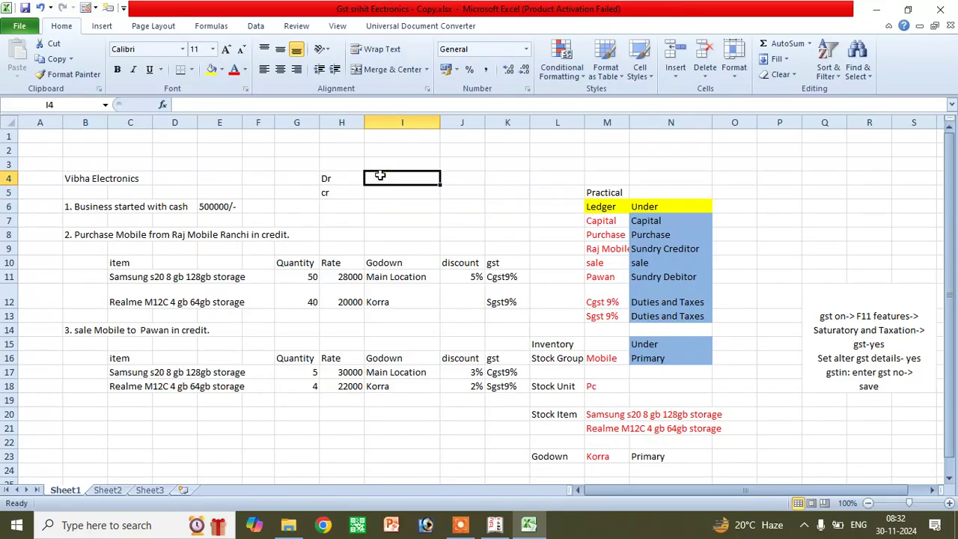
- Enter cash A/c with 500000 in I4:J4 and capital with its amount in I5:J5
{"action": "type", "text": "cash A/c"}
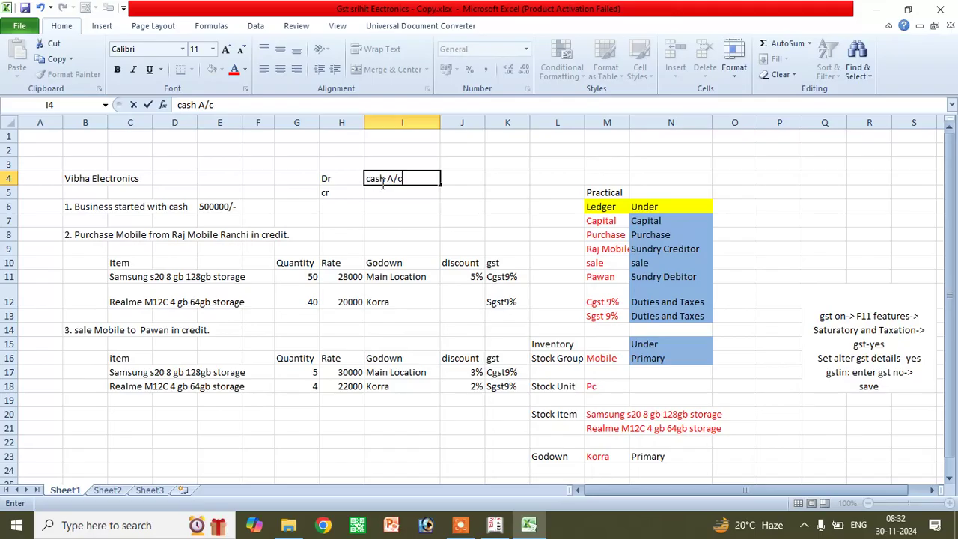
{"action": "left_click", "coordinate": [466, 178]}
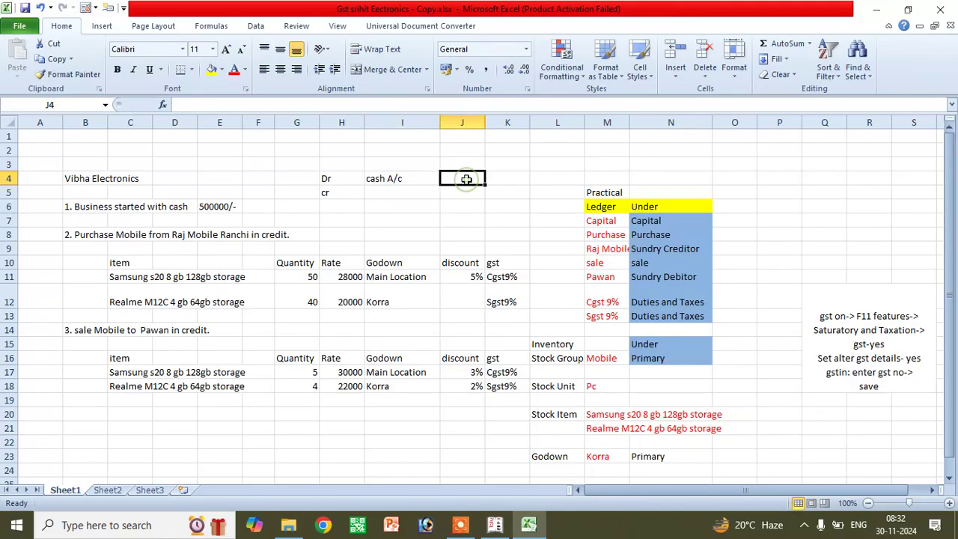
{"action": "type", "text": "5000"}
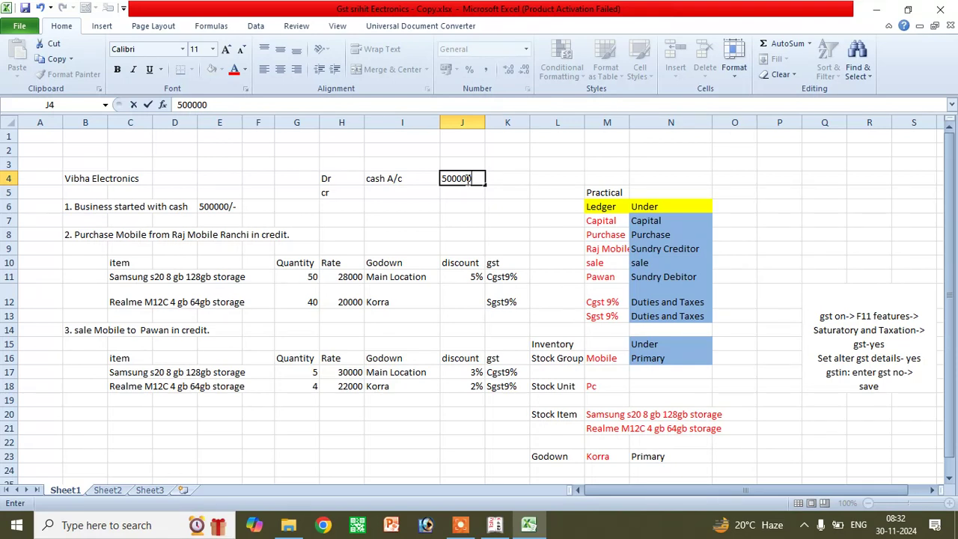
{"action": "type", "text": "00"}
{"action": "left_click", "coordinate": [386, 193]}
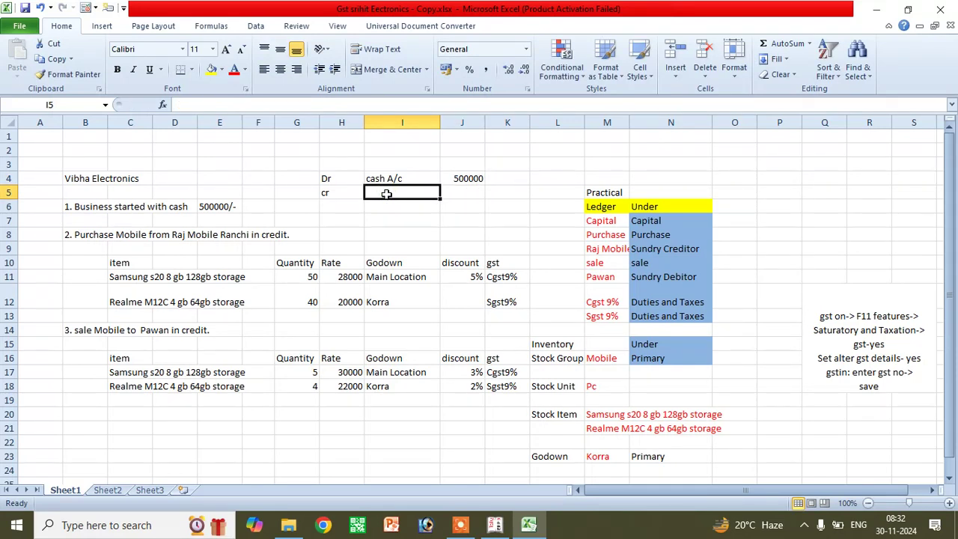
{"action": "type", "text": "capital"}
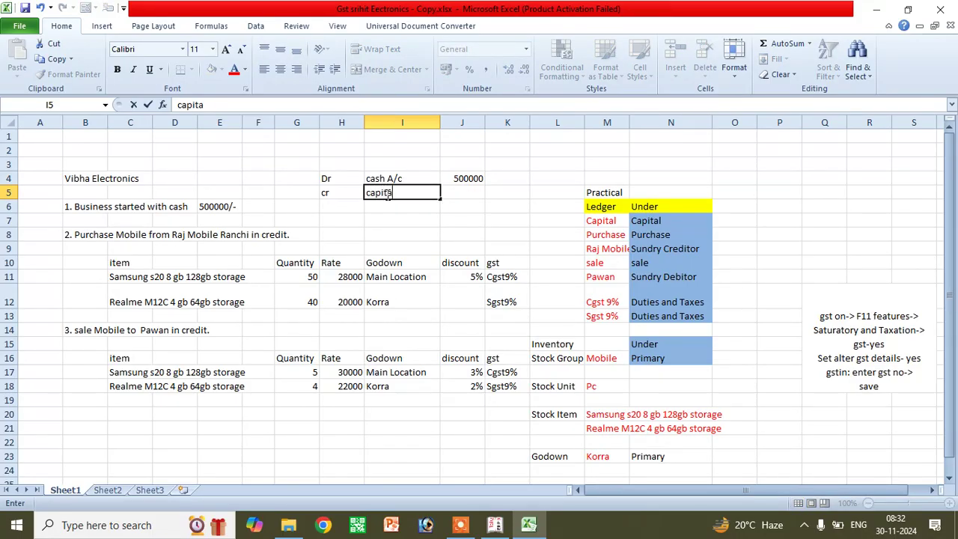
{"action": "left_click", "coordinate": [461, 198]}
{"action": "type", "text": "500000"}
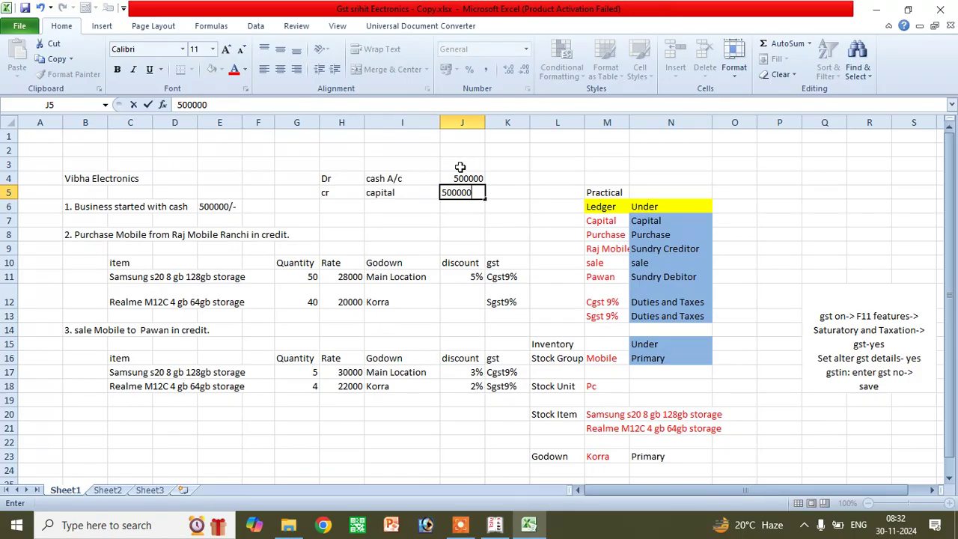
- Commit the 500000 credit in J5 and review the journal entry cells
{"action": "left_click", "coordinate": [459, 173]}
{"action": "left_click", "coordinate": [372, 179]}
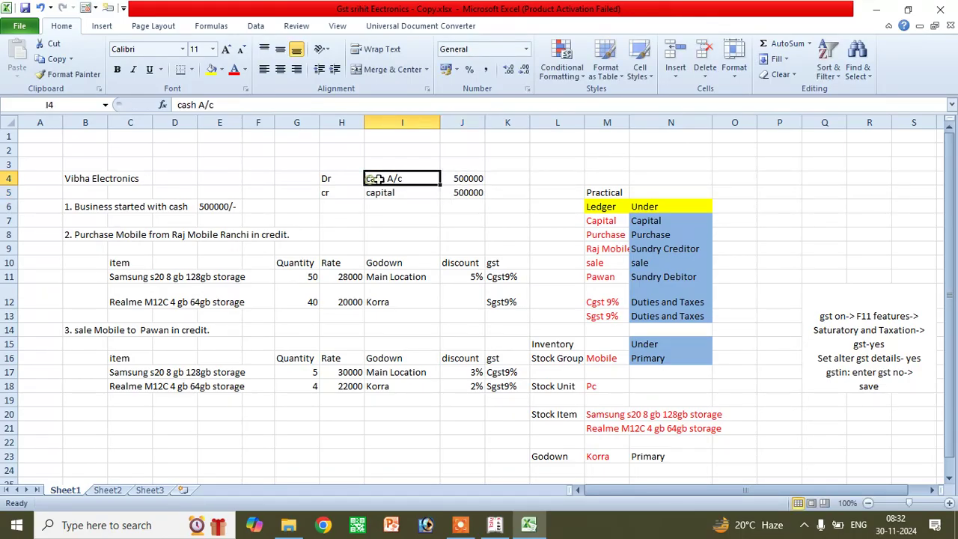
{"action": "left_click", "coordinate": [326, 179]}
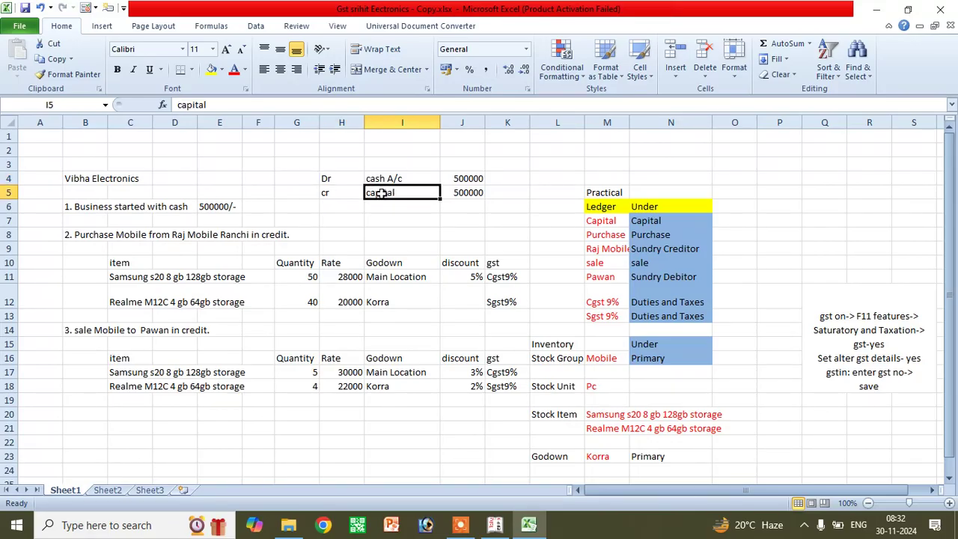
{"action": "left_click", "coordinate": [471, 193]}
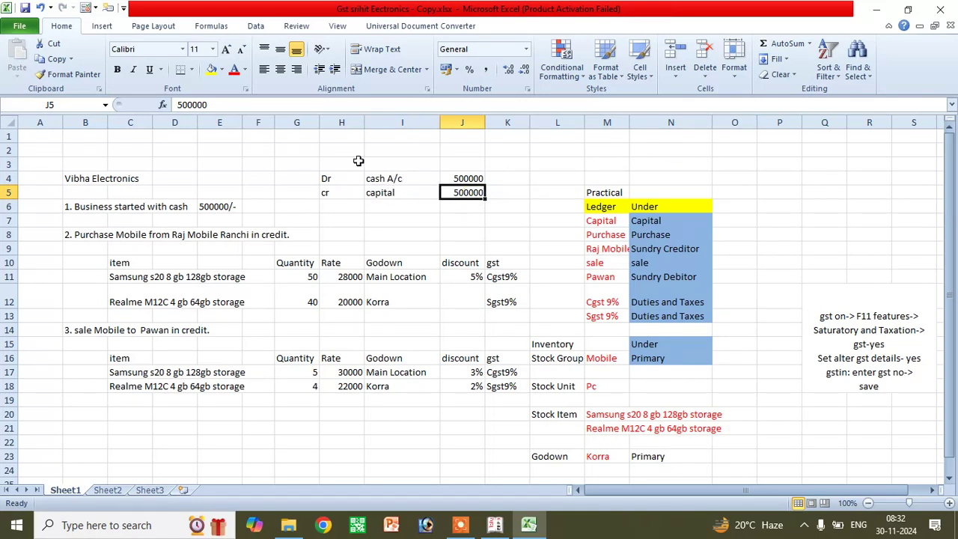
{"action": "left_click", "coordinate": [323, 177]}
- Add the heading 'Ledger' in cell I3 above the account column
{"action": "left_click", "coordinate": [348, 163]}
{"action": "left_click", "coordinate": [381, 160]}
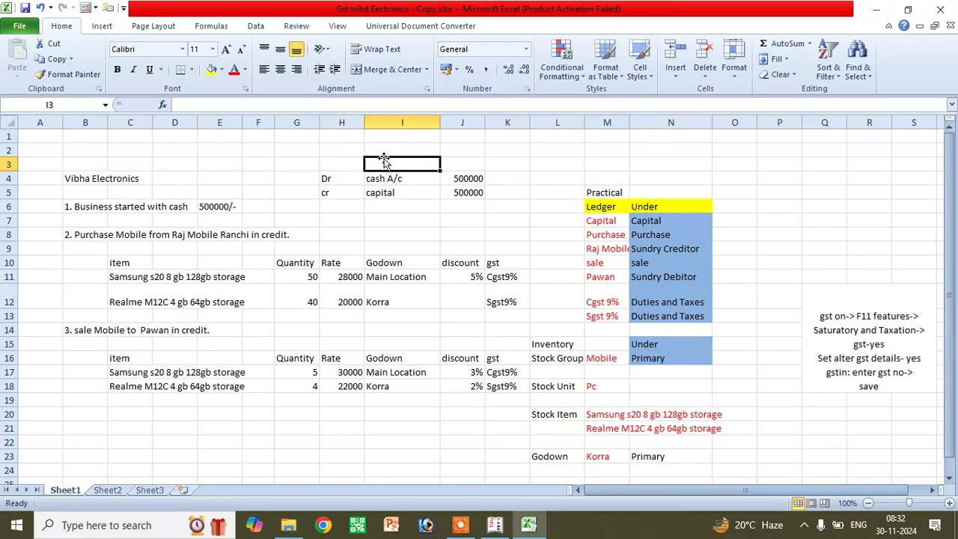
{"action": "type", "text": "L"}
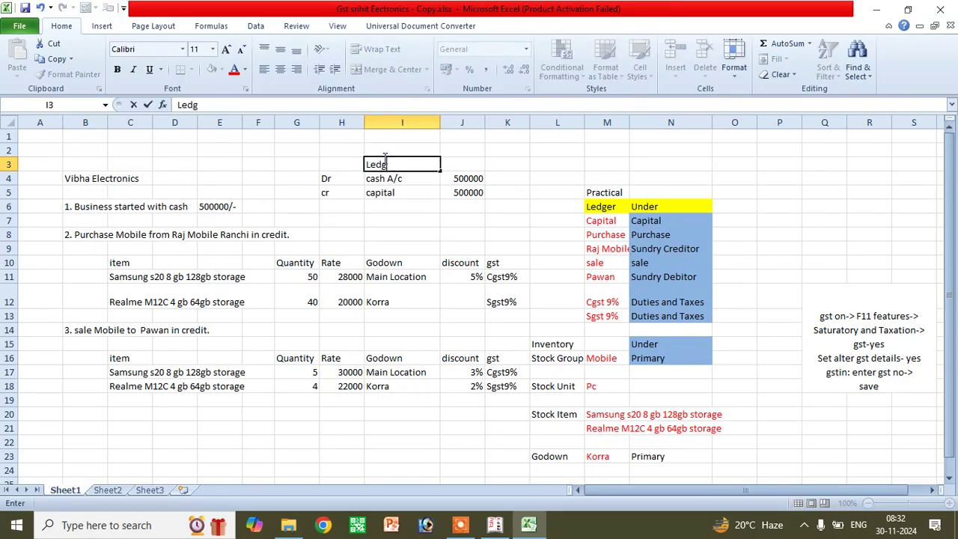
{"action": "type", "text": "edger"}
{"action": "left_click", "coordinate": [386, 202]}
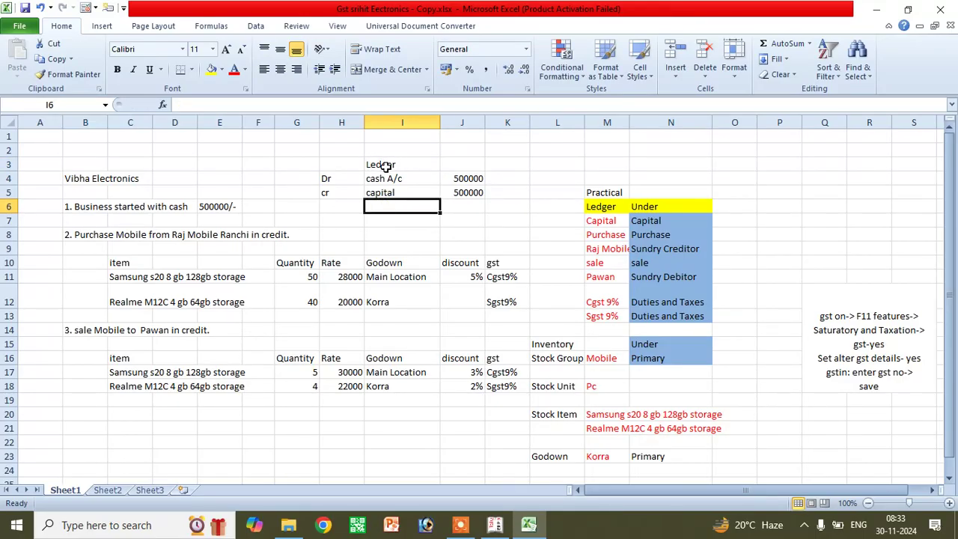
{"action": "left_click", "coordinate": [385, 165]}
{"action": "left_click", "coordinate": [494, 524]}
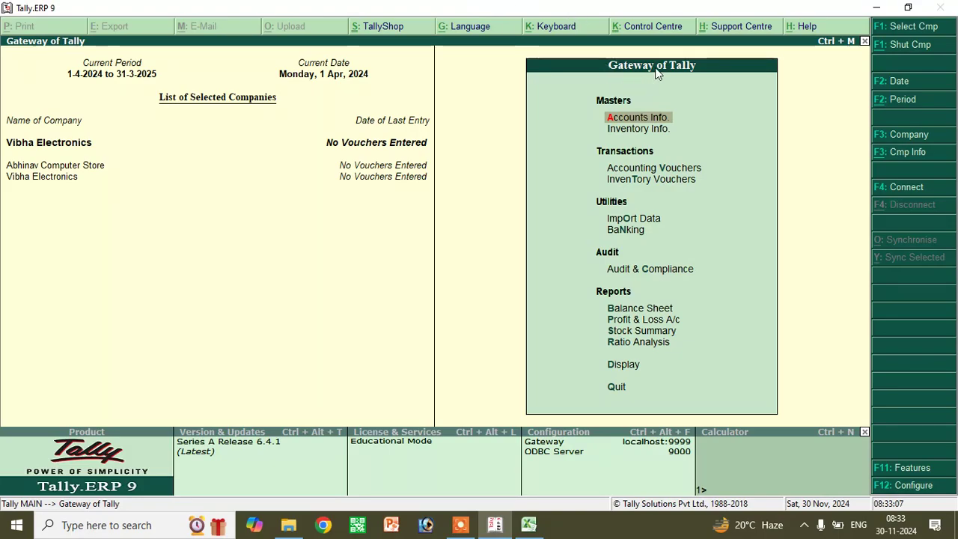
- Create and save a Capital A/c ledger under the Capital Account group
{"action": "left_click", "coordinate": [642, 119]}
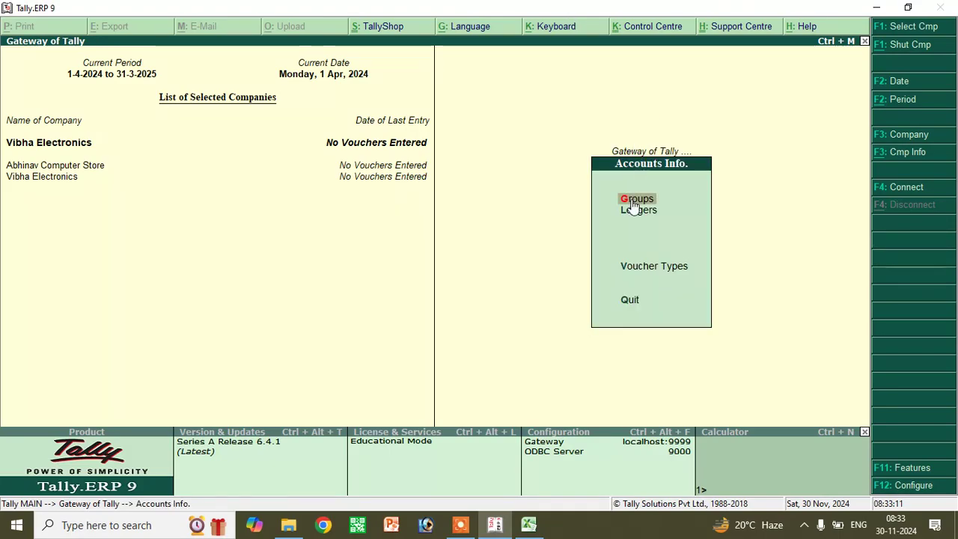
{"action": "left_click", "coordinate": [633, 212]}
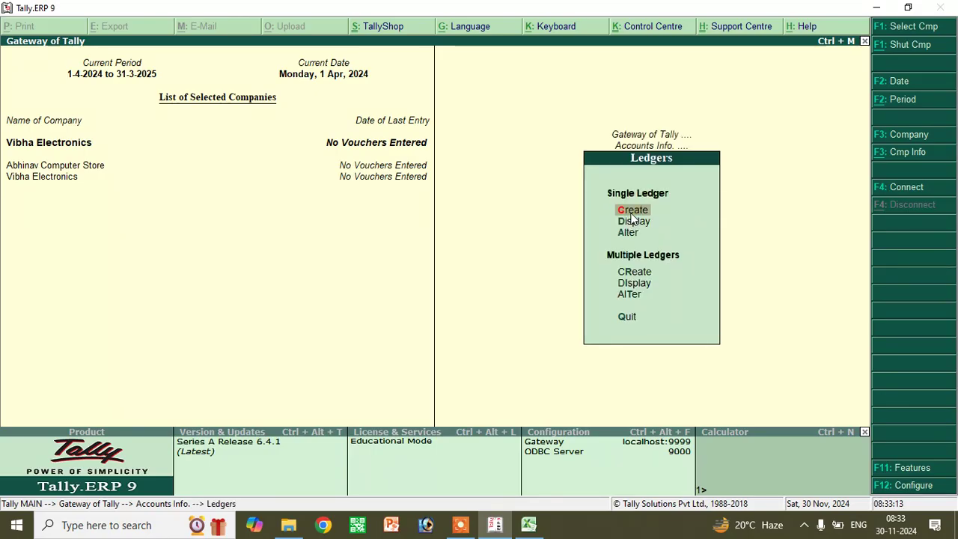
{"action": "left_click", "coordinate": [633, 212]}
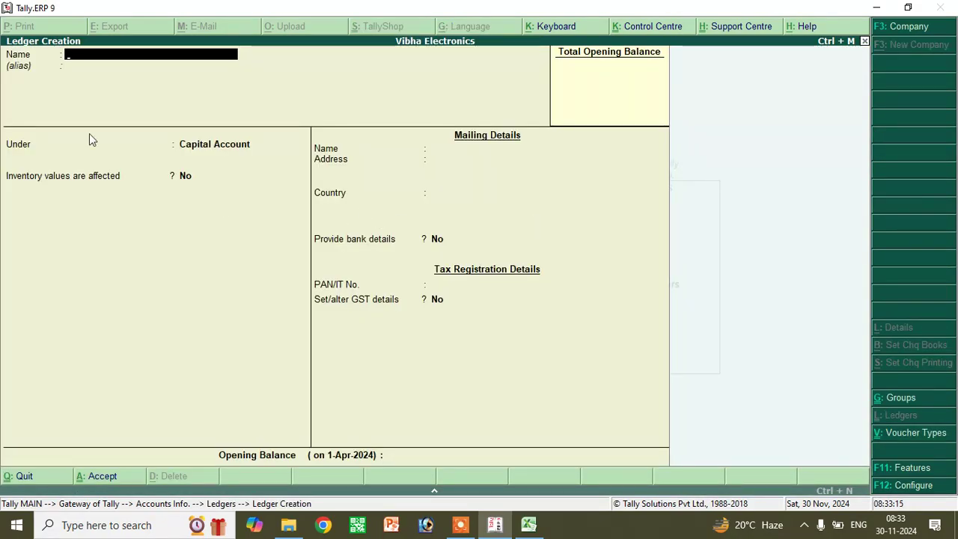
{"action": "type", "text": "Capital A/c"}
{"action": "key", "text": "Return"}
{"action": "key", "text": "Return"}
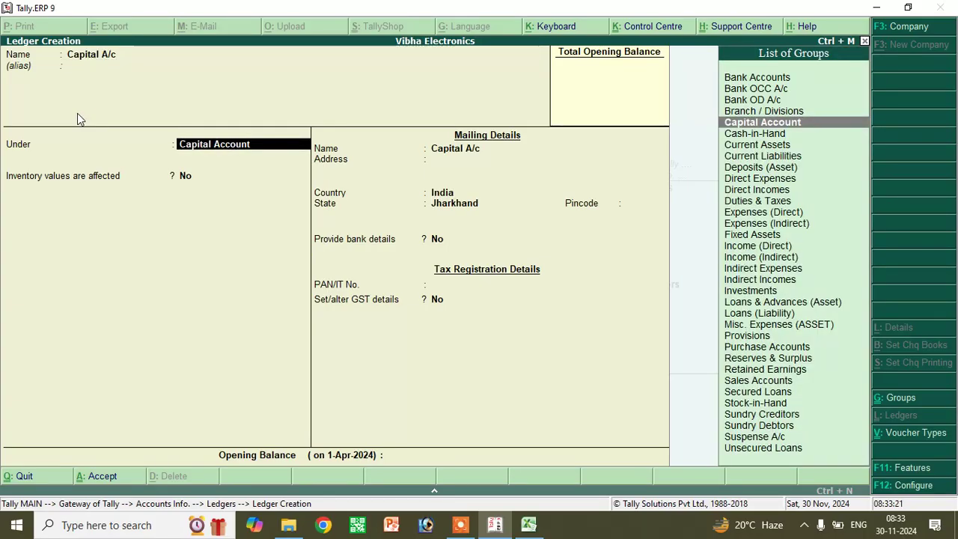
{"action": "left_click", "coordinate": [210, 182]}
{"action": "key", "text": "Return"}
{"action": "key", "text": "Return"}
{"action": "key", "text": "Return"}
{"action": "key", "text": "Return"}
{"action": "key", "text": "Return"}
{"action": "key", "text": "Return"}
{"action": "key", "text": "Return"}
{"action": "key", "text": "Return"}
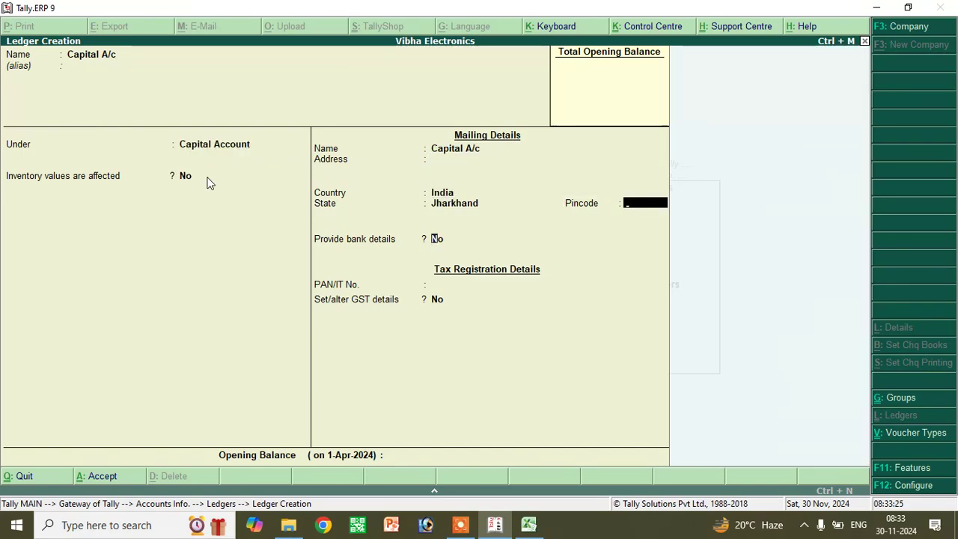
{"action": "key", "text": "Return"}
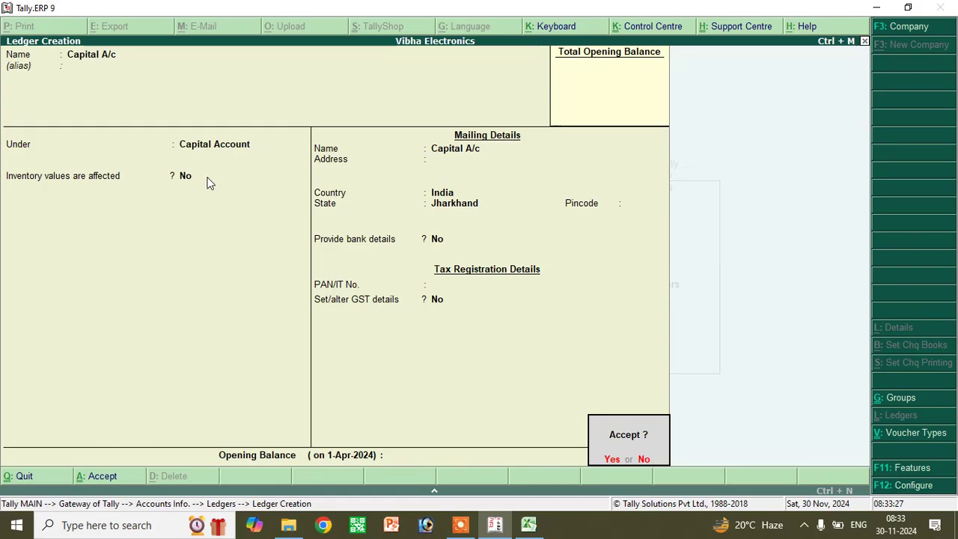
{"action": "key", "text": "Return"}
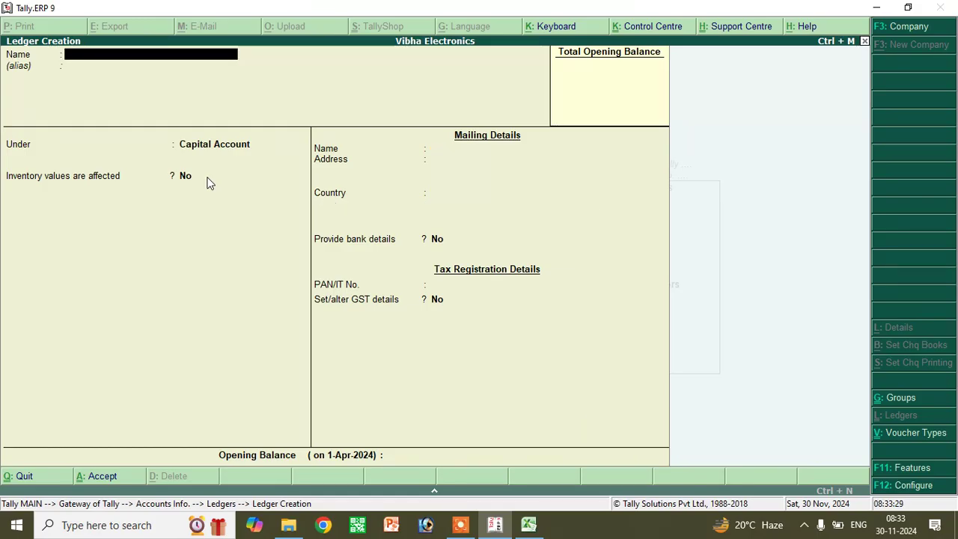
{"action": "key", "text": "Escape"}
{"action": "key", "text": "Return"}
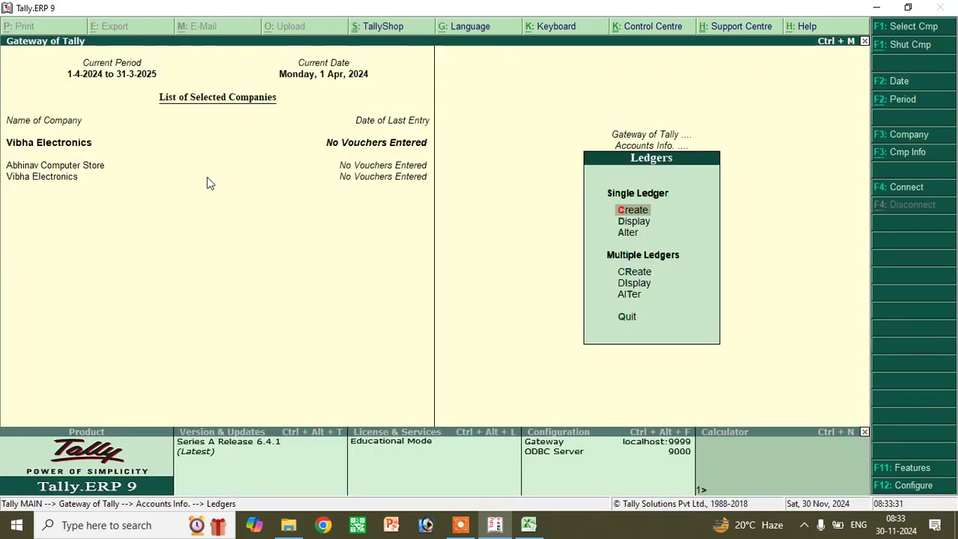
{"action": "key", "text": "Escape"}
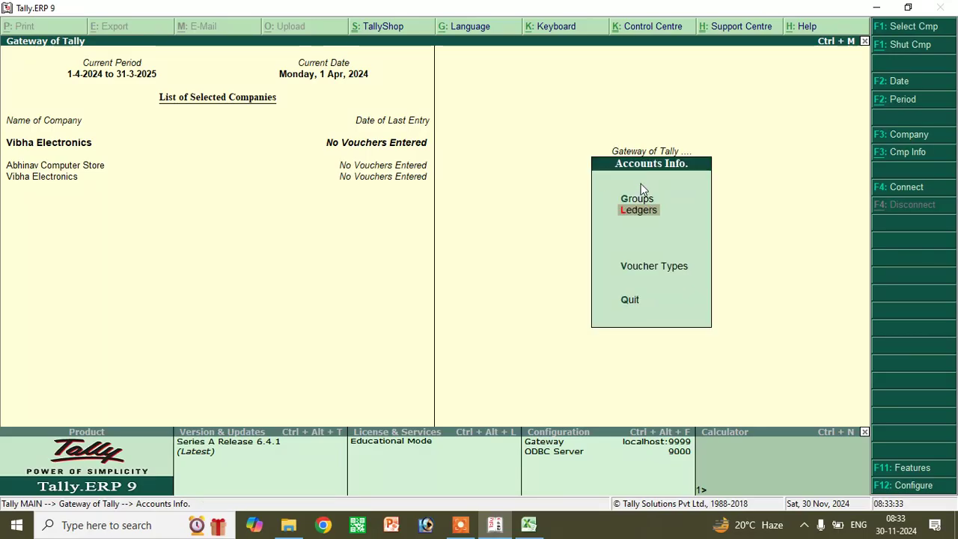
- View Vibha Electronics' Balance Sheet, which shows groups without amounts, and close it
{"action": "key", "text": "Escape"}
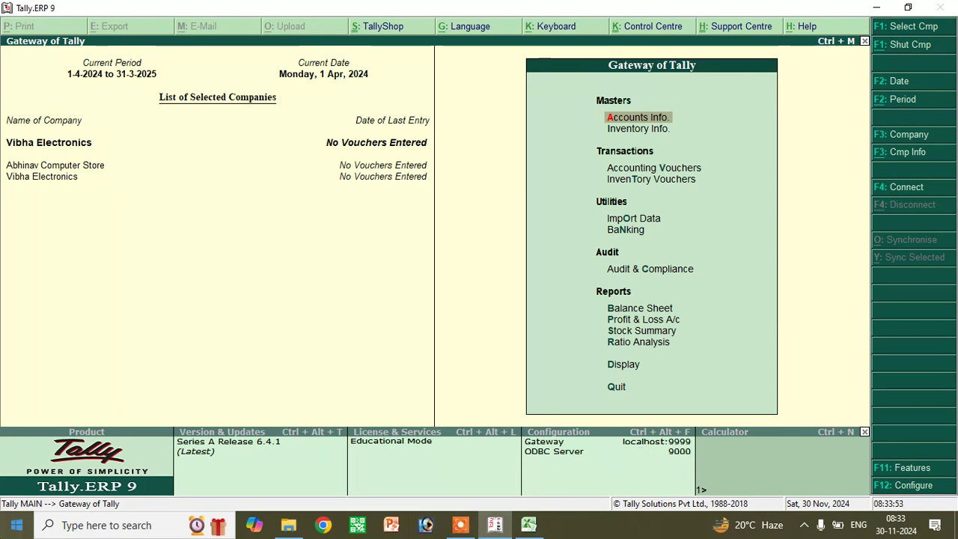
{"action": "left_click", "coordinate": [646, 309]}
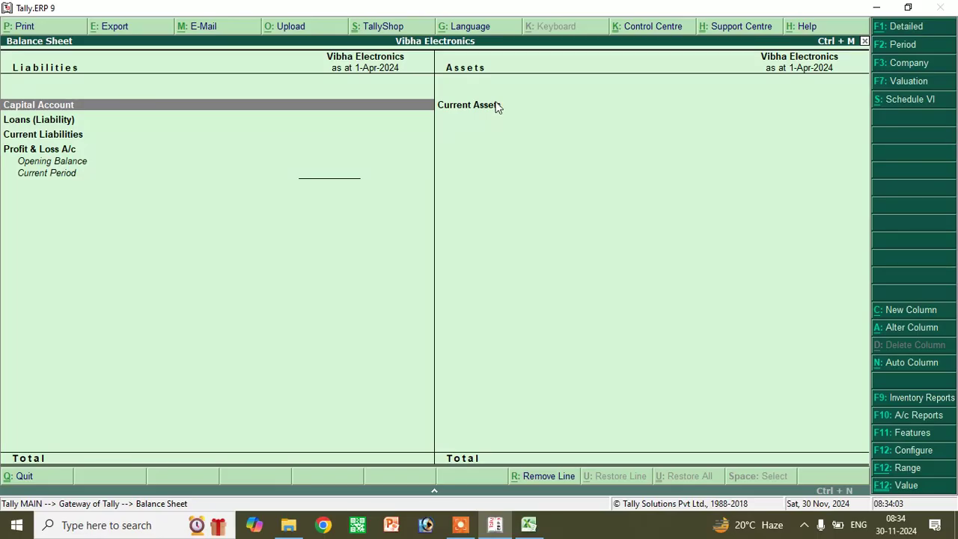
{"action": "key", "text": "Escape"}
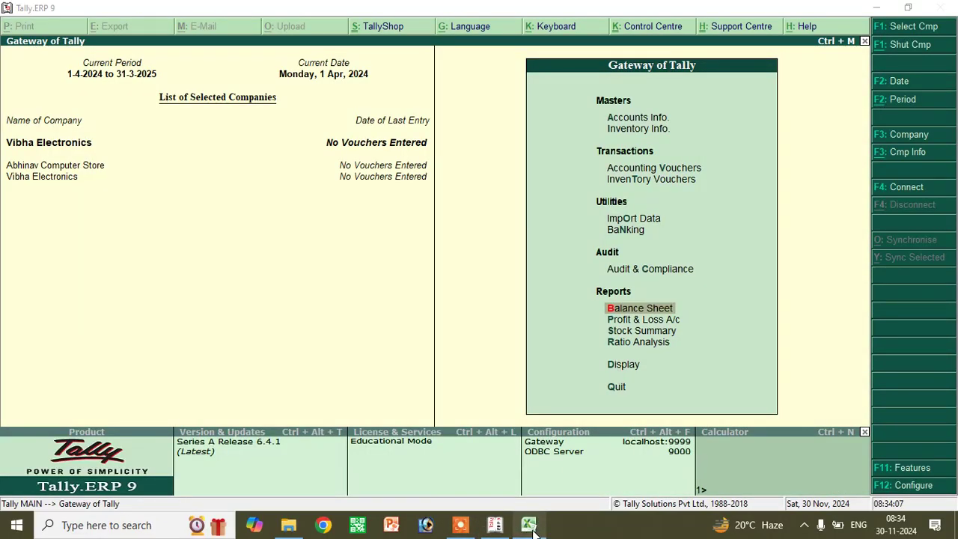
{"action": "left_click", "coordinate": [529, 526]}
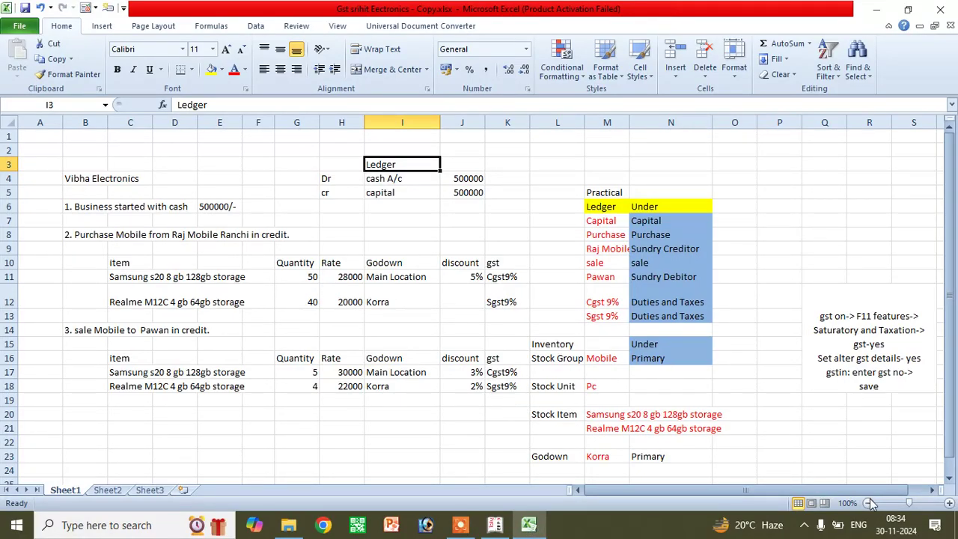
- Write Receipt F6 in K4 and the heading Voucher in K3 beside the cash entry
{"action": "left_click", "coordinate": [384, 178]}
{"action": "left_click", "coordinate": [458, 178]}
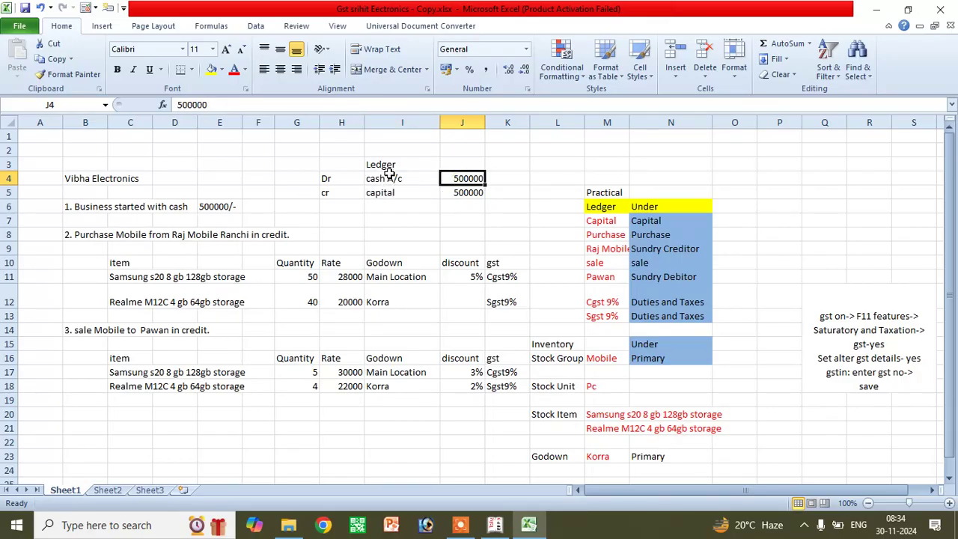
{"action": "left_click", "coordinate": [509, 181]}
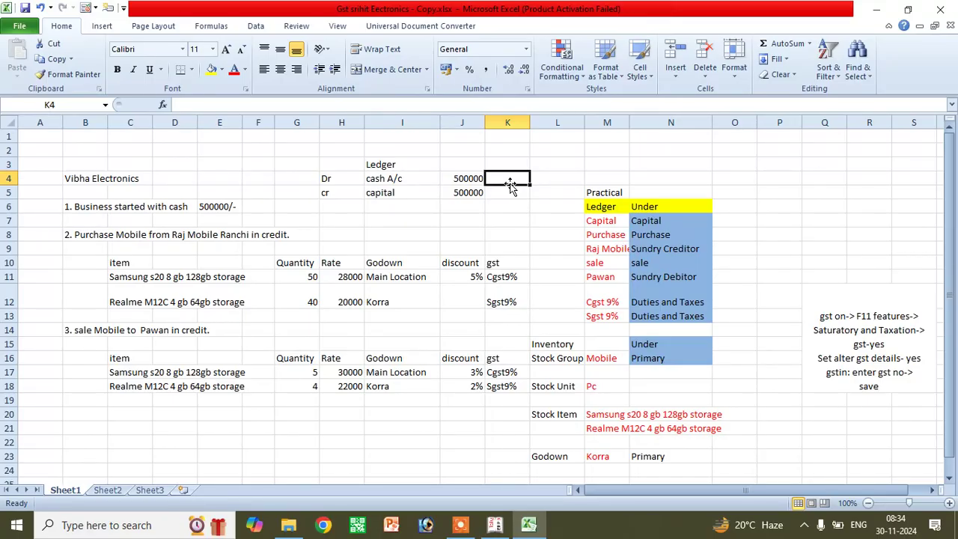
{"action": "type", "text": "Receipt F6"}
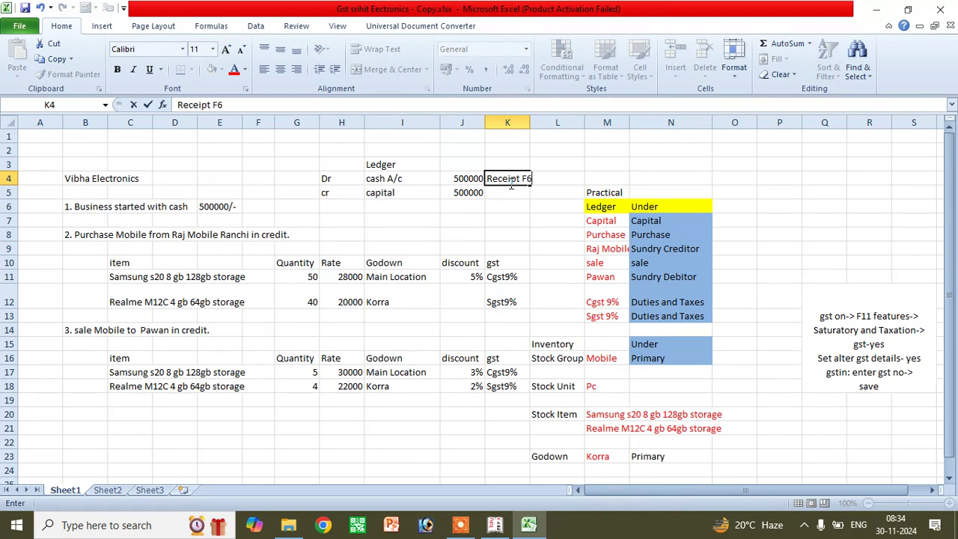
{"action": "key", "text": "Up"}
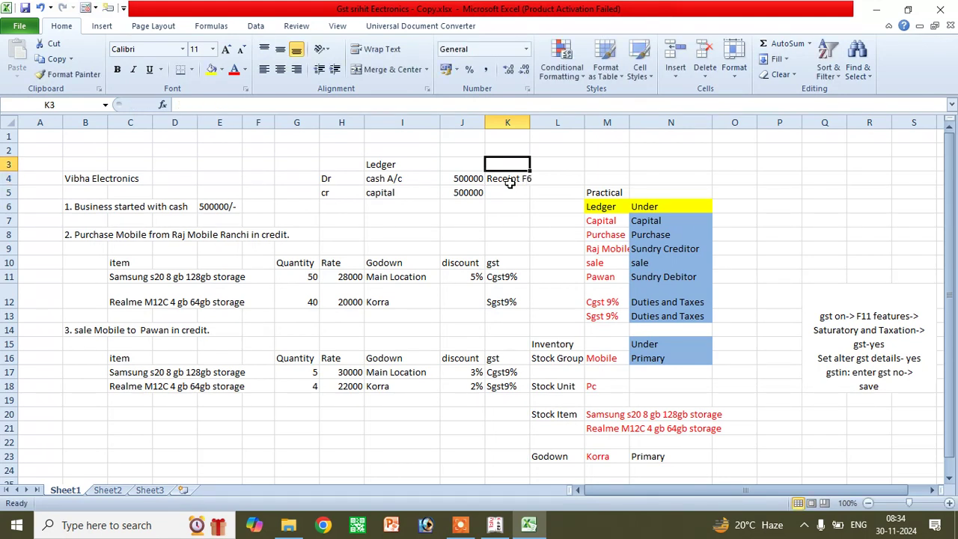
{"action": "type", "text": "Voucher"}
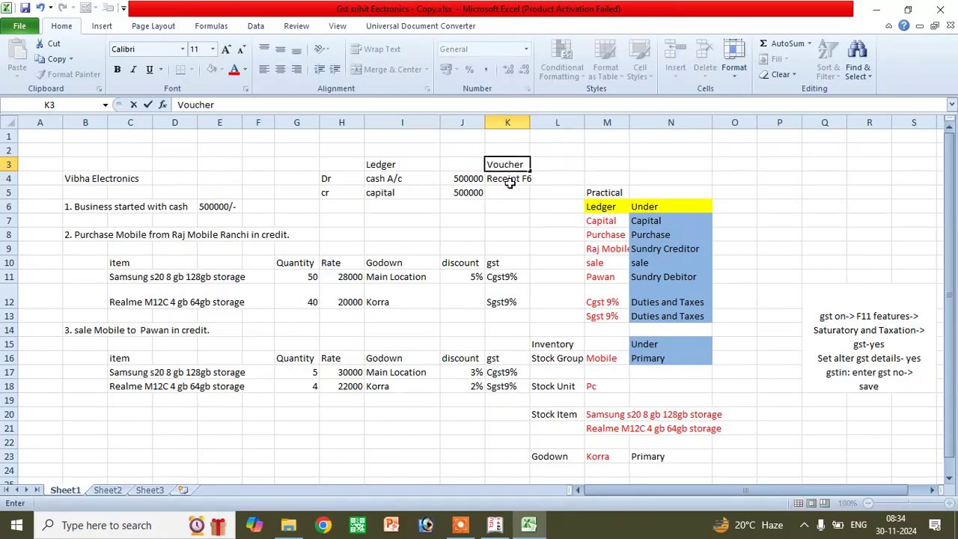
- Fill the entry cells H3:J5 yellow and the voucher cells K3:K5 red
{"action": "left_click_drag", "start_coordinate": [351, 165], "coordinate": [468, 192]}
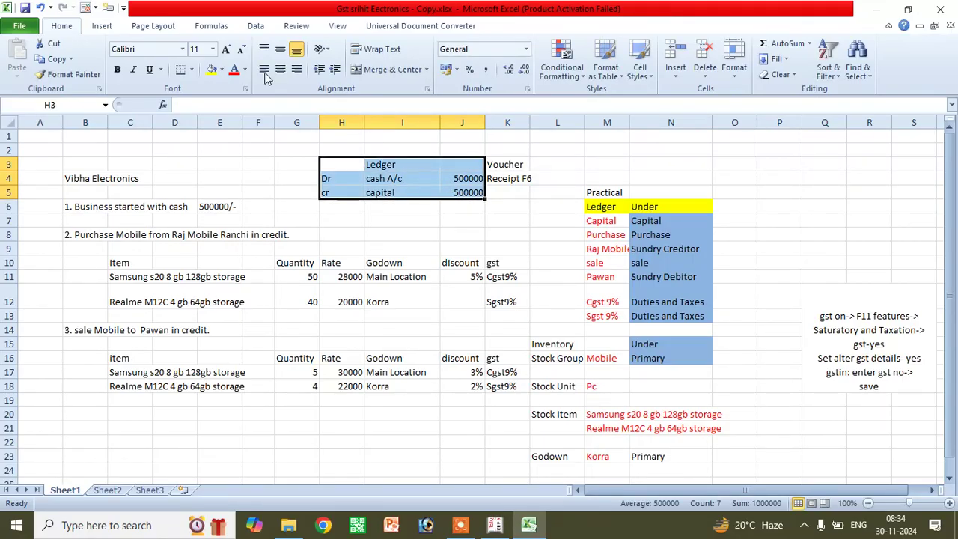
{"action": "left_click", "coordinate": [211, 69]}
{"action": "left_click_drag", "start_coordinate": [494, 164], "coordinate": [498, 193]}
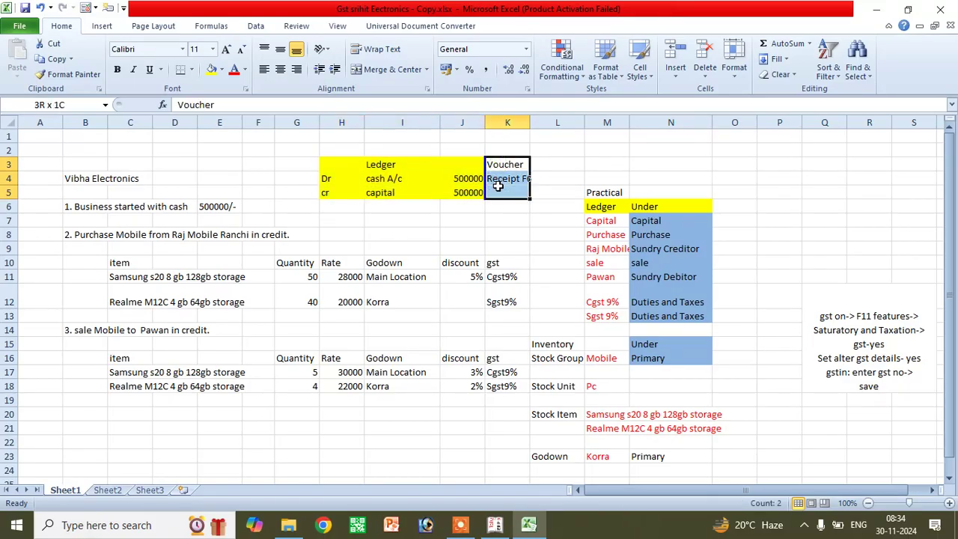
{"action": "left_click", "coordinate": [221, 70]}
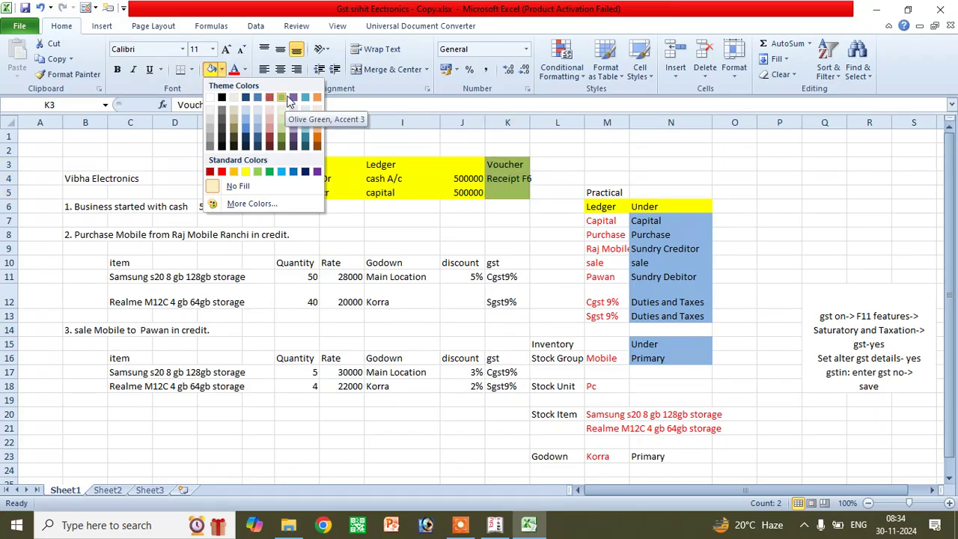
{"action": "left_click", "coordinate": [272, 100]}
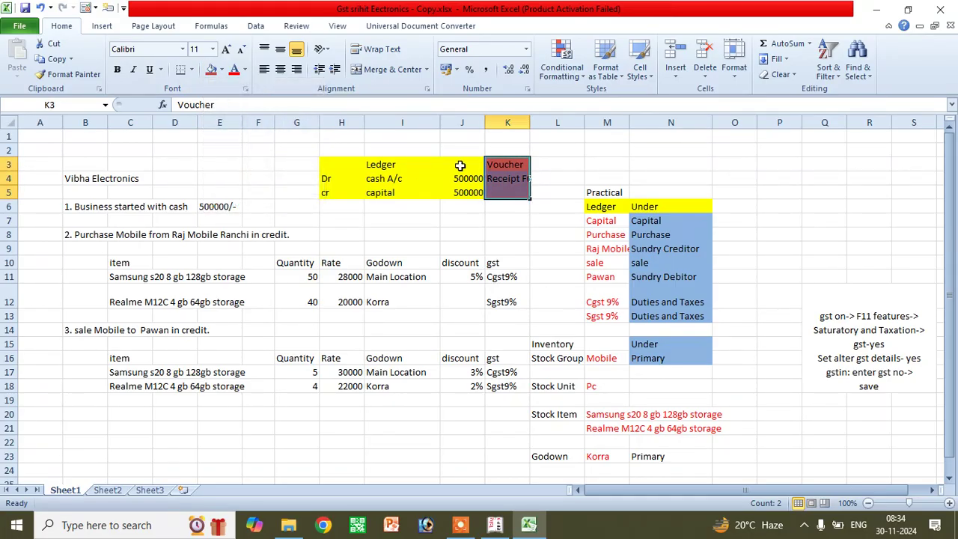
{"action": "left_click", "coordinate": [461, 165]}
{"action": "left_click", "coordinate": [499, 180]}
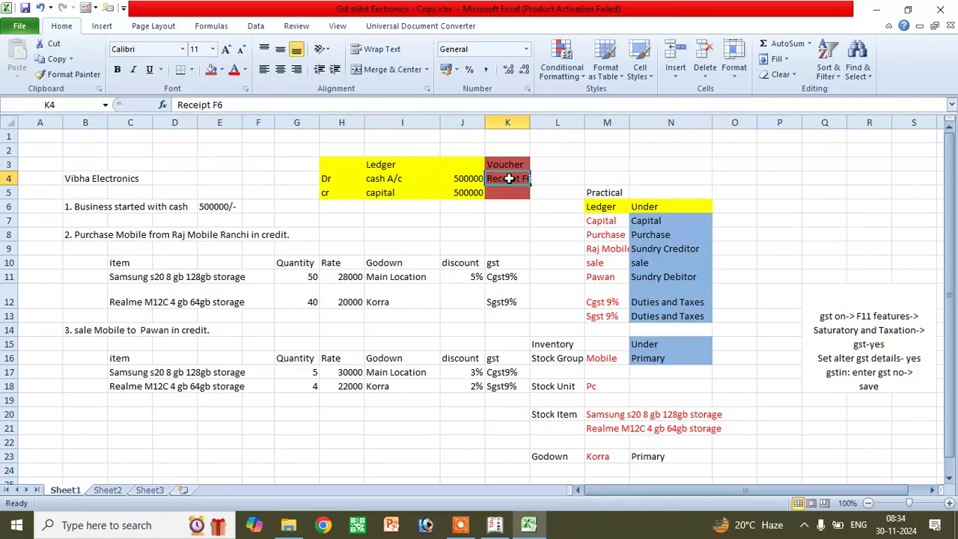
{"action": "left_click", "coordinate": [494, 525]}
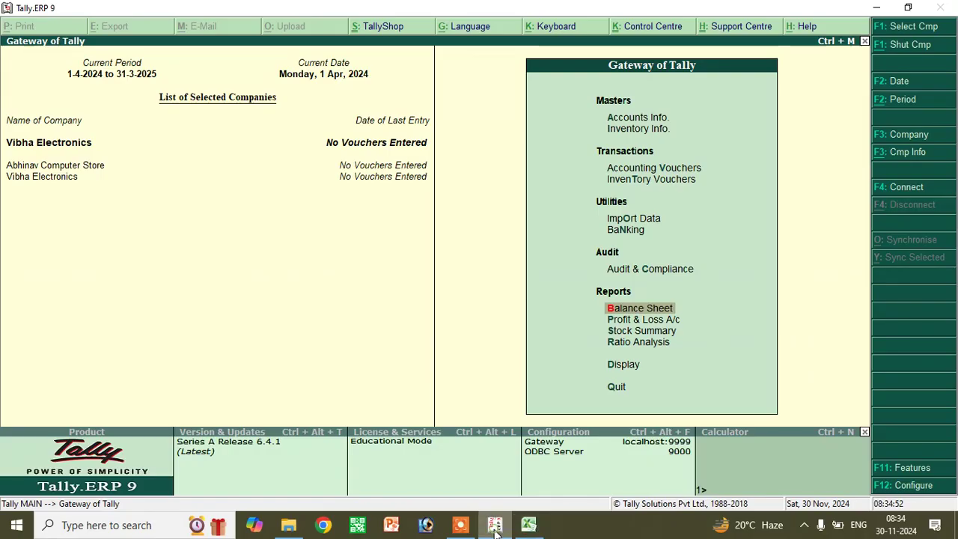
- Start a Receipt voucher crediting Capital A/c with 5,00,000
{"action": "left_click", "coordinate": [656, 121]}
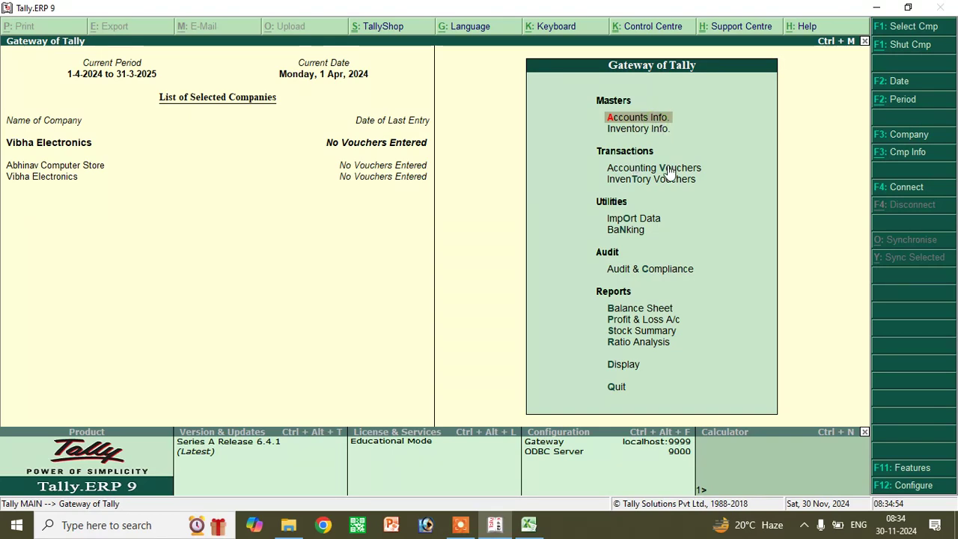
{"action": "left_click", "coordinate": [665, 169]}
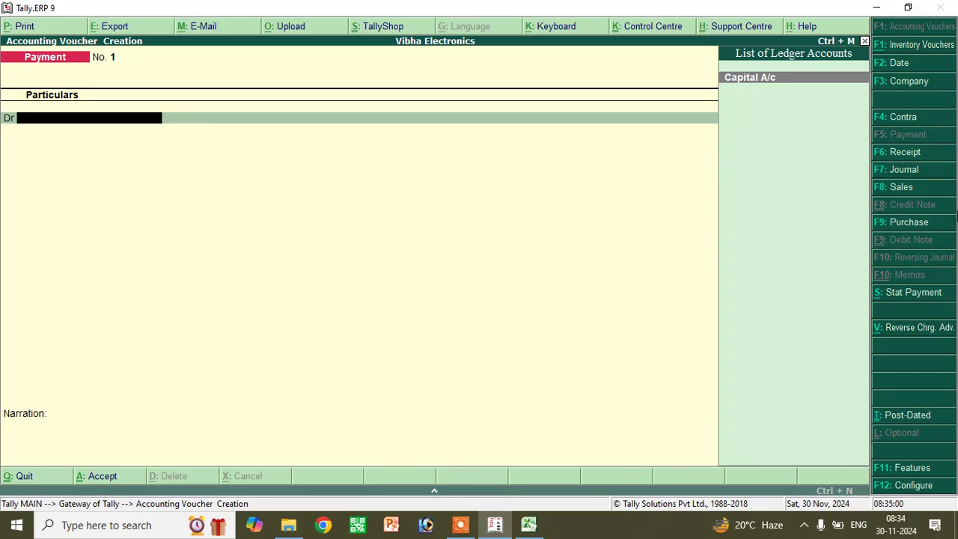
{"action": "left_click", "coordinate": [898, 154]}
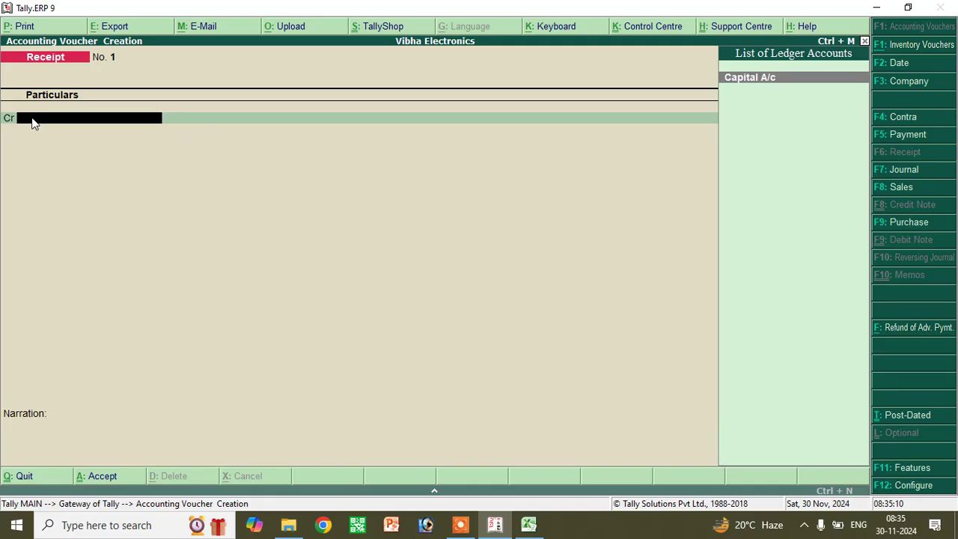
{"action": "left_click", "coordinate": [743, 82]}
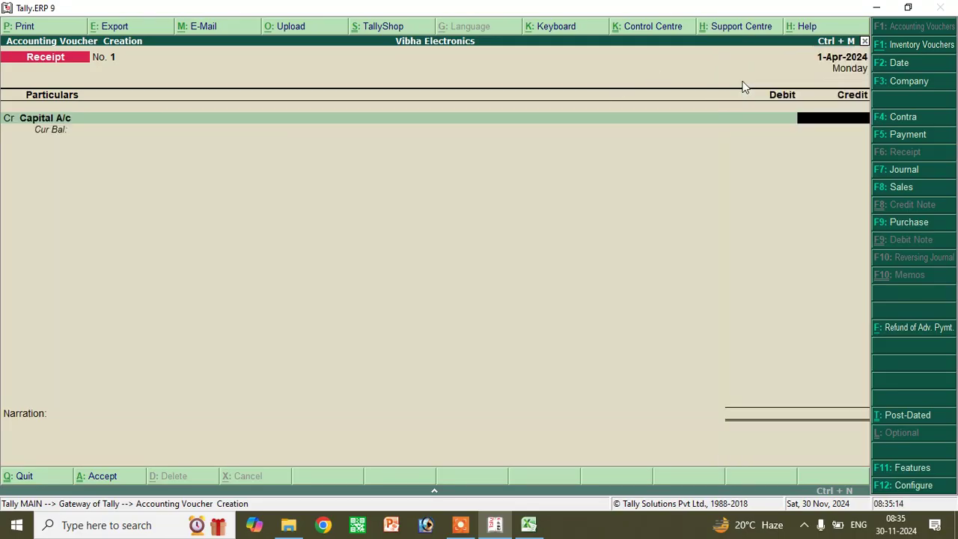
{"action": "type", "text": "500000"}
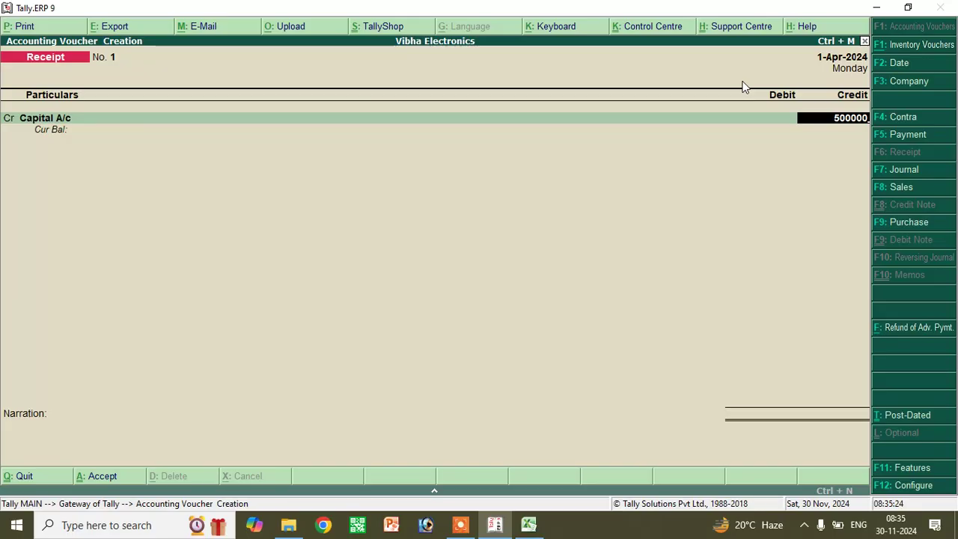
{"action": "key", "text": "Return"}
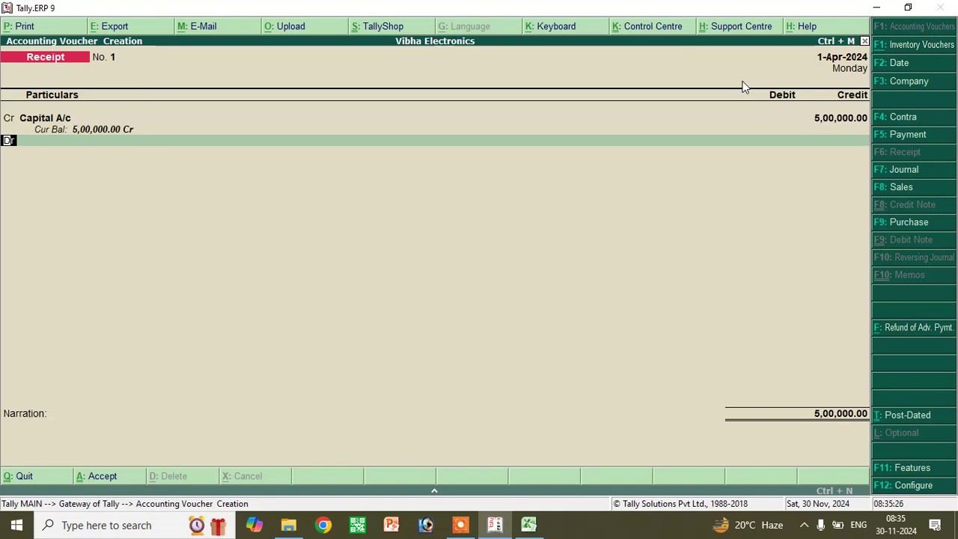
- Debit Cash 5,00,000 to complete the receipt voucher, then leave voucher entry
{"action": "key", "text": "Return"}
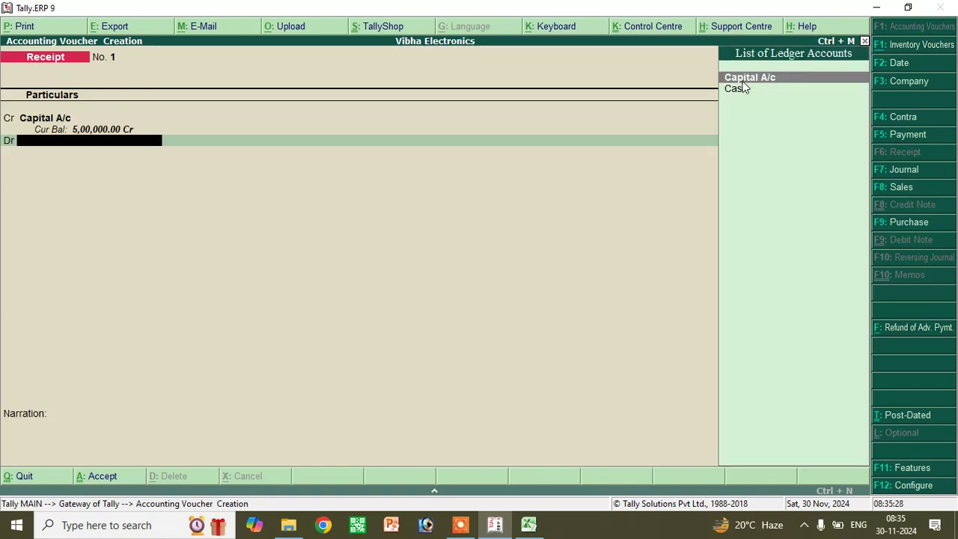
{"action": "left_click", "coordinate": [741, 89]}
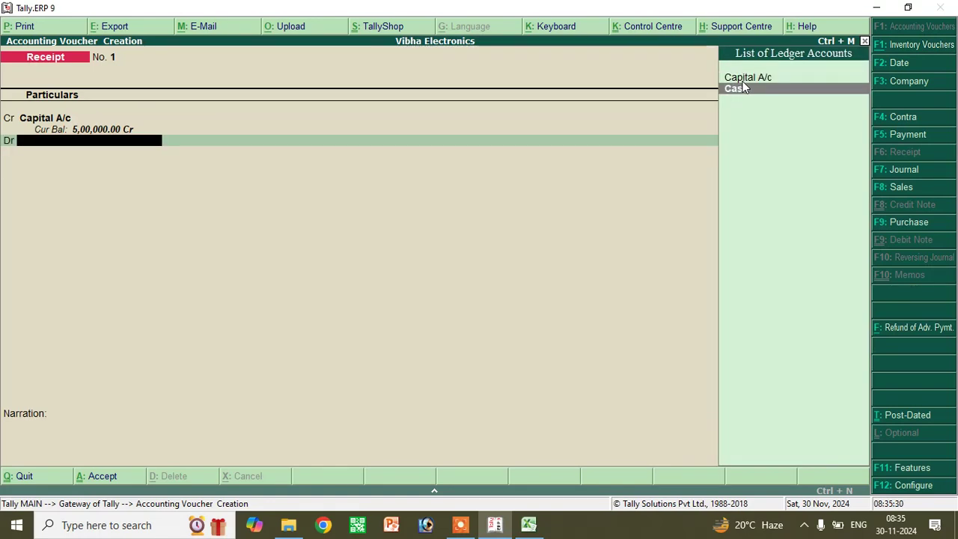
{"action": "key", "text": "Return"}
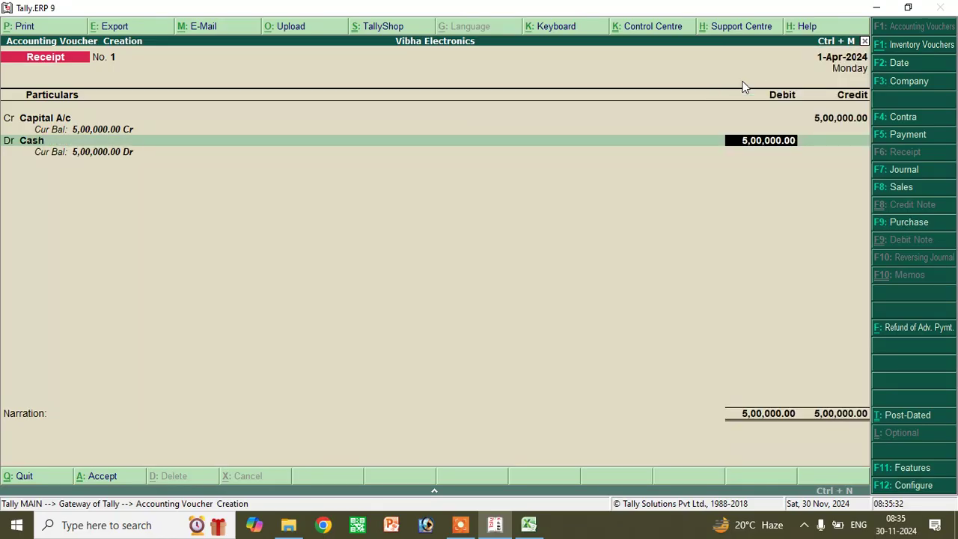
{"action": "key", "text": "Return"}
{"action": "key", "text": "Return"}
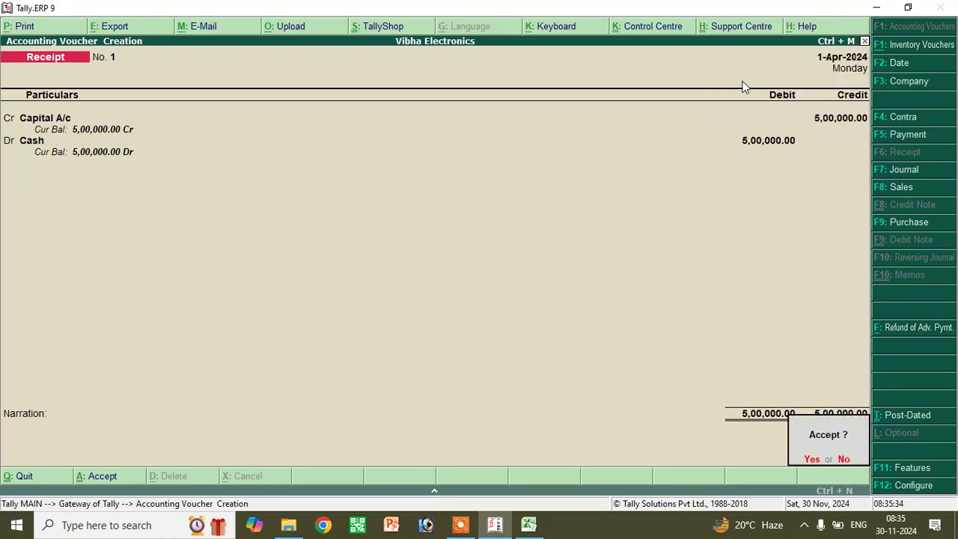
{"action": "key", "text": "Return"}
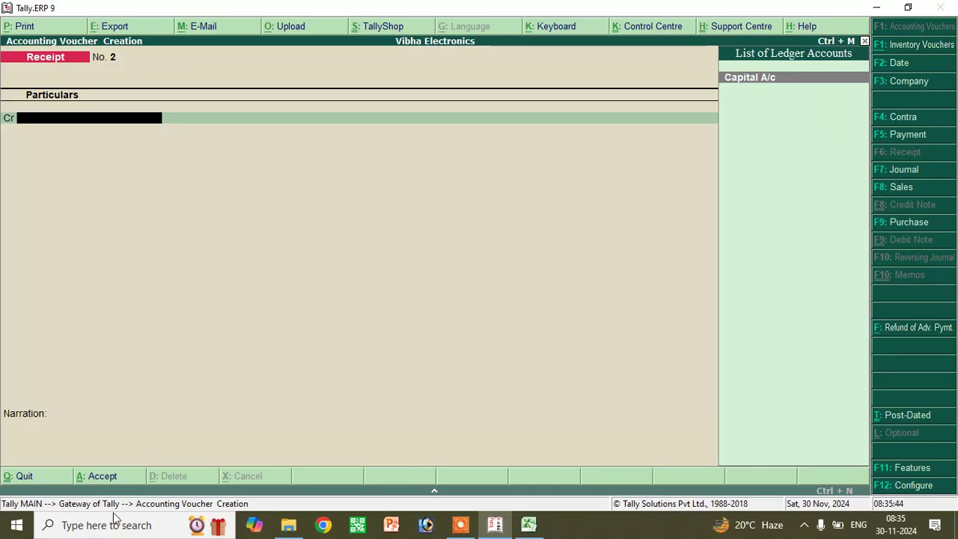
{"action": "key", "text": "Escape"}
{"action": "key", "text": "Return"}
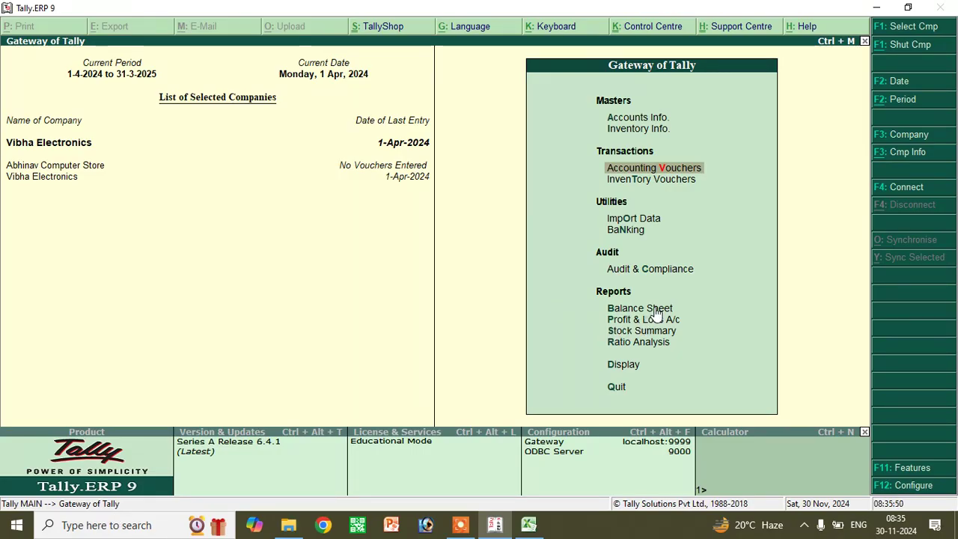
{"action": "left_click", "coordinate": [655, 310]}
{"action": "left_click", "coordinate": [656, 309]}
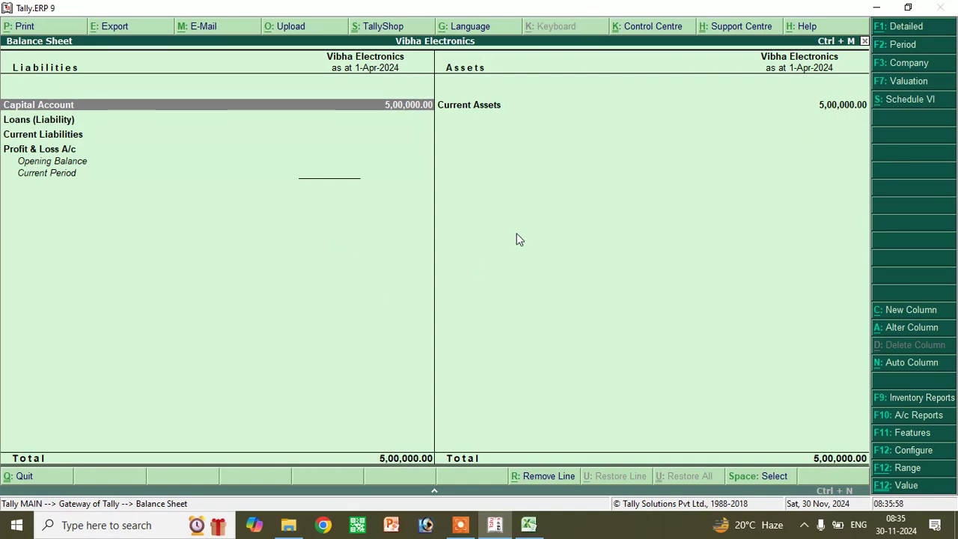
{"action": "key", "text": "Escape"}
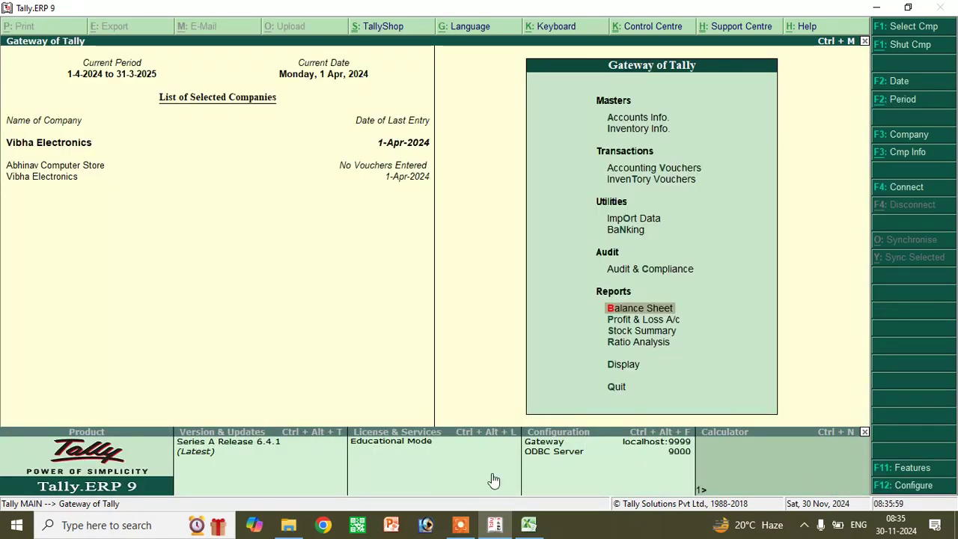
- In the Excel sheet, review Vibha Electronics' cash capital, Raj Mobile purchase and Pawan sale entries
{"action": "mouse_move", "coordinate": [529, 525]}
{"action": "left_click", "coordinate": [531, 503]}
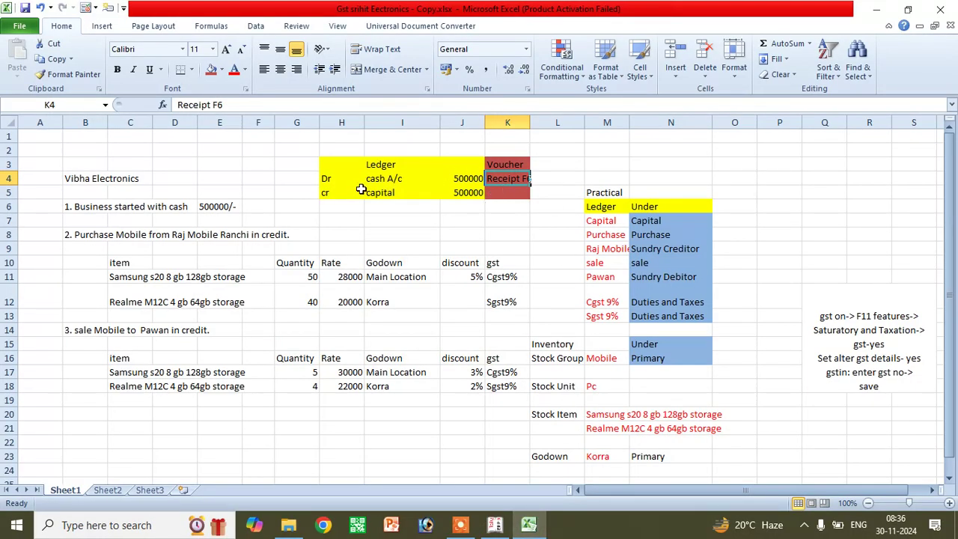
{"action": "left_click_drag", "start_coordinate": [381, 178], "coordinate": [382, 193]}
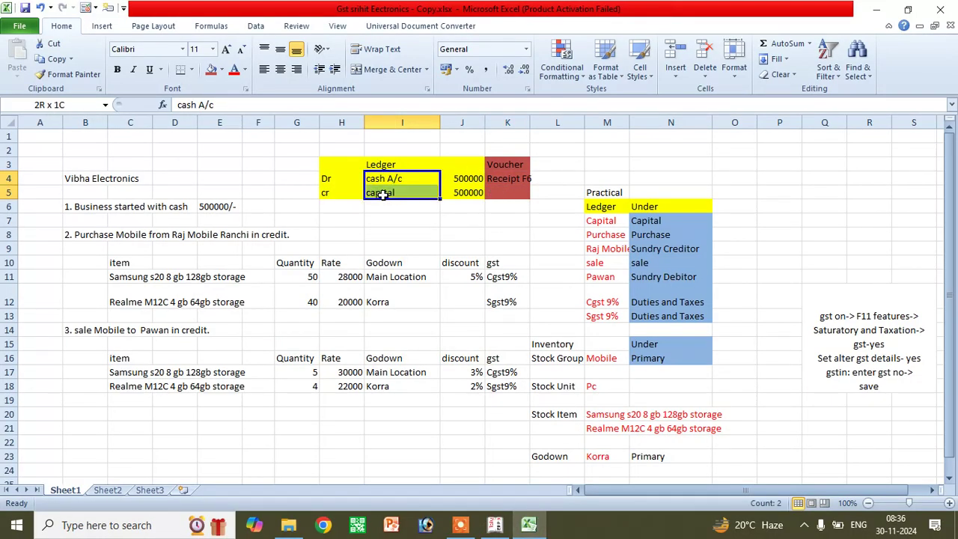
{"action": "left_click", "coordinate": [383, 193]}
{"action": "left_click", "coordinate": [387, 177]}
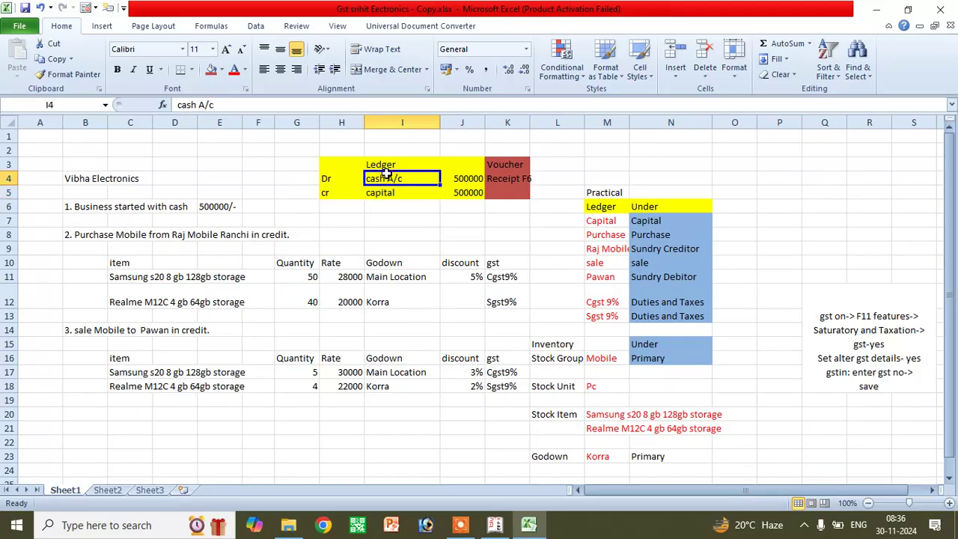
{"action": "left_click", "coordinate": [381, 192]}
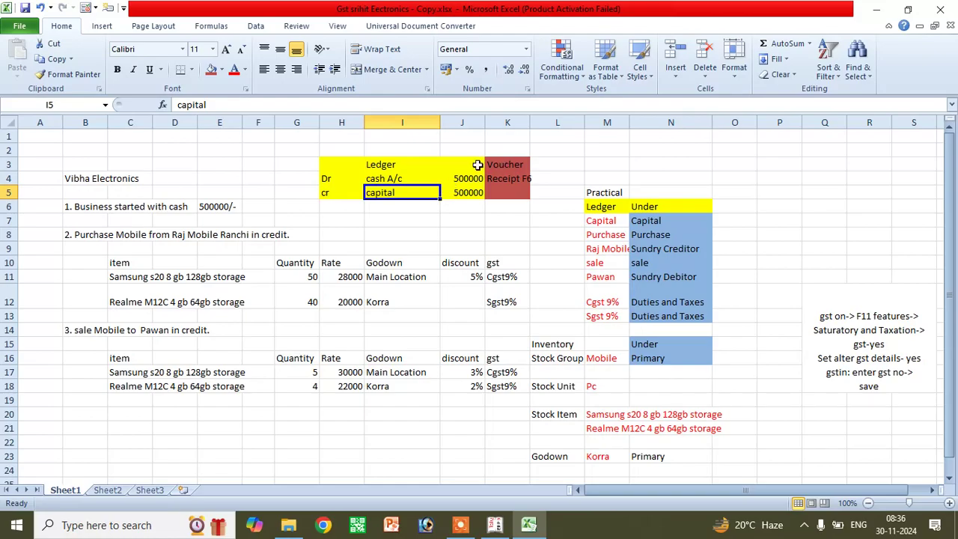
{"action": "left_click", "coordinate": [504, 177]}
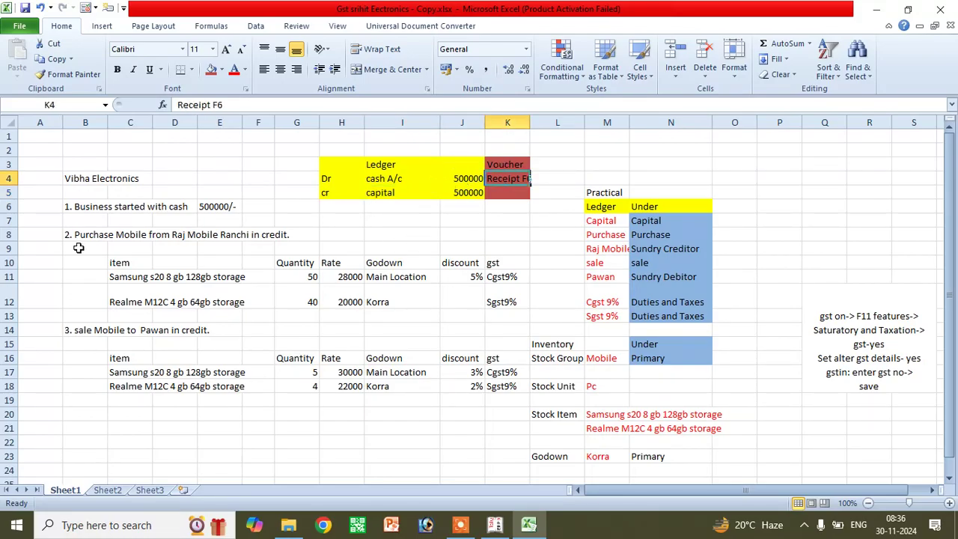
{"action": "left_click", "coordinate": [90, 209]}
{"action": "left_click", "coordinate": [88, 233]}
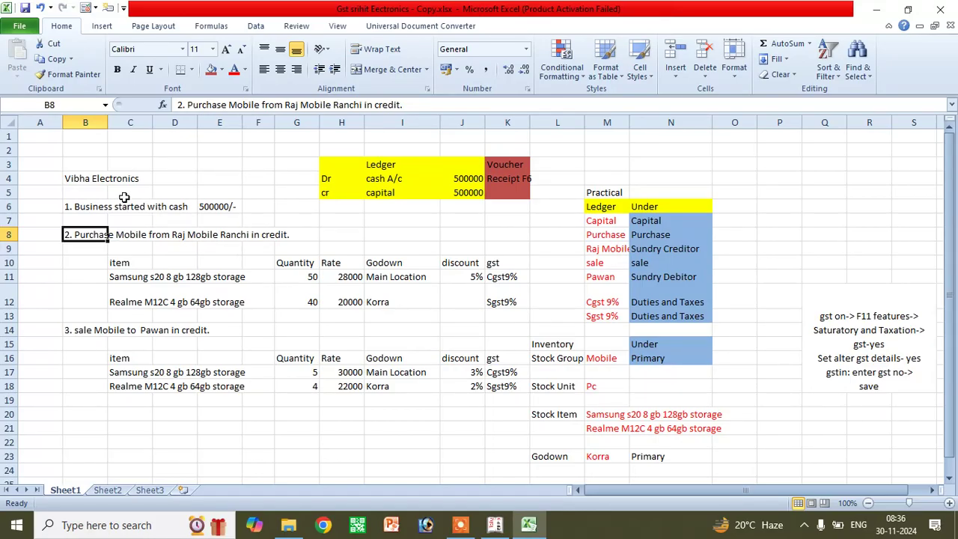
{"action": "left_click", "coordinate": [78, 177]}
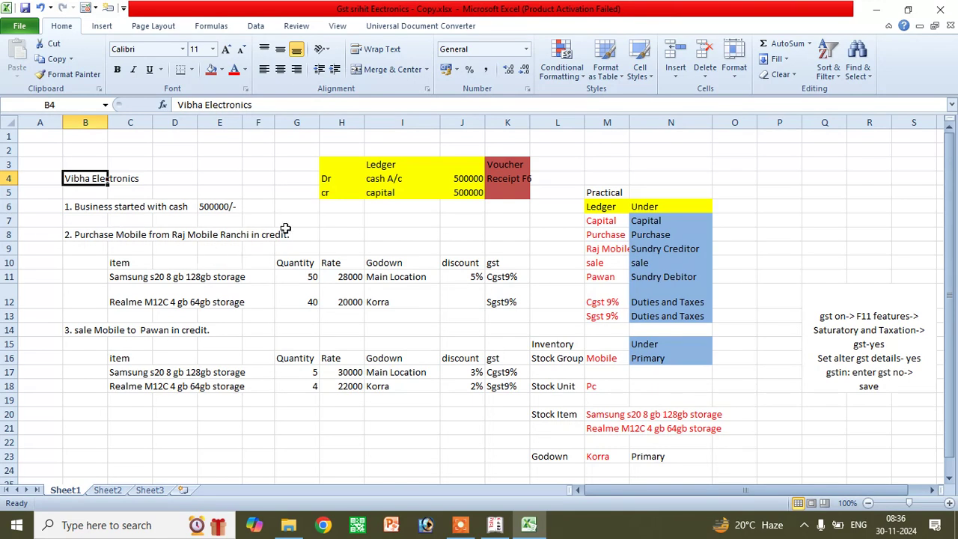
{"action": "left_click", "coordinate": [97, 238]}
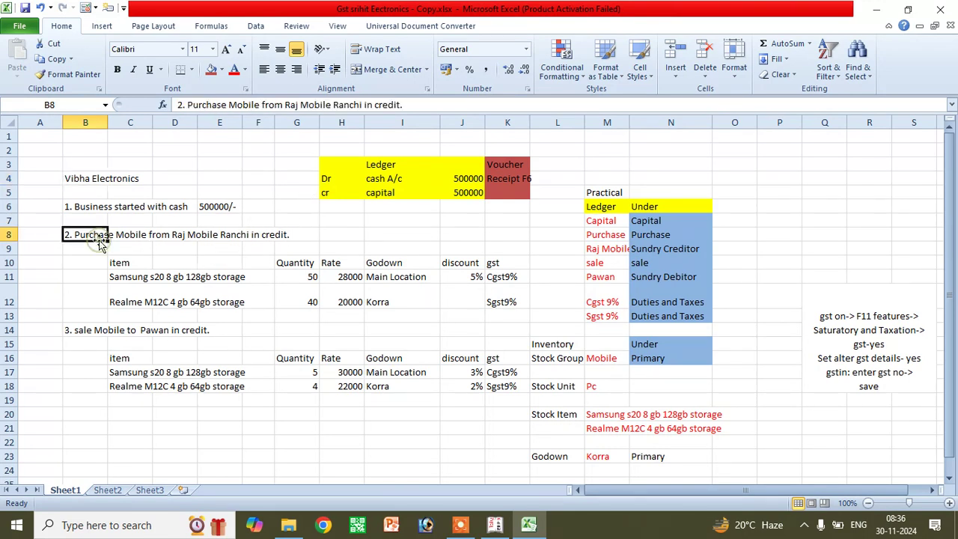
{"action": "left_click", "coordinate": [100, 330]}
{"action": "left_click", "coordinate": [99, 221]}
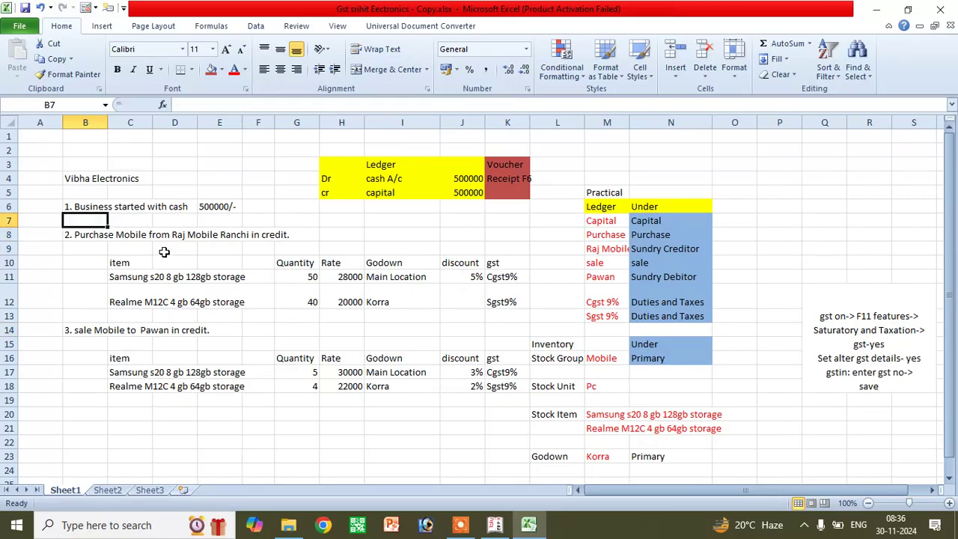
- Go over the Raj Mobile credit purchase: Samsung s20 quantity 50 and Realme M12C quantity 40
{"action": "left_click_drag", "start_coordinate": [192, 237], "coordinate": [213, 235]}
{"action": "left_click", "coordinate": [232, 235]}
{"action": "left_click", "coordinate": [273, 235]}
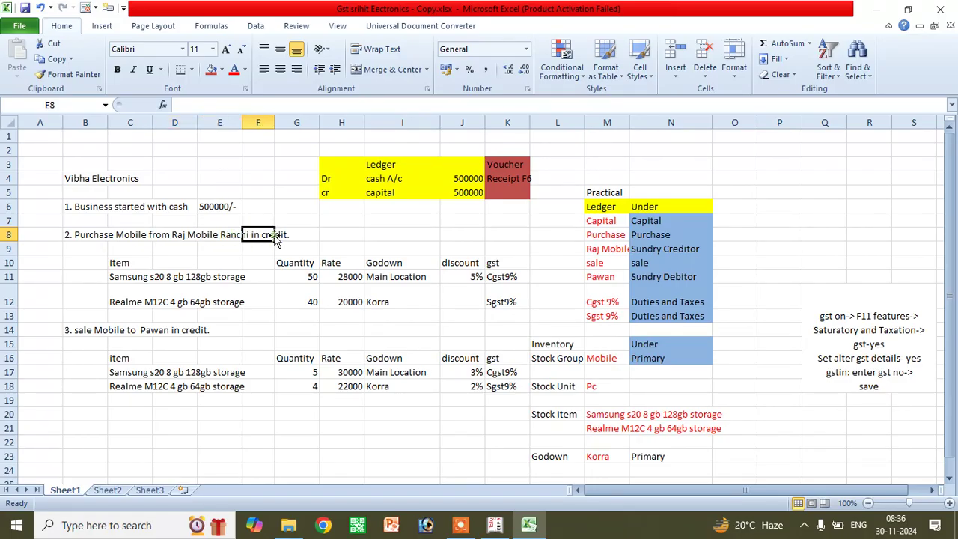
{"action": "left_click", "coordinate": [130, 278]}
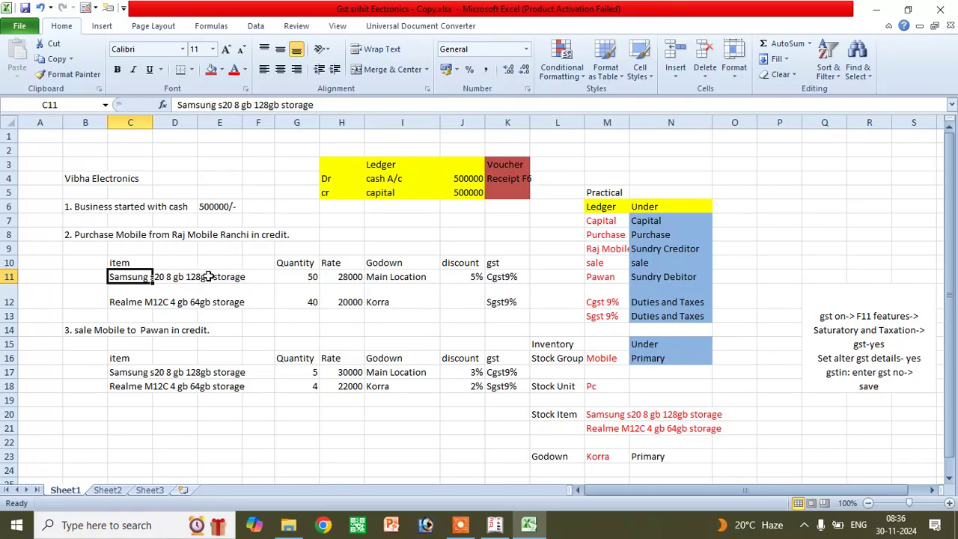
{"action": "left_click", "coordinate": [219, 276]}
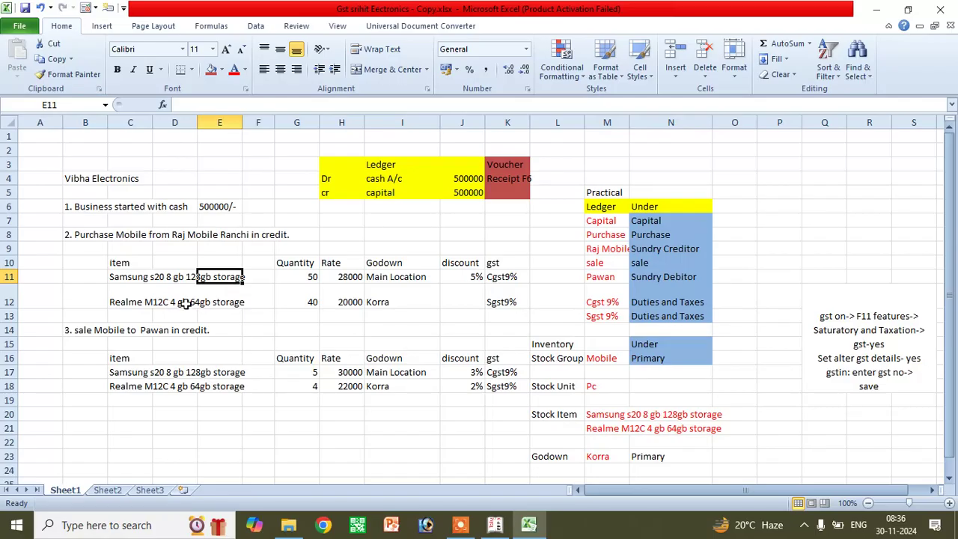
{"action": "left_click", "coordinate": [232, 303]}
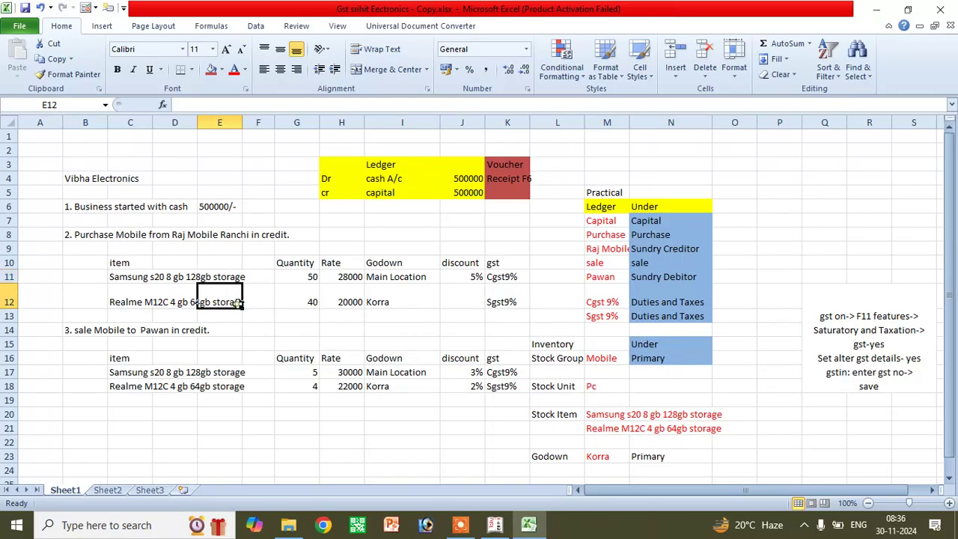
{"action": "left_click", "coordinate": [296, 274]}
{"action": "left_click", "coordinate": [301, 301]}
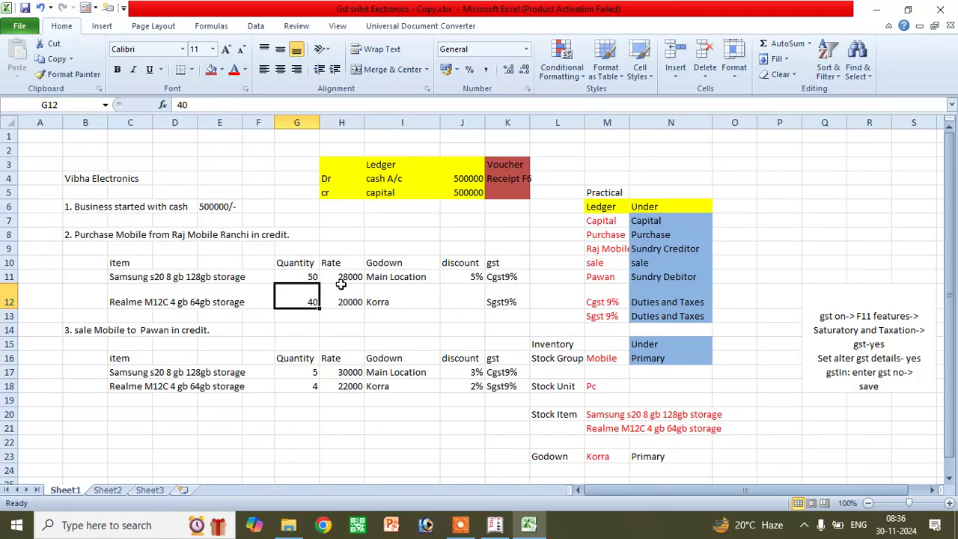
- Change the Samsung s20 quantity to 20 and the Realme M12C quantity to 10
{"action": "left_click", "coordinate": [291, 278]}
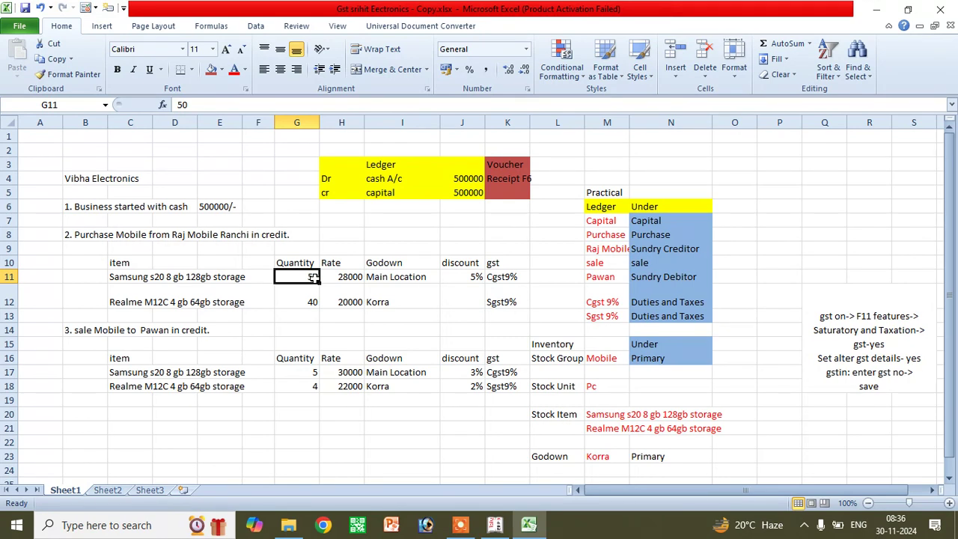
{"action": "type", "text": "2"}
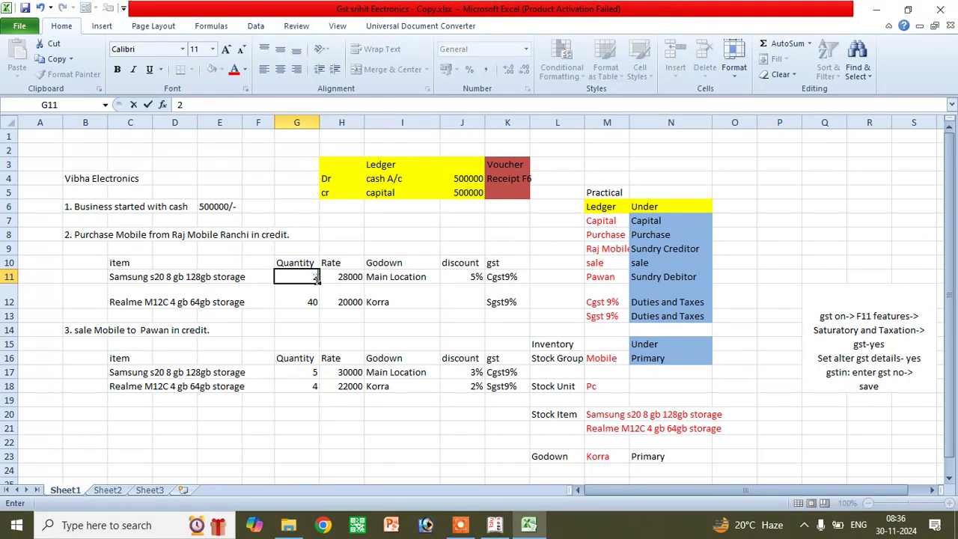
{"action": "type", "text": "0"}
{"action": "left_click", "coordinate": [308, 302]}
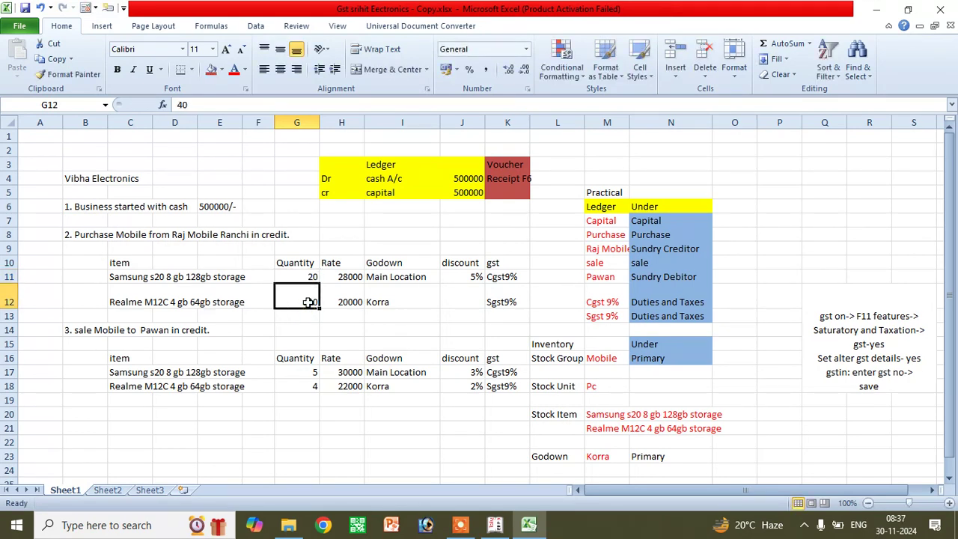
{"action": "type", "text": "1"}
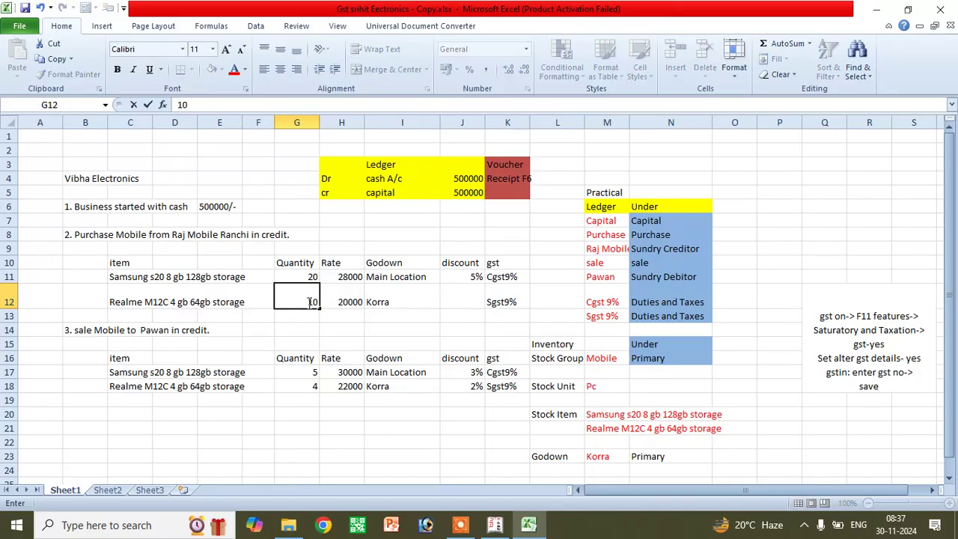
{"action": "type", "text": "0"}
{"action": "left_click", "coordinate": [353, 273]}
- Review the Realme 20000 rate, Main Location and Korra godowns, 5% discount and Cgst9%/Sgst9% taxes
{"action": "left_click", "coordinate": [352, 305]}
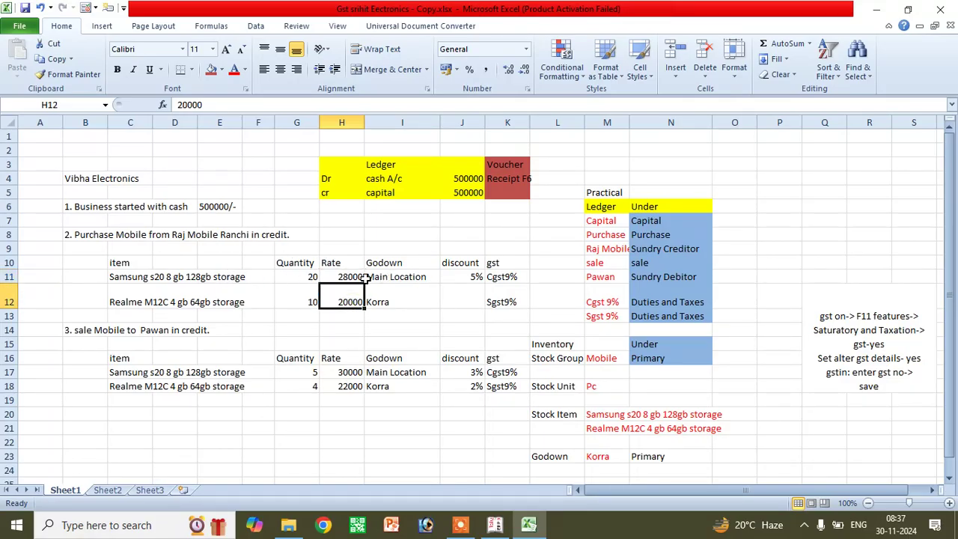
{"action": "left_click", "coordinate": [397, 277]}
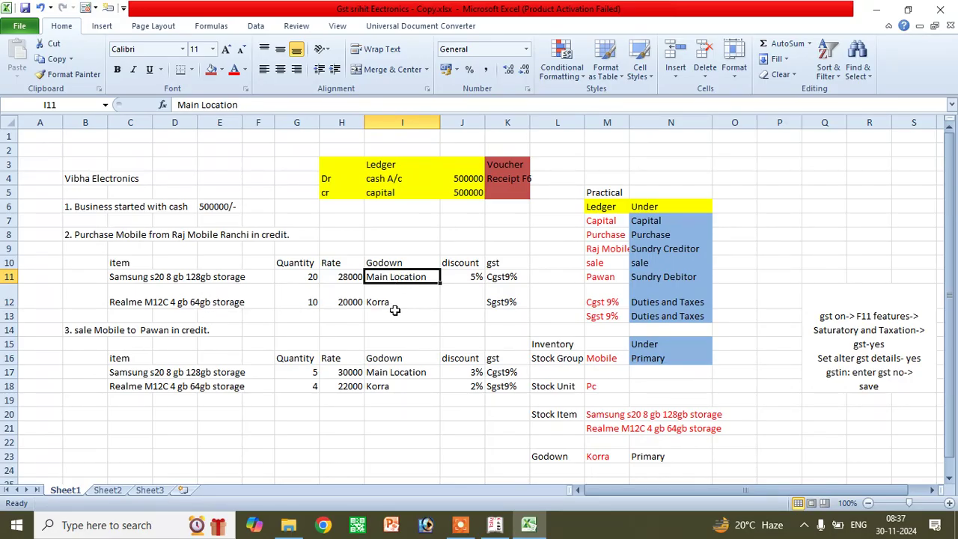
{"action": "left_click", "coordinate": [397, 295]}
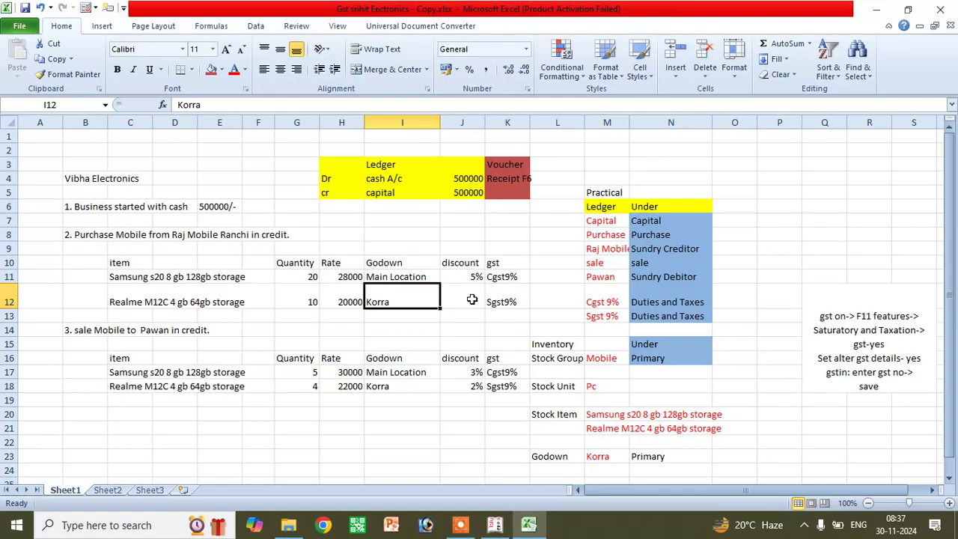
{"action": "left_click", "coordinate": [459, 264]}
{"action": "left_click", "coordinate": [461, 277]}
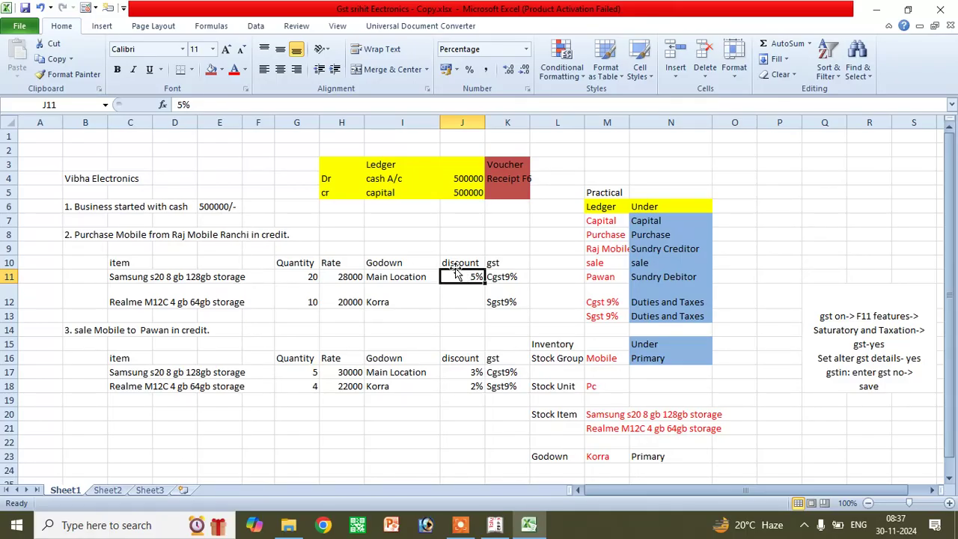
{"action": "left_click", "coordinate": [457, 298]}
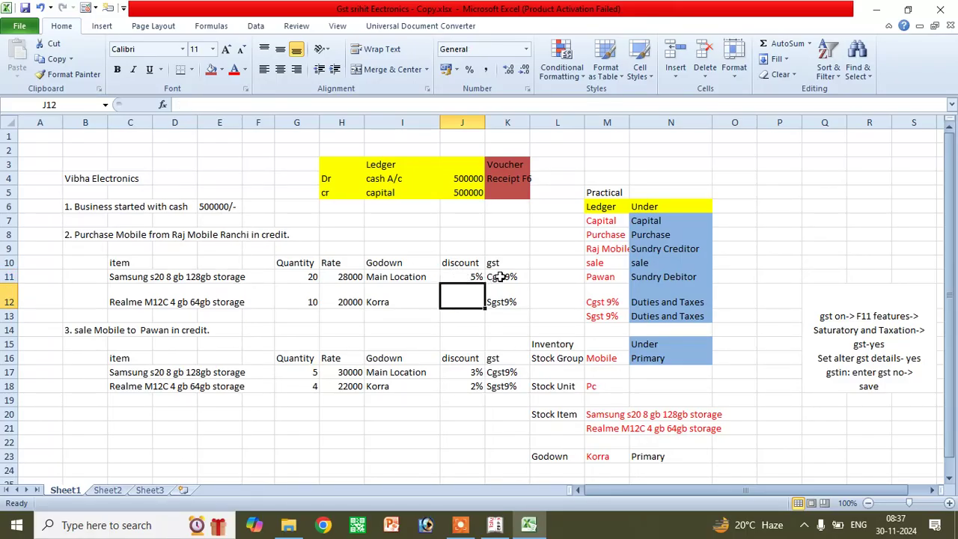
{"action": "left_click", "coordinate": [501, 277]}
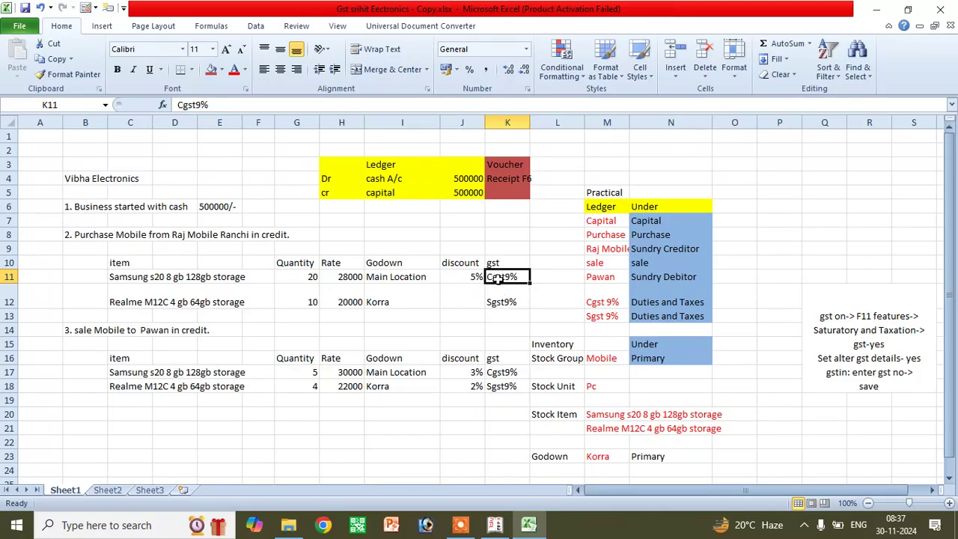
{"action": "left_click", "coordinate": [506, 290]}
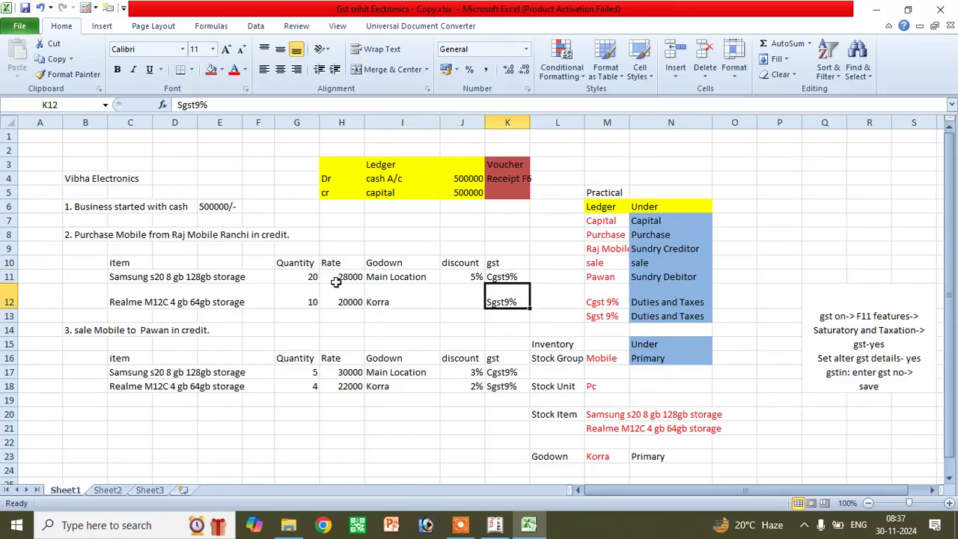
{"action": "left_click", "coordinate": [404, 265]}
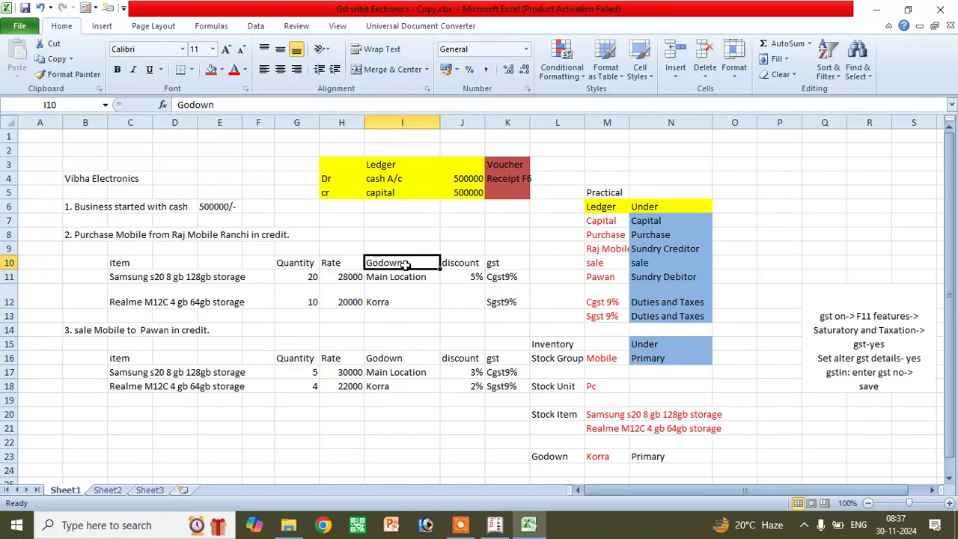
{"action": "left_click", "coordinate": [94, 238]}
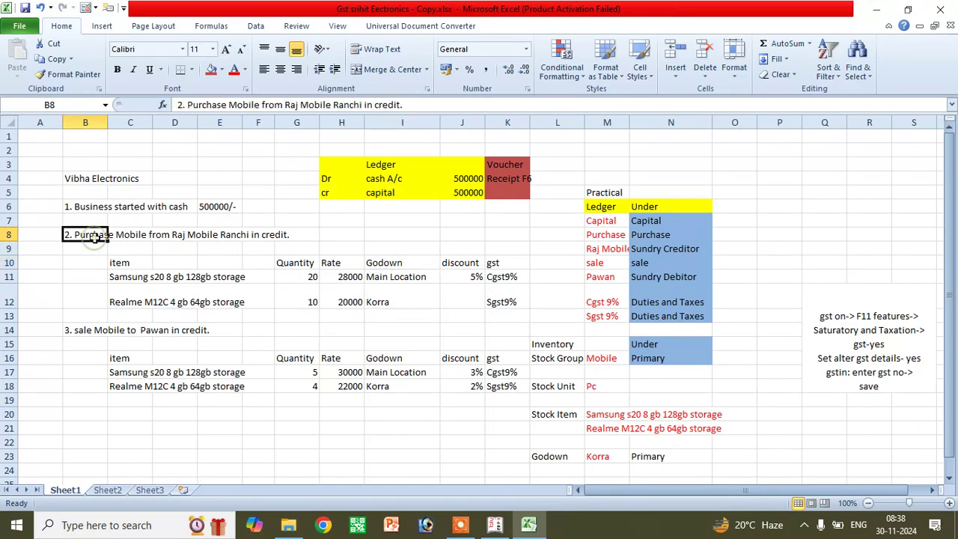
{"action": "left_click", "coordinate": [369, 162]}
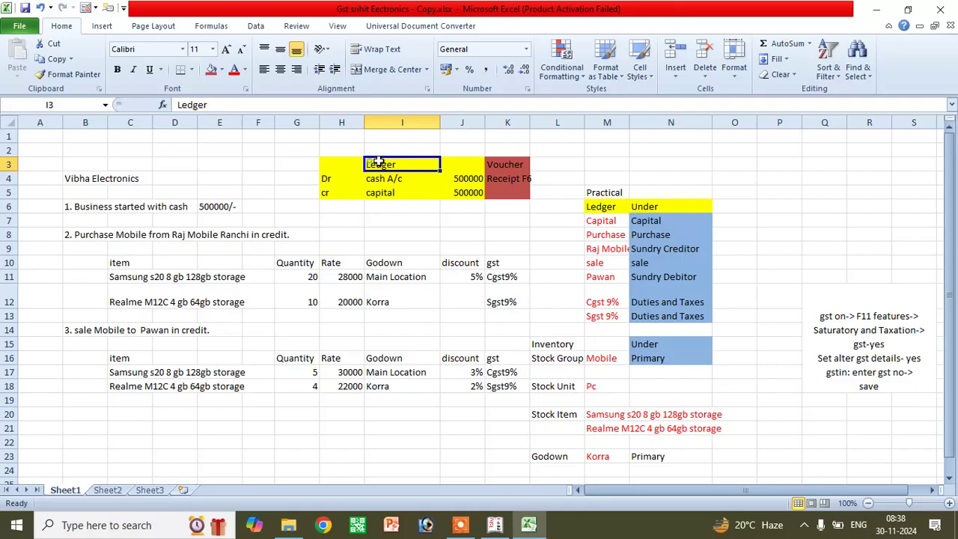
{"action": "left_click", "coordinate": [603, 207]}
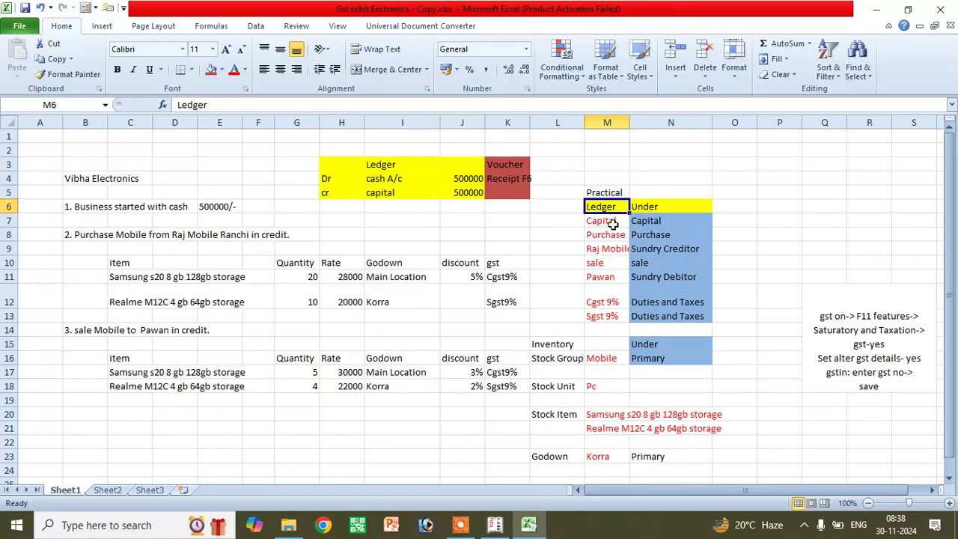
{"action": "left_click", "coordinate": [612, 237]}
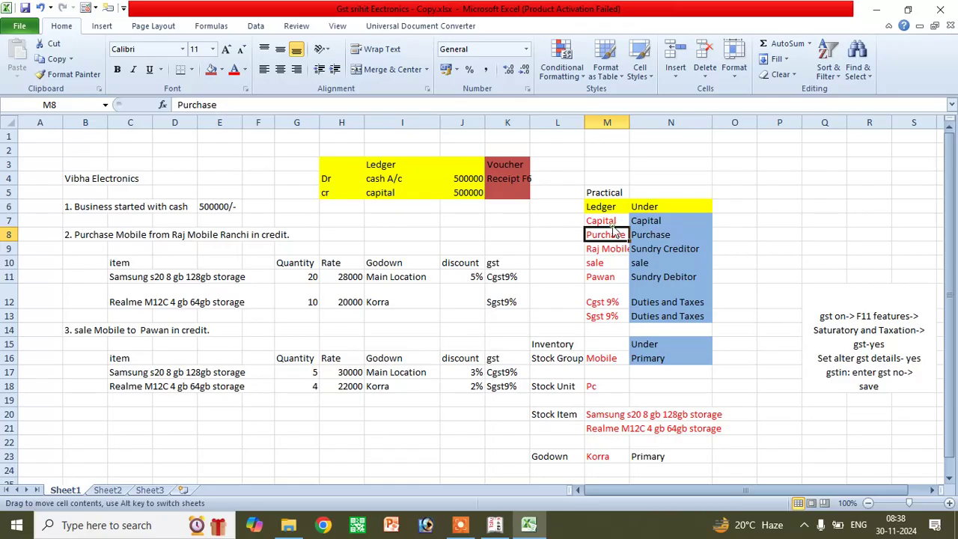
{"action": "left_click", "coordinate": [640, 220]}
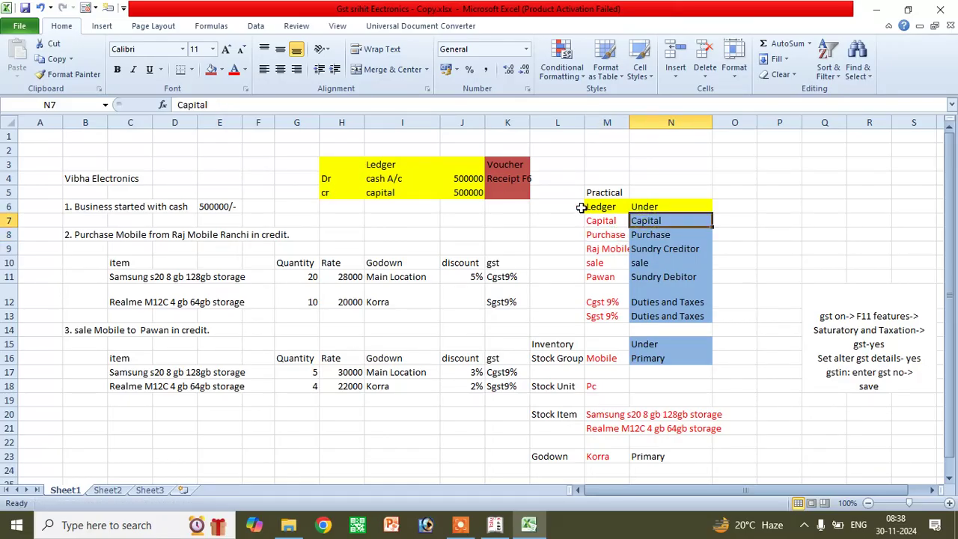
{"action": "left_click", "coordinate": [606, 235]}
{"action": "key", "text": "Right"}
{"action": "left_click", "coordinate": [595, 249]}
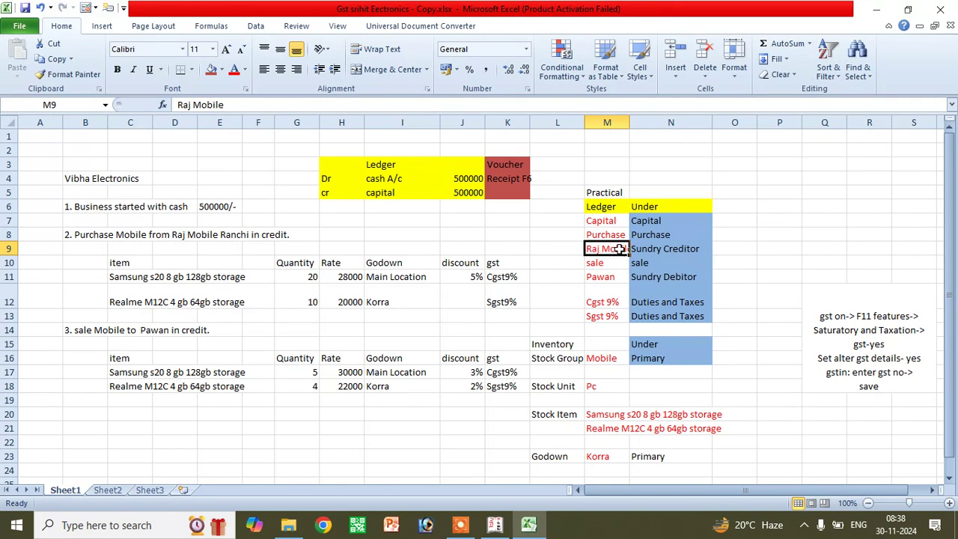
{"action": "left_click", "coordinate": [251, 235]}
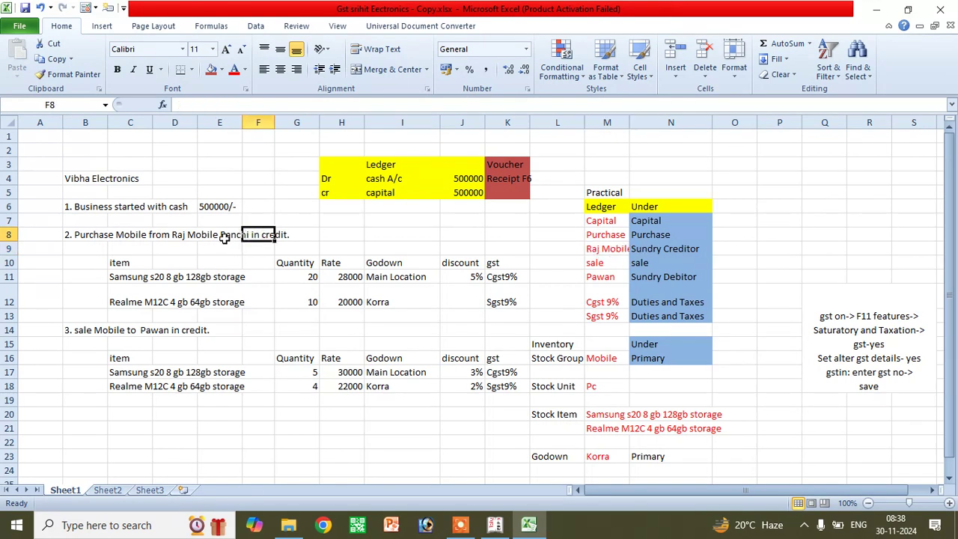
{"action": "left_click", "coordinate": [686, 248]}
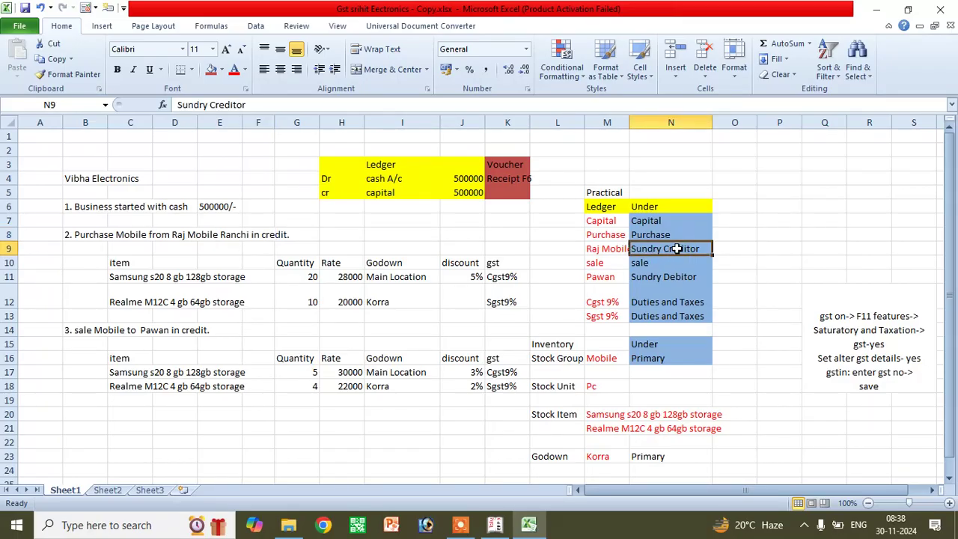
{"action": "left_click", "coordinate": [596, 265]}
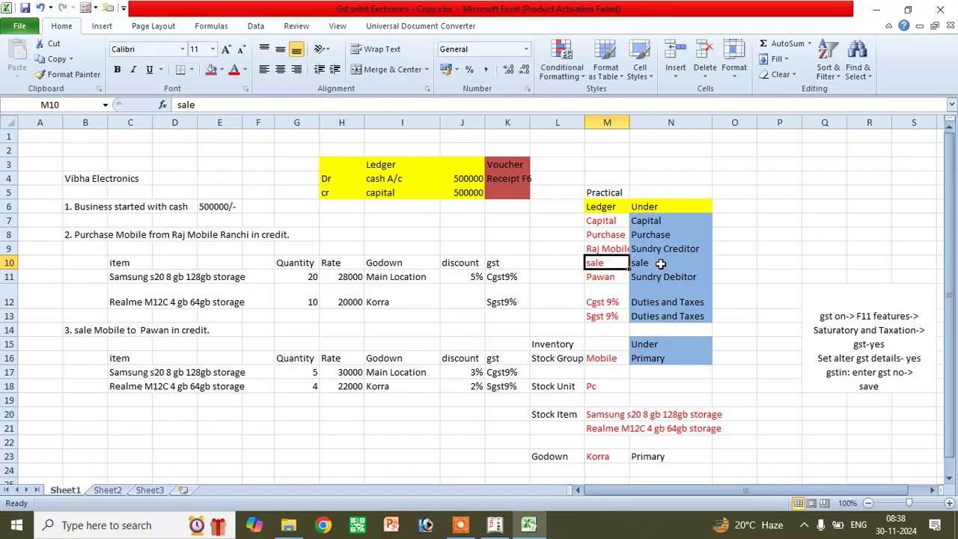
{"action": "left_click", "coordinate": [78, 332]}
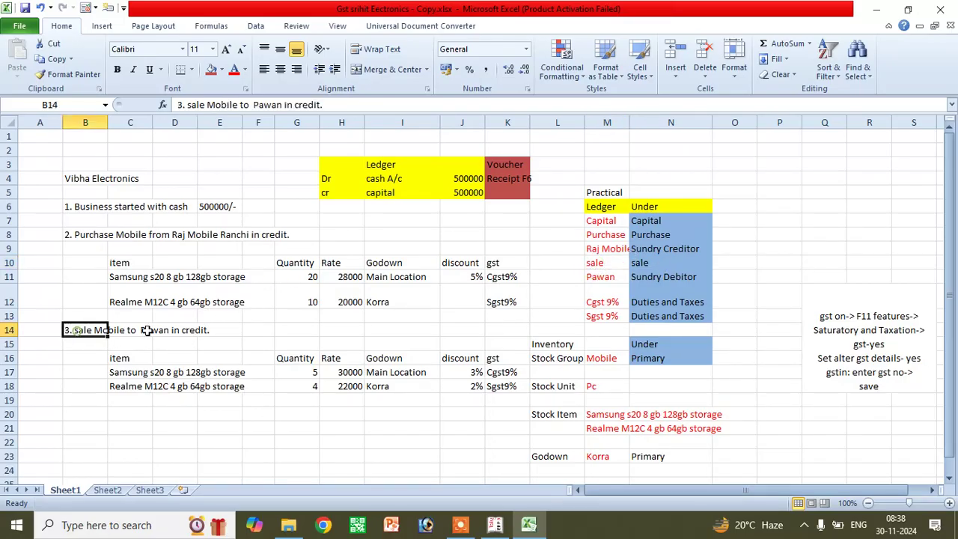
{"action": "left_click", "coordinate": [620, 265]}
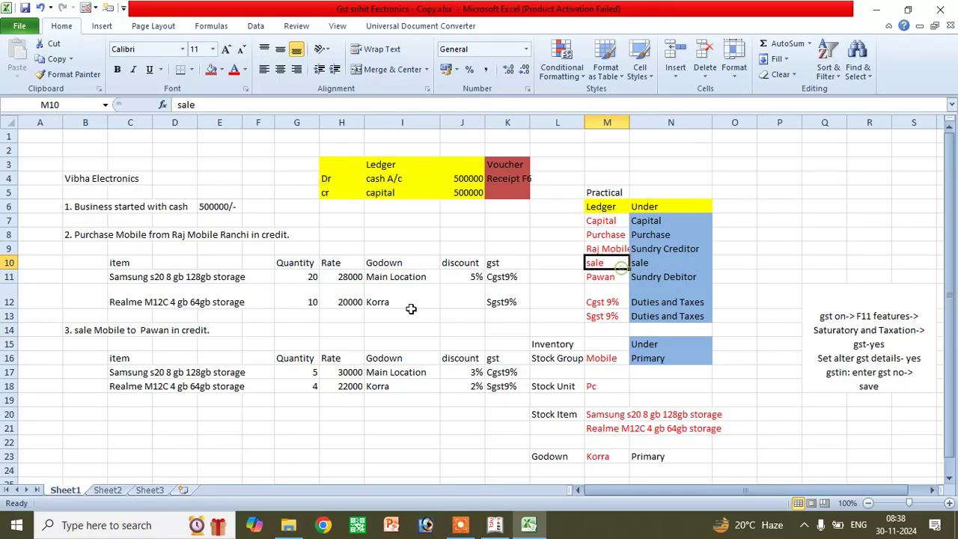
{"action": "left_click", "coordinate": [159, 329]}
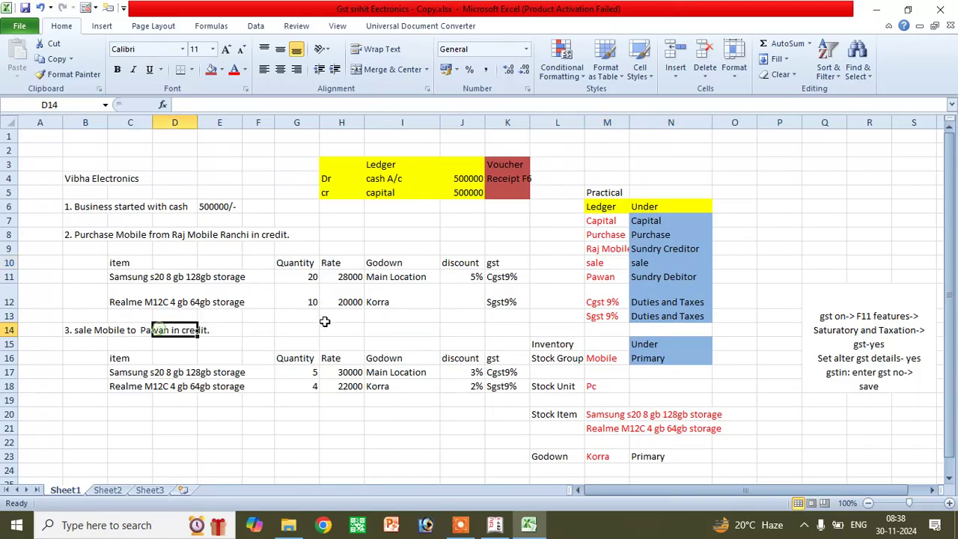
{"action": "left_click", "coordinate": [608, 277]}
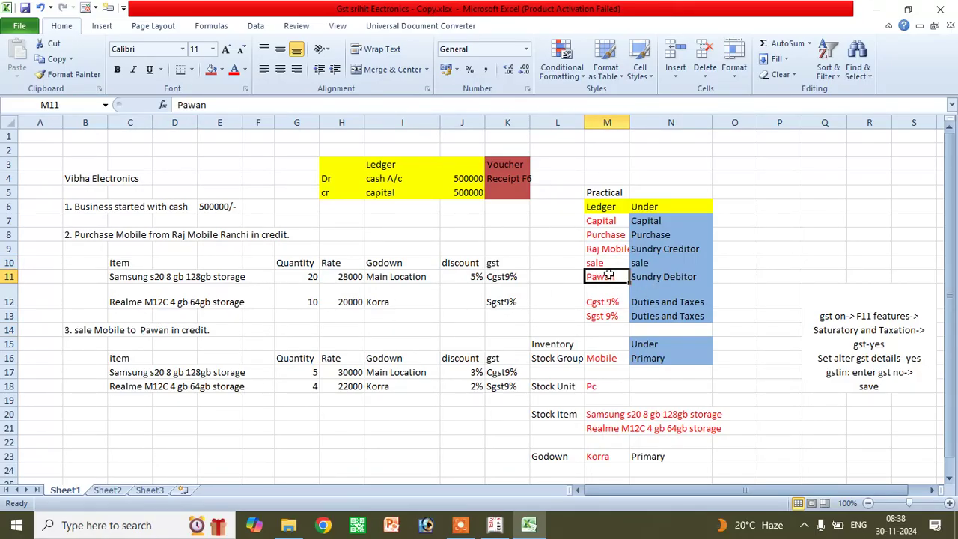
{"action": "left_click", "coordinate": [679, 250]}
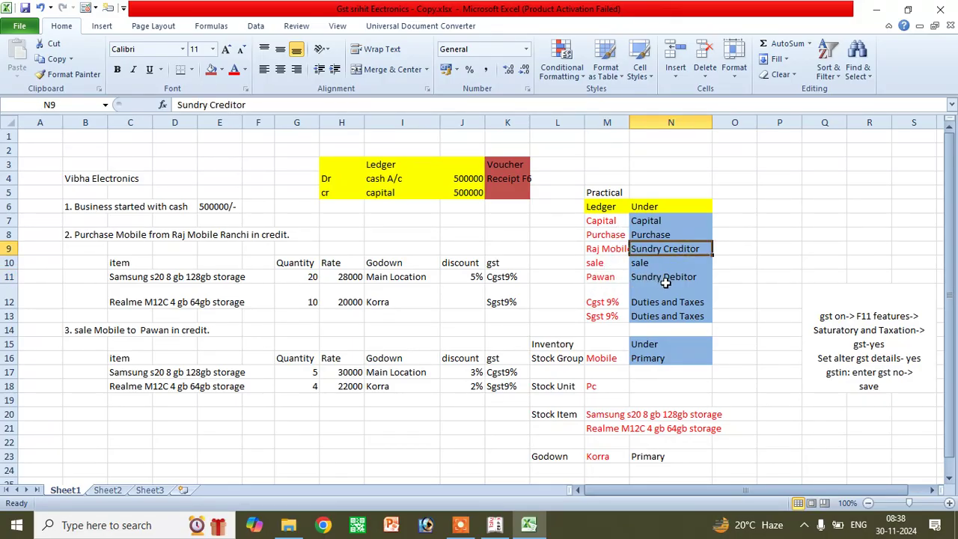
{"action": "left_click", "coordinate": [665, 279]}
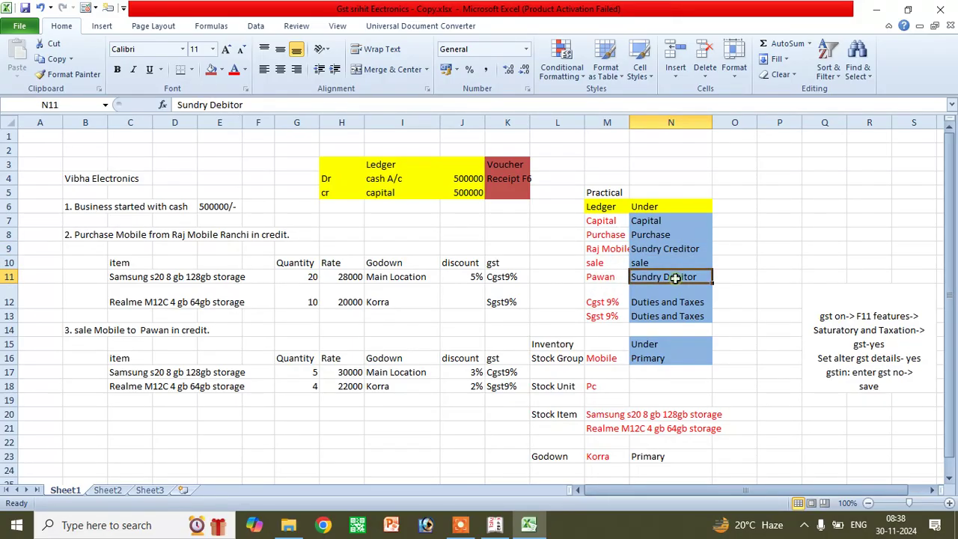
{"action": "left_click", "coordinate": [595, 301]}
{"action": "left_click", "coordinate": [526, 277]}
{"action": "left_click", "coordinate": [508, 303]}
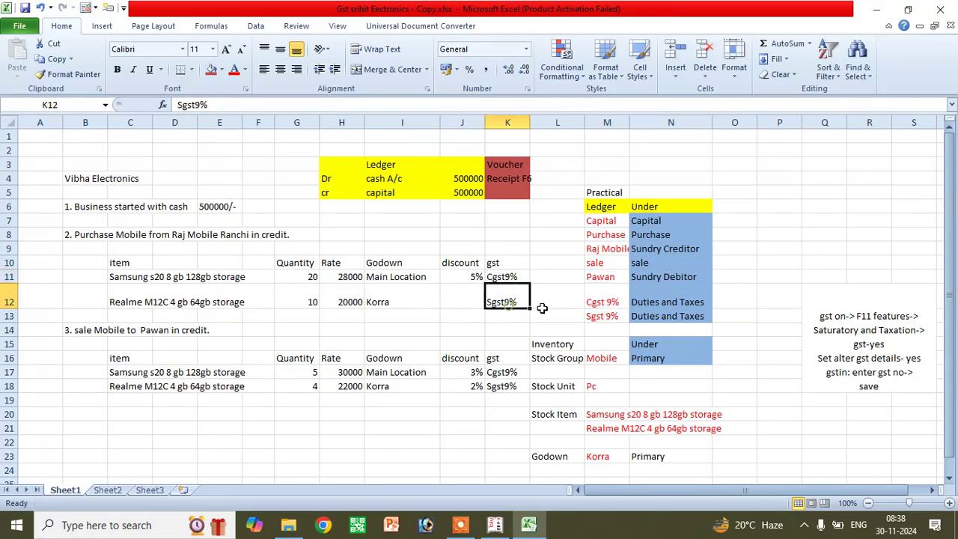
{"action": "left_click", "coordinate": [643, 302]}
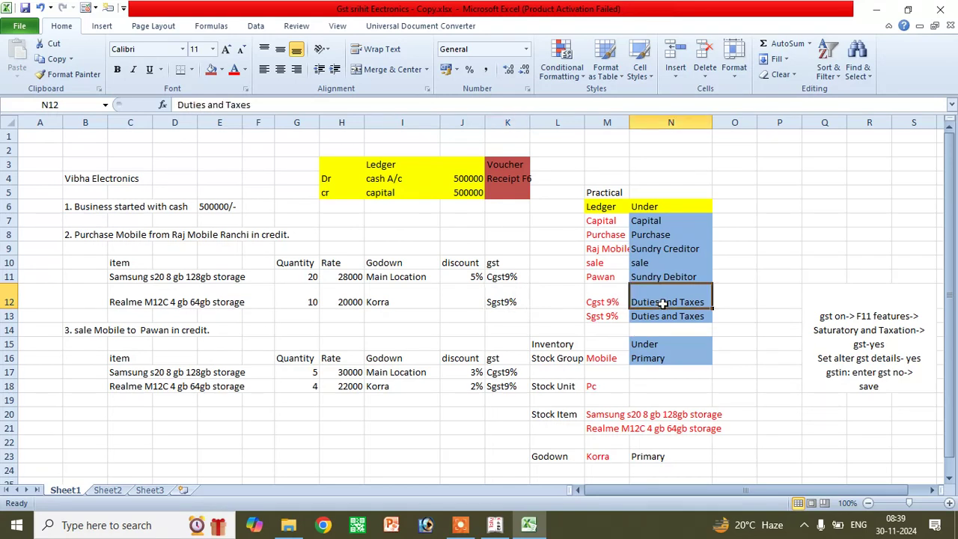
{"action": "left_click", "coordinate": [665, 316]}
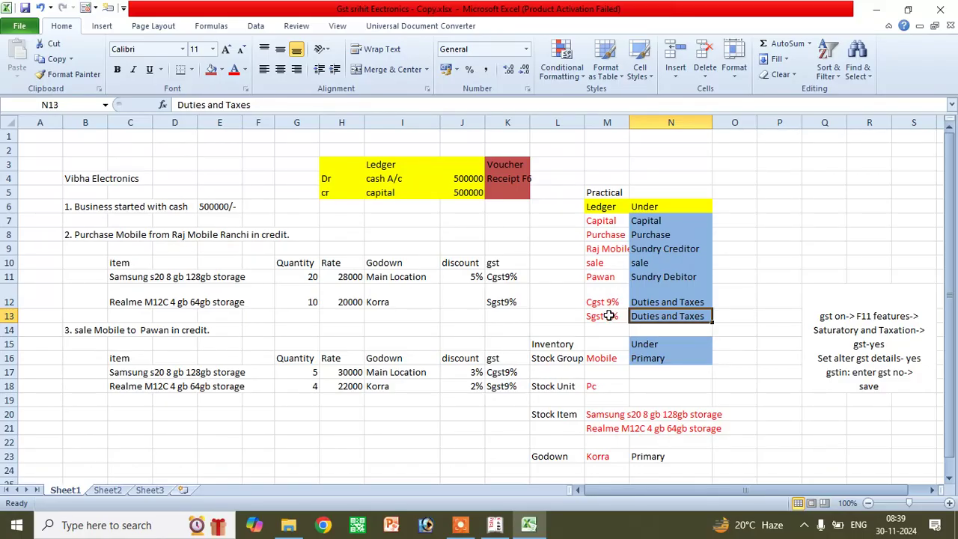
- Switch to Tally and start creating a new ledger from the account masters
{"action": "left_click", "coordinate": [496, 526]}
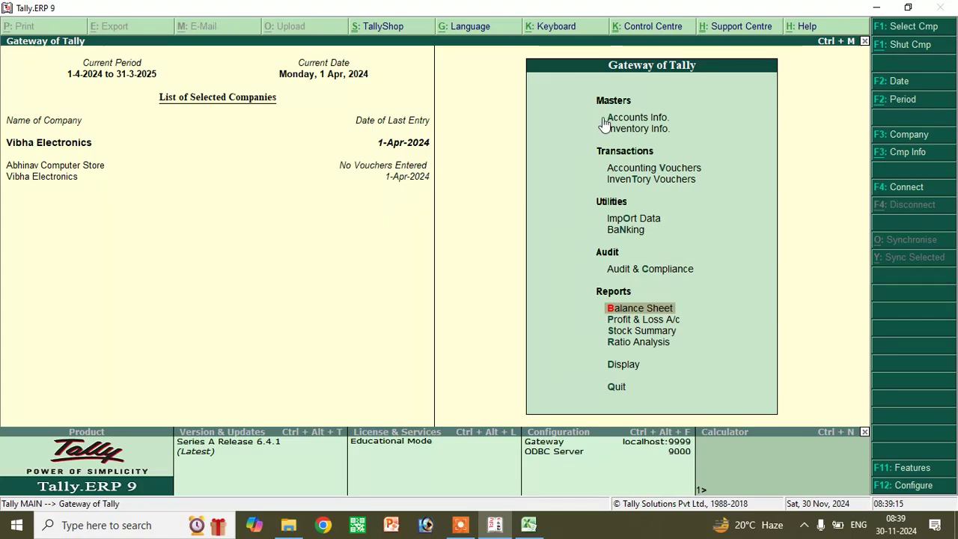
{"action": "left_click", "coordinate": [658, 124]}
{"action": "left_click", "coordinate": [657, 123]}
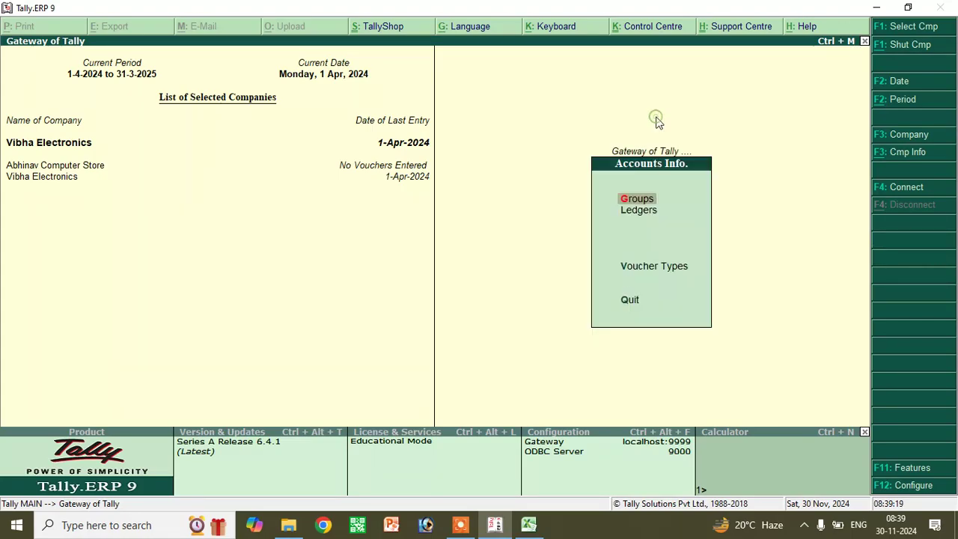
{"action": "left_click", "coordinate": [641, 217]}
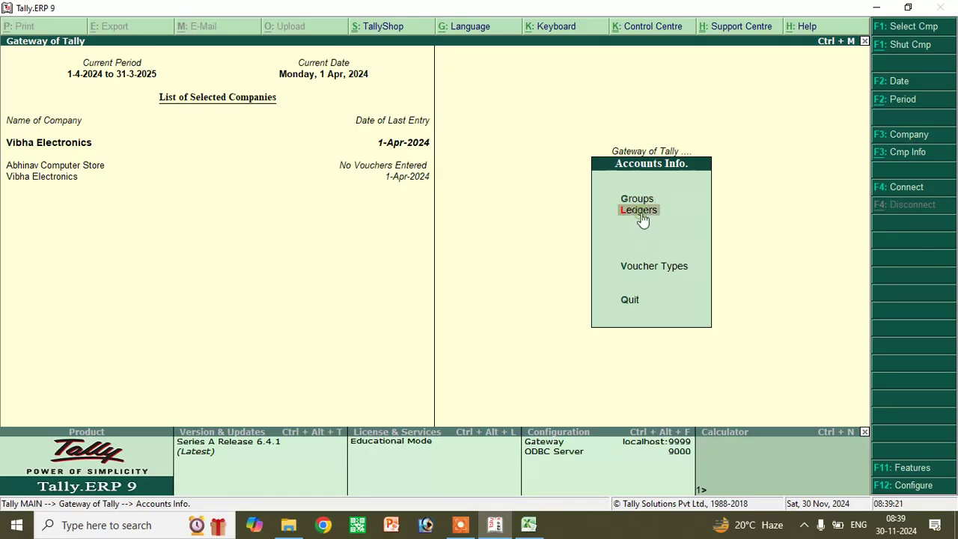
{"action": "left_click", "coordinate": [642, 215]}
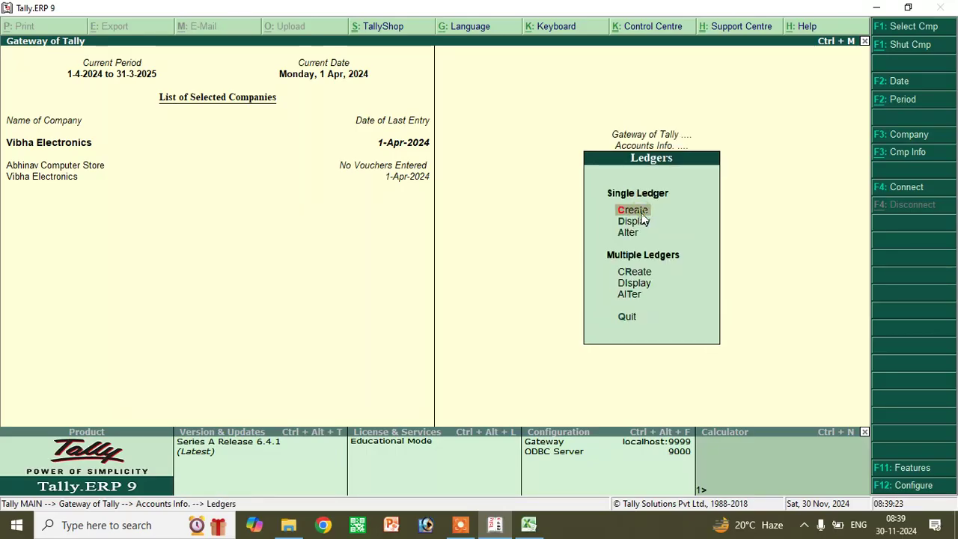
{"action": "left_click", "coordinate": [641, 214]}
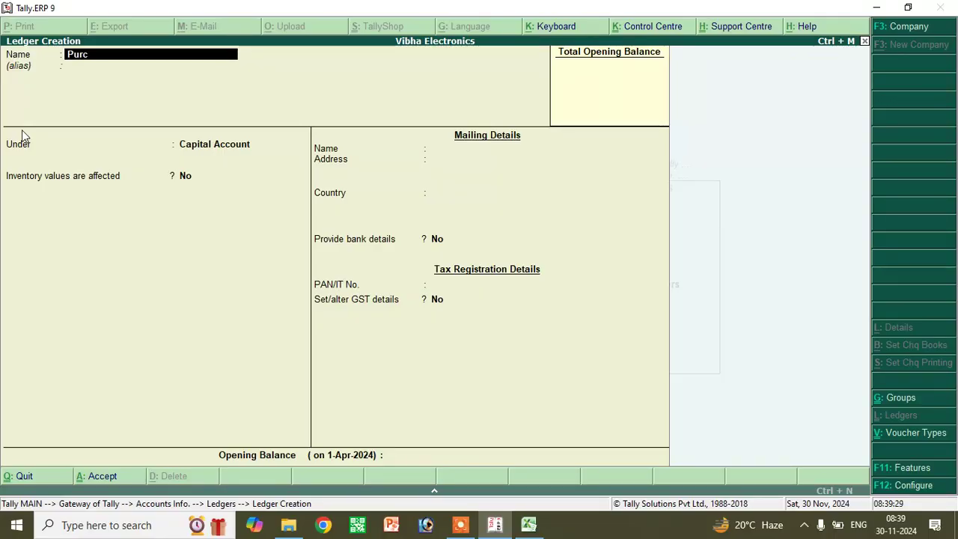
- Name the ledger Purchse, group it under Purchase Accounts, and mark GST applicable as yes
{"action": "type", "text": "e"}
{"action": "key", "text": "Return"}
{"action": "key", "text": "Return"}
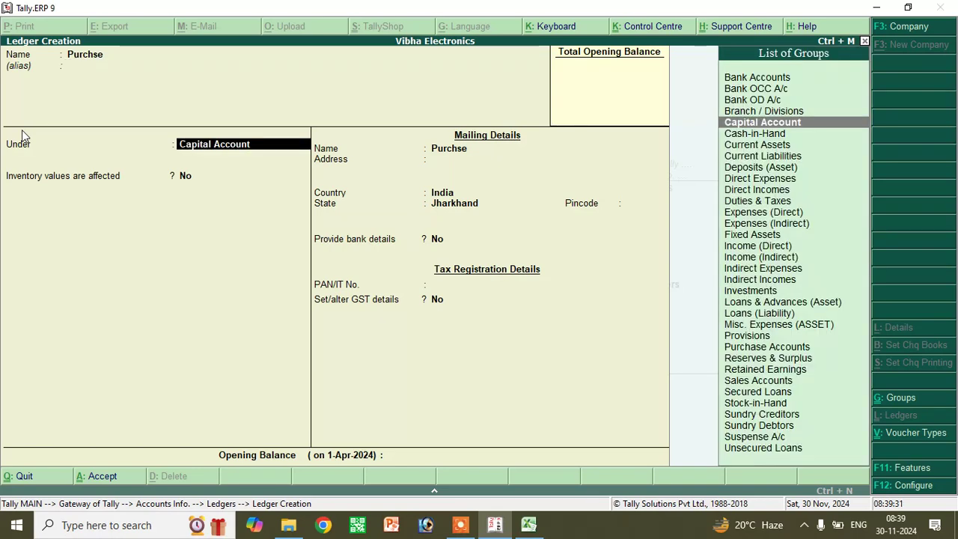
{"action": "type", "text": "Pur"}
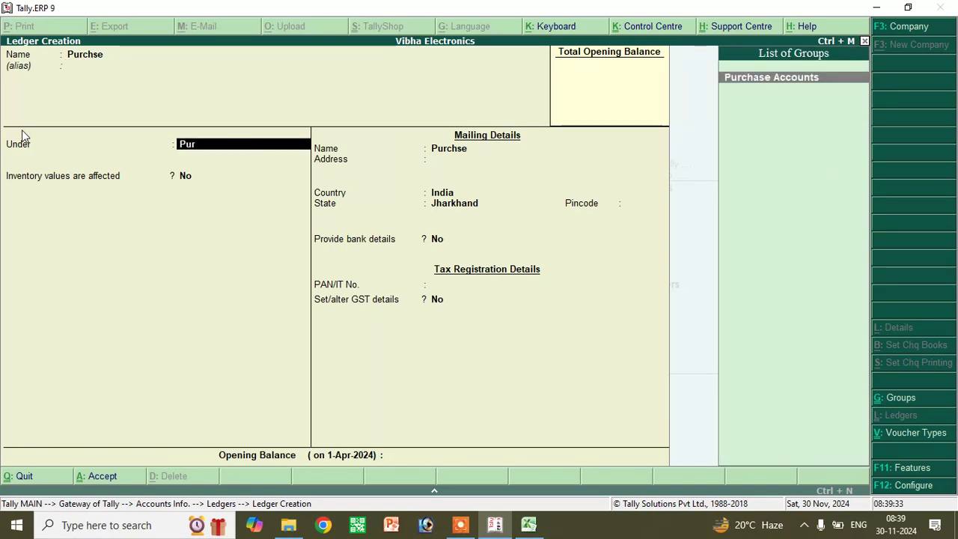
{"action": "type", "text": "chs"}
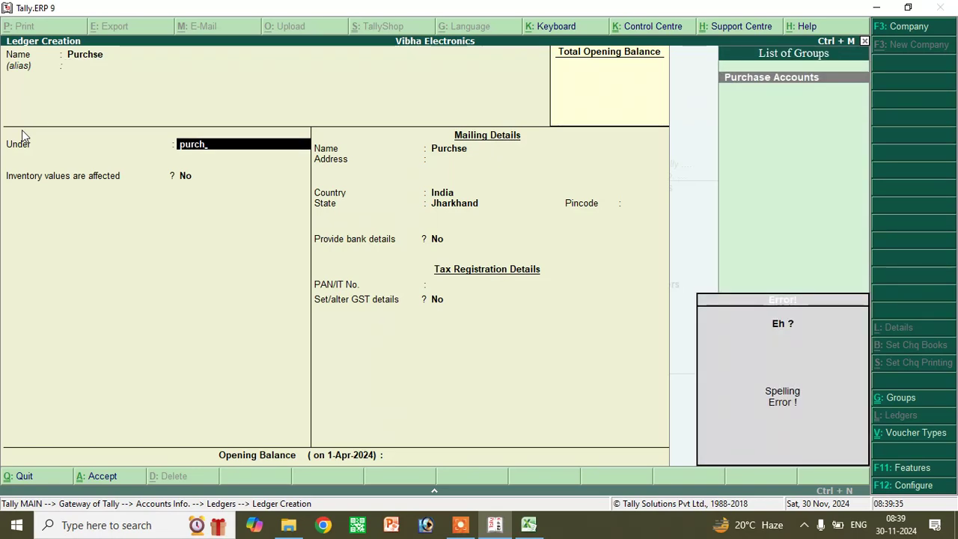
{"action": "key", "text": "BackSpace"}
{"action": "key", "text": "BackSpace"}
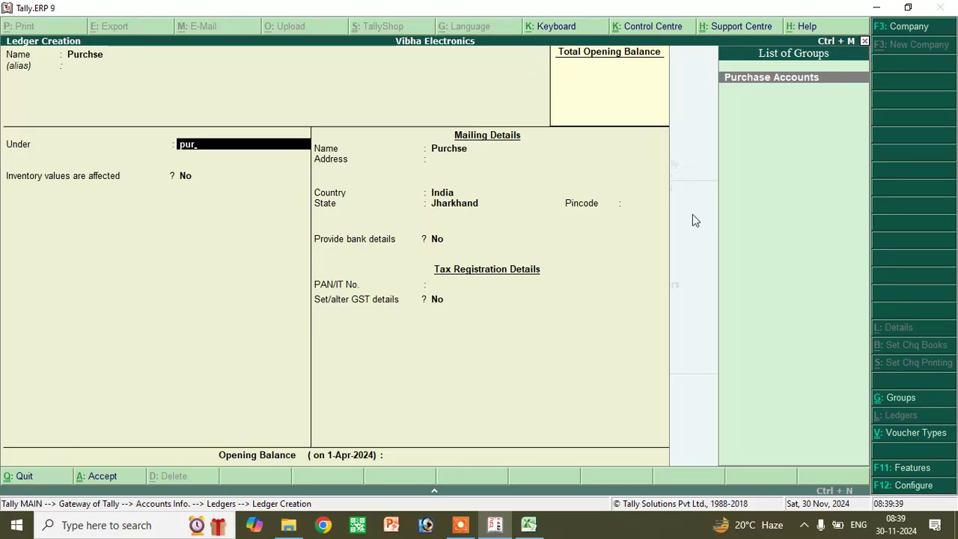
{"action": "key", "text": "Return"}
{"action": "key", "text": "Return"}
{"action": "key", "text": "Return"}
{"action": "key", "text": "Return"}
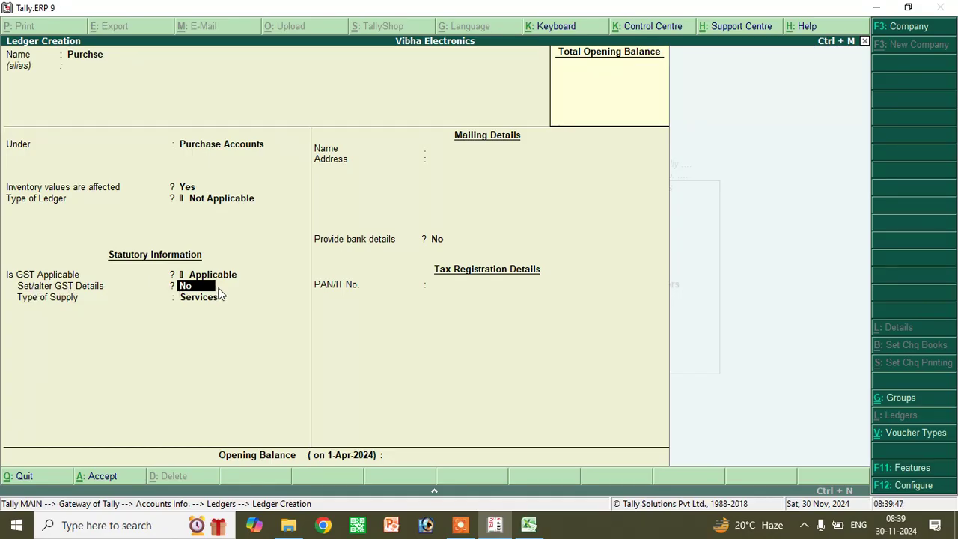
{"action": "type", "text": "yes"}
- Make the Purchse ledger Taxable at 18% integrated tax with Goods supply, and save it
{"action": "key", "text": "Return"}
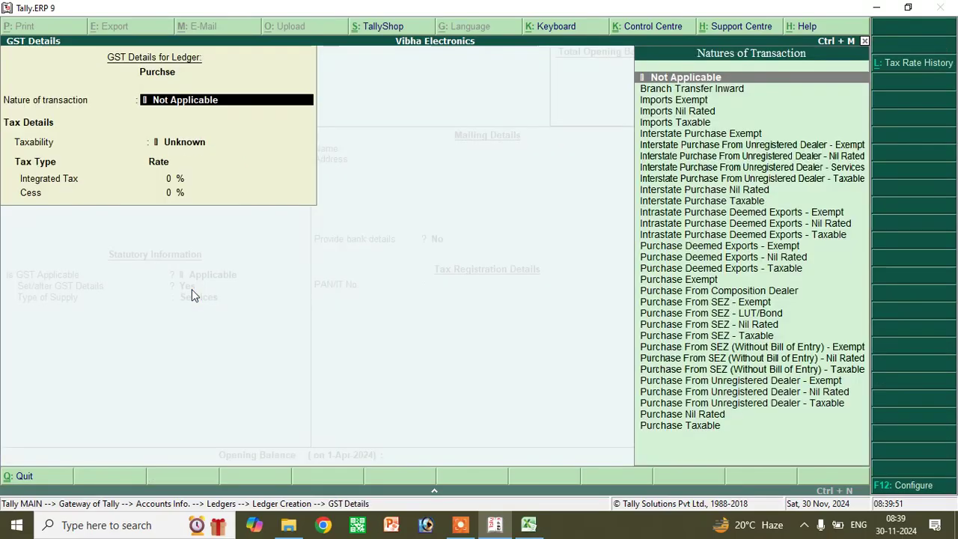
{"action": "key", "text": "Return"}
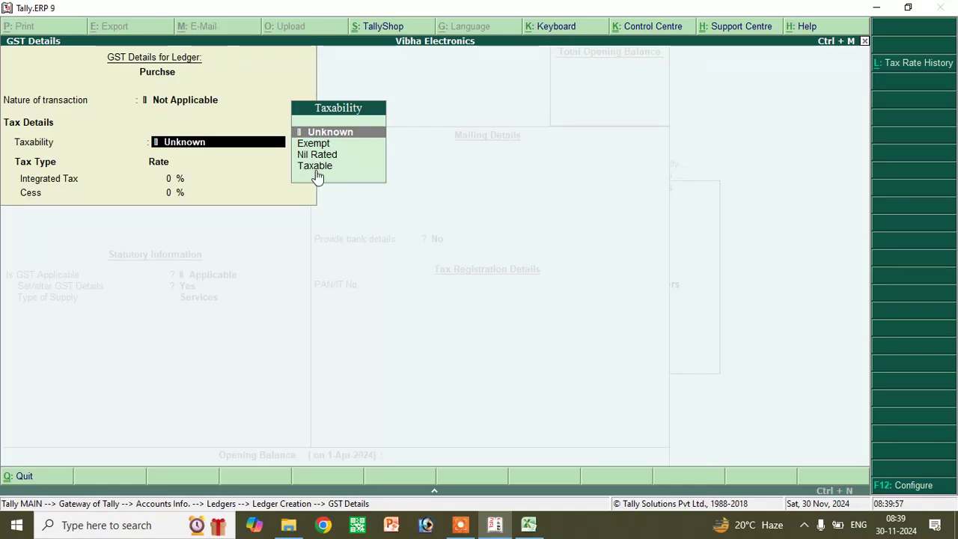
{"action": "key", "text": "Down"}
{"action": "key", "text": "Down"}
{"action": "key", "text": "Down"}
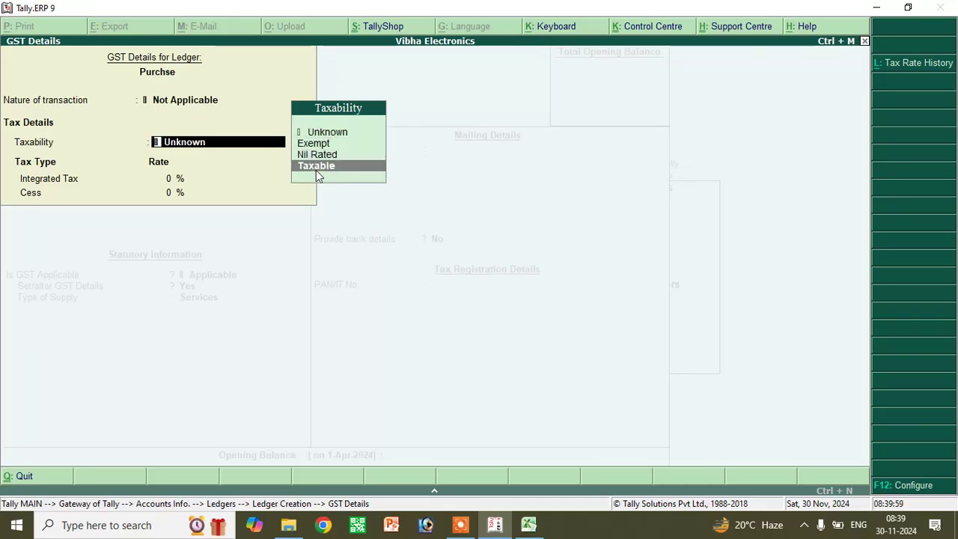
{"action": "key", "text": "Return"}
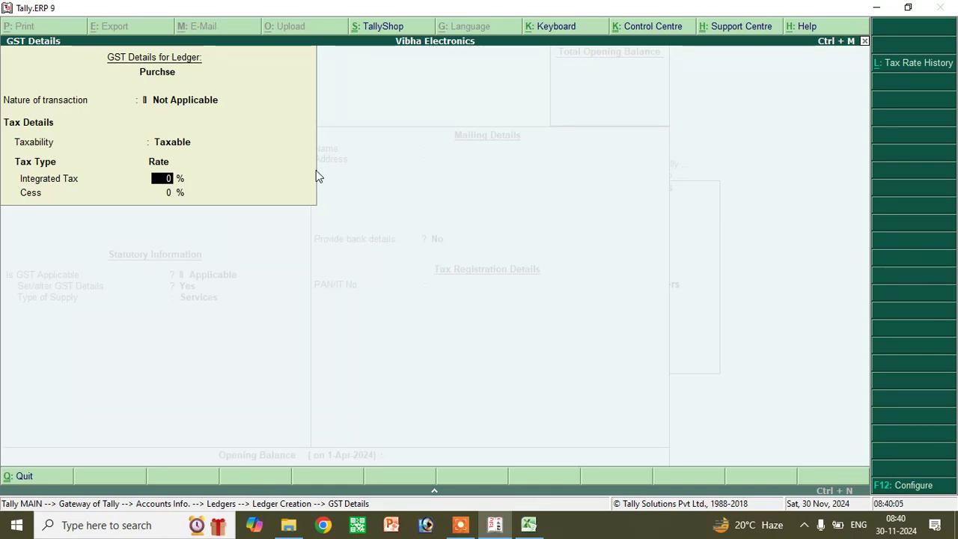
{"action": "type", "text": "18"}
{"action": "key", "text": "Return"}
{"action": "key", "text": "Return"}
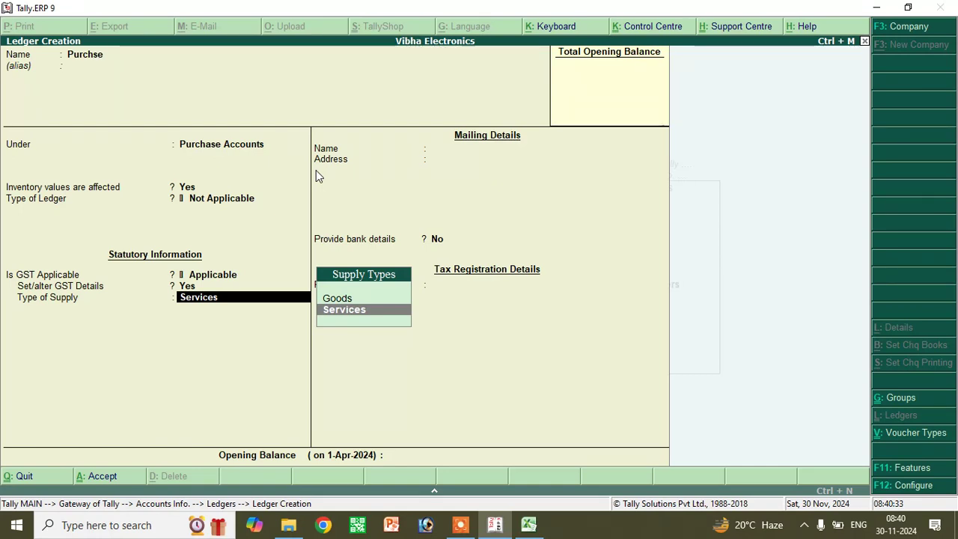
{"action": "key", "text": "Up"}
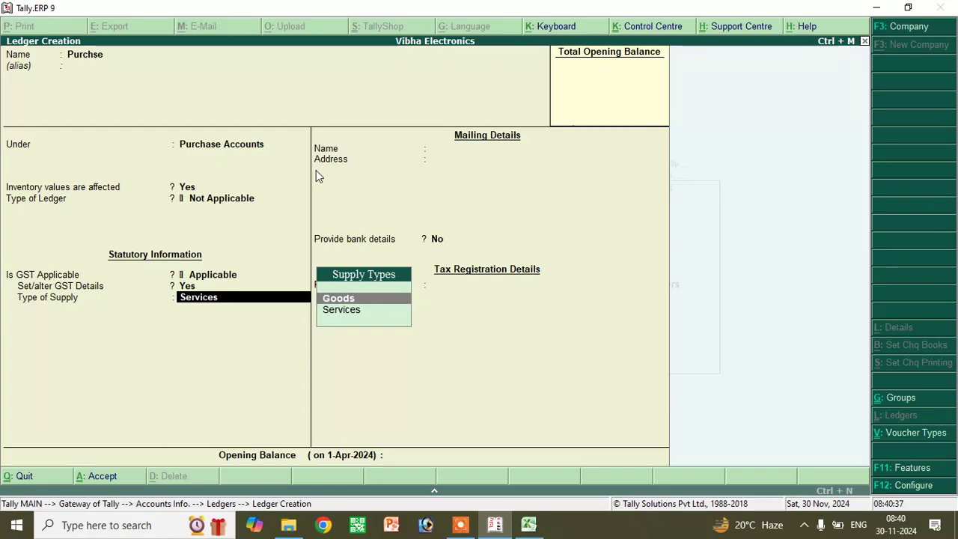
{"action": "key", "text": "Return"}
{"action": "key", "text": "Return"}
{"action": "key", "text": "Return"}
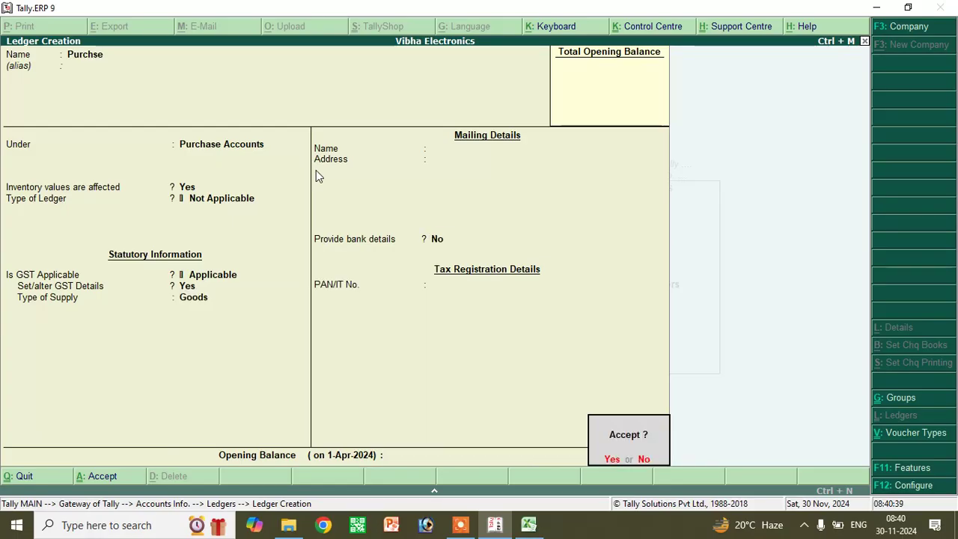
{"action": "key", "text": "Return"}
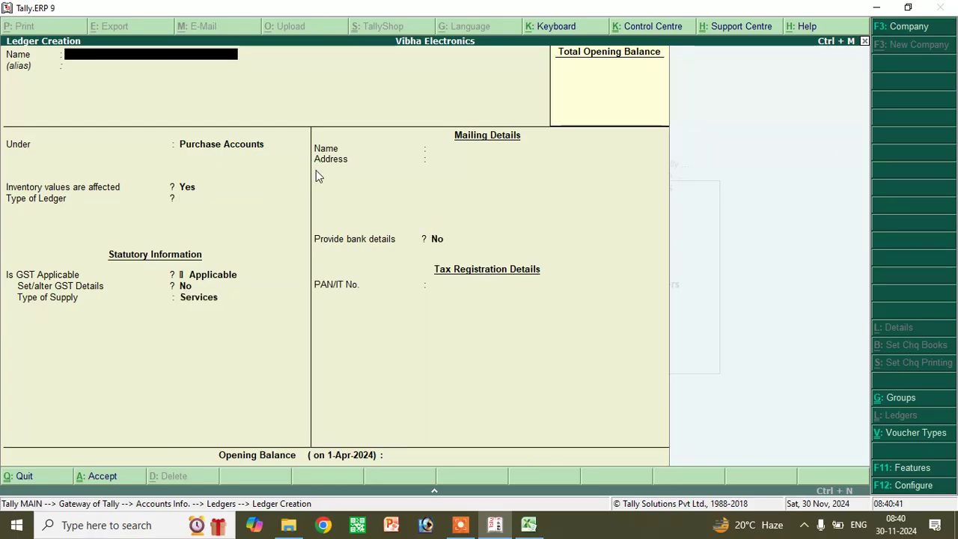
- Create a ledger named Sale under Sales Accounts with GST applicable set to yes
{"action": "type", "text": "Sal"}
{"action": "type", "text": "e"}
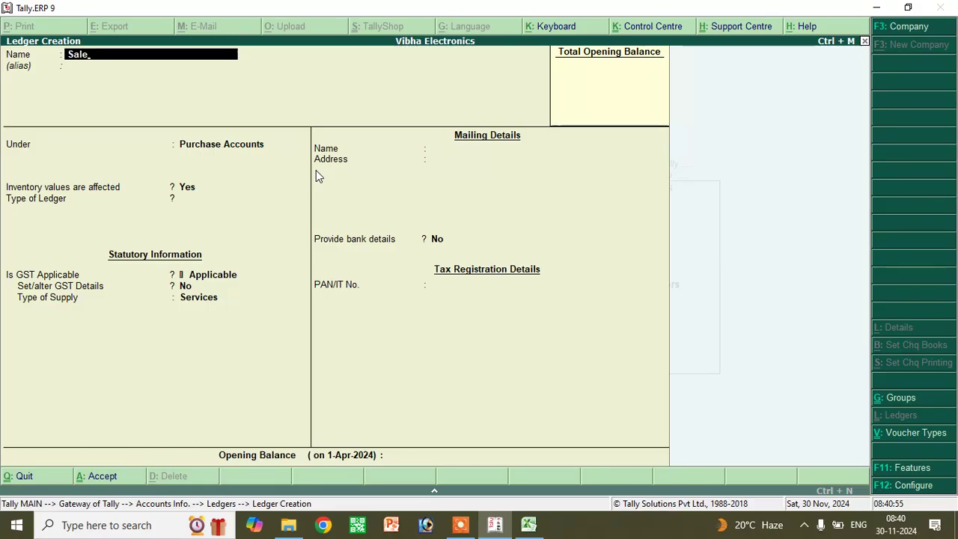
{"action": "key", "text": "Return"}
{"action": "key", "text": "Return"}
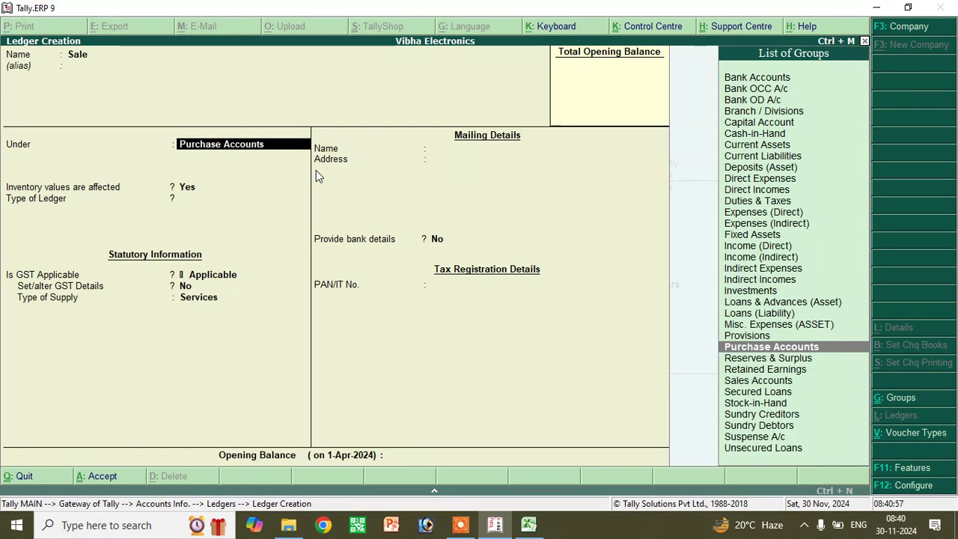
{"action": "type", "text": "Sale"}
{"action": "key", "text": "Return"}
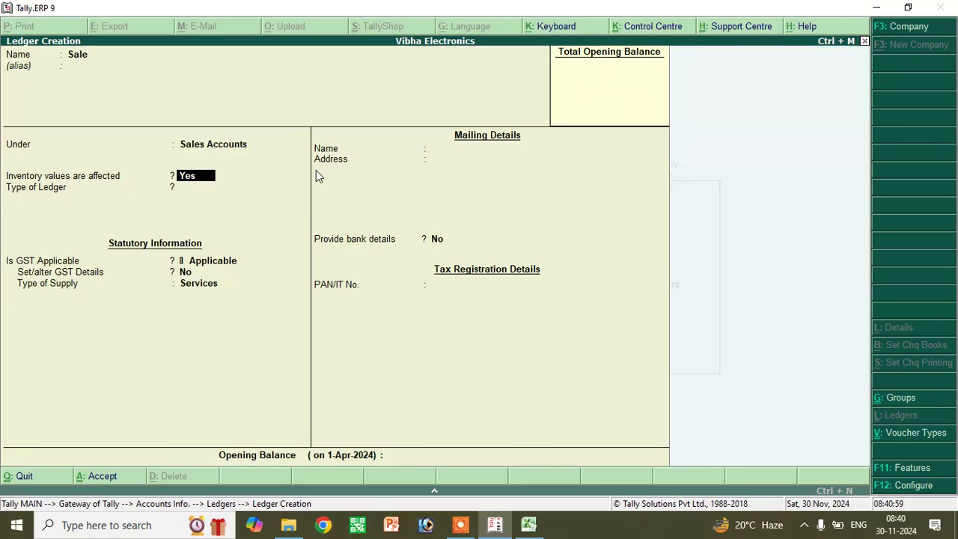
{"action": "key", "text": "Return"}
{"action": "key", "text": "Return"}
{"action": "key", "text": "Return"}
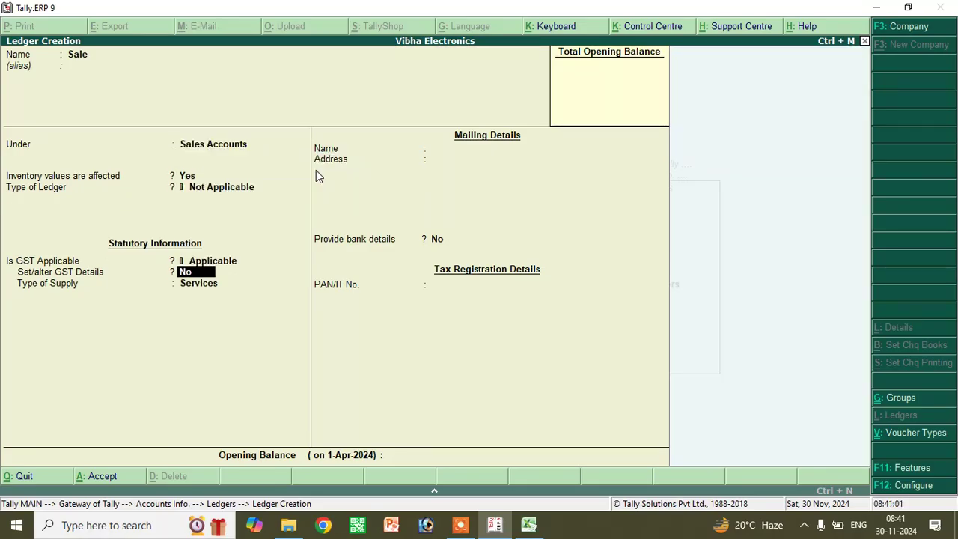
{"action": "type", "text": "yes"}
- Set the Sale ledger's GST details to Taxable, 18% integrated tax, and Goods supply
{"action": "key", "text": "Return"}
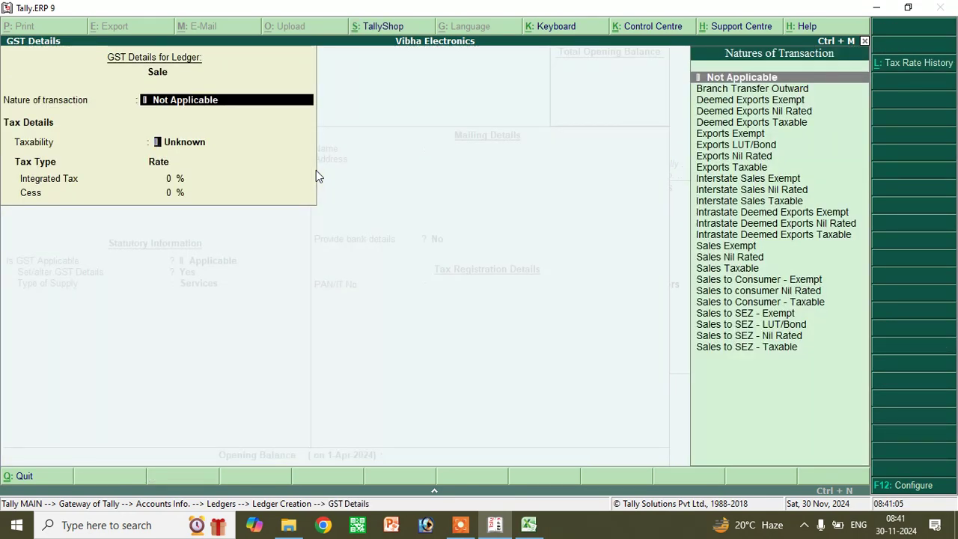
{"action": "key", "text": "Return"}
{"action": "key", "text": "Down"}
{"action": "key", "text": "Down"}
{"action": "key", "text": "Down"}
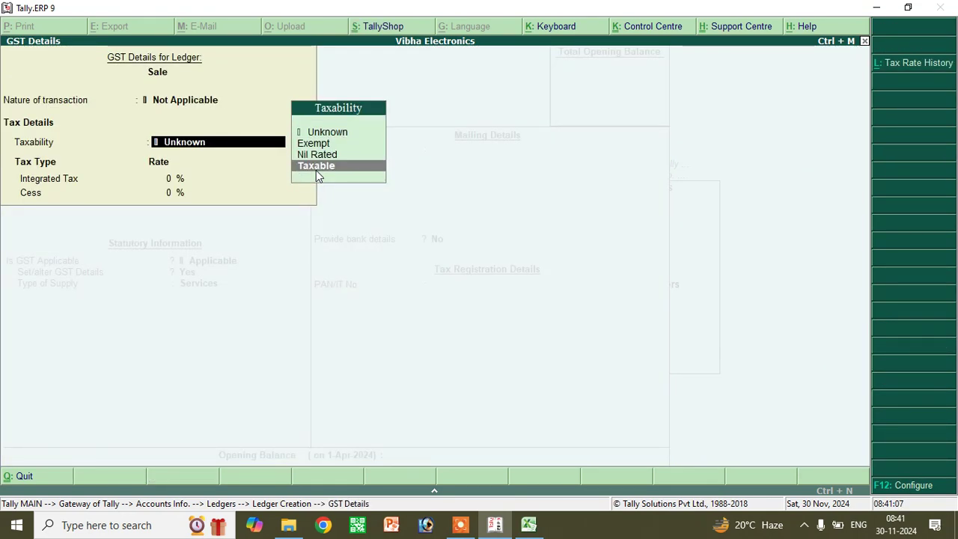
{"action": "key", "text": "Return"}
{"action": "type", "text": "18"}
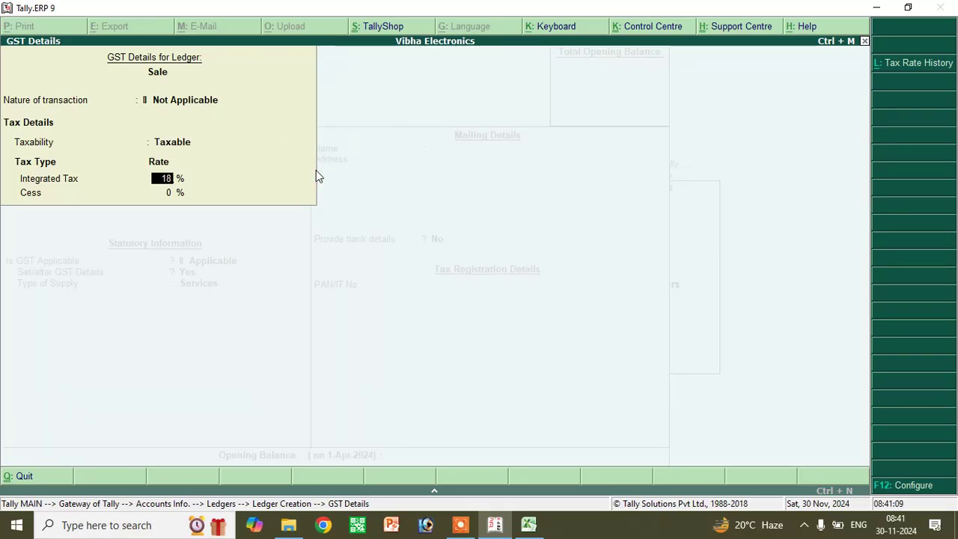
{"action": "key", "text": "Return"}
{"action": "key", "text": "Return"}
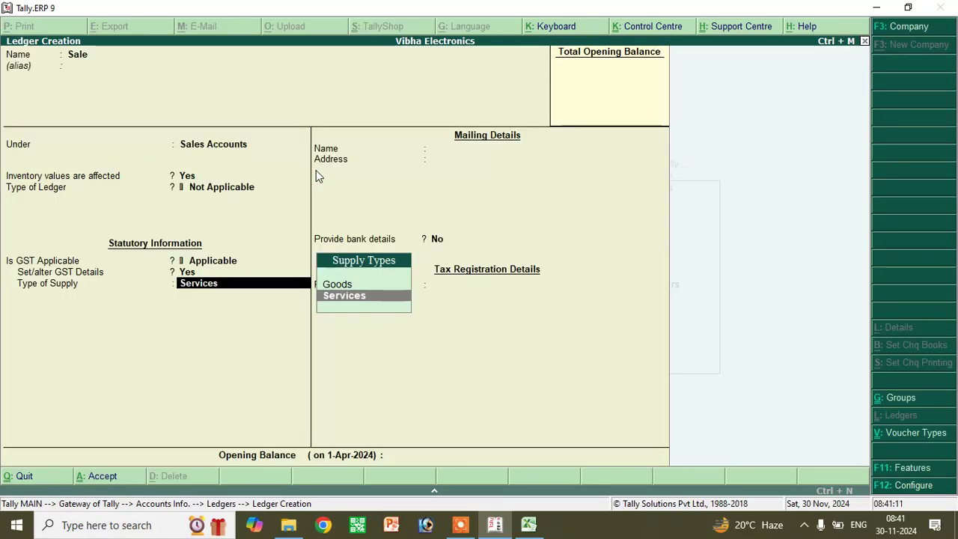
{"action": "key", "text": "Up"}
{"action": "key", "text": "Return"}
{"action": "key", "text": "Return"}
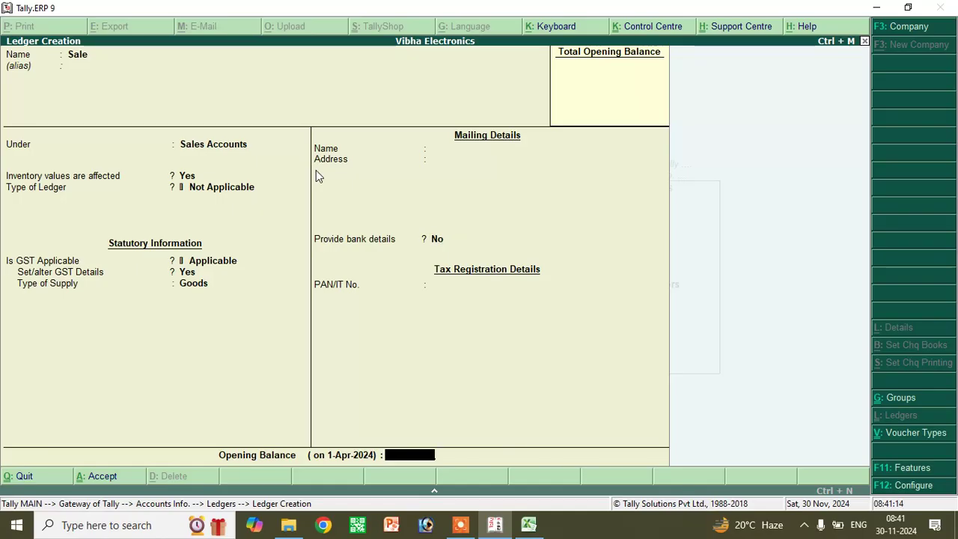
{"action": "key", "text": "Return"}
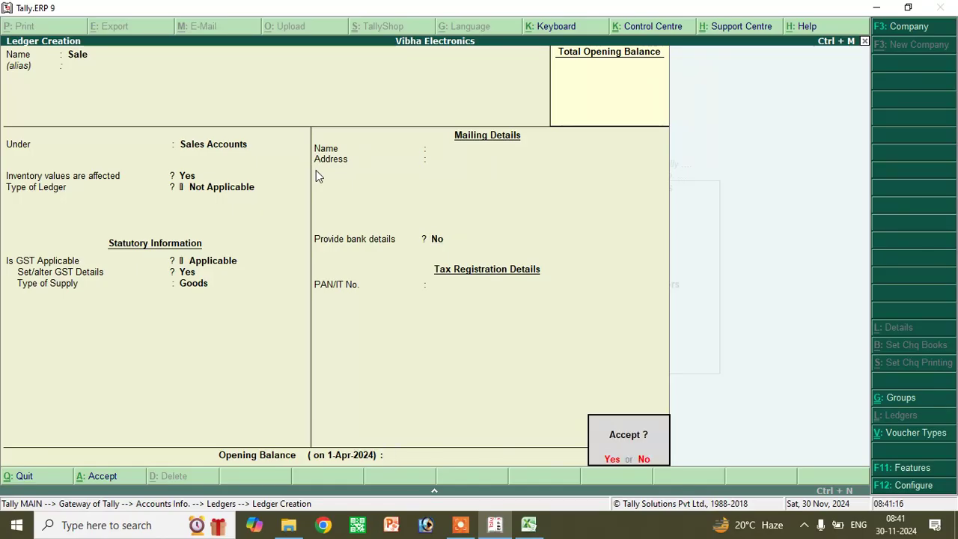
{"action": "key", "text": "Return"}
- Create a Raj Mobile ledger under Sundry Creditors
{"action": "type", "text": "Raj mobil"}
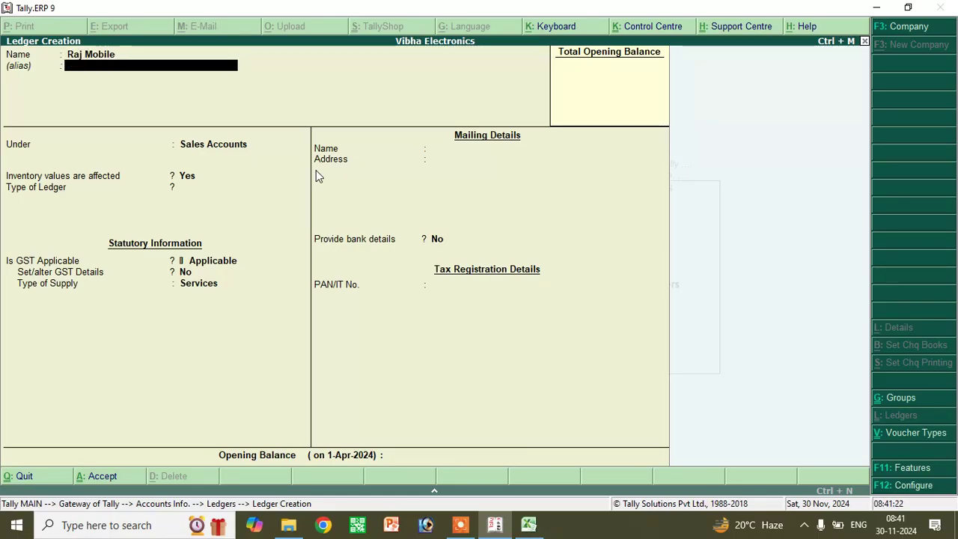
{"action": "key", "text": "Return"}
{"action": "type", "text": "Cre"}
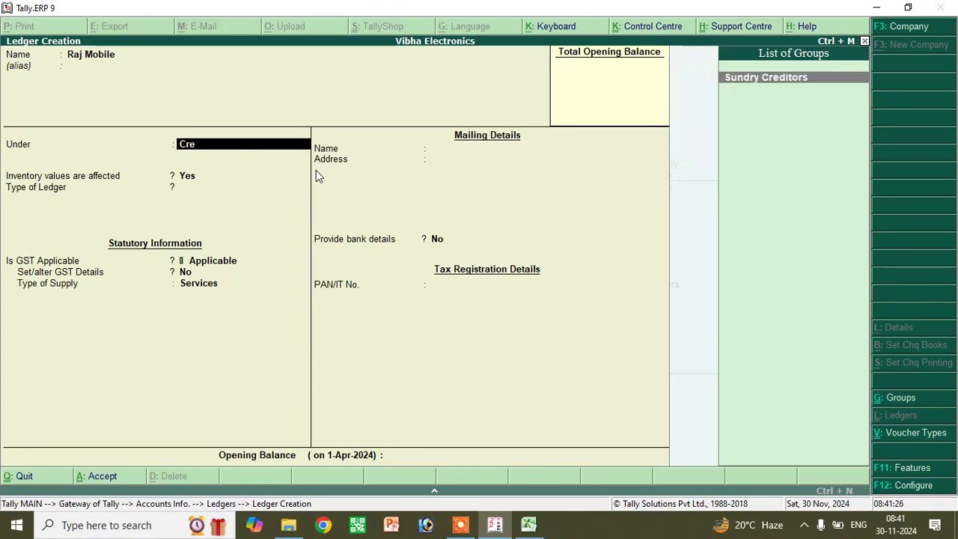
{"action": "key", "text": "Return"}
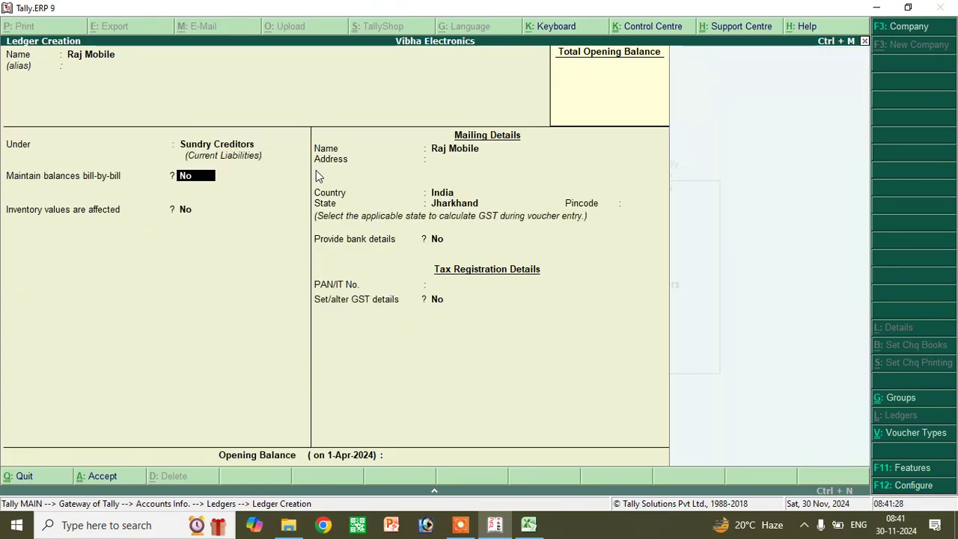
{"action": "key", "text": "Return"}
{"action": "key", "text": "Return"}
{"action": "key", "text": "Return"}
{"action": "key", "text": "Return"}
{"action": "key", "text": "Return"}
{"action": "key", "text": "Return"}
{"action": "key", "text": "Return"}
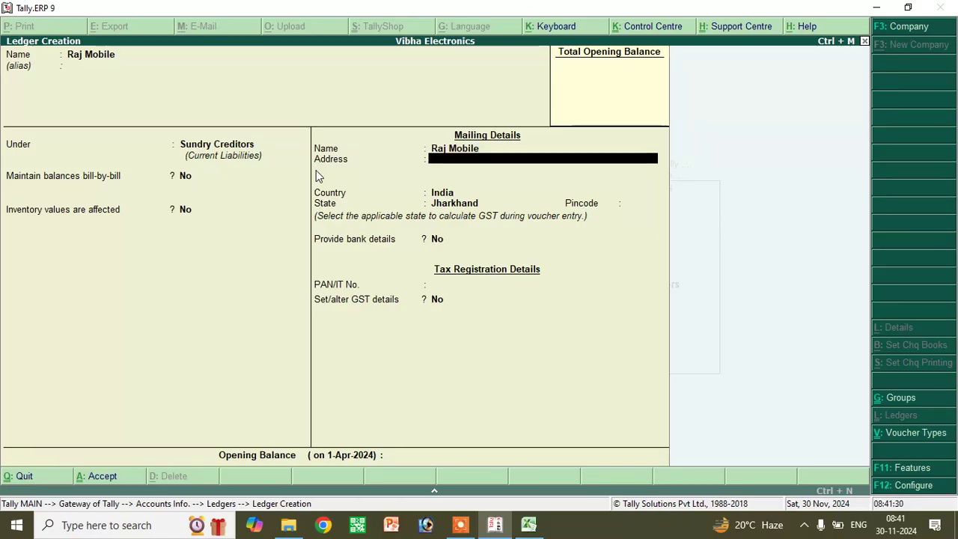
{"action": "key", "text": "Return"}
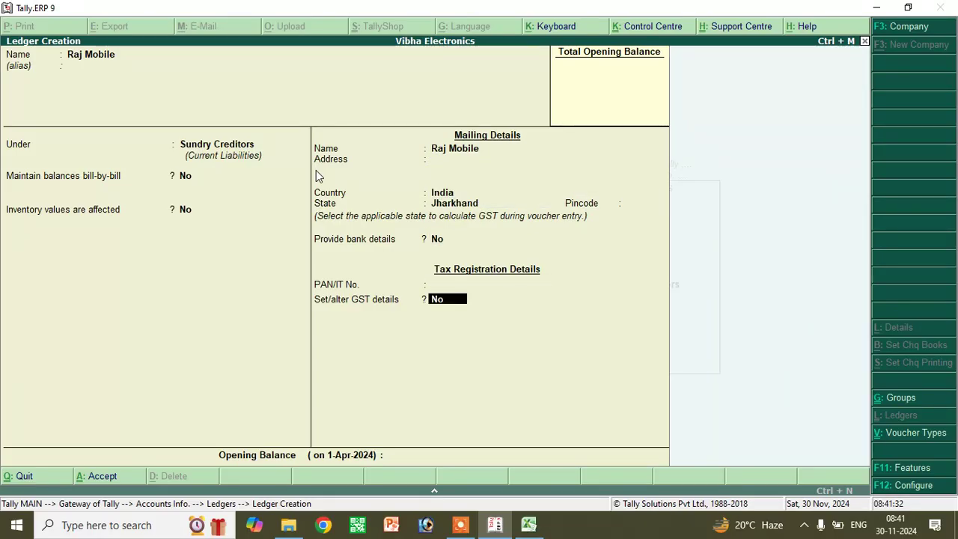
- Turn on GST details for Raj Mobile with Regular registration and the party's GSTIN entered
{"action": "type", "text": "yes"}
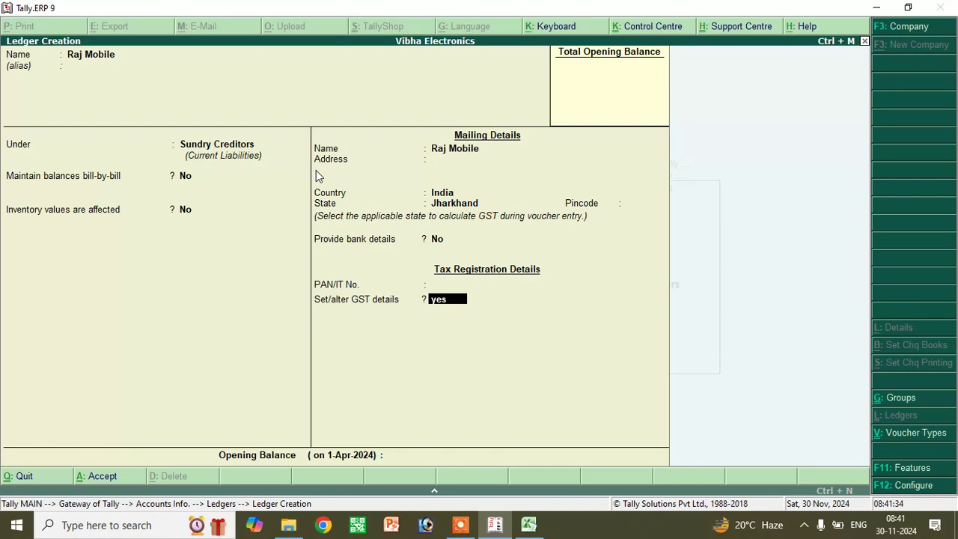
{"action": "key", "text": "Return"}
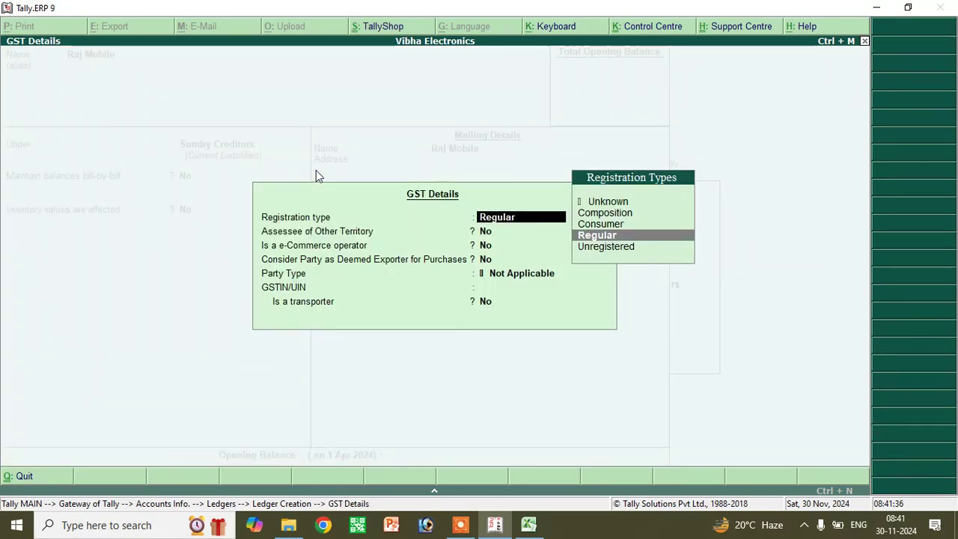
{"action": "key", "text": "Return"}
{"action": "key", "text": "Return"}
{"action": "key", "text": "Return"}
{"action": "key", "text": "Return"}
{"action": "key", "text": "Return"}
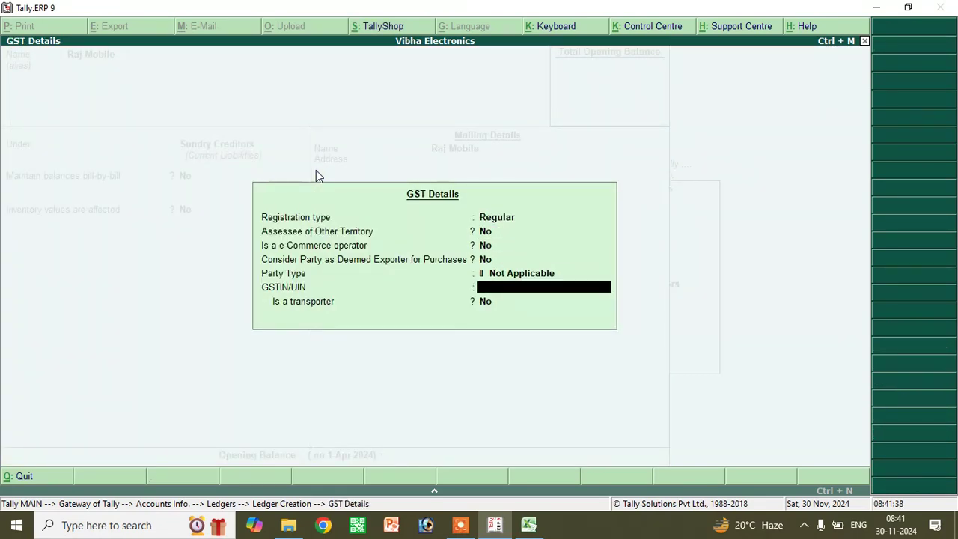
{"action": "type", "text": "ERYTUERYTY54REU"}
{"action": "key", "text": "Return"}
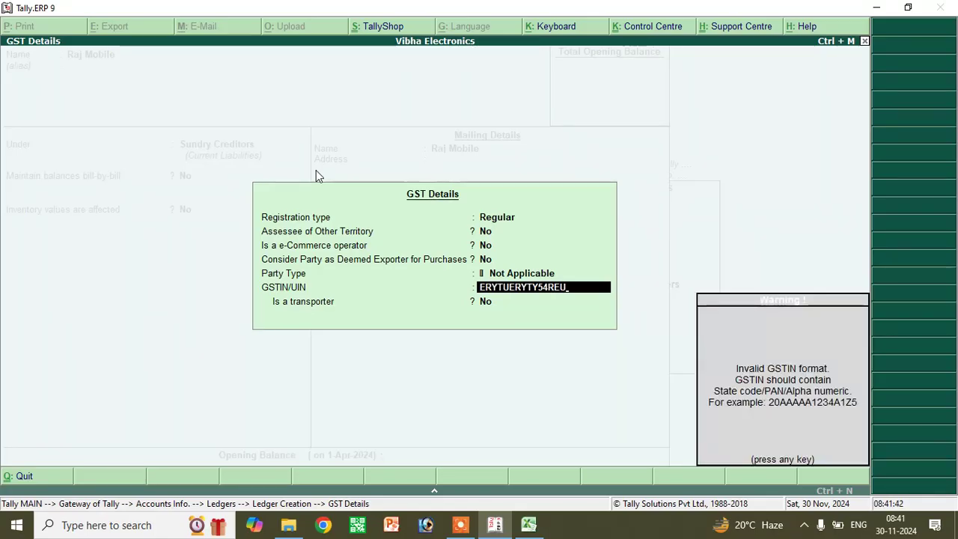
{"action": "key", "text": "Return"}
{"action": "key", "text": "Return"}
{"action": "key", "text": "Return"}
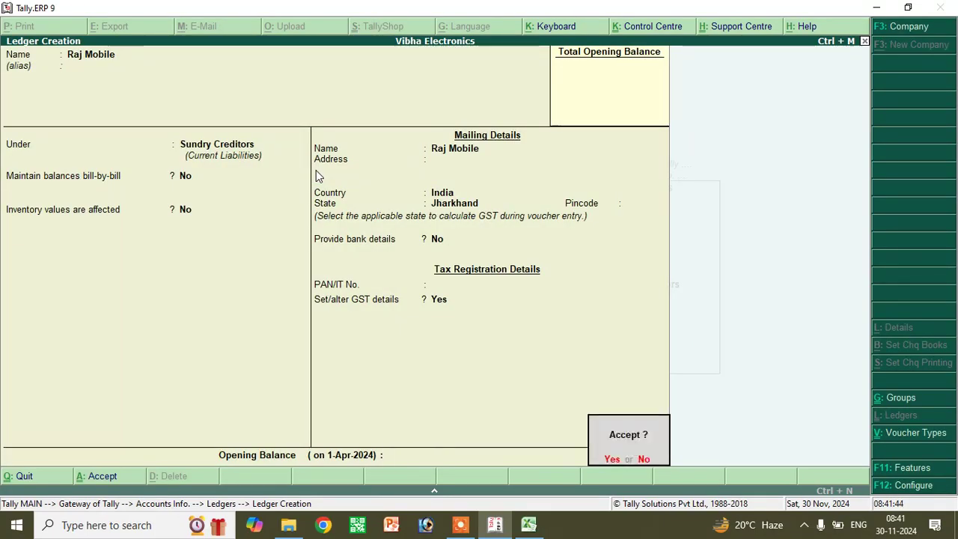
{"action": "key", "text": "Return"}
- Create the Pawan ledger under Sundry Debtors, leaving GST details off
{"action": "type", "text": "Pawan"}
{"action": "key", "text": "Return"}
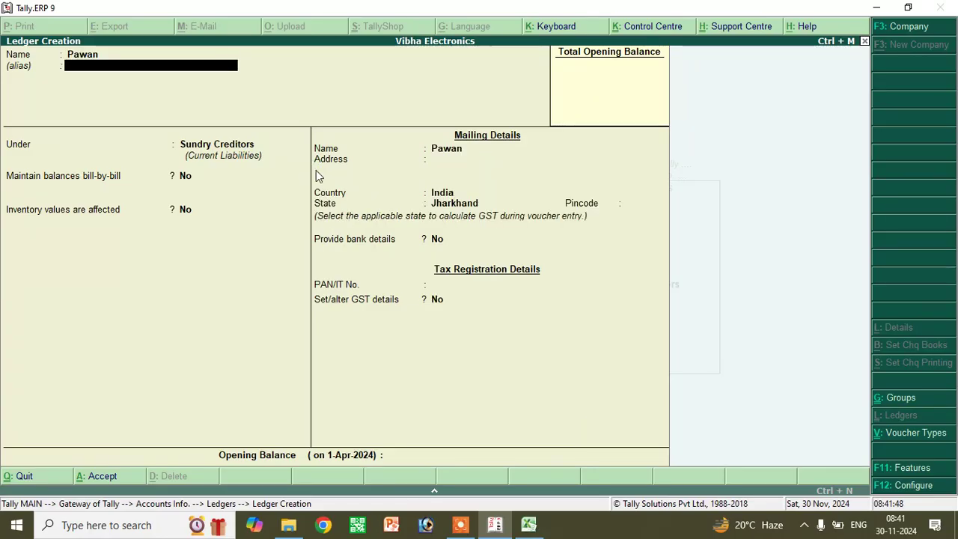
{"action": "key", "text": "Return"}
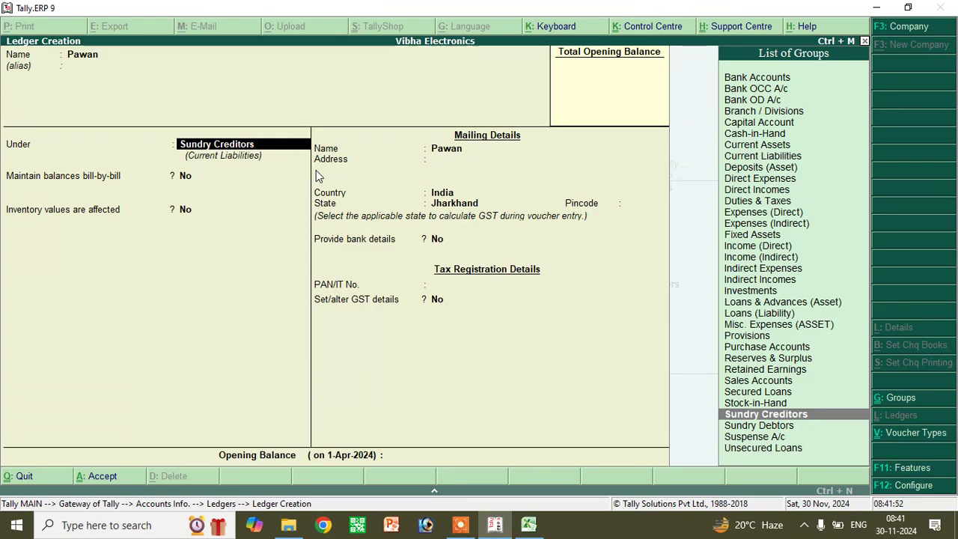
{"action": "type", "text": "deb"}
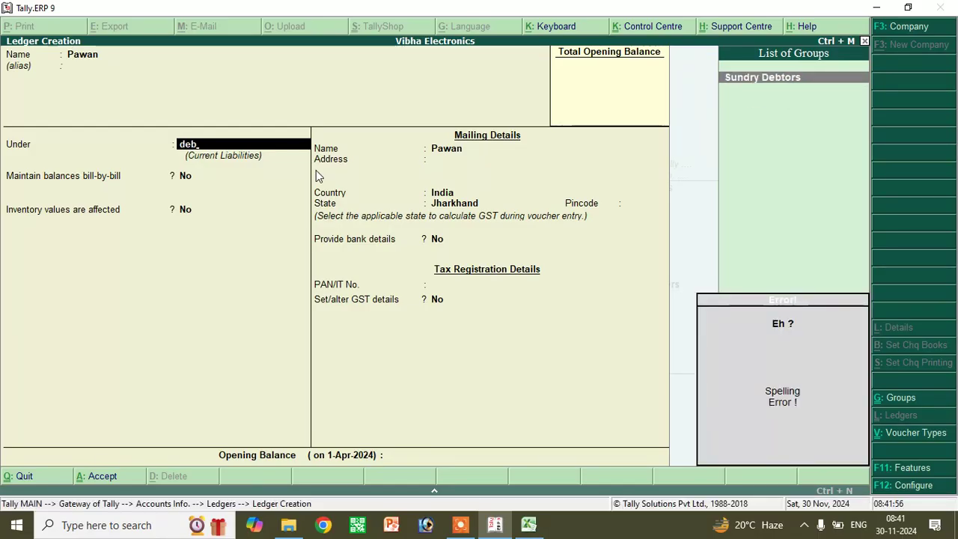
{"action": "key", "text": "Return"}
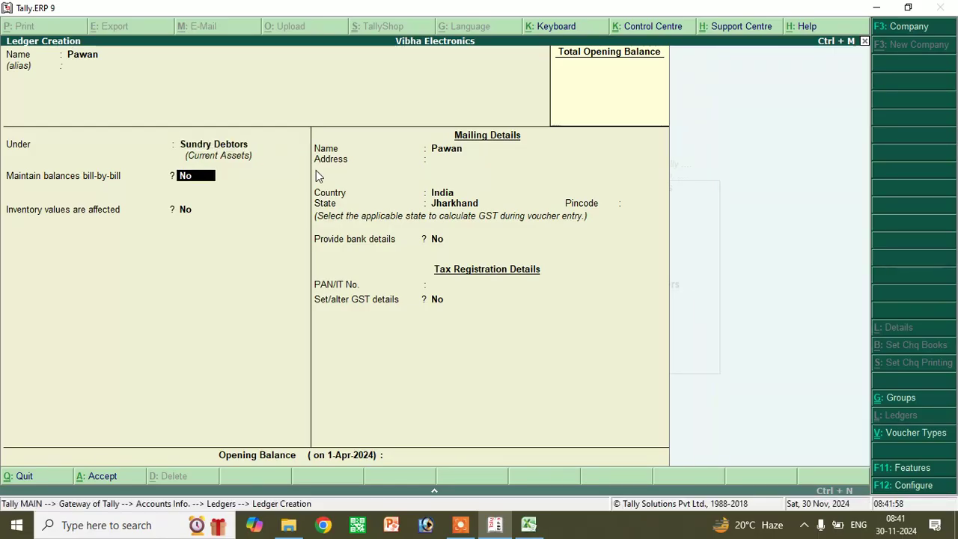
{"action": "key", "text": "Return"}
{"action": "key", "text": "Return"}
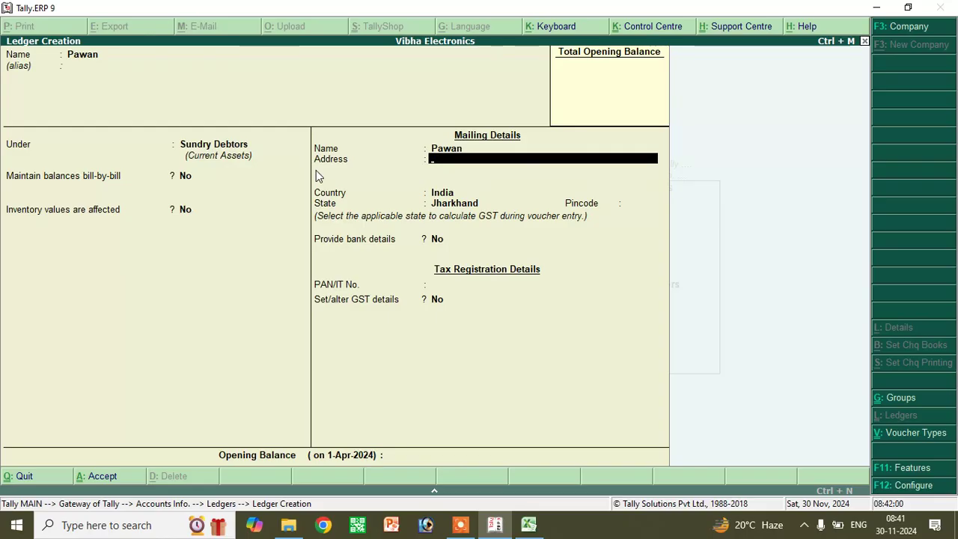
{"action": "key", "text": "Return"}
{"action": "key", "text": "Return"}
{"action": "key", "text": "Return"}
{"action": "key", "text": "Return"}
{"action": "key", "text": "Return"}
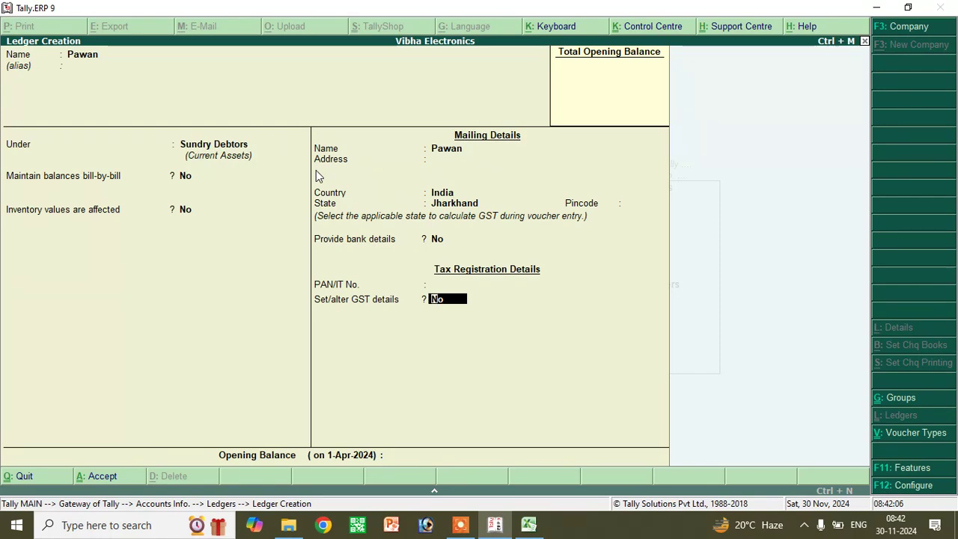
{"action": "key", "text": "Return"}
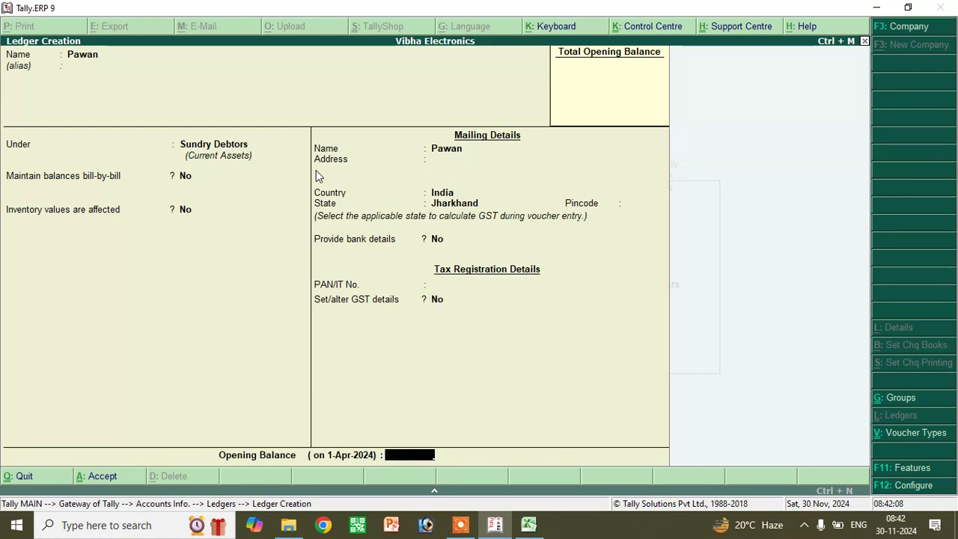
{"action": "key", "text": "Return"}
{"action": "key", "text": "Return"}
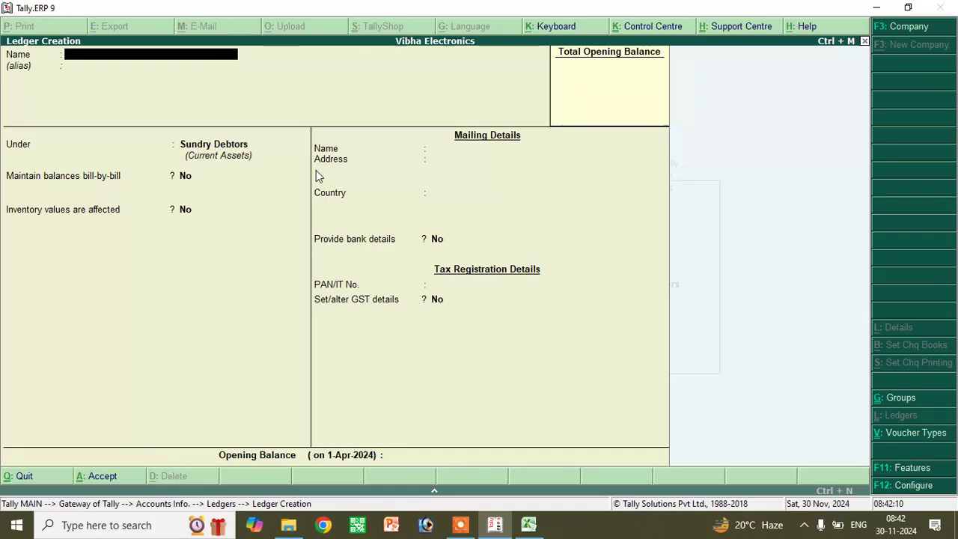
- Name the new ledger Cgst 9%, place it under Duties & Taxes, and choose GST as its duty type
{"action": "type", "text": "Cgst"}
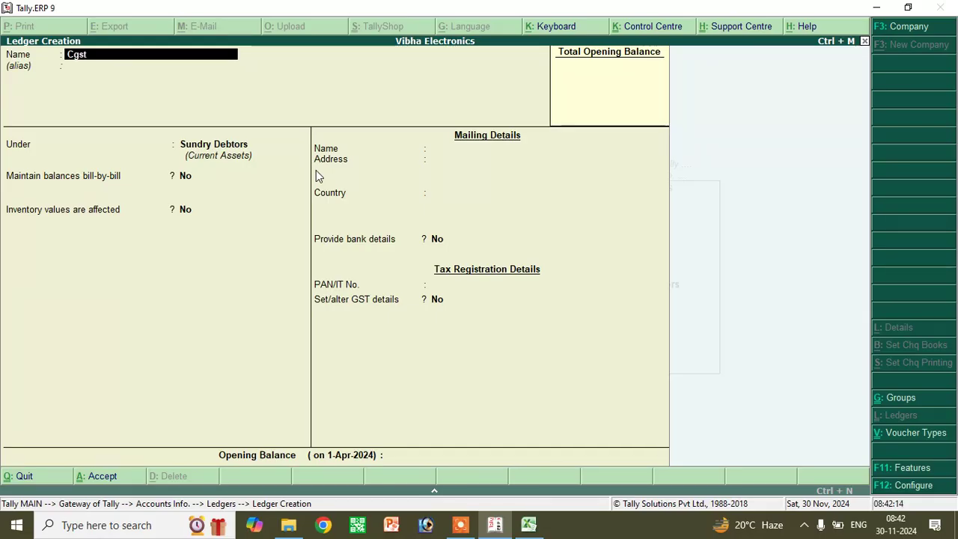
{"action": "type", "text": " 9%"}
{"action": "key", "text": "Return"}
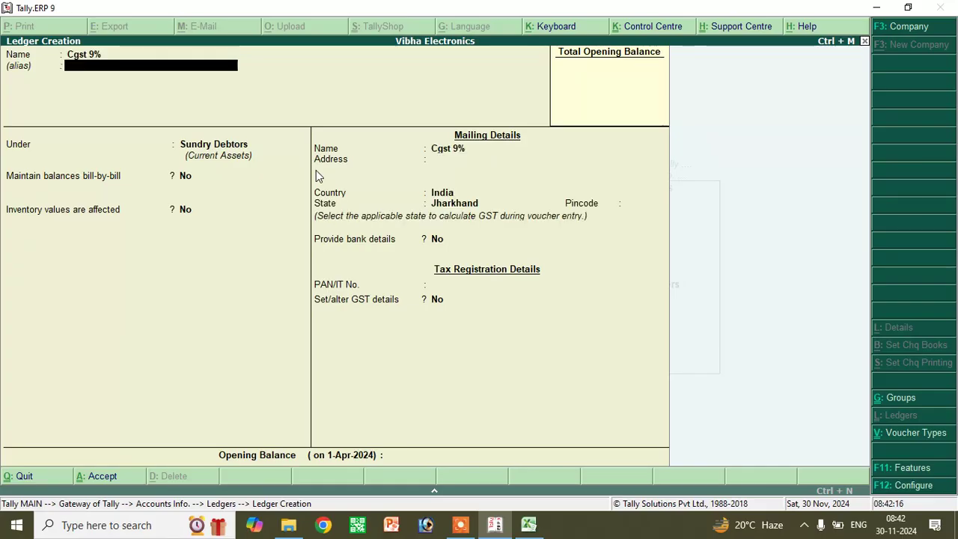
{"action": "key", "text": "Return"}
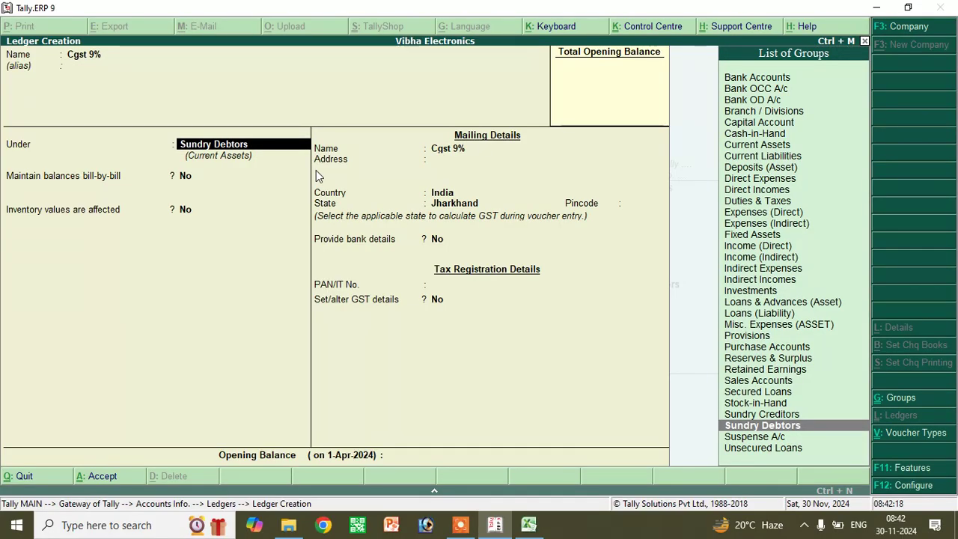
{"action": "type", "text": "Du"}
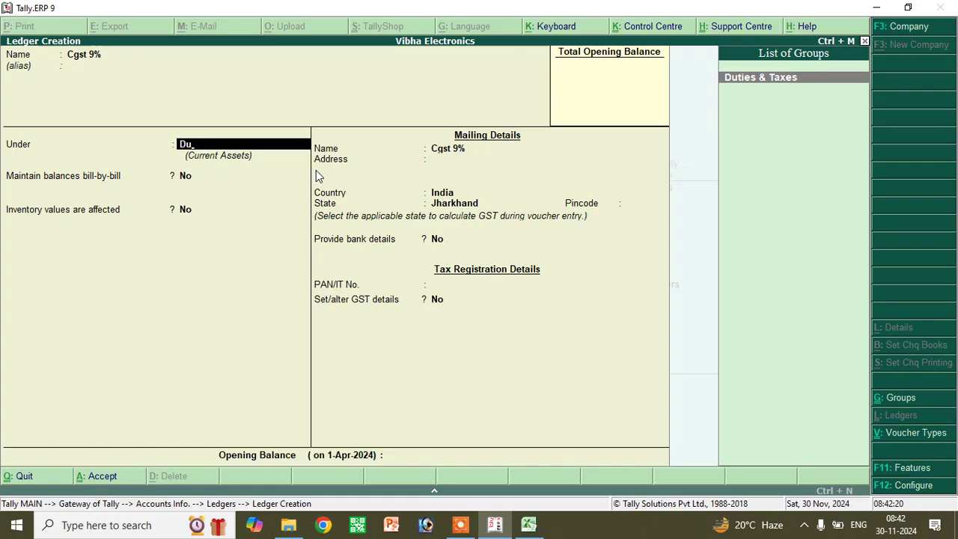
{"action": "key", "text": "Return"}
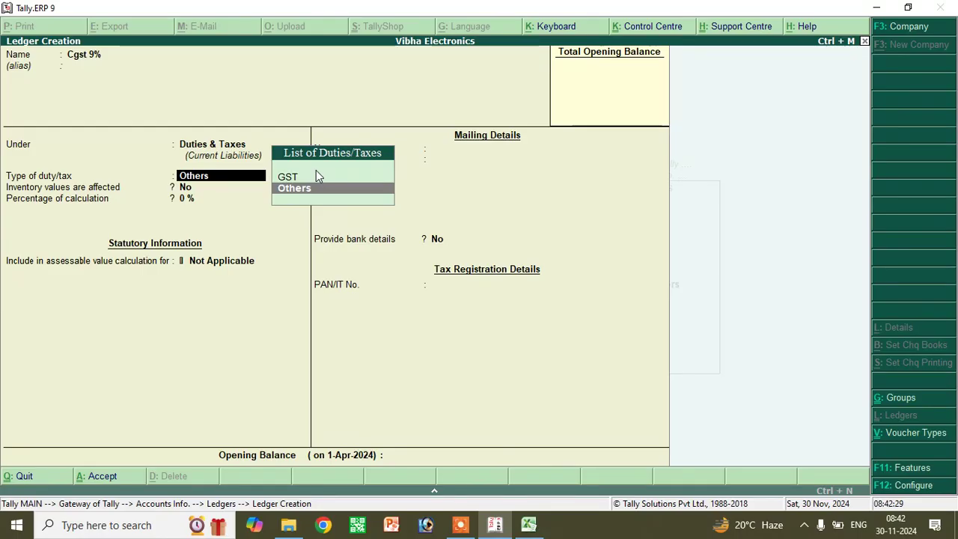
{"action": "key", "text": "Up"}
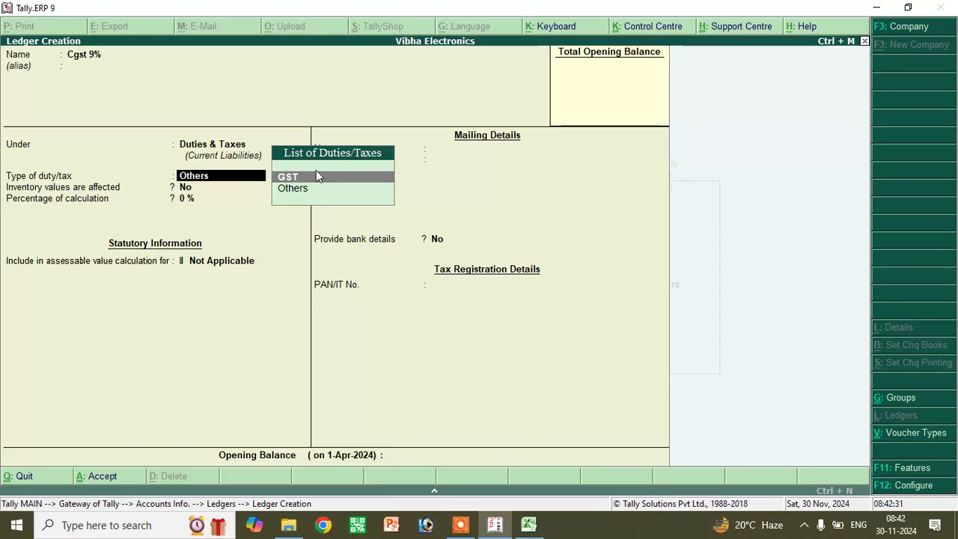
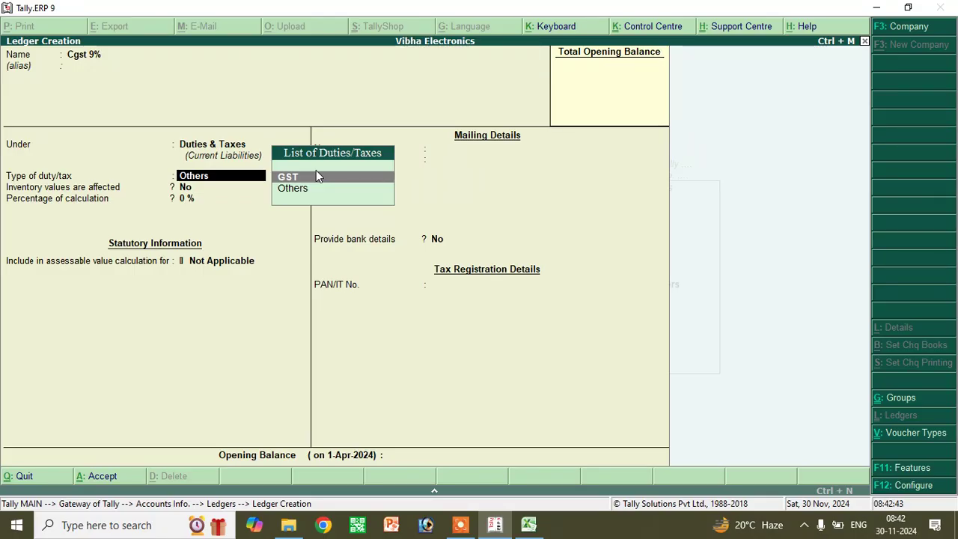
- Make Cgst 9% a GST Central Tax duty at 9% with Normal Rounding and save it
{"action": "left_click", "coordinate": [317, 176]}
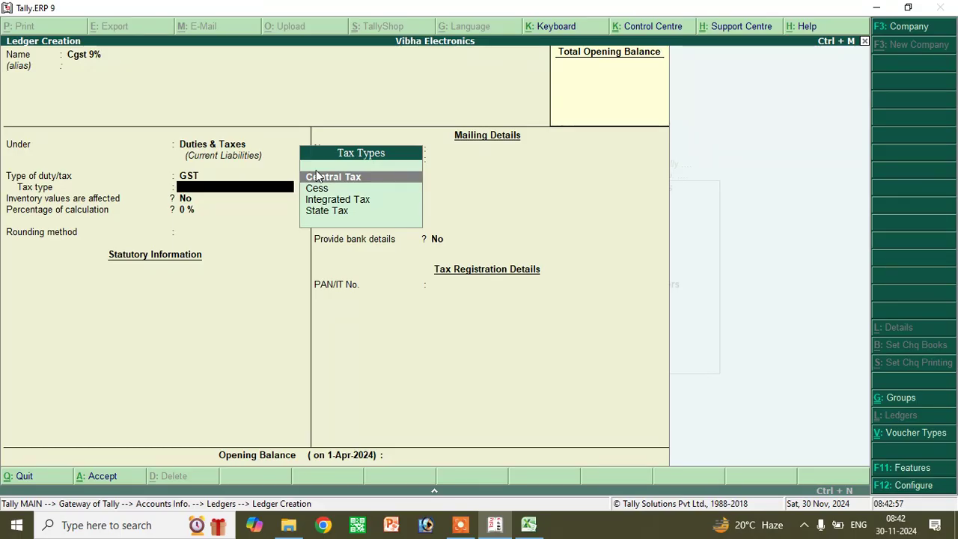
{"action": "key", "text": "Return"}
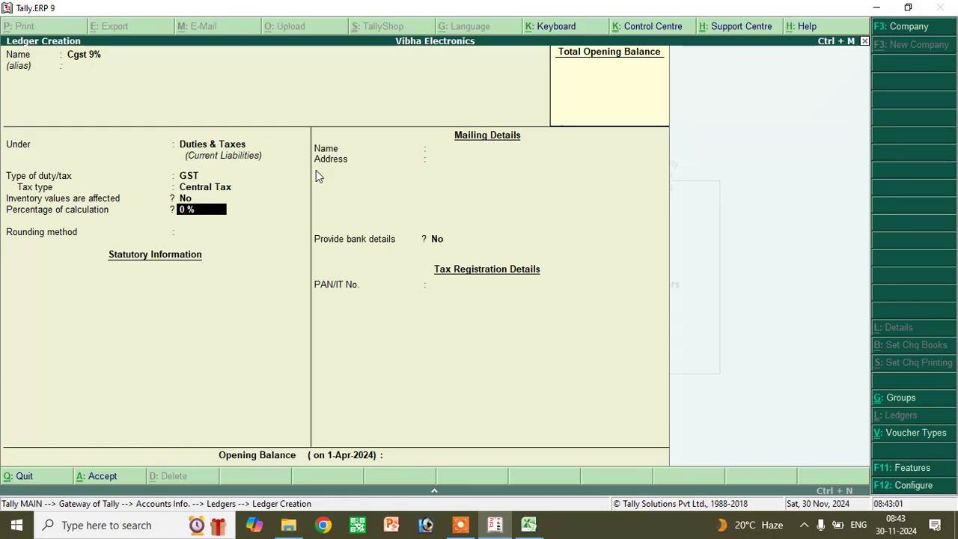
{"action": "type", "text": "9"}
{"action": "key", "text": "Return"}
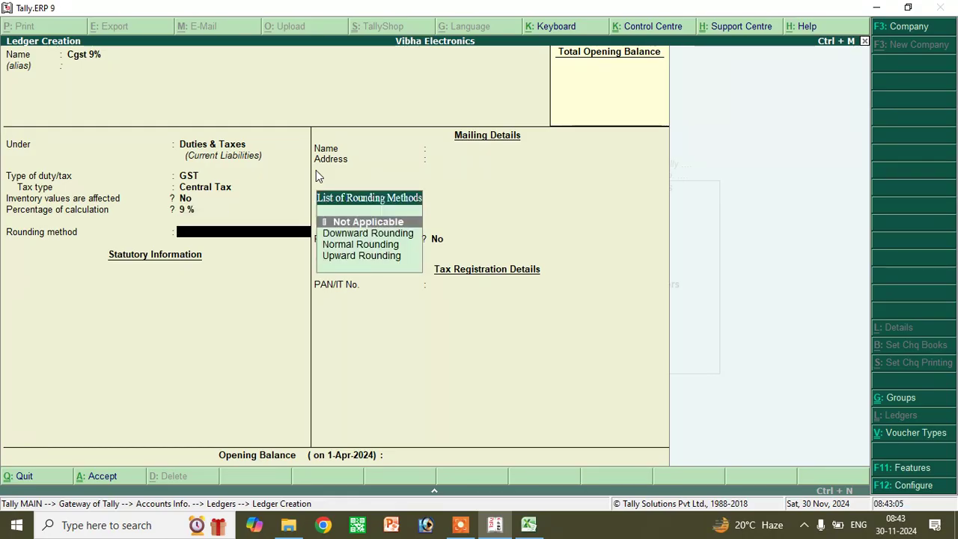
{"action": "key", "text": "Down"}
{"action": "key", "text": "Down"}
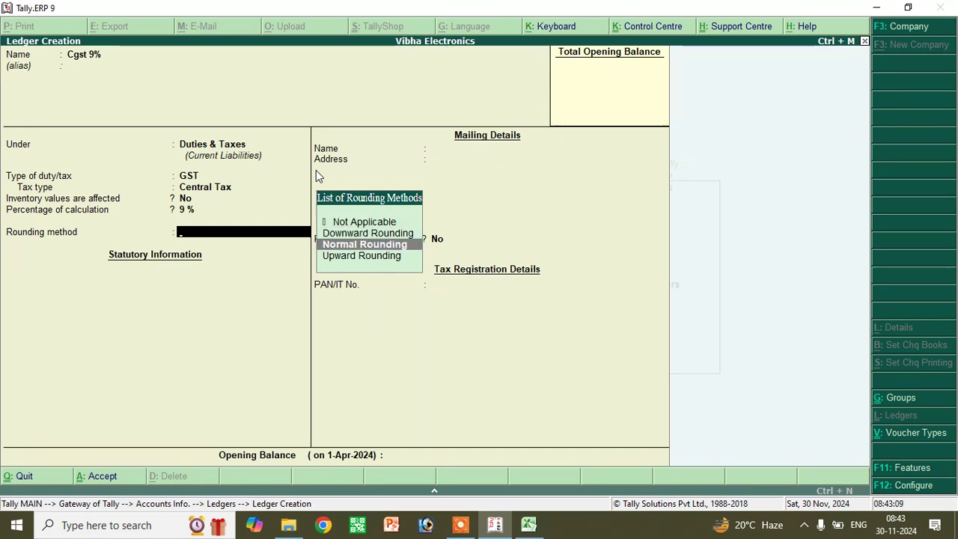
{"action": "key", "text": "Return"}
{"action": "key", "text": "Return"}
{"action": "key", "text": "Return"}
{"action": "key", "text": "Return"}
{"action": "key", "text": "Return"}
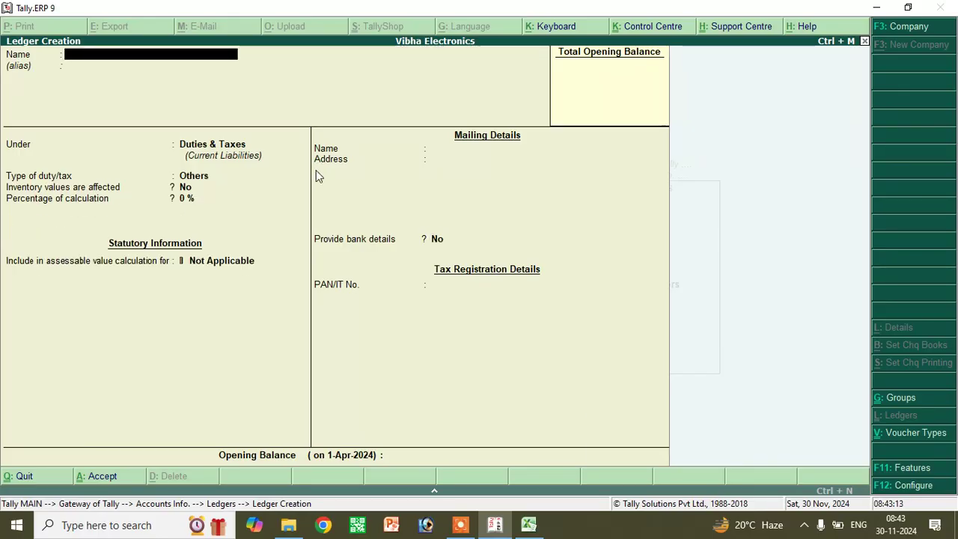
- Create the Sgst ledger as a GST State Tax duty at 9% with Normal Rounding
{"action": "type", "text": "Sgst"}
{"action": "key", "text": "Return"}
{"action": "key", "text": "Return"}
{"action": "key", "text": "Return"}
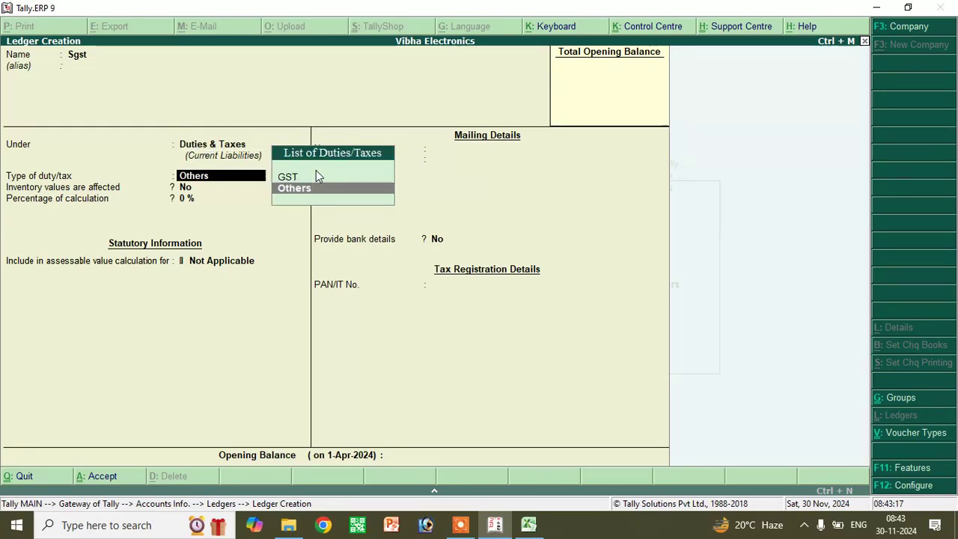
{"action": "key", "text": "Up"}
{"action": "key", "text": "Return"}
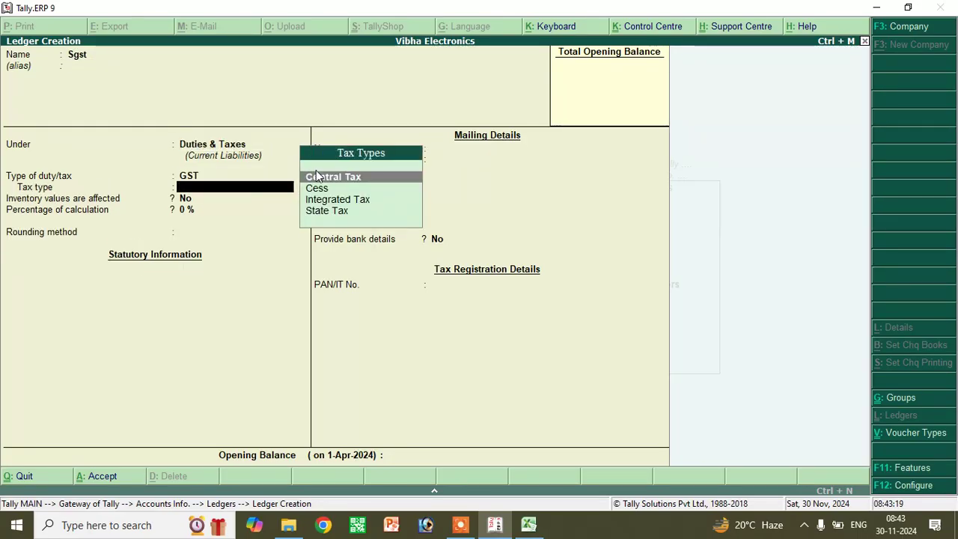
{"action": "key", "text": "Down"}
{"action": "key", "text": "Down"}
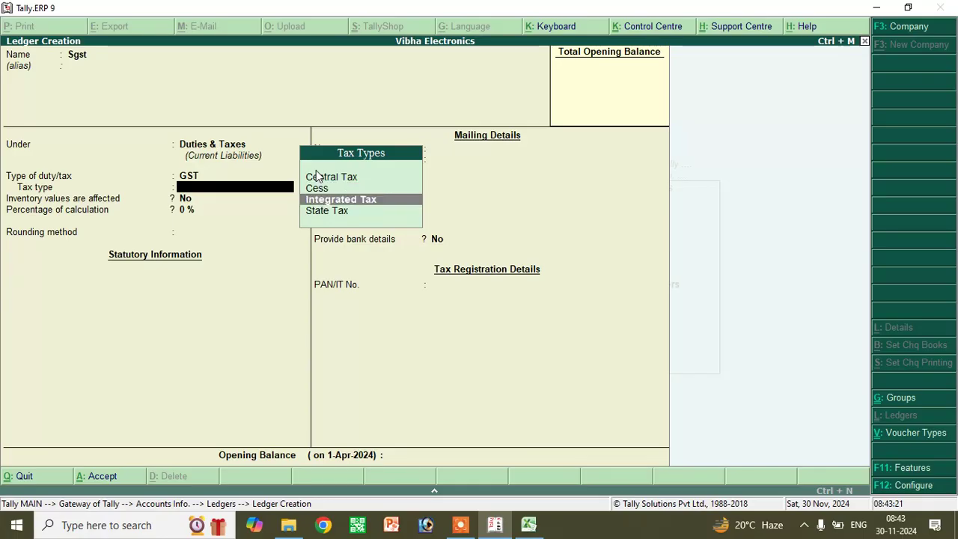
{"action": "key", "text": "Down"}
{"action": "key", "text": "Return"}
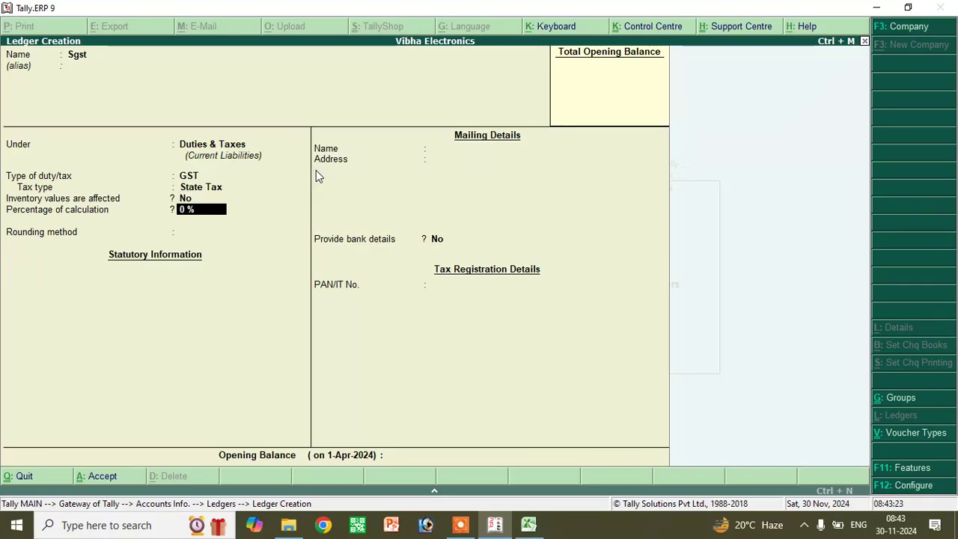
{"action": "type", "text": "9"}
{"action": "key", "text": "Return"}
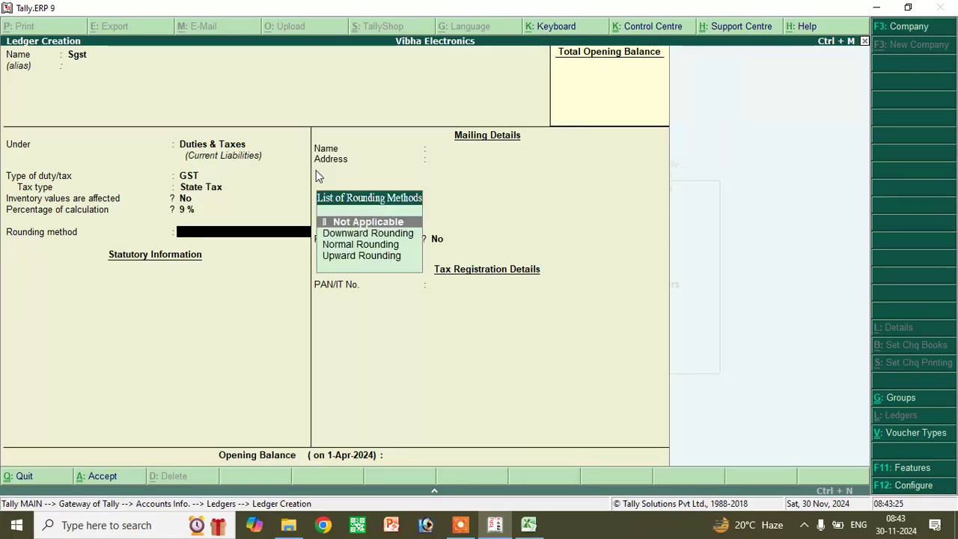
{"action": "key", "text": "Down"}
{"action": "key", "text": "Down"}
{"action": "key", "text": "Down"}
{"action": "key", "text": "Up"}
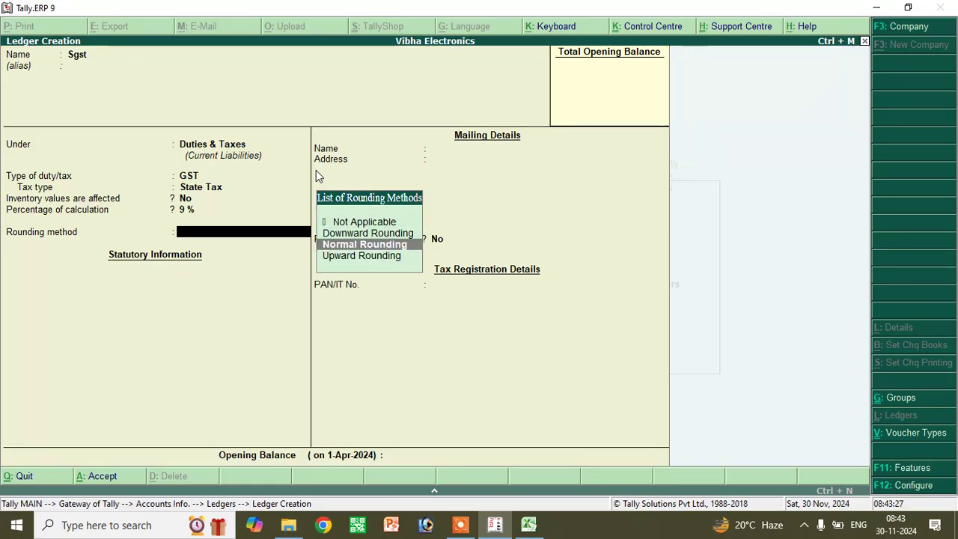
{"action": "key", "text": "Return"}
{"action": "key", "text": "Return"}
{"action": "key", "text": "Return"}
{"action": "key", "text": "Return"}
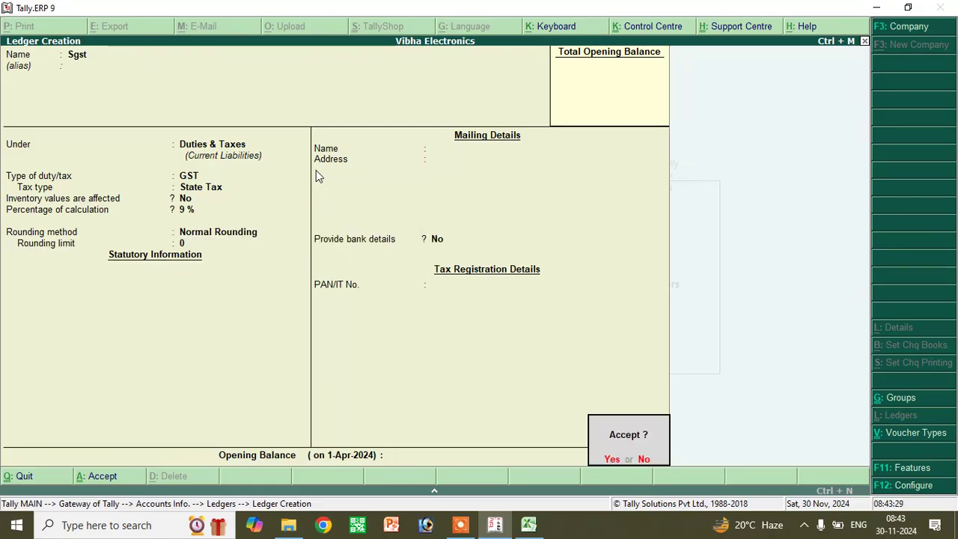
{"action": "key", "text": "Return"}
- Quit ledger creation and return to the Gateway of Tally
{"action": "key", "text": "Escape"}
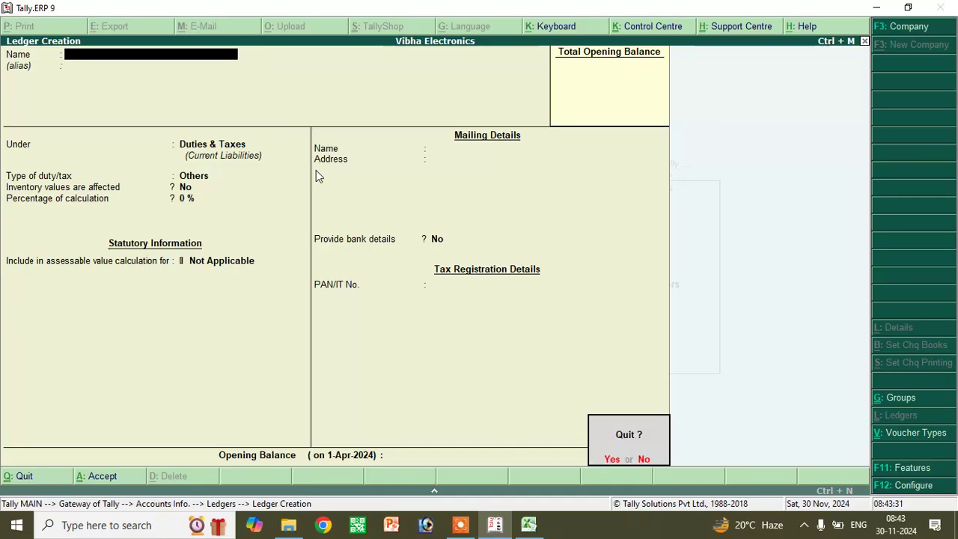
{"action": "key", "text": "Return"}
{"action": "key", "text": "Escape"}
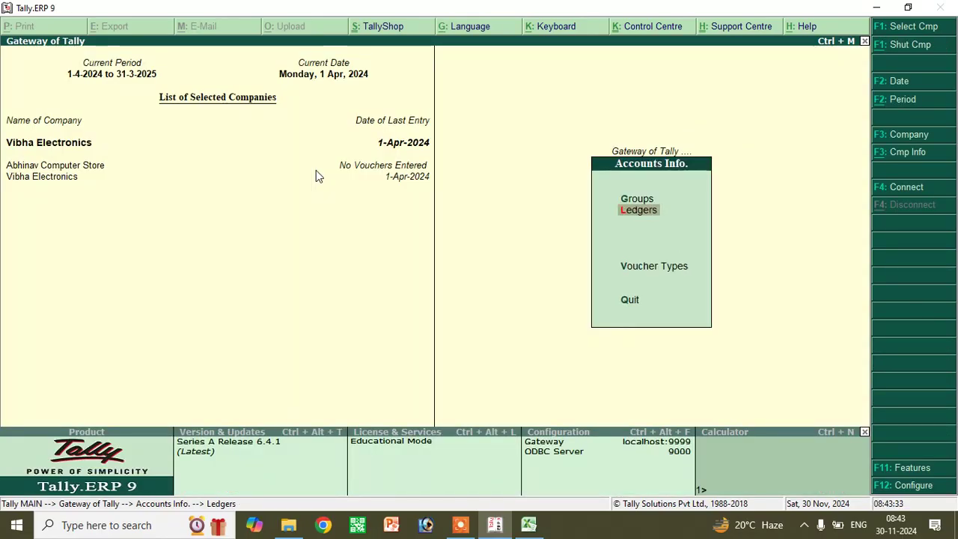
{"action": "key", "text": "Escape"}
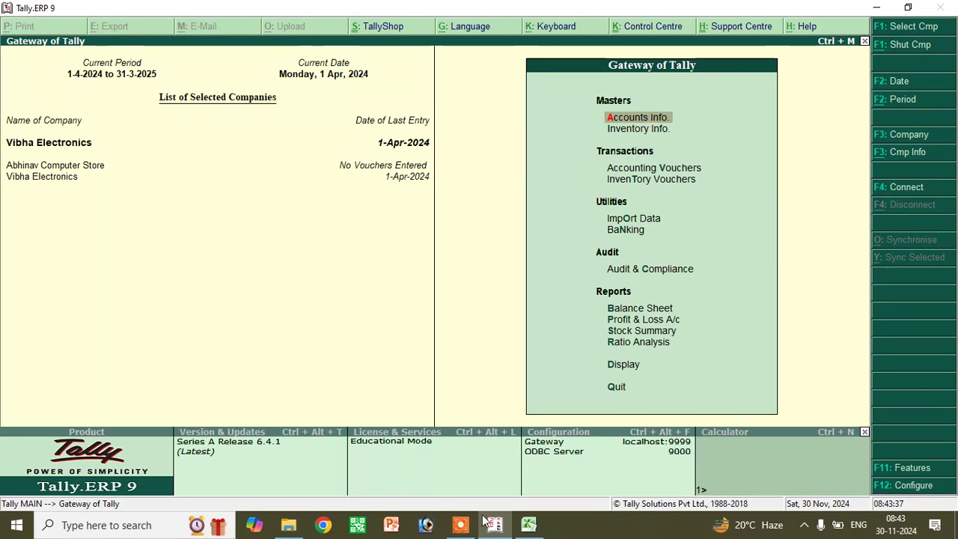
- In the Excel workbook, review the Samsung s20 and Realme M12C item names and select the practical notes block
{"action": "left_click", "coordinate": [529, 526]}
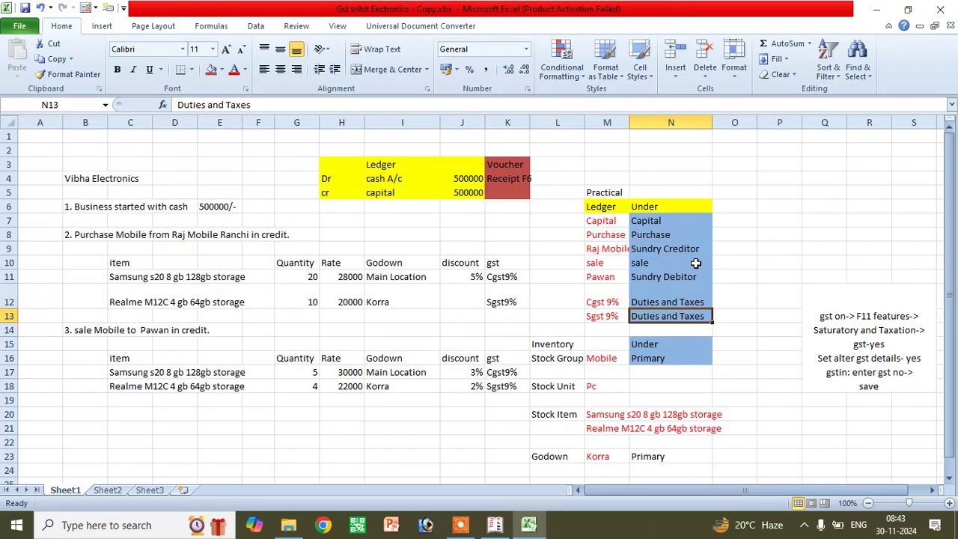
{"action": "left_click", "coordinate": [841, 315]}
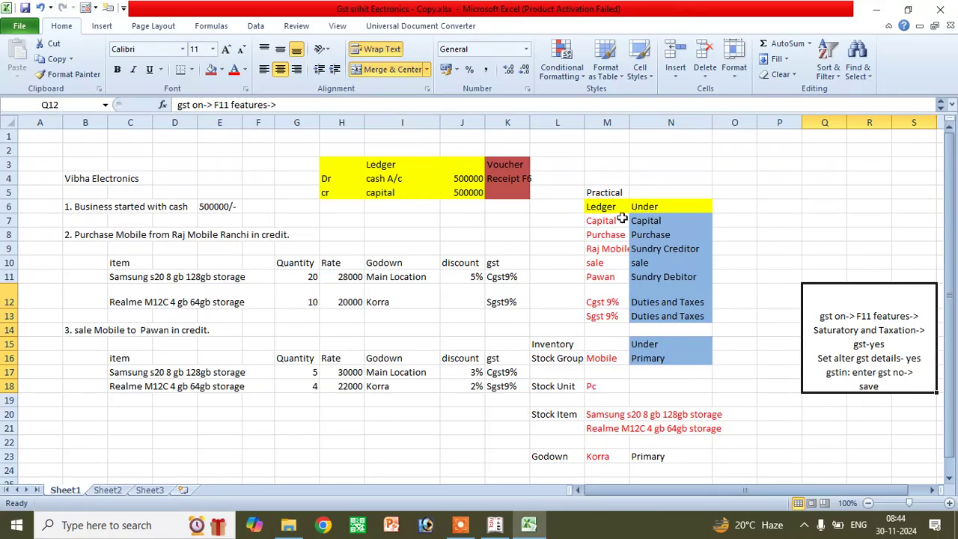
{"action": "left_click", "coordinate": [131, 275]}
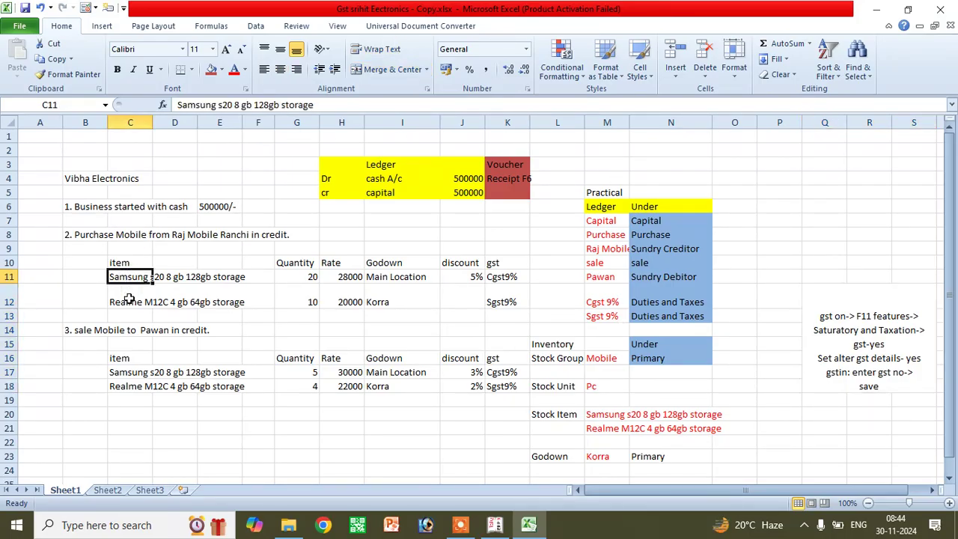
{"action": "left_click", "coordinate": [129, 300]}
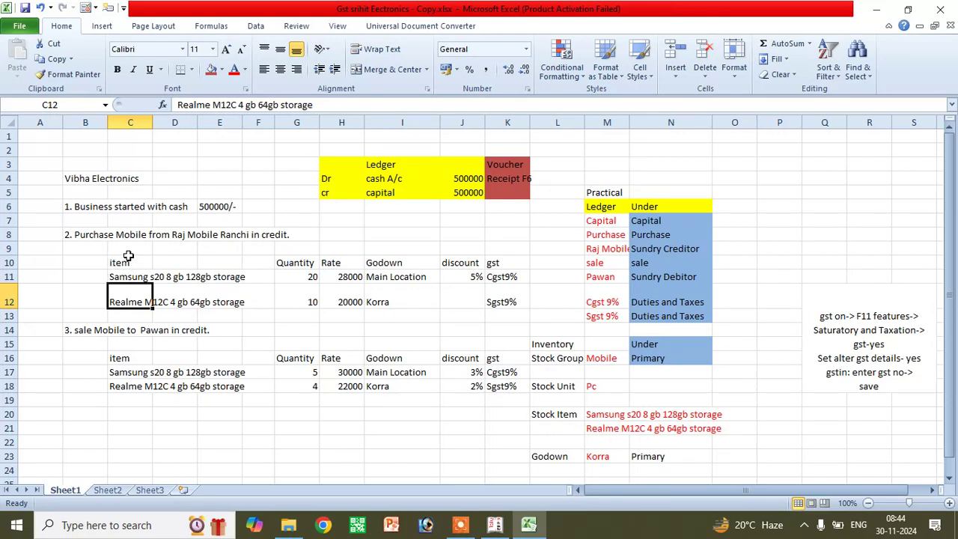
{"action": "left_click", "coordinate": [128, 258]}
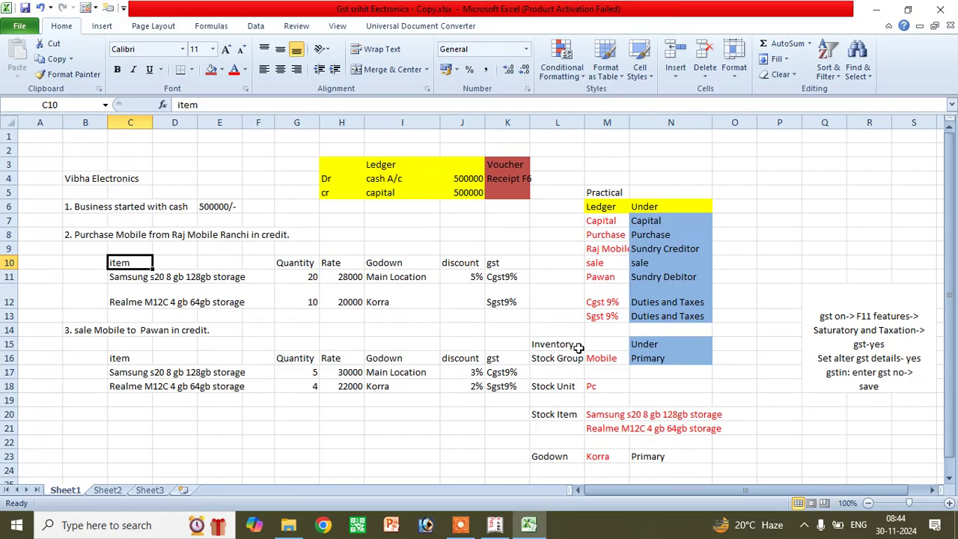
{"action": "left_click", "coordinate": [551, 346]}
{"action": "left_click_drag", "start_coordinate": [552, 165], "coordinate": [749, 370]}
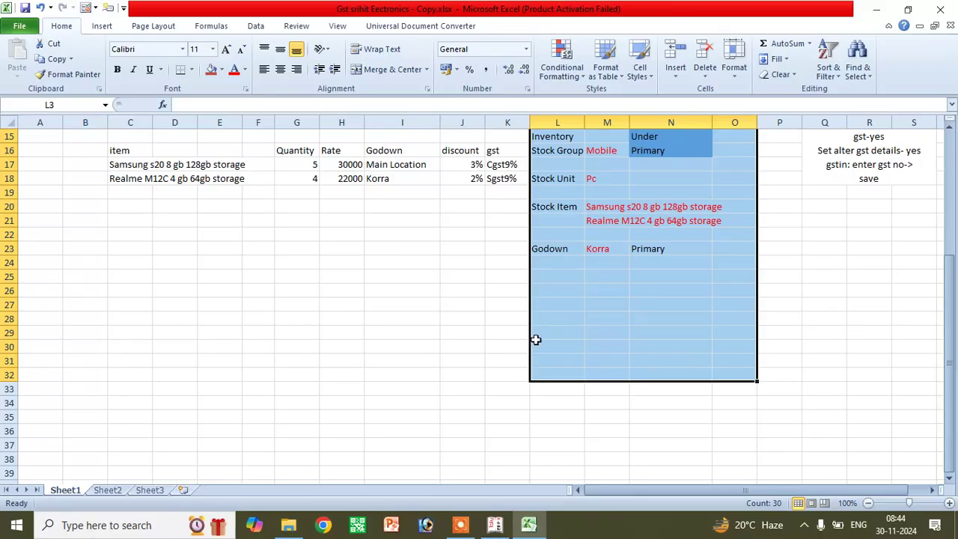
- Fill the inventory block L15:O23 with olive green
{"action": "scroll", "coordinate": [535, 341], "scroll_direction": "up", "scroll_amount": 3}
{"action": "scroll", "coordinate": [536, 340], "scroll_direction": "up", "scroll_amount": 2}
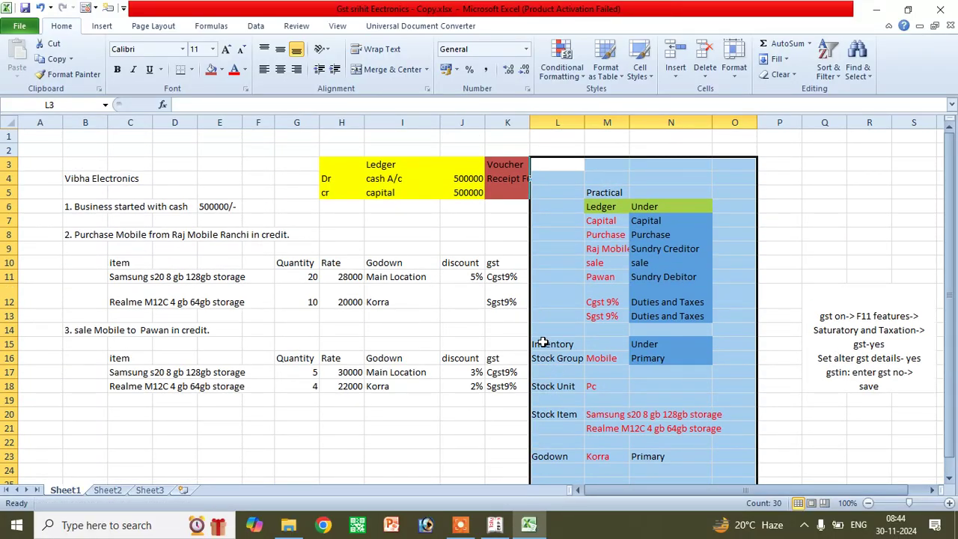
{"action": "left_click", "coordinate": [542, 341]}
{"action": "left_click_drag", "start_coordinate": [545, 349], "coordinate": [715, 448]}
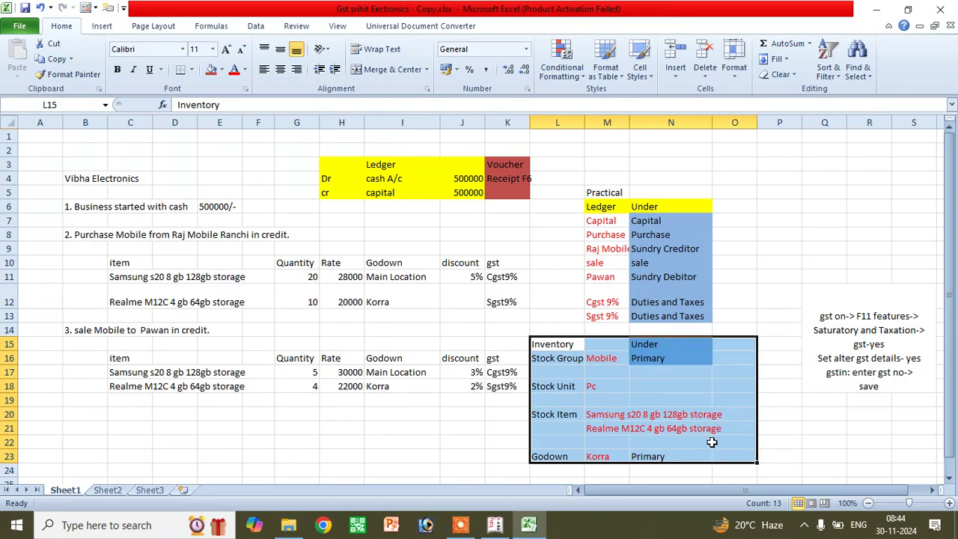
{"action": "left_click", "coordinate": [222, 69]}
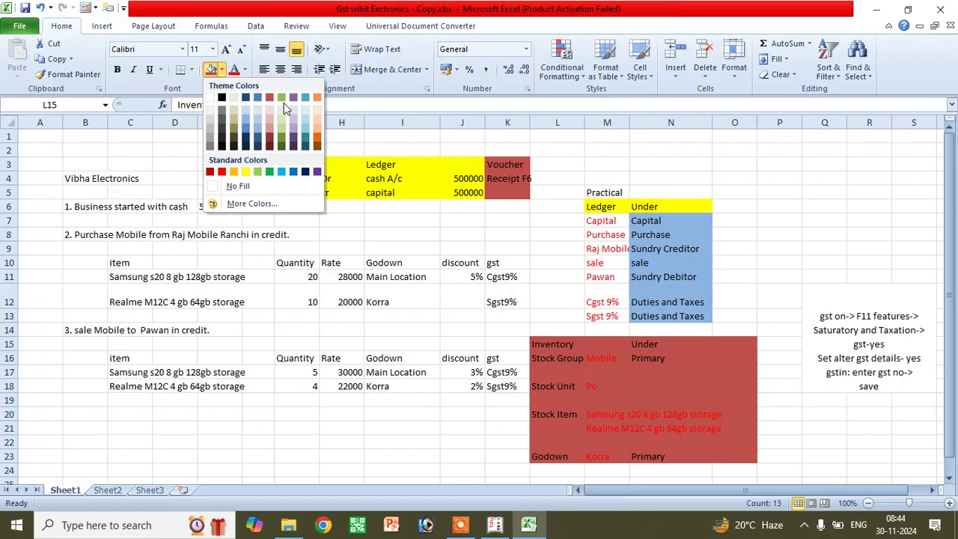
{"action": "left_click", "coordinate": [283, 101]}
{"action": "left_click", "coordinate": [401, 470]}
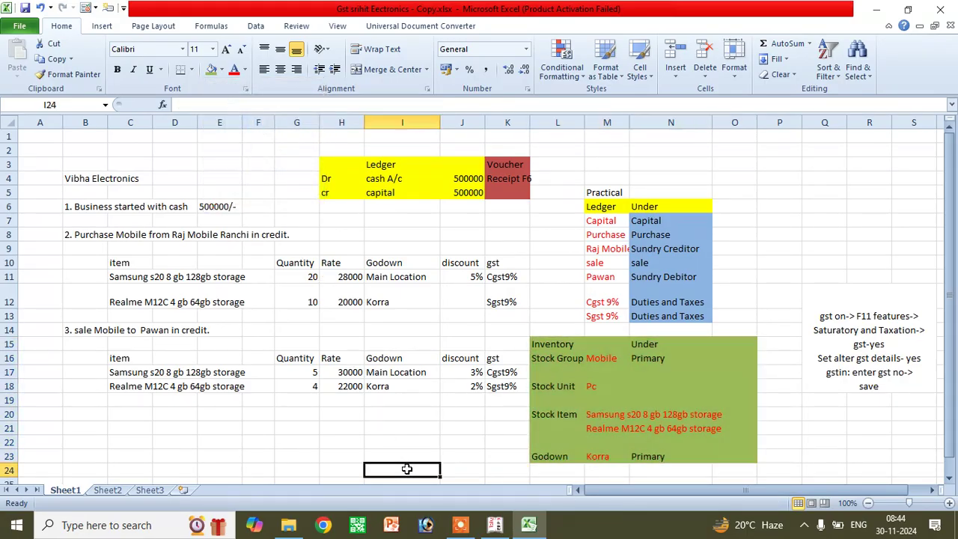
- Point out the Mobile stock group and Pc stock unit entries in the notes
{"action": "left_click", "coordinate": [554, 359]}
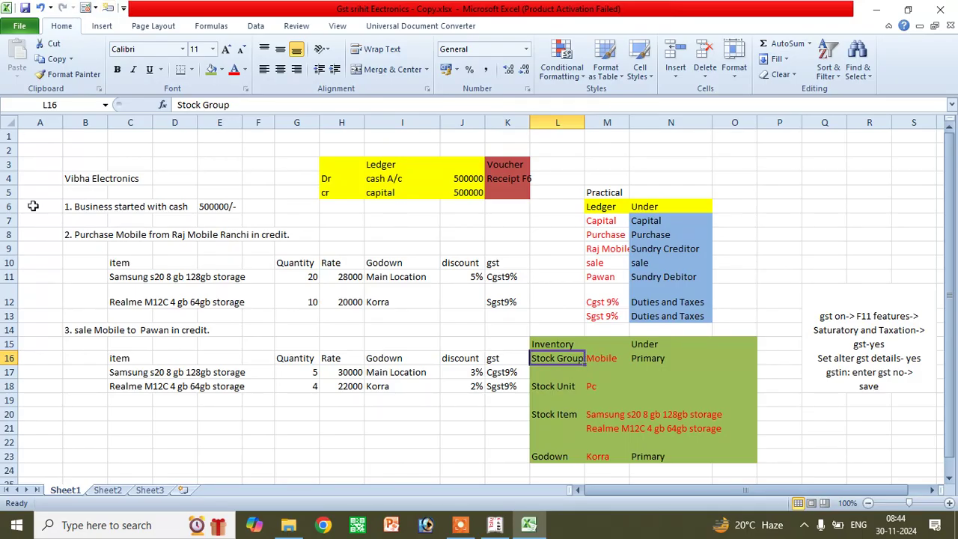
{"action": "left_click", "coordinate": [602, 359]}
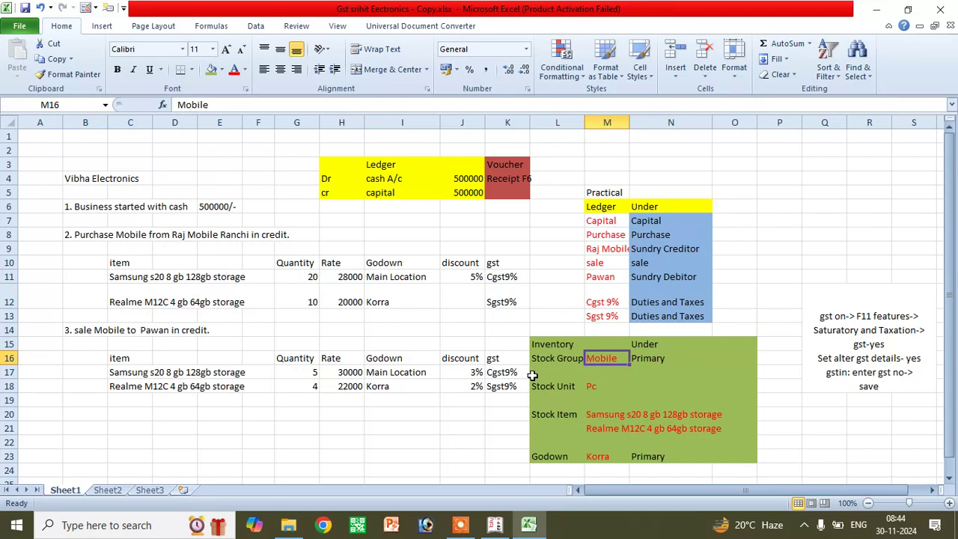
{"action": "left_click", "coordinate": [606, 385]}
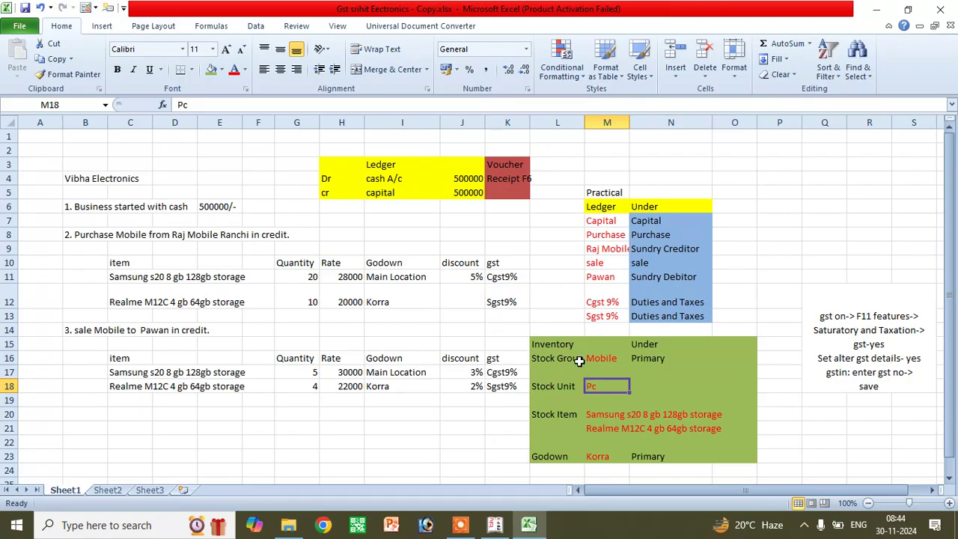
{"action": "left_click", "coordinate": [574, 359]}
{"action": "left_click", "coordinate": [603, 357]}
{"action": "left_click", "coordinate": [568, 385]}
{"action": "left_click", "coordinate": [599, 384]}
- In Tally, create the stock group Mobile under Primary
{"action": "left_click", "coordinate": [494, 524]}
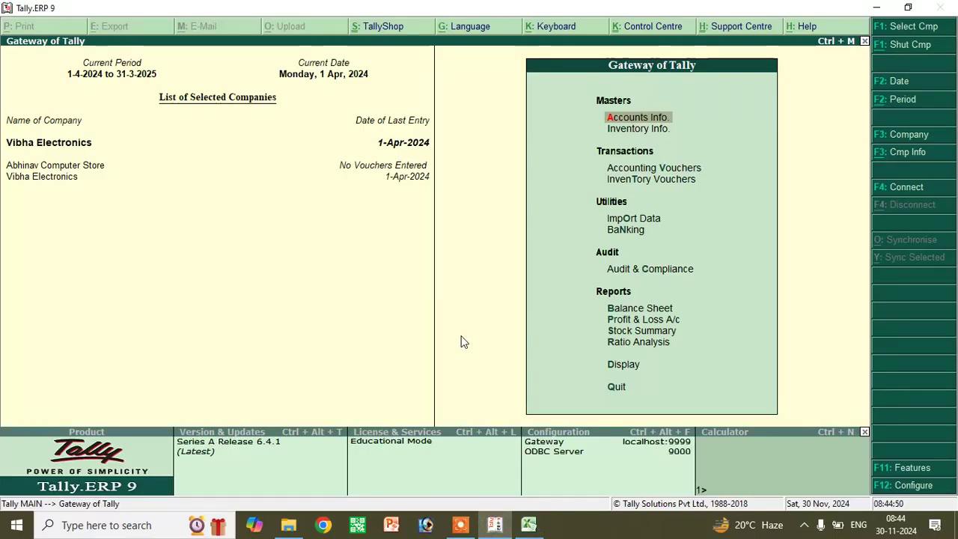
{"action": "left_click", "coordinate": [643, 133]}
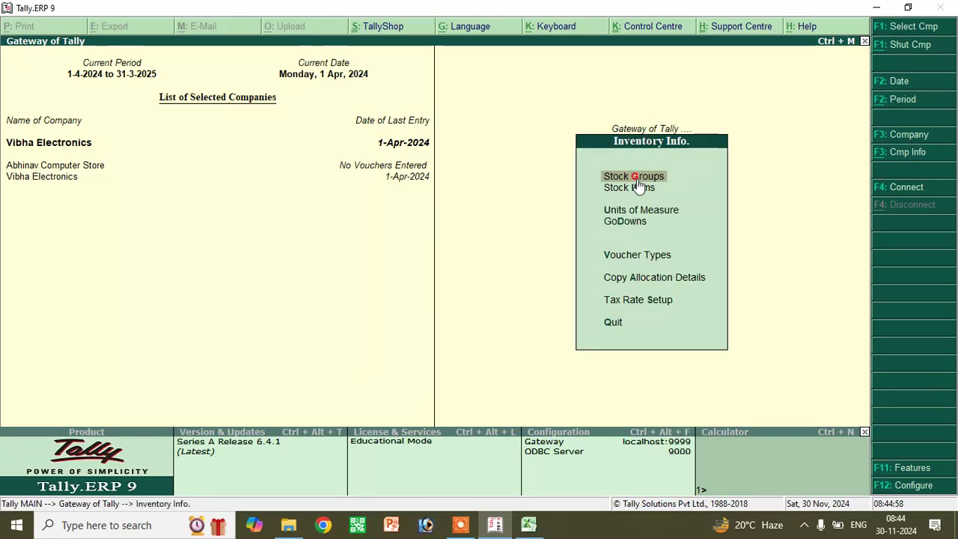
{"action": "left_click", "coordinate": [651, 180]}
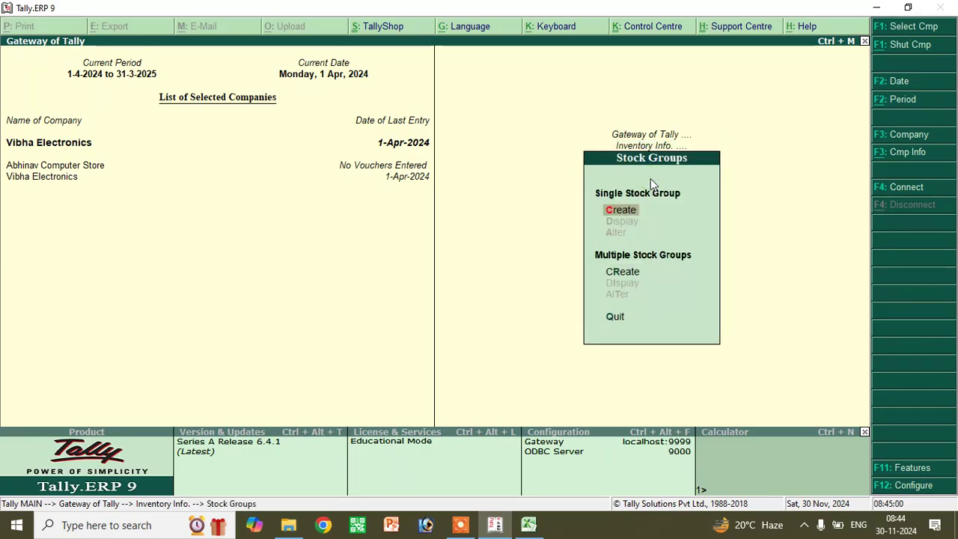
{"action": "left_click", "coordinate": [624, 212]}
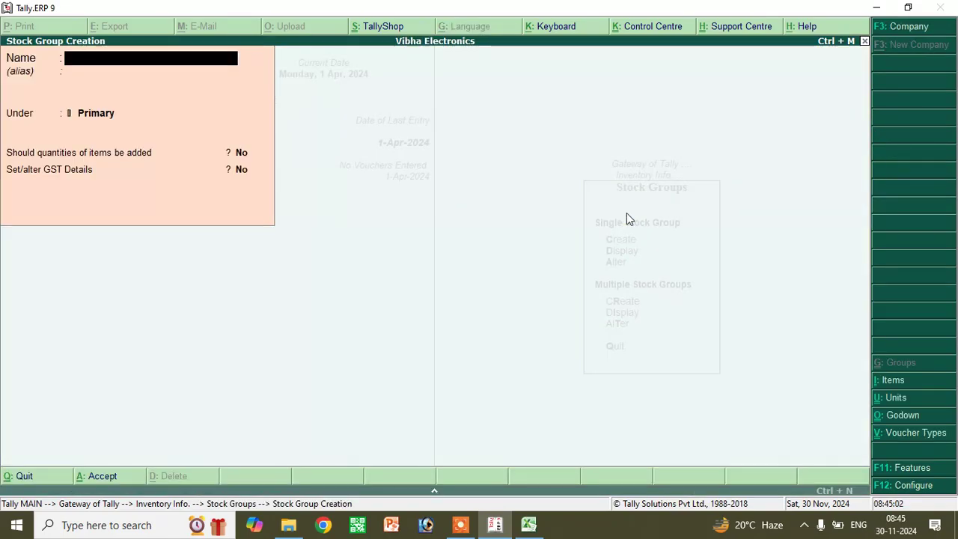
{"action": "type", "text": "Mobil"}
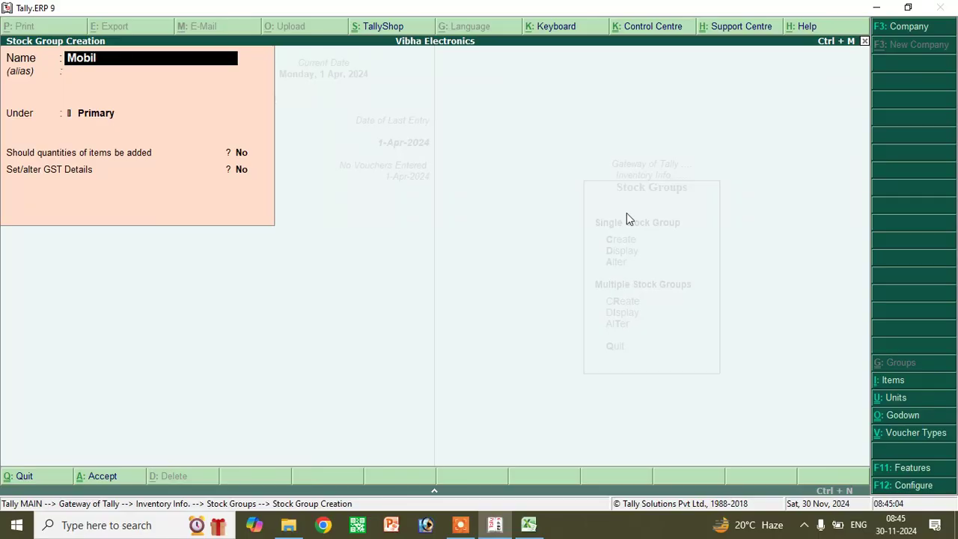
{"action": "type", "text": "e"}
{"action": "key", "text": "Return"}
{"action": "key", "text": "Return"}
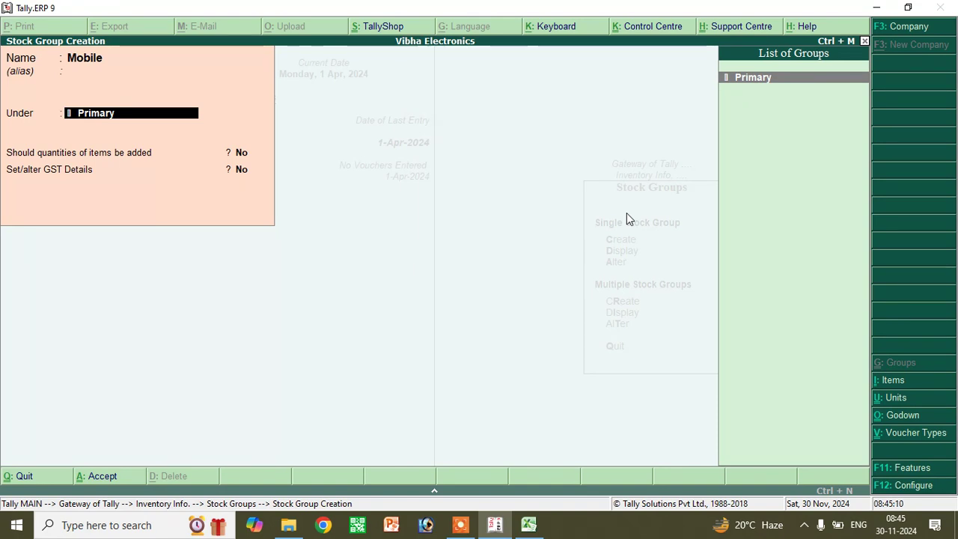
{"action": "key", "text": "Return"}
{"action": "key", "text": "Return"}
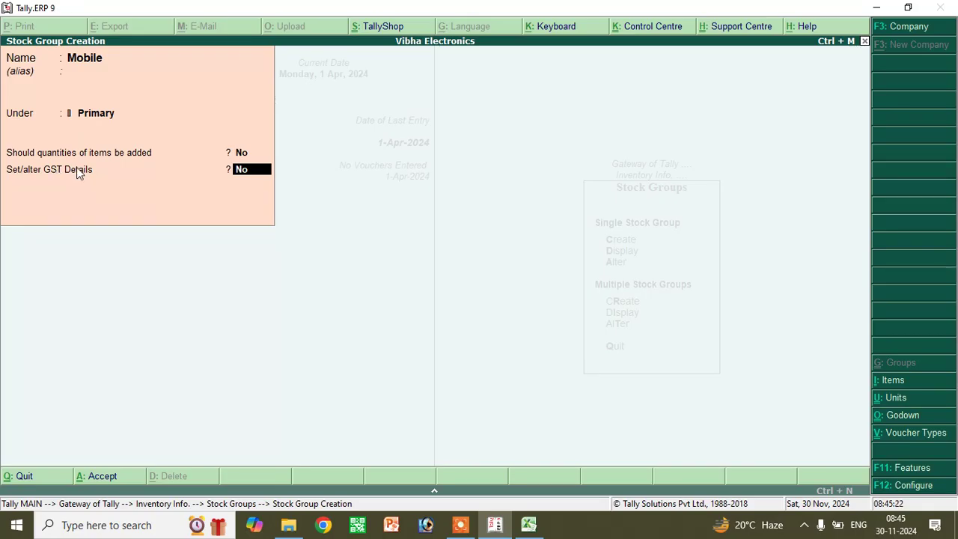
- Set Mobile's GST details to Taxable at 18% integrated tax, then return to Gateway
{"action": "key", "text": "Return"}
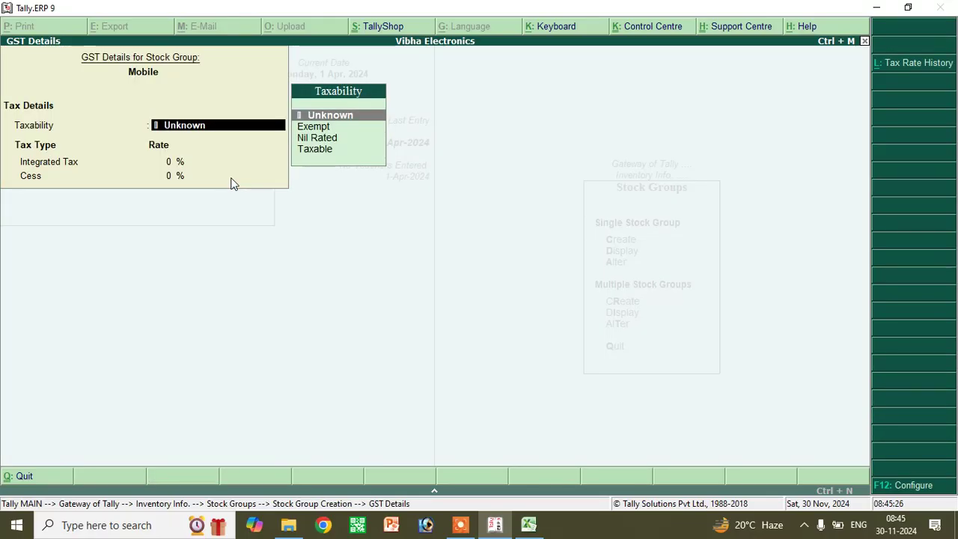
{"action": "key", "text": "Down"}
{"action": "key", "text": "Down"}
{"action": "key", "text": "Down"}
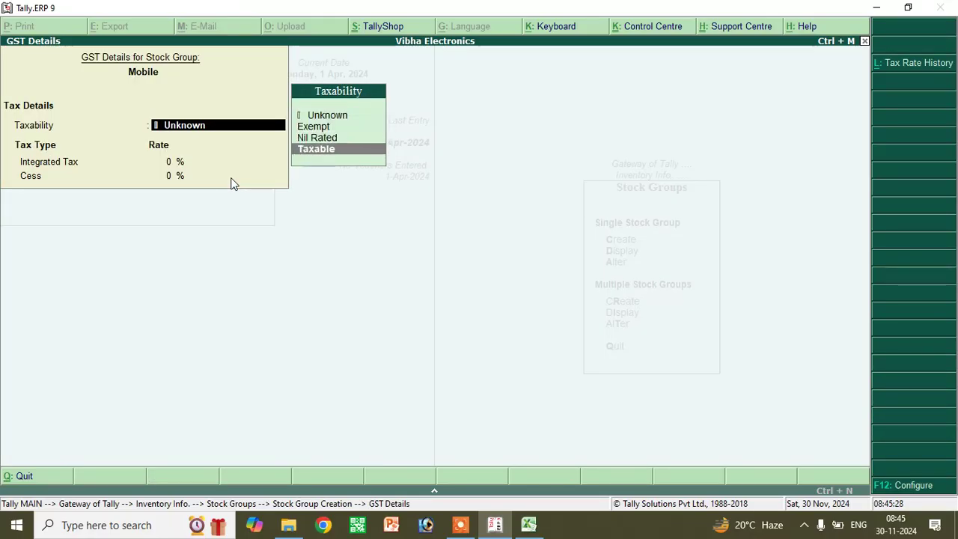
{"action": "key", "text": "Return"}
{"action": "type", "text": "18"}
{"action": "key", "text": "Return"}
{"action": "key", "text": "Return"}
{"action": "key", "text": "Return"}
{"action": "key", "text": "Return"}
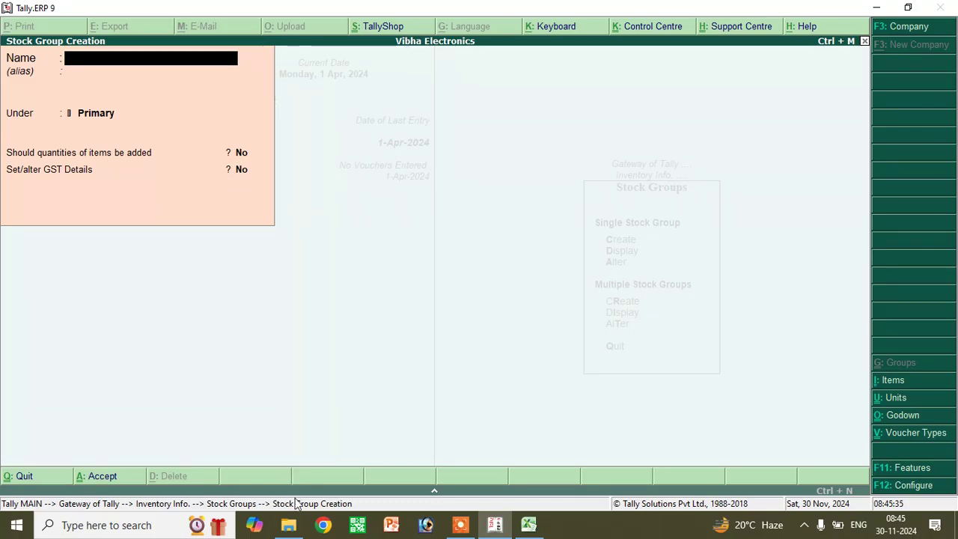
{"action": "key", "text": "Escape"}
{"action": "key", "text": "Return"}
{"action": "key", "text": "Escape"}
{"action": "key", "text": "Escape"}
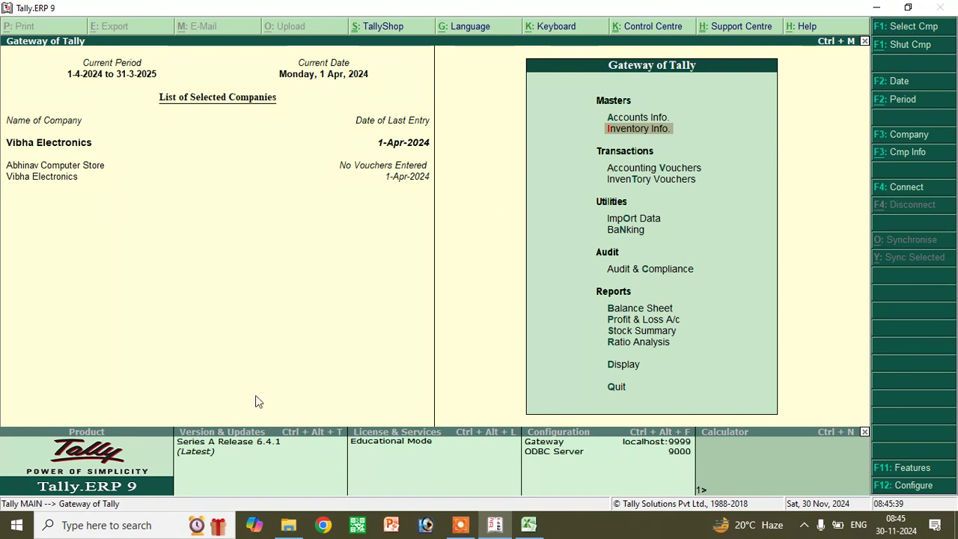
- Create the simple unit pc with formal name Piece and UQC Not Applicable
{"action": "left_click", "coordinate": [617, 128]}
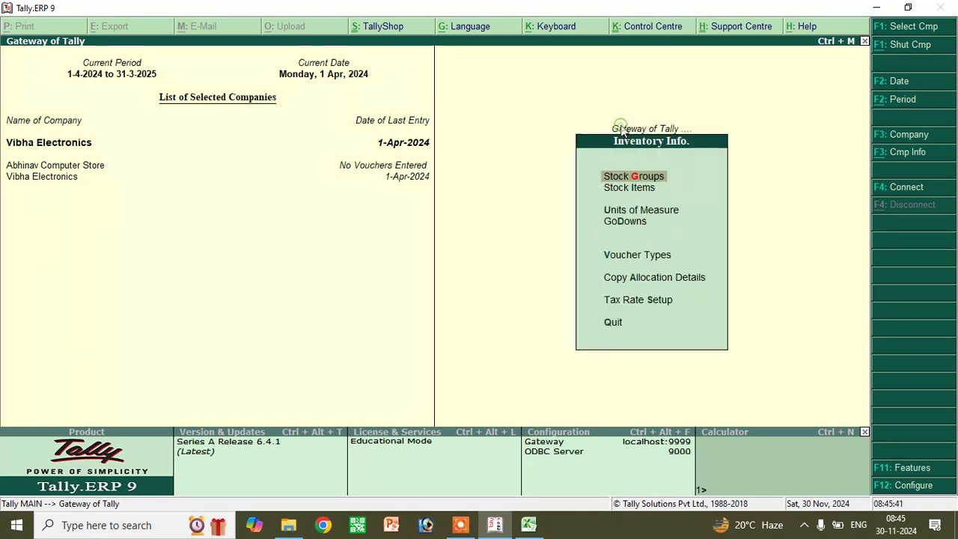
{"action": "left_click", "coordinate": [636, 214]}
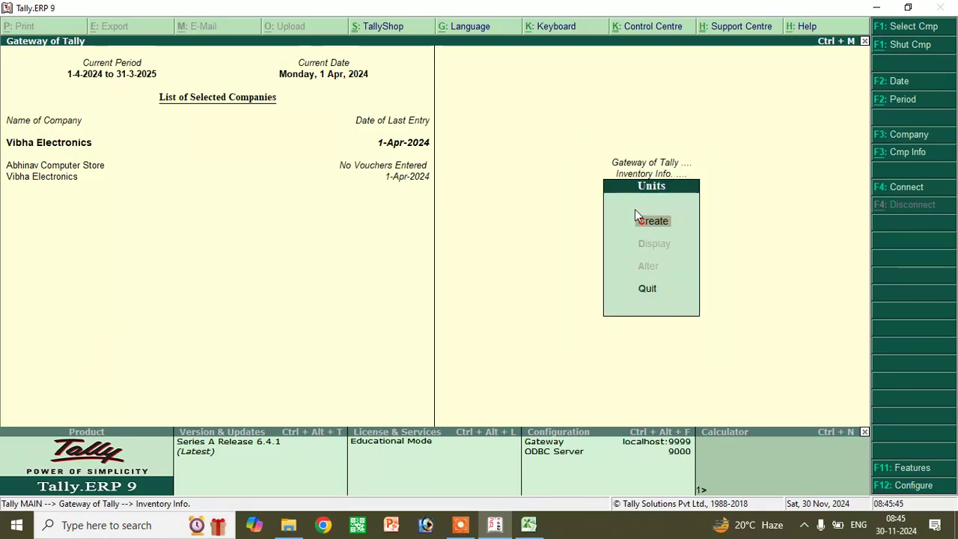
{"action": "left_click", "coordinate": [635, 214]}
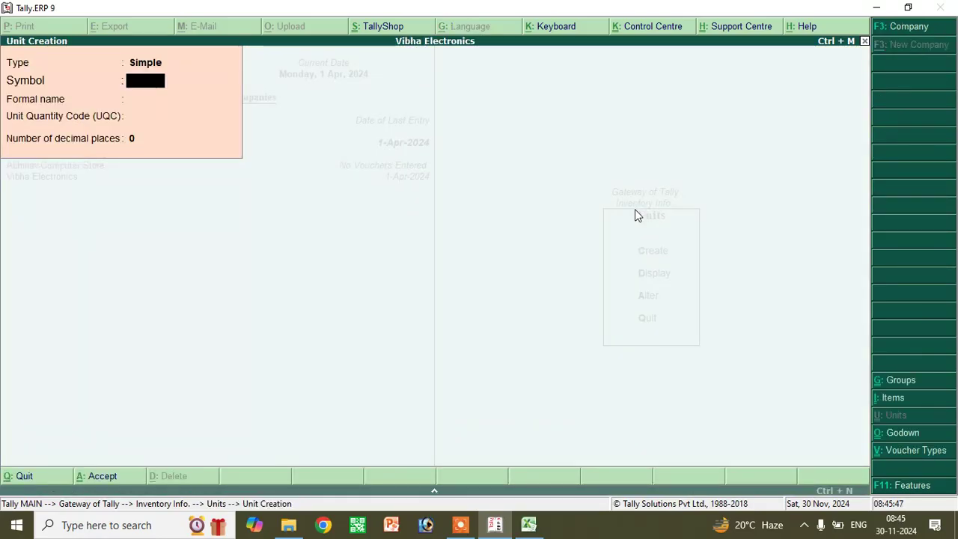
{"action": "key", "text": "Return"}
{"action": "type", "text": "Piec"}
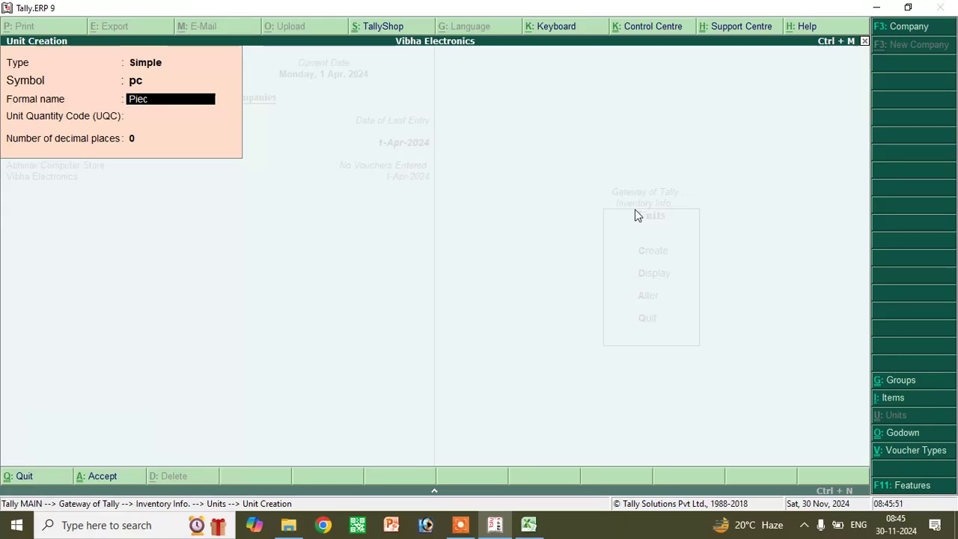
{"action": "key", "text": "Return"}
{"action": "key", "text": "Return"}
{"action": "key", "text": "Return"}
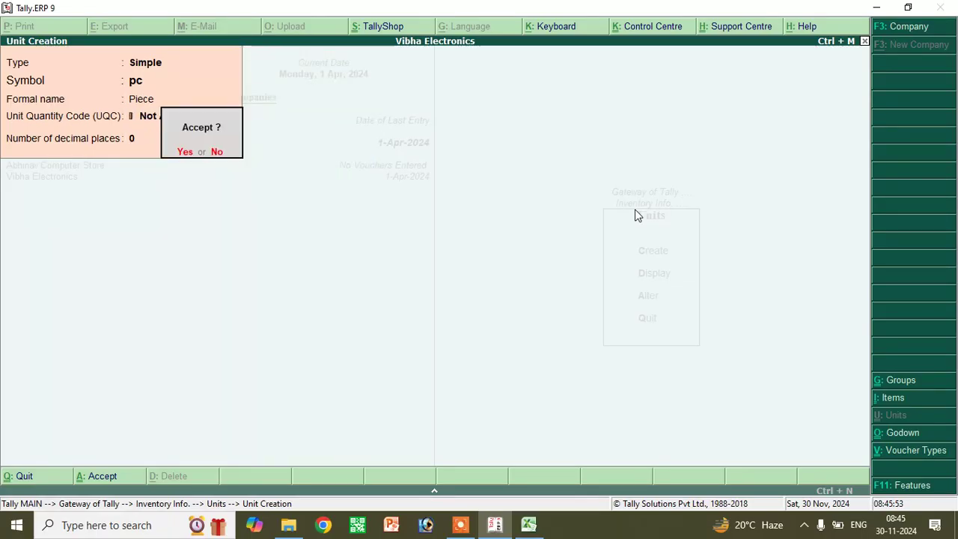
{"action": "key", "text": "Return"}
{"action": "key", "text": "Escape"}
{"action": "key", "text": "Return"}
- Check the Samsung s20 and Realme M12C stock item names in the Excel notes
{"action": "key", "text": "Escape"}
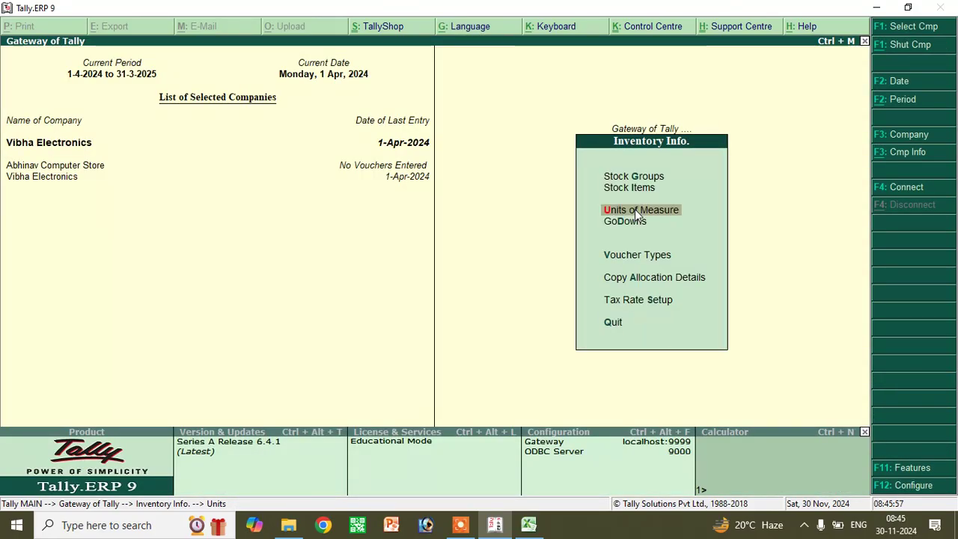
{"action": "left_click", "coordinate": [639, 188]}
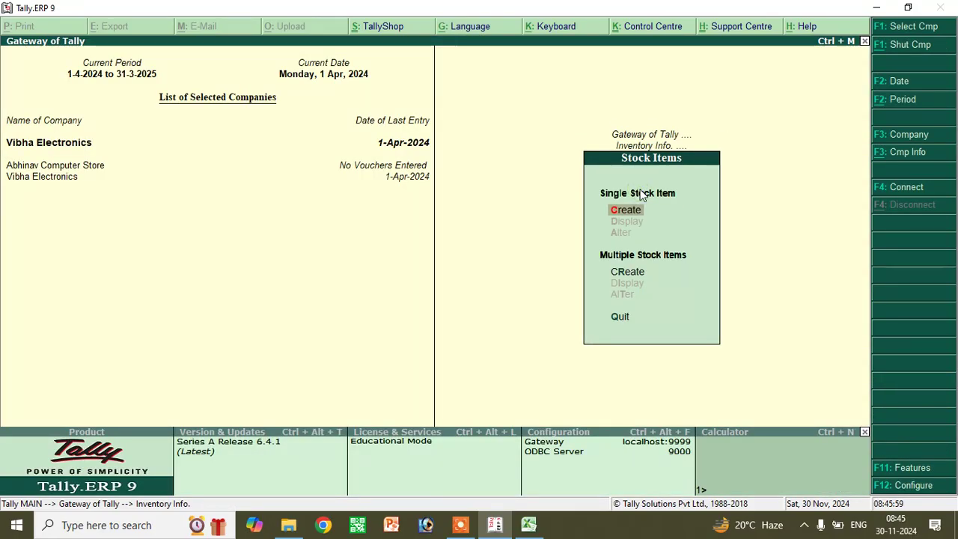
{"action": "key", "text": "Escape"}
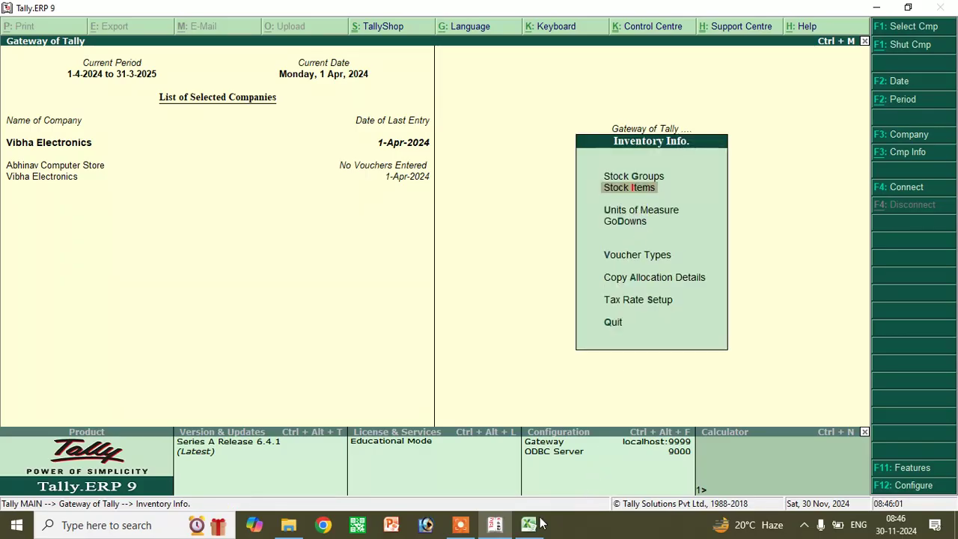
{"action": "left_click", "coordinate": [538, 523]}
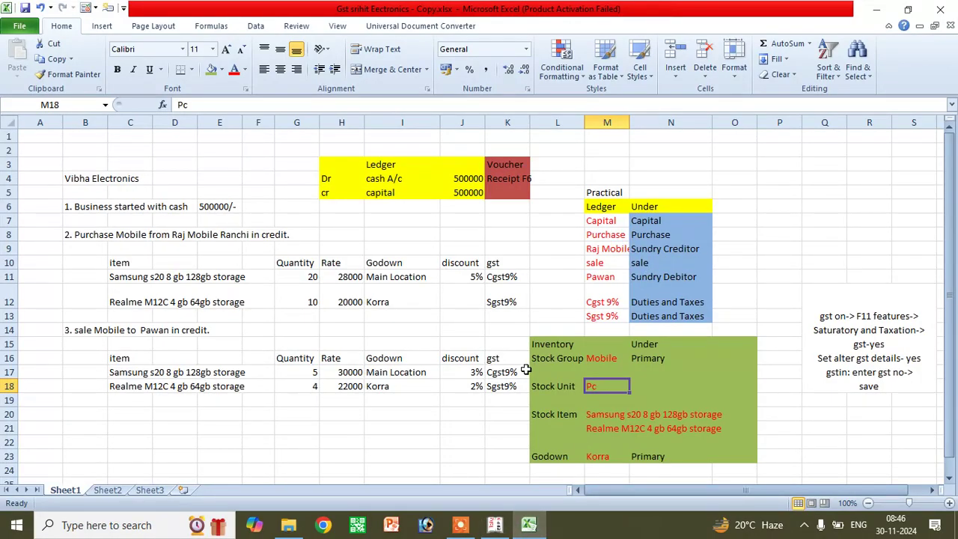
{"action": "left_click", "coordinate": [130, 298]}
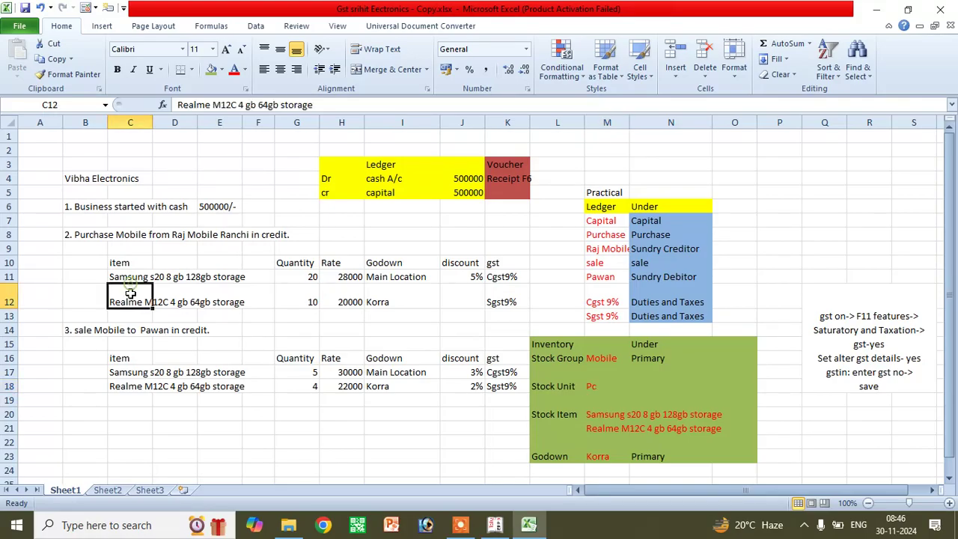
{"action": "left_click", "coordinate": [599, 414]}
{"action": "left_click", "coordinate": [607, 425]}
- Back in Tally, open Inventory Info > Stock Items > Create for a single stock item
{"action": "left_click", "coordinate": [503, 533]}
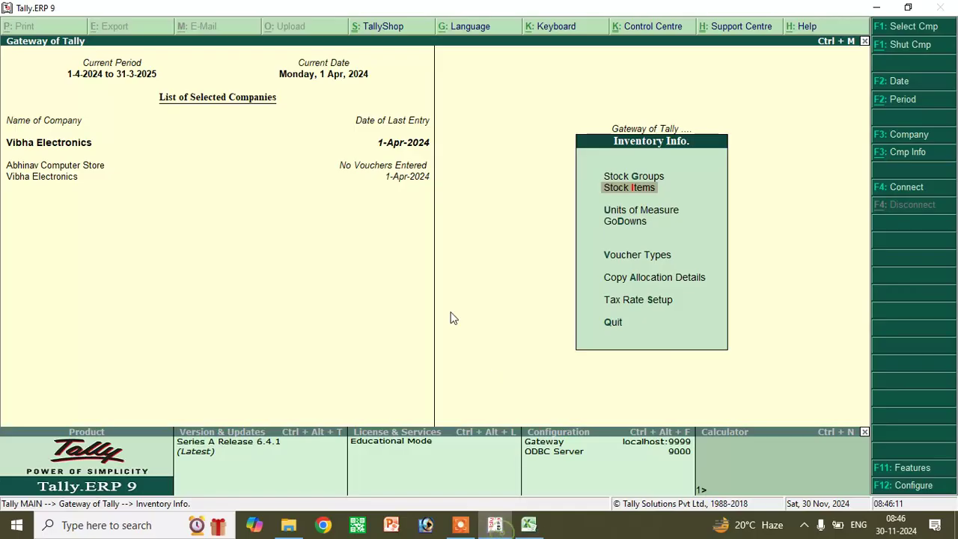
{"action": "left_click", "coordinate": [641, 188]}
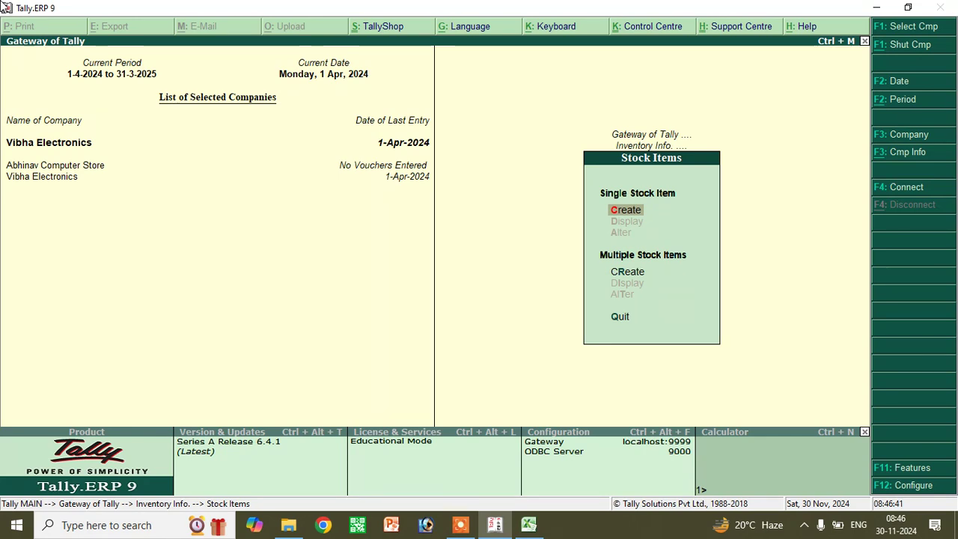
{"action": "key", "text": "Escape"}
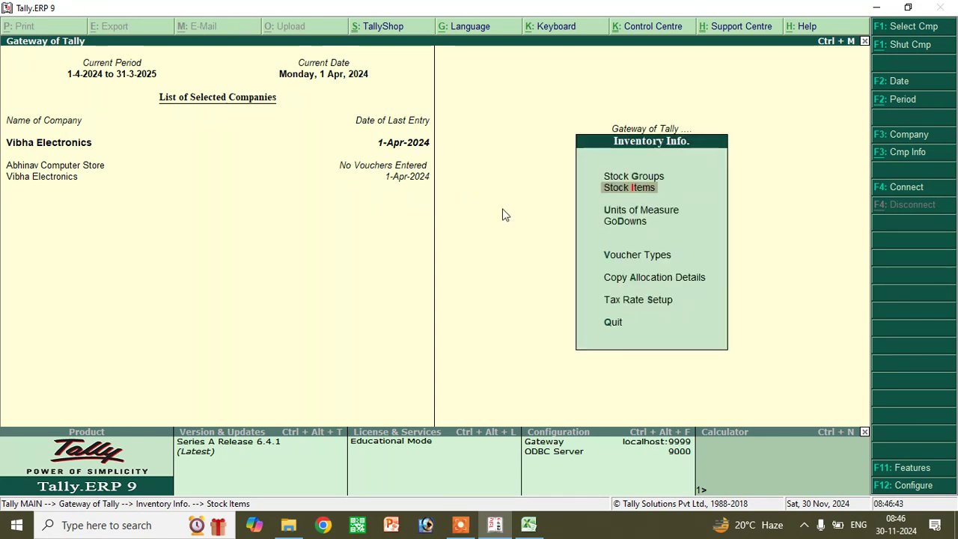
{"action": "key", "text": "Escape"}
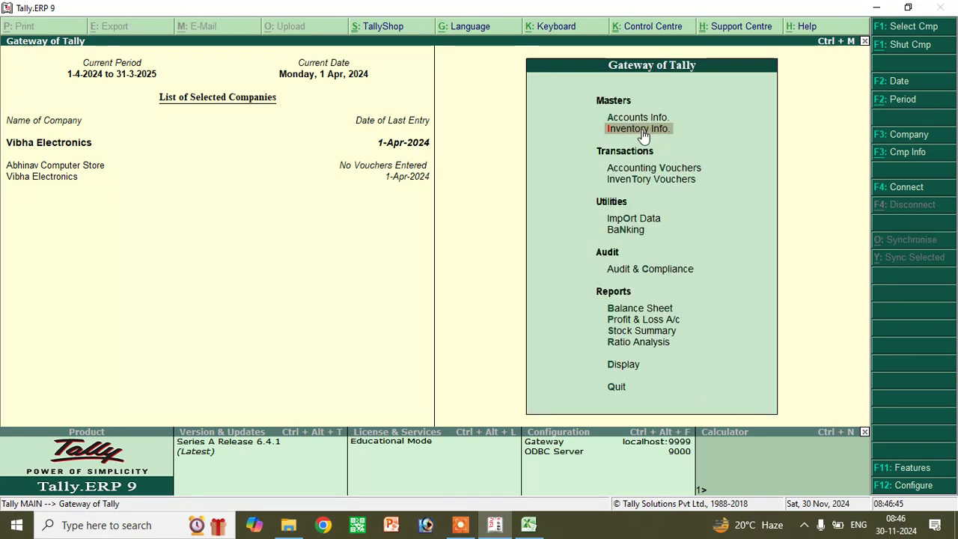
{"action": "left_click", "coordinate": [641, 129]}
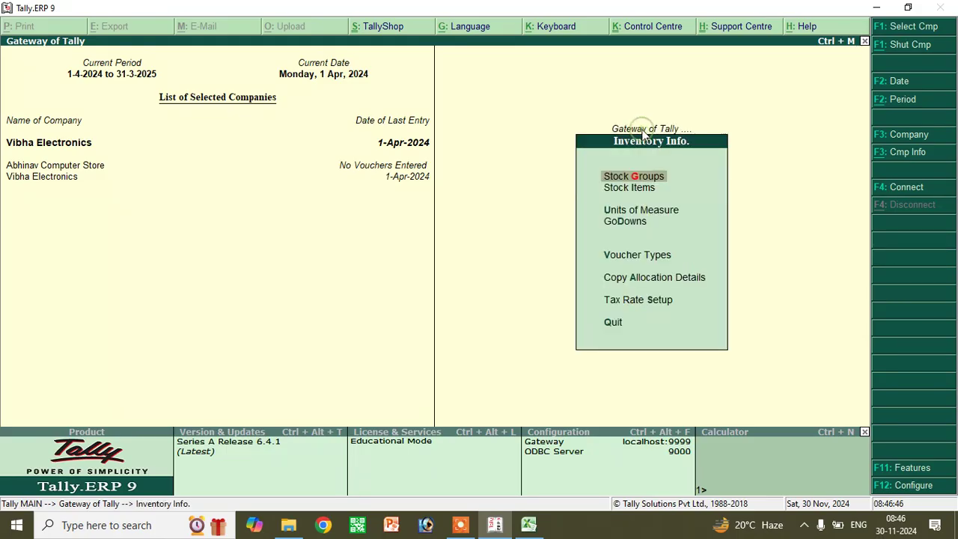
{"action": "left_click", "coordinate": [632, 188]}
{"action": "left_click", "coordinate": [628, 209]}
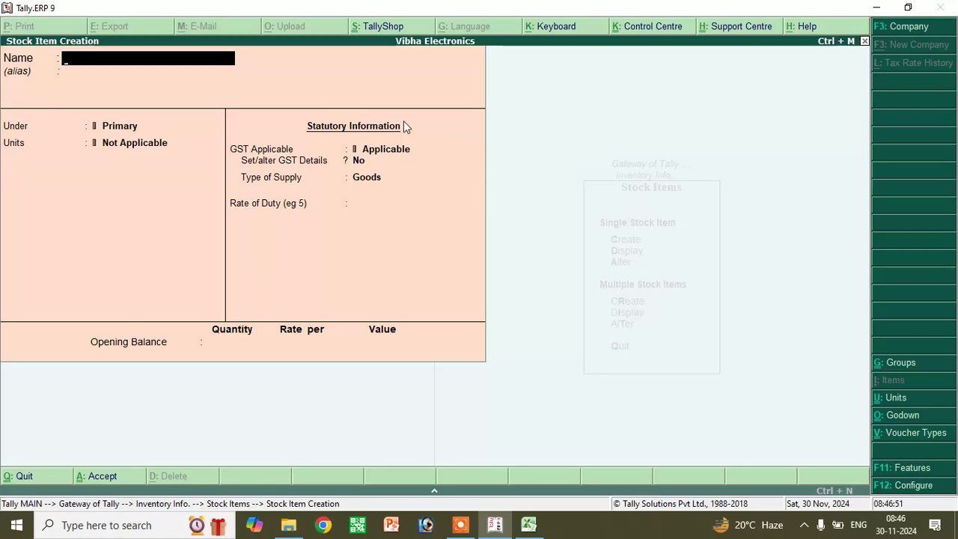
- Create stock item 'Samsung S20 8gb Ram 128 St' under Mobile with unit pc and GST details on
{"action": "type", "text": "Sams"}
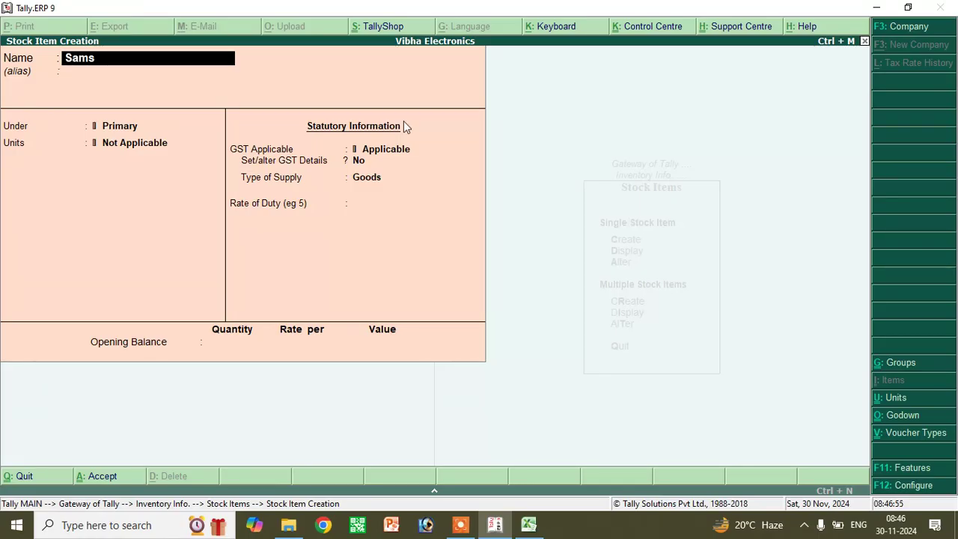
{"action": "type", "text": "ung S20"}
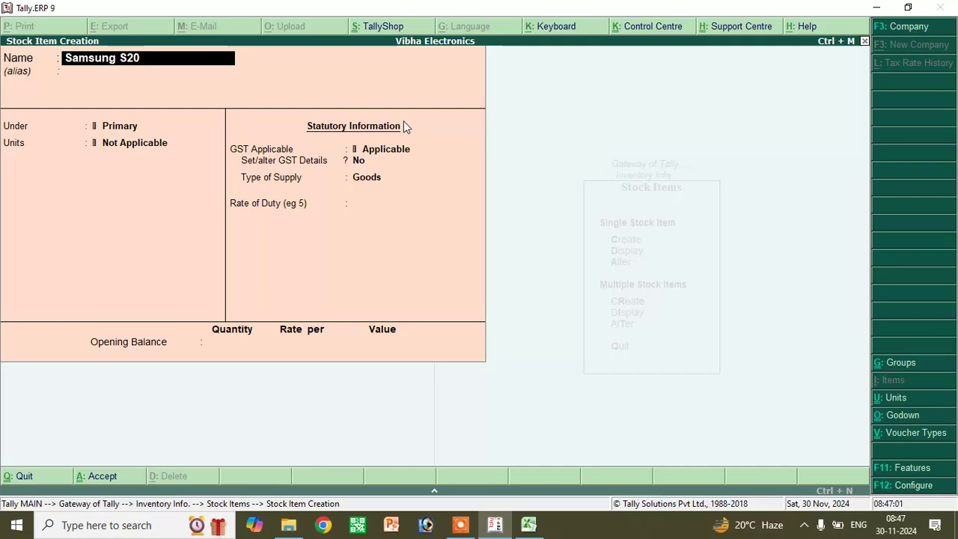
{"action": "type", "text": " 8gb Ram"}
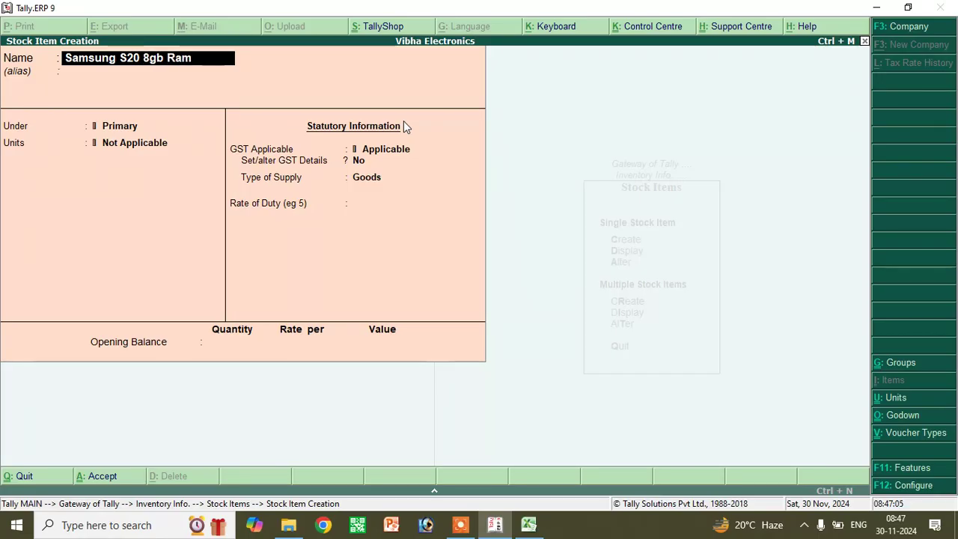
{"action": "type", "text": " 128 "}
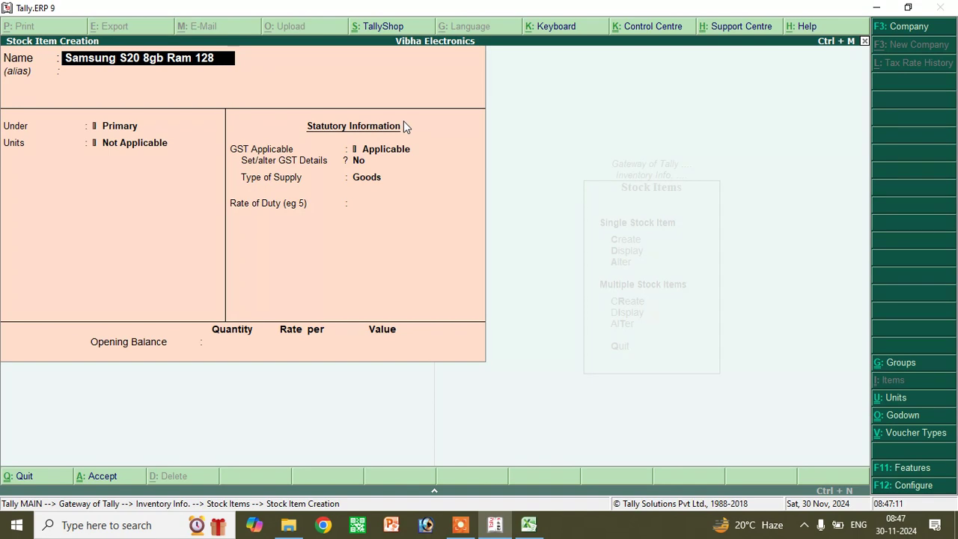
{"action": "type", "text": "St"}
{"action": "key", "text": "Return"}
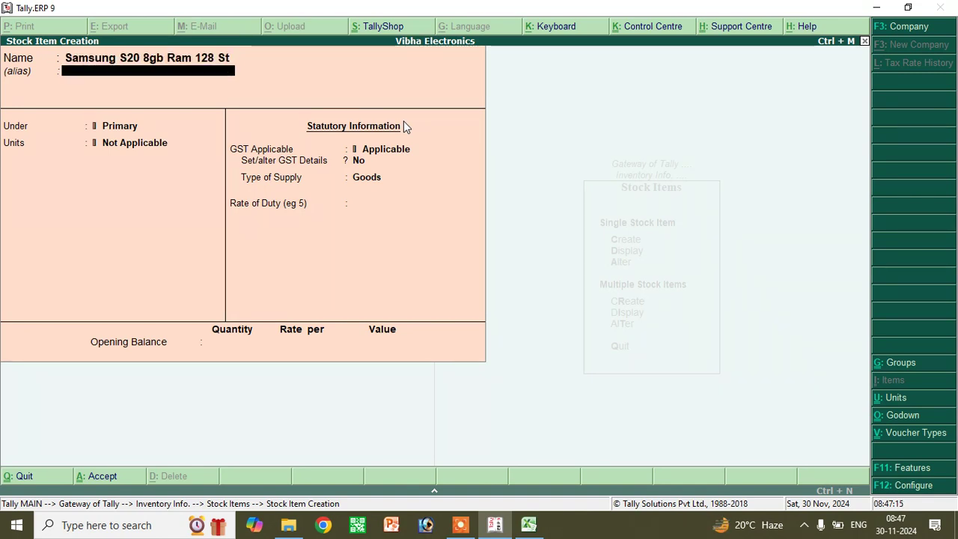
{"action": "key", "text": "Return"}
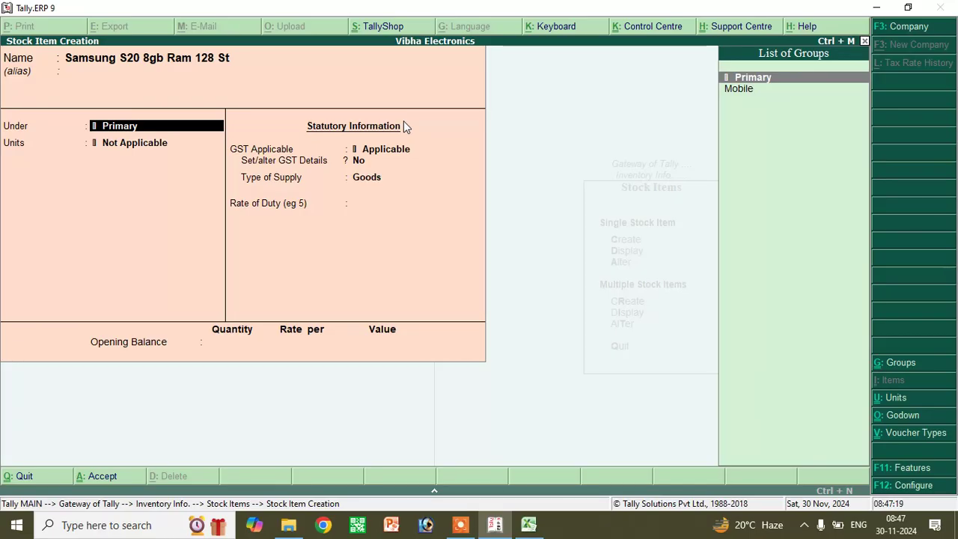
{"action": "key", "text": "Down"}
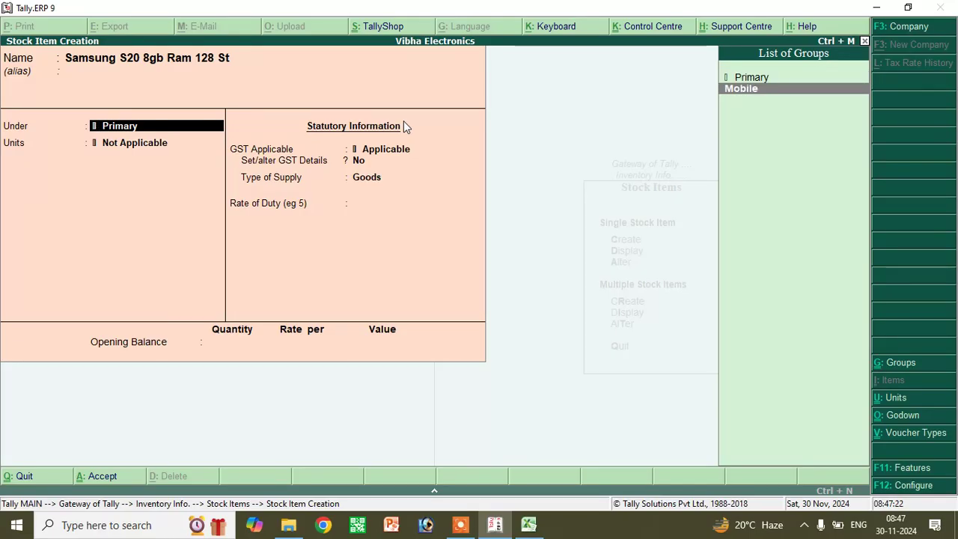
{"action": "key", "text": "Return"}
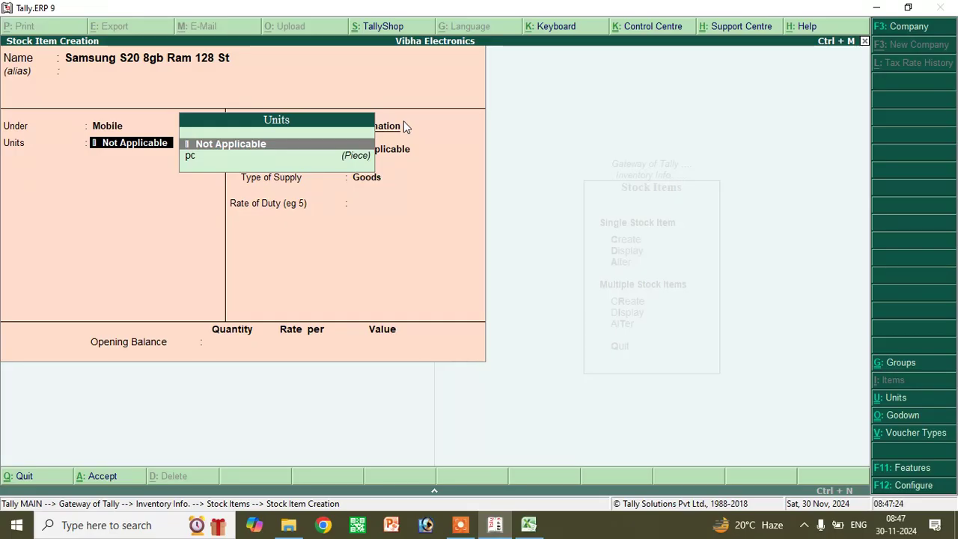
{"action": "key", "text": "Down"}
{"action": "key", "text": "Return"}
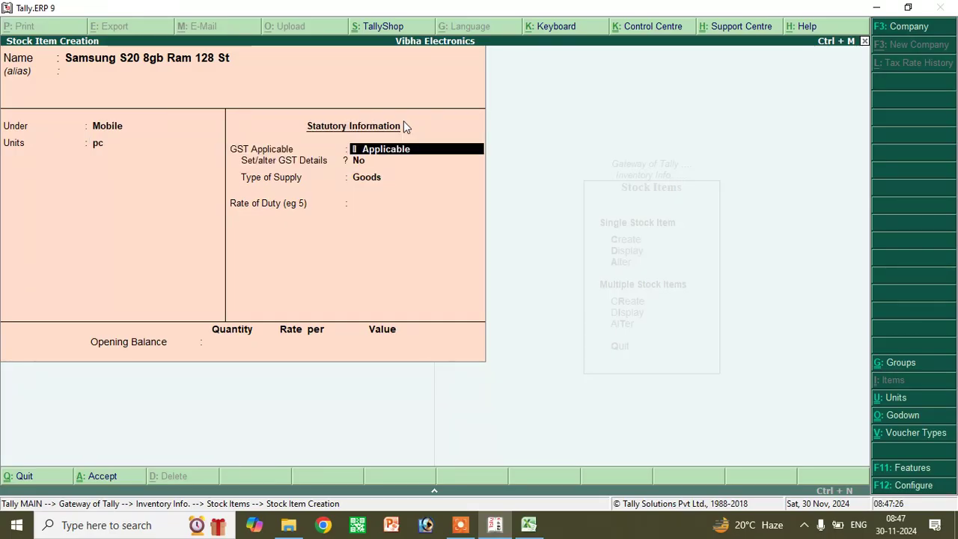
{"action": "key", "text": "Return"}
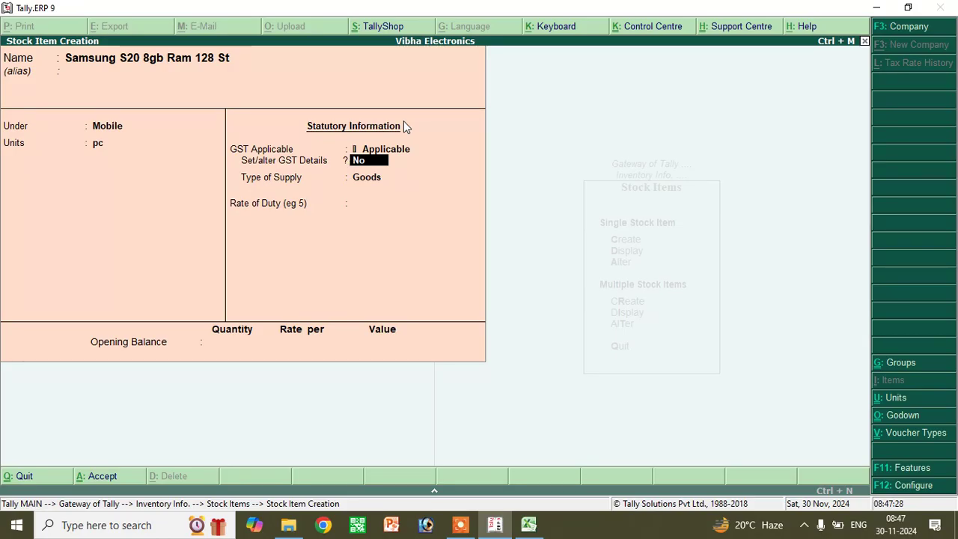
{"action": "type", "text": "yes"}
{"action": "key", "text": "Return"}
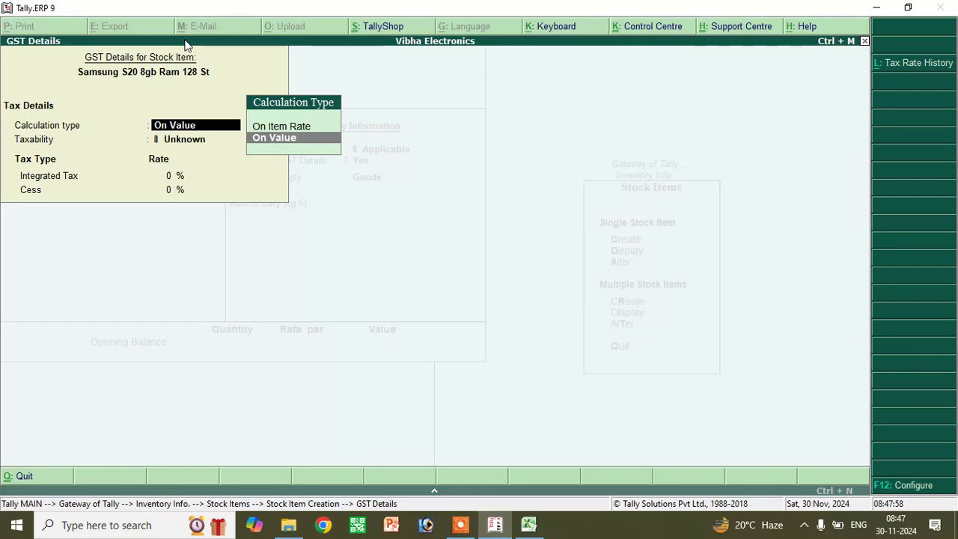
- Make Samsung S20 taxable On Value at 18% IGST, save, and begin item 'Realme m12c 4 Gb 64 St'
{"action": "key", "text": "Up"}
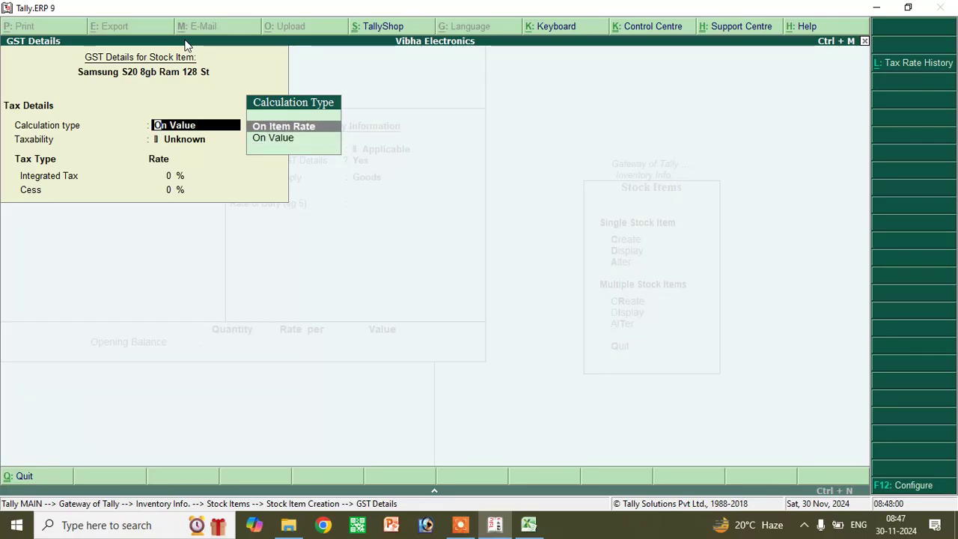
{"action": "key", "text": "Down"}
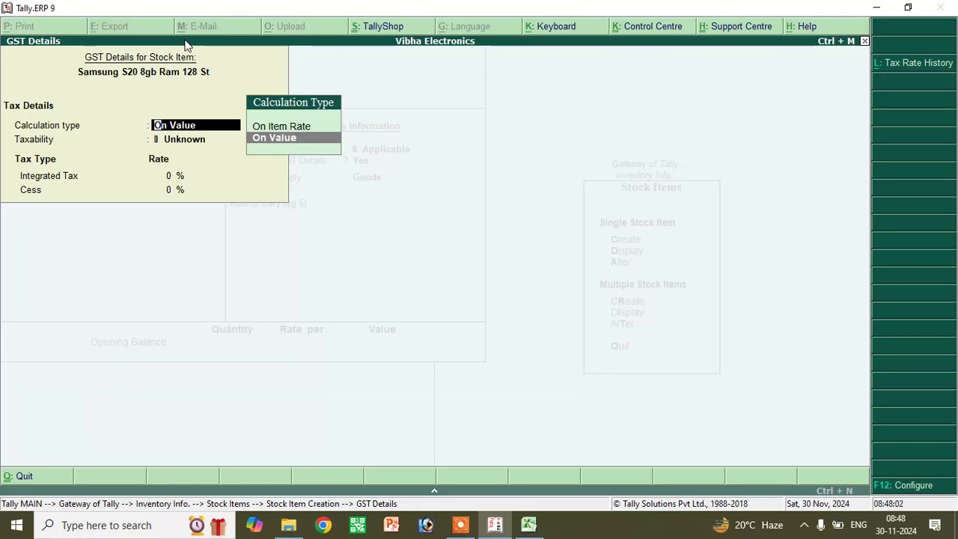
{"action": "key", "text": "Return"}
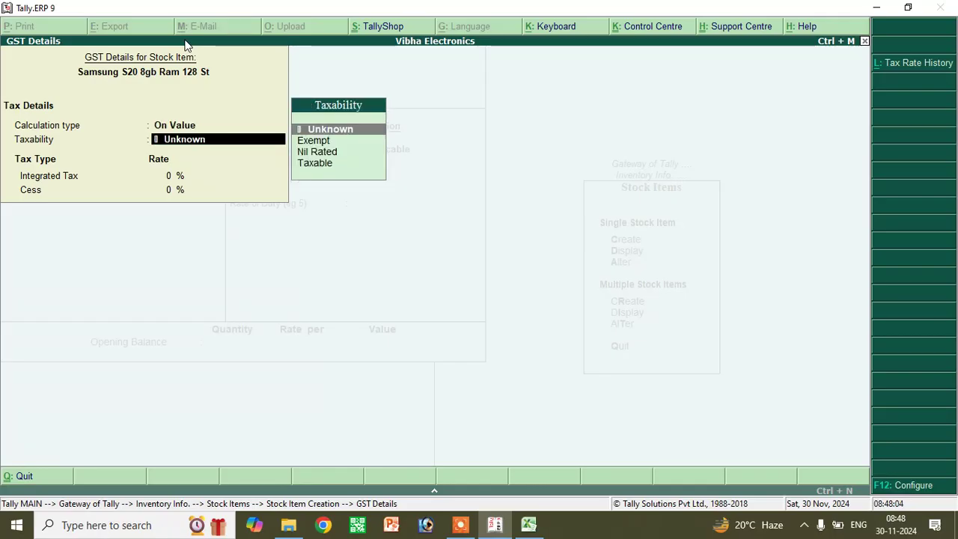
{"action": "key", "text": "Down"}
{"action": "key", "text": "Down"}
{"action": "key", "text": "Down"}
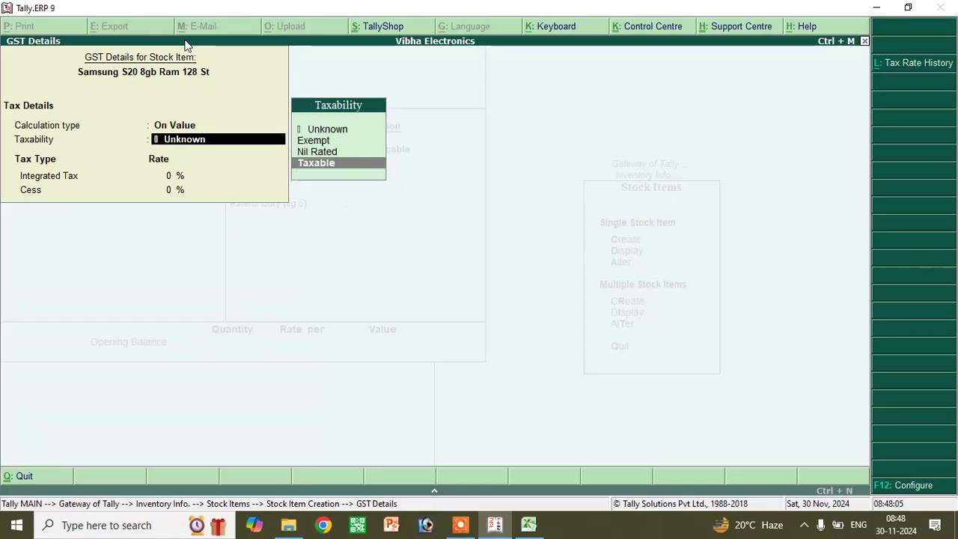
{"action": "key", "text": "Return"}
{"action": "type", "text": "18"}
{"action": "key", "text": "Return"}
{"action": "key", "text": "Return"}
{"action": "key", "text": "Return"}
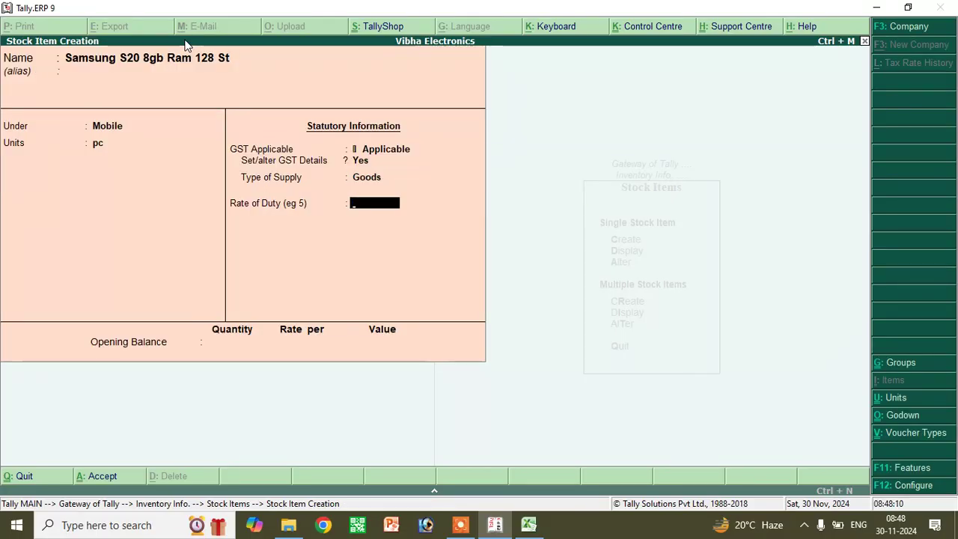
{"action": "key", "text": "Return"}
{"action": "key", "text": "Return"}
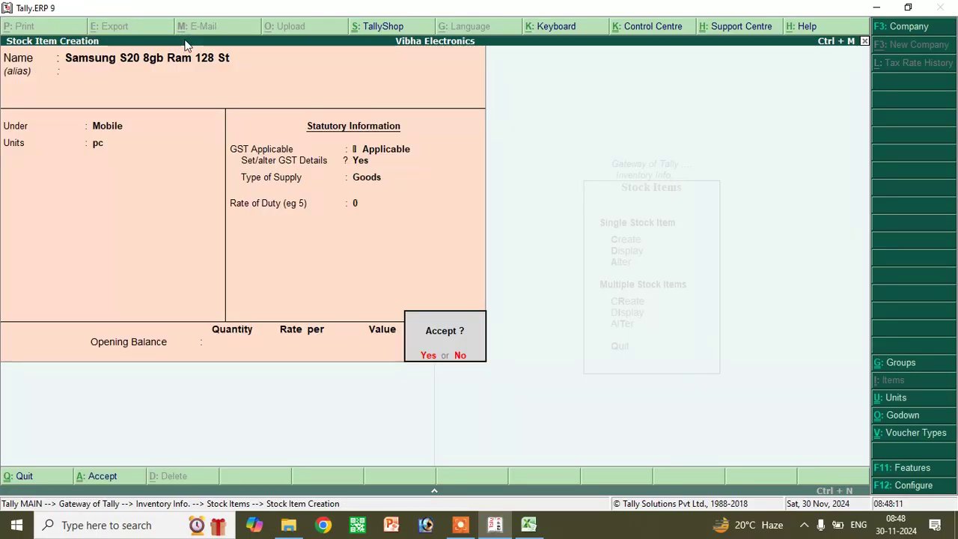
{"action": "type", "text": "yR"}
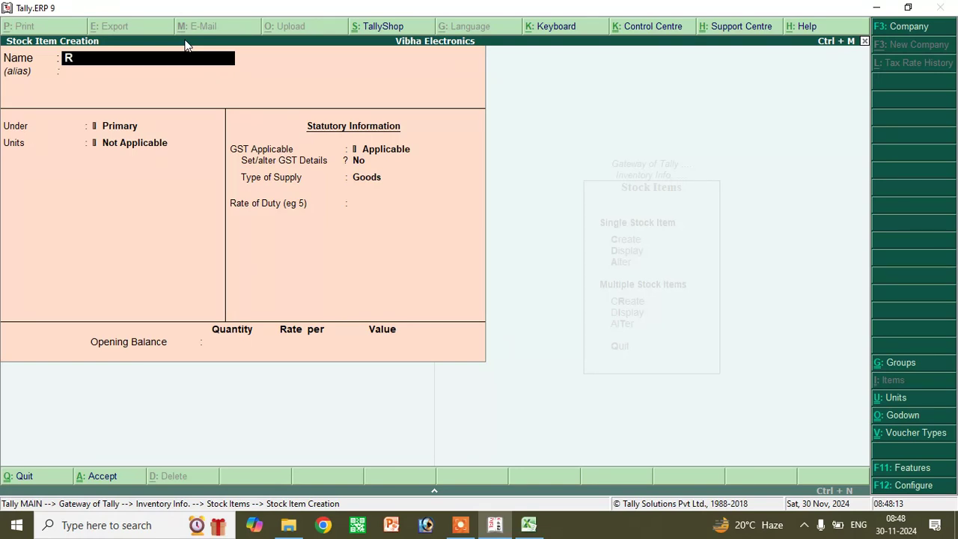
{"action": "type", "text": "ealme "}
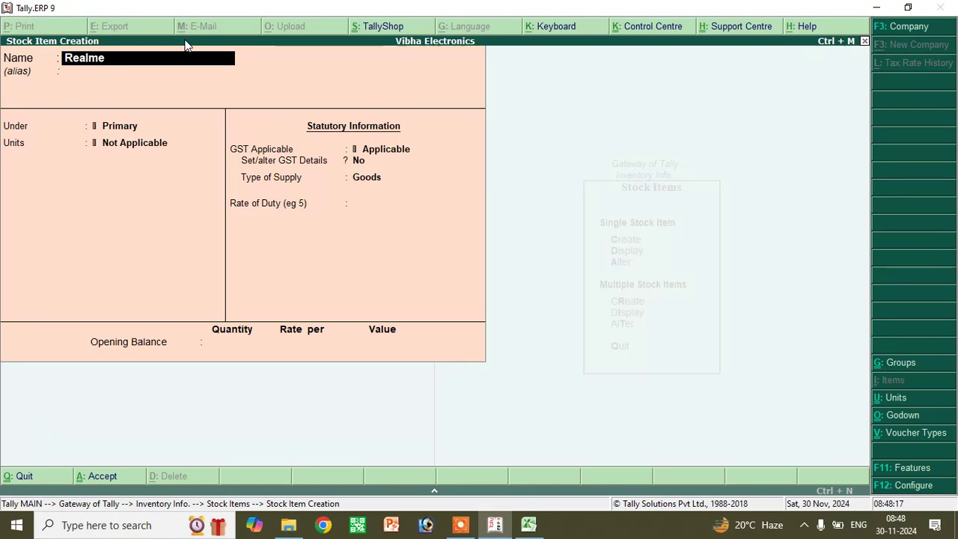
{"action": "type", "text": "m12c"}
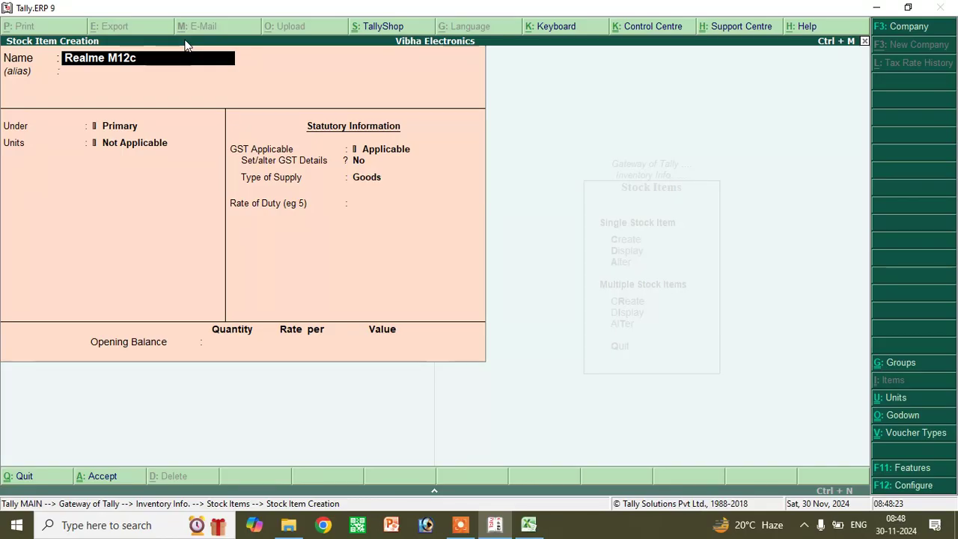
{"action": "type", "text": " 4 Gb"}
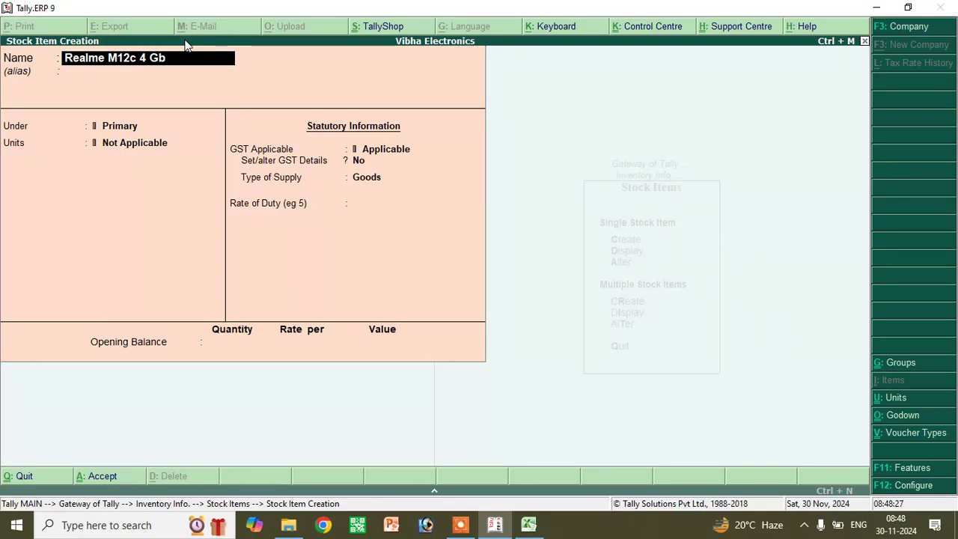
{"action": "type", "text": " 64"}
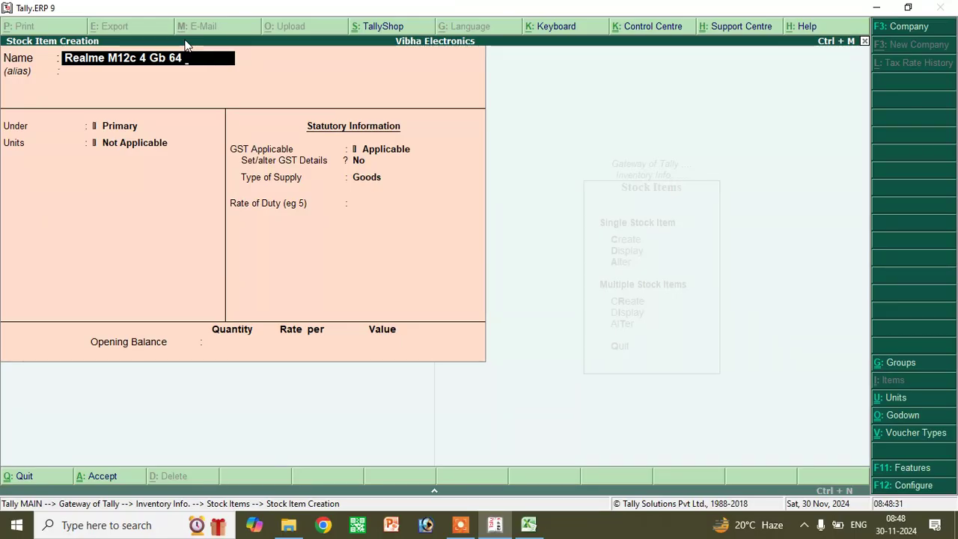
{"action": "type", "text": " St"}
- Name the item Realme M12c 4 Gb 64 St, under the Mobile group with unit pc
{"action": "key", "text": "Return"}
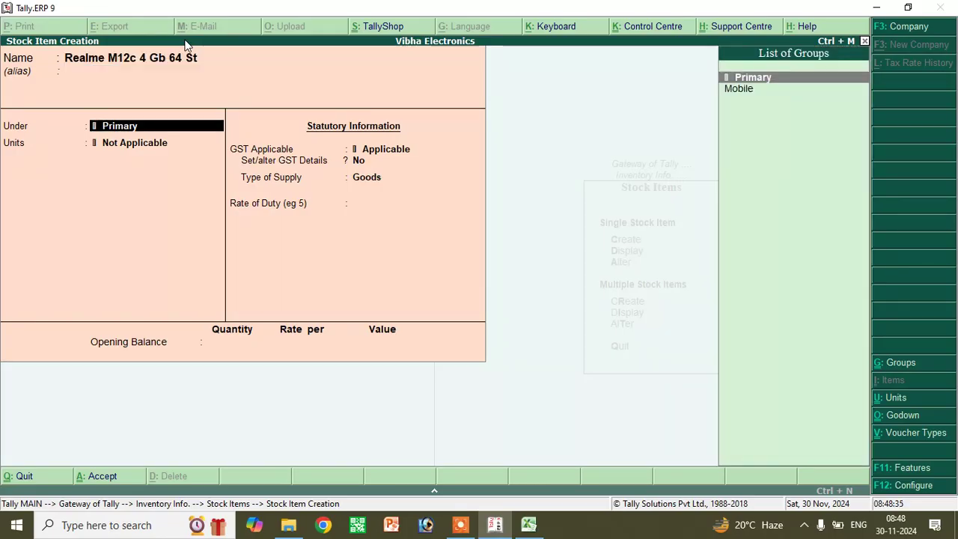
{"action": "key", "text": "Down"}
{"action": "key", "text": "Return"}
{"action": "key", "text": "Down"}
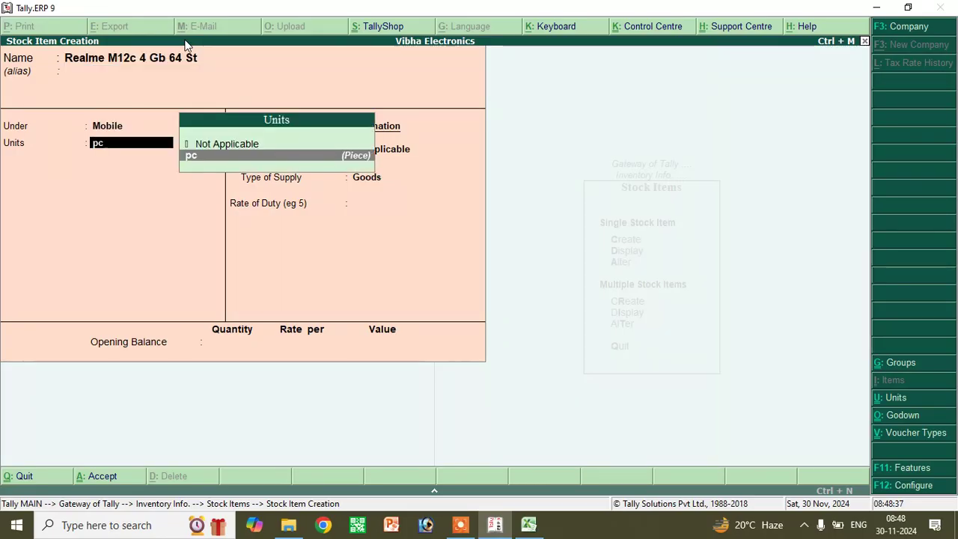
{"action": "key", "text": "Return"}
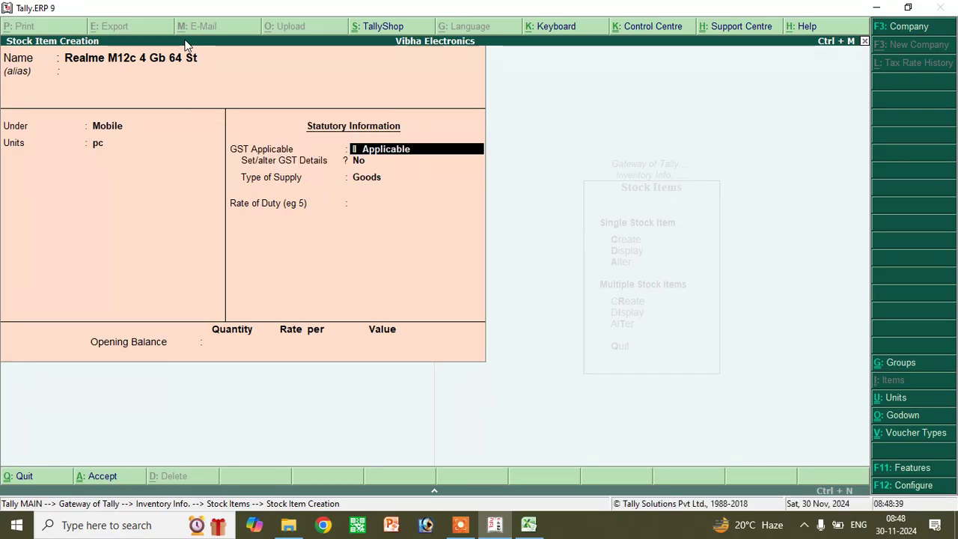
- Set its GST details to On Value, Taxable at 18%, as Goods, and save the item
{"action": "key", "text": "Return"}
{"action": "key", "text": "y"}
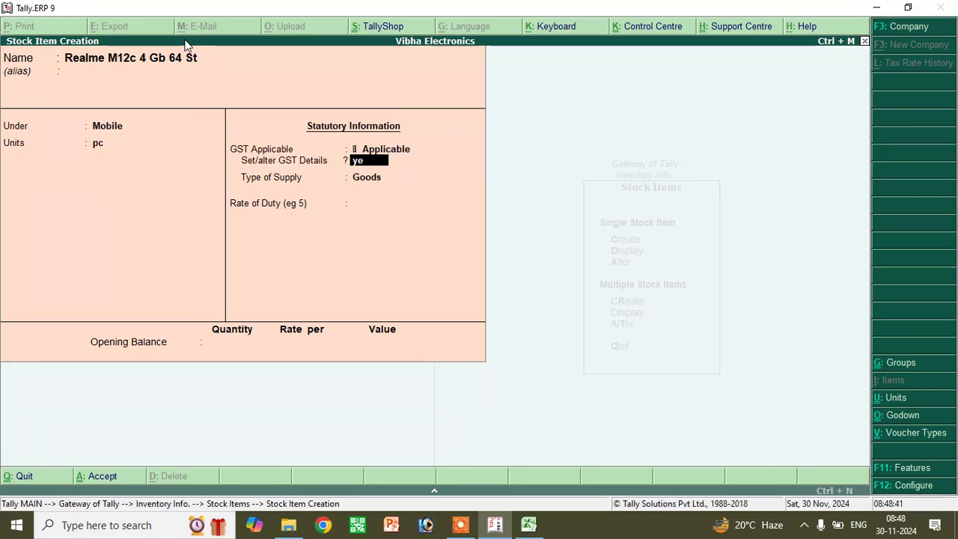
{"action": "key", "text": "Return"}
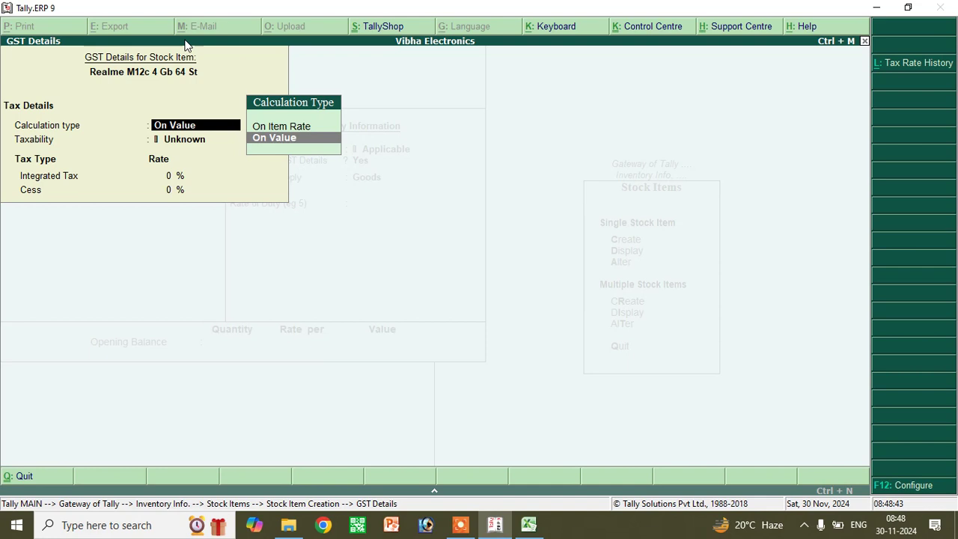
{"action": "key", "text": "Return"}
{"action": "key", "text": "Down"}
{"action": "key", "text": "Down"}
{"action": "key", "text": "Down"}
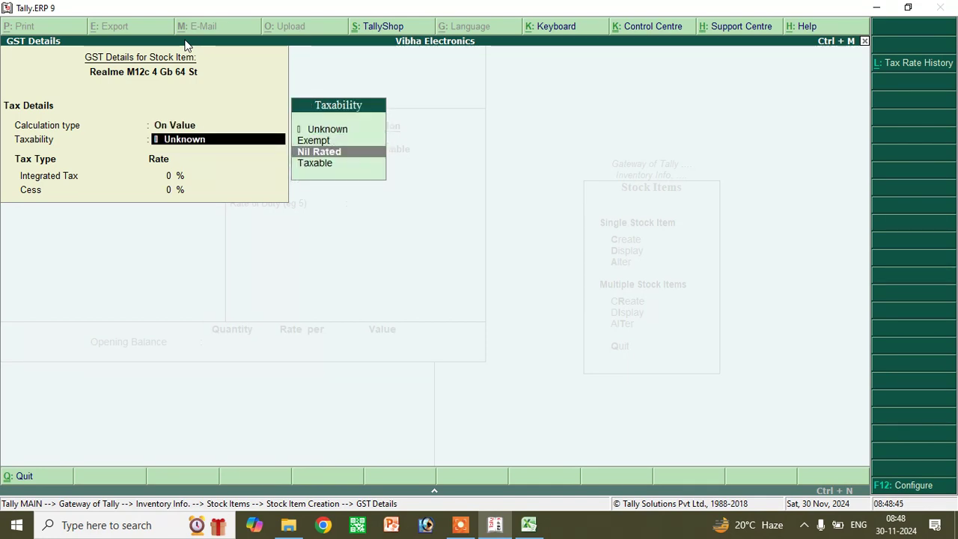
{"action": "key", "text": "Return"}
{"action": "type", "text": "18"}
{"action": "key", "text": "ctrl+a"}
{"action": "key", "text": "Return"}
{"action": "key", "text": "Return"}
{"action": "key", "text": "Return"}
{"action": "key", "text": "Return"}
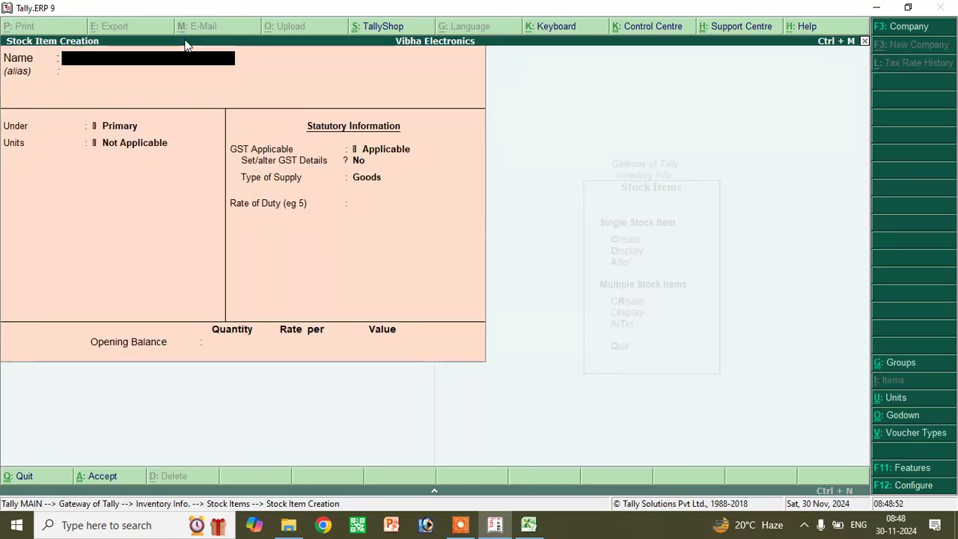
{"action": "key", "text": "Escape"}
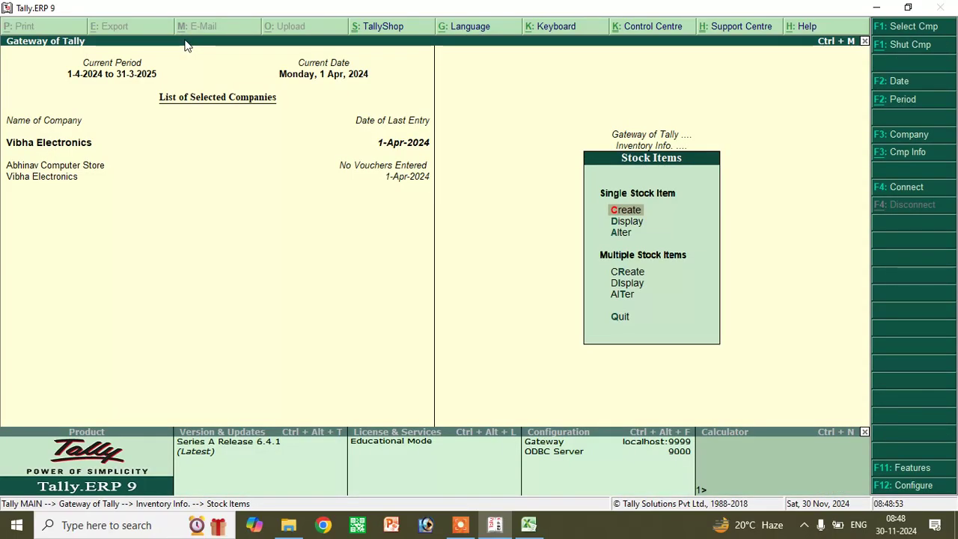
- Go back to Gateway of Tally and open Inventory Info > Godowns
{"action": "key", "text": "Escape"}
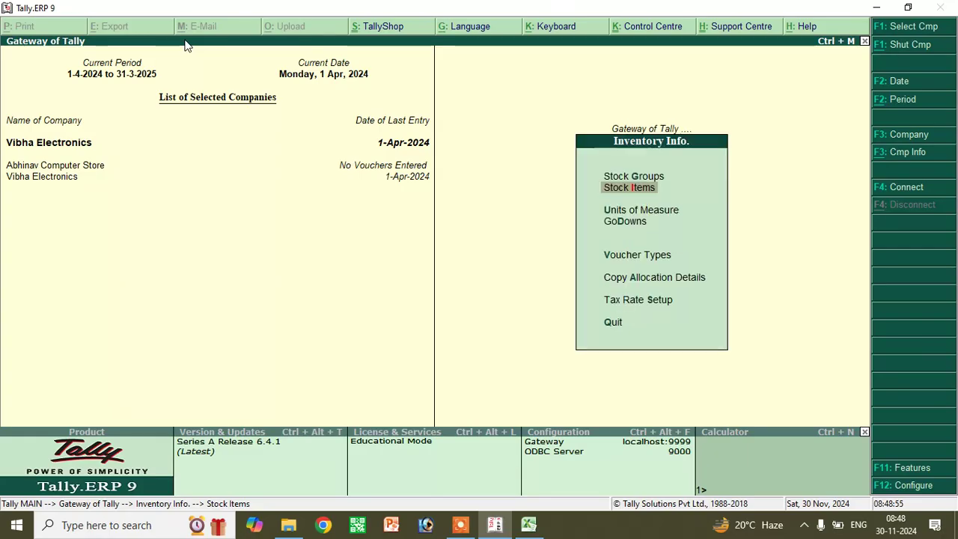
{"action": "key", "text": "Escape"}
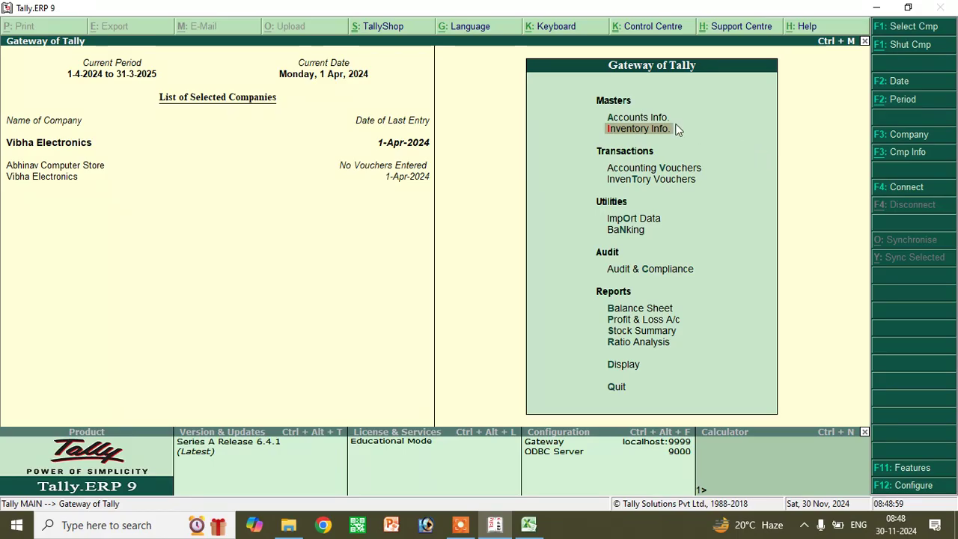
{"action": "left_click", "coordinate": [628, 131]}
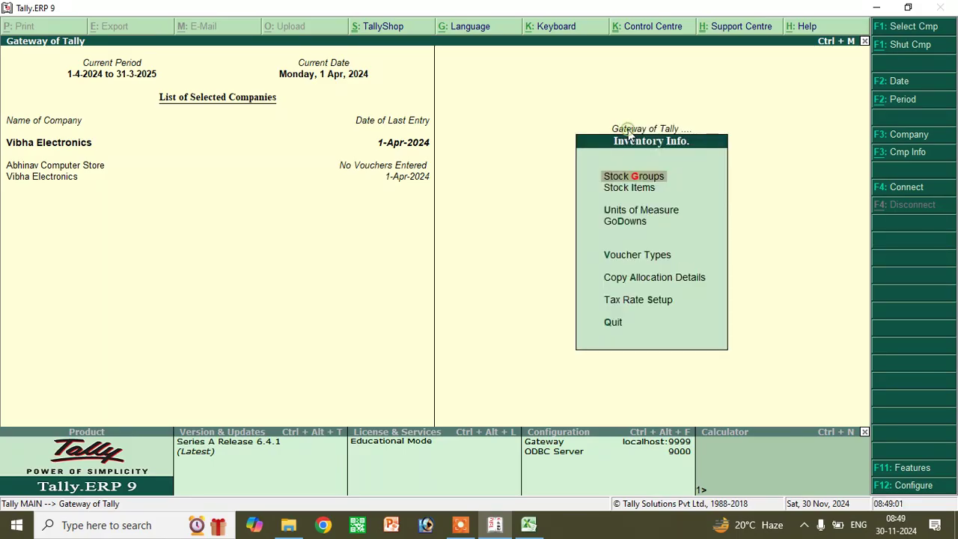
{"action": "left_click", "coordinate": [624, 221]}
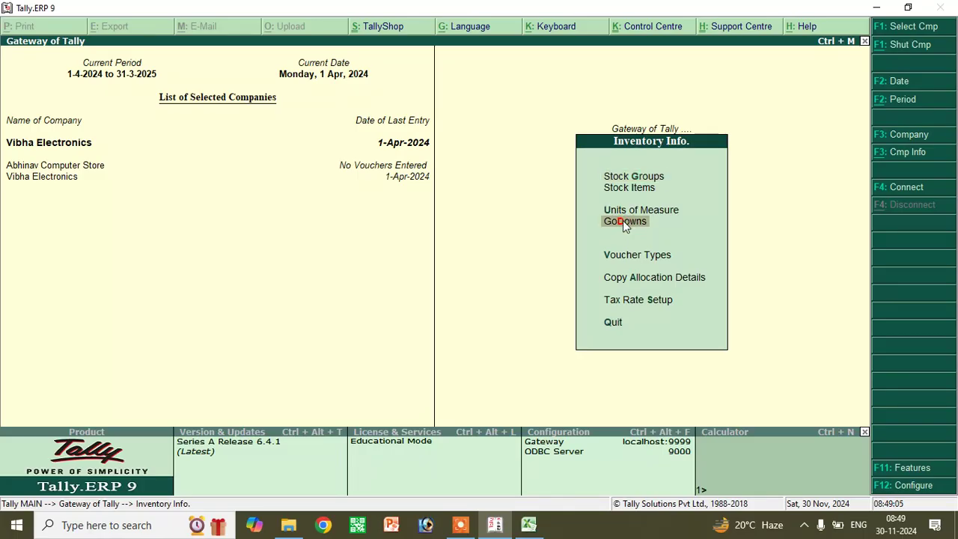
{"action": "left_click", "coordinate": [624, 222]}
- Create a godown named Korra under Primary and return to the Gateway of Tally
{"action": "left_click", "coordinate": [631, 211]}
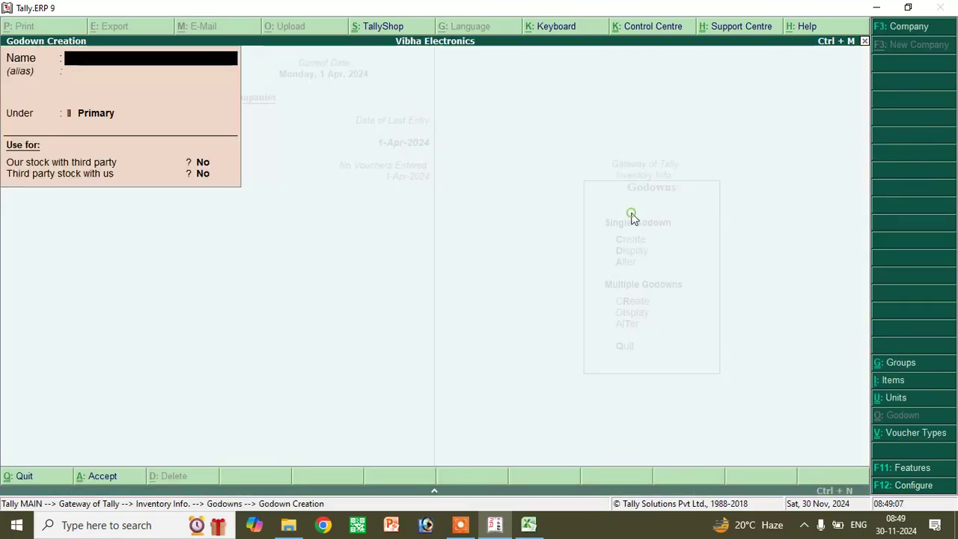
{"action": "type", "text": "Korra"}
{"action": "key", "text": "Return"}
{"action": "key", "text": "Return"}
{"action": "key", "text": "Return"}
{"action": "key", "text": "Return"}
{"action": "key", "text": "Return"}
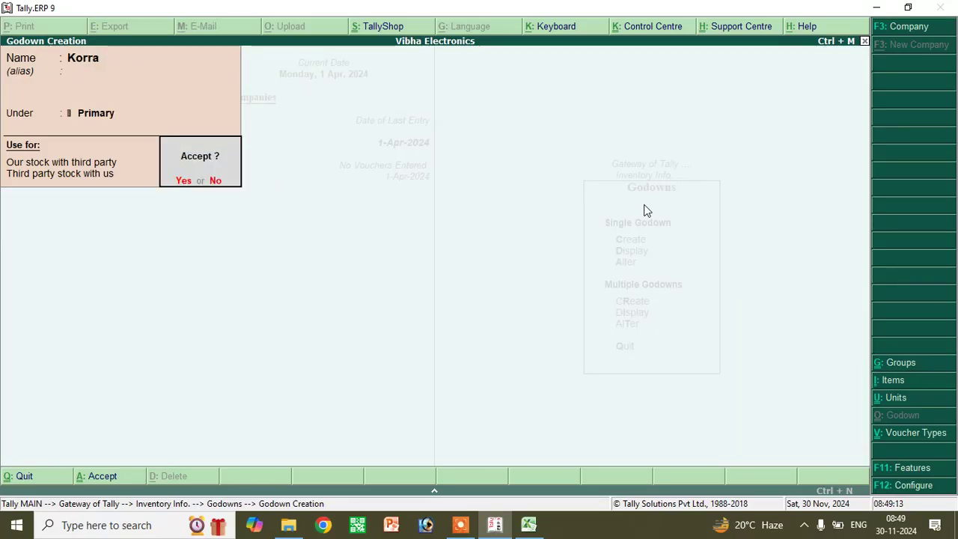
{"action": "key", "text": "Escape"}
{"action": "key", "text": "Escape"}
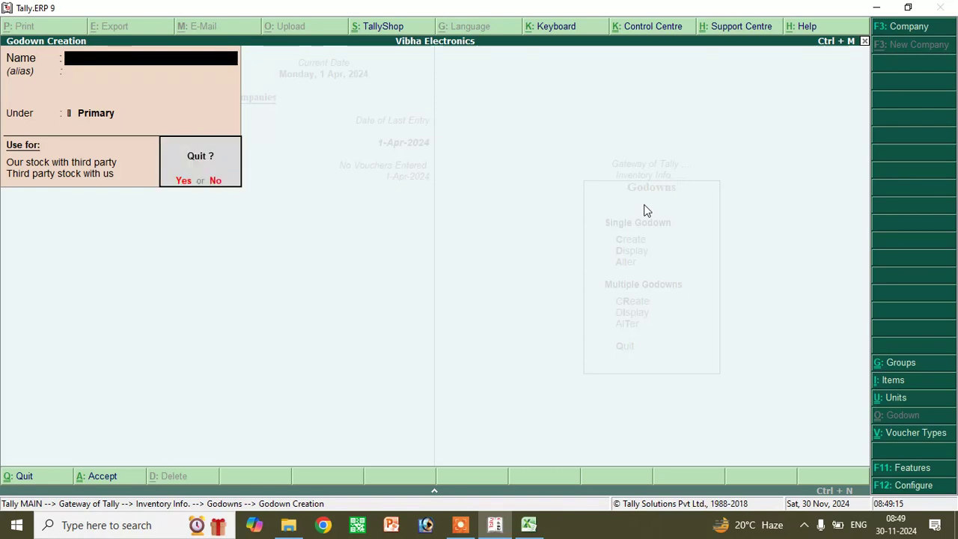
{"action": "key", "text": "Return"}
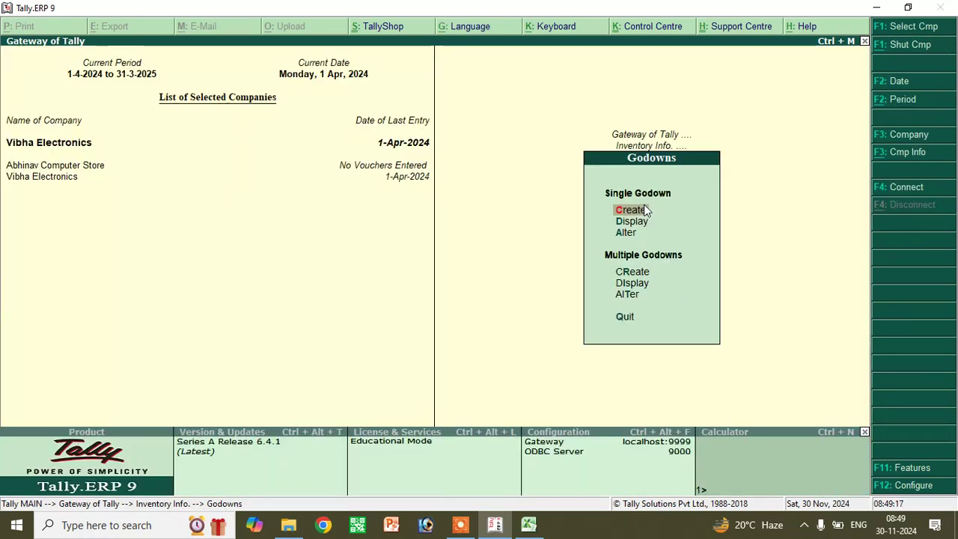
{"action": "key", "text": "Escape"}
{"action": "key", "text": "Escape"}
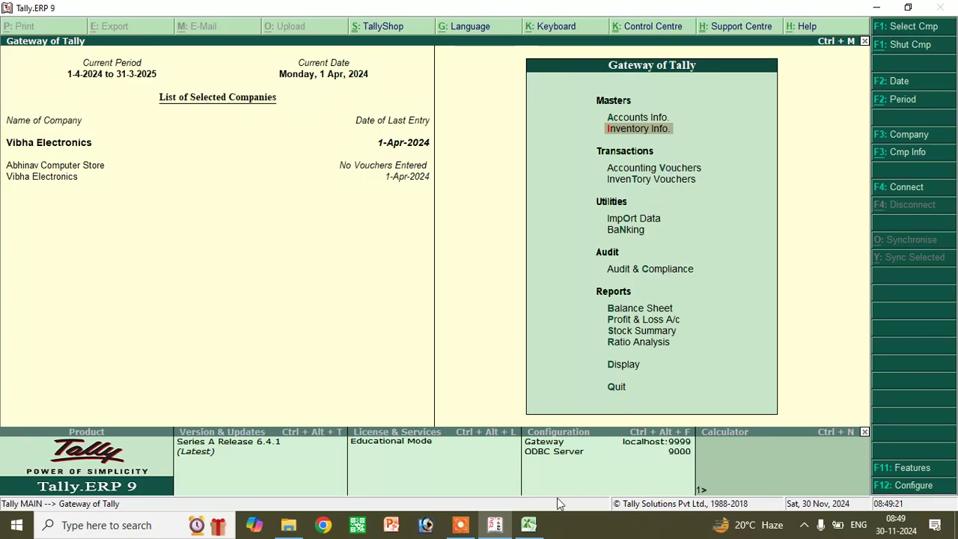
- Review the Samsung and Realme quantities, rates, godowns, discount and GST in Excel rows C11:K12
{"action": "left_click", "coordinate": [528, 525]}
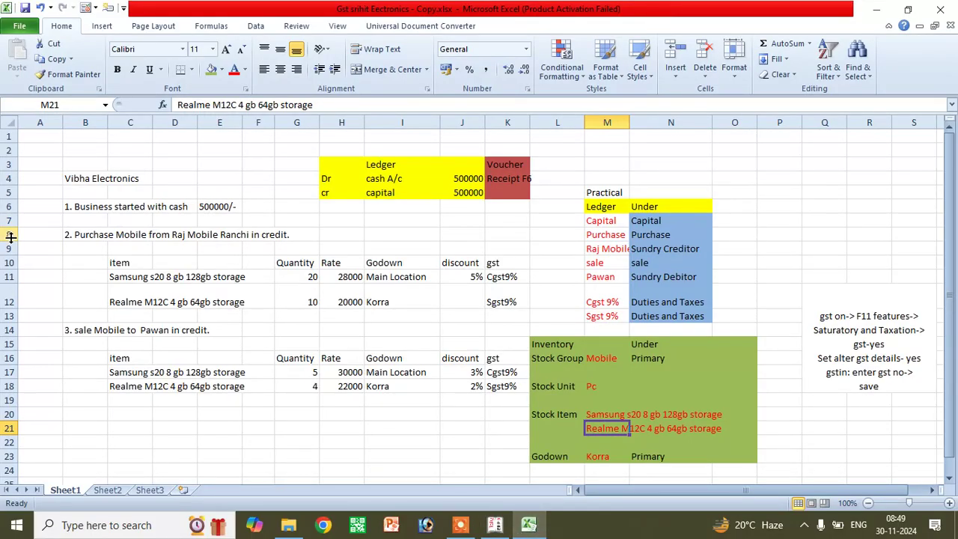
{"action": "left_click_drag", "start_coordinate": [122, 276], "coordinate": [503, 307]}
{"action": "left_click_drag", "start_coordinate": [503, 307], "coordinate": [503, 307]}
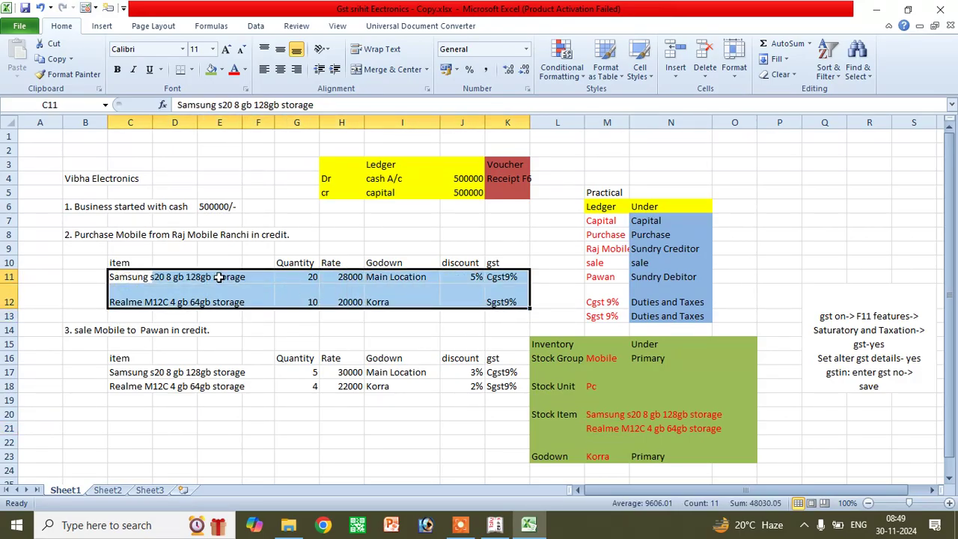
{"action": "left_click", "coordinate": [300, 303]}
{"action": "left_click", "coordinate": [350, 278]}
{"action": "left_click", "coordinate": [349, 299]}
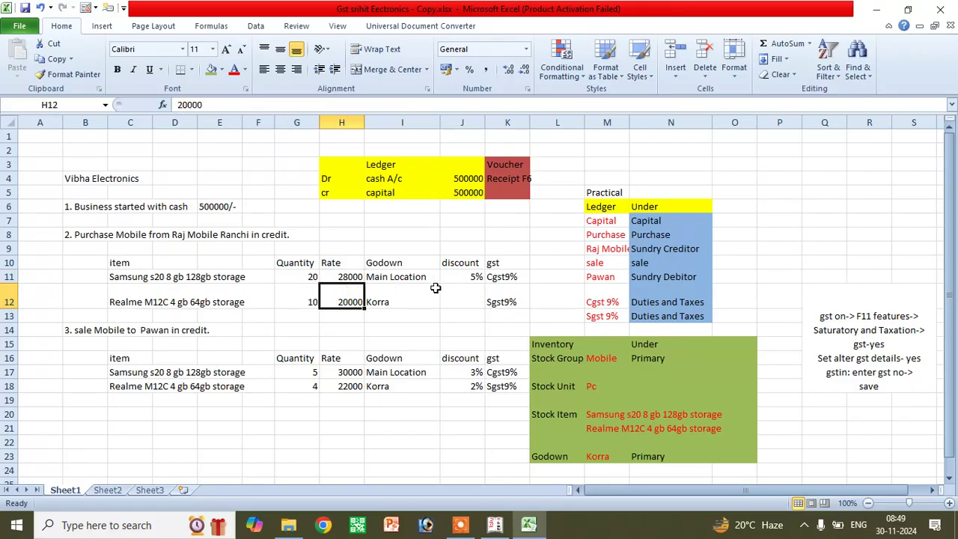
{"action": "left_click", "coordinate": [425, 276]}
{"action": "left_click", "coordinate": [397, 302]}
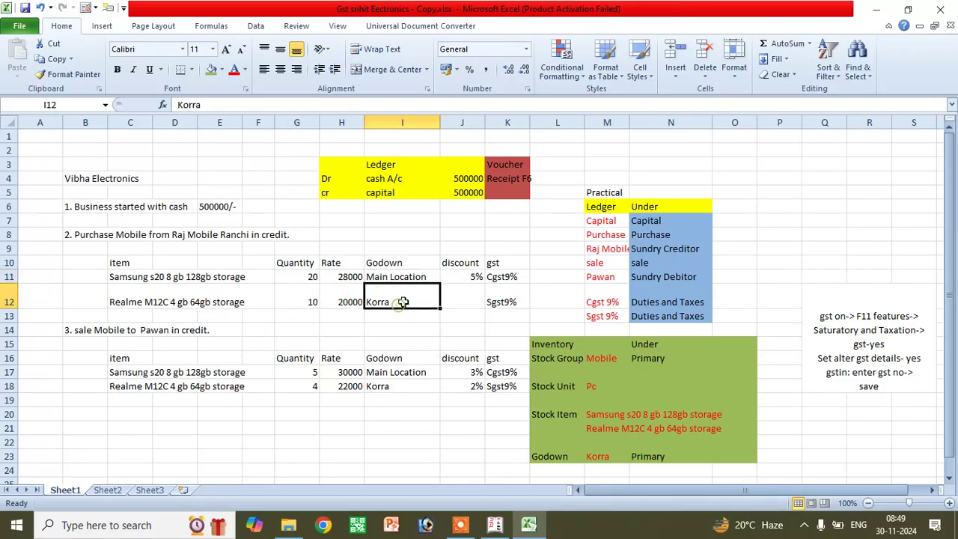
{"action": "left_click", "coordinate": [478, 277]}
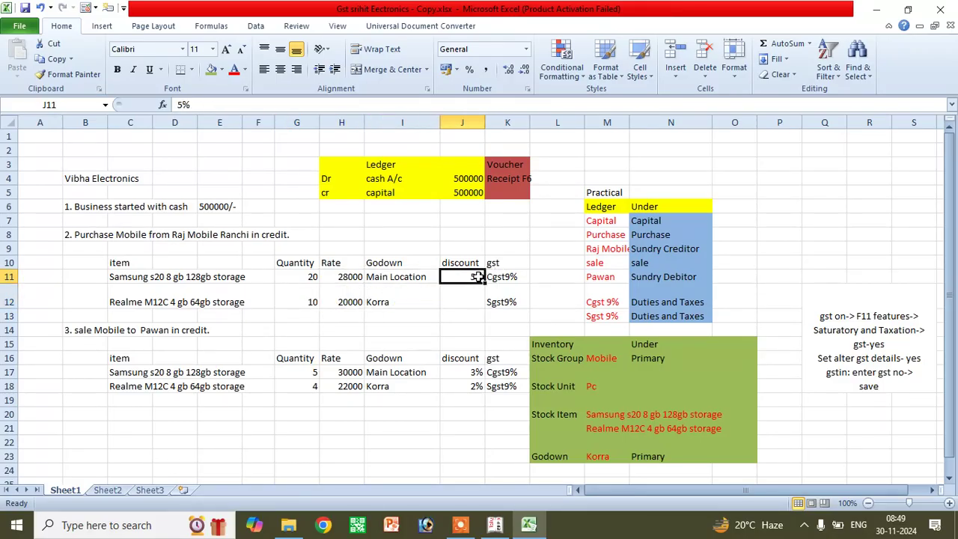
{"action": "left_click", "coordinate": [514, 277]}
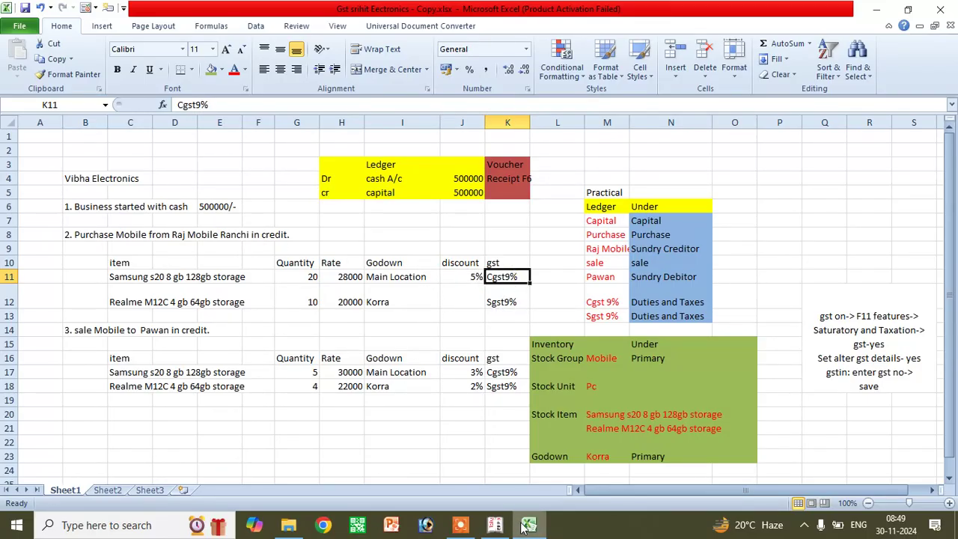
{"action": "left_click", "coordinate": [494, 526]}
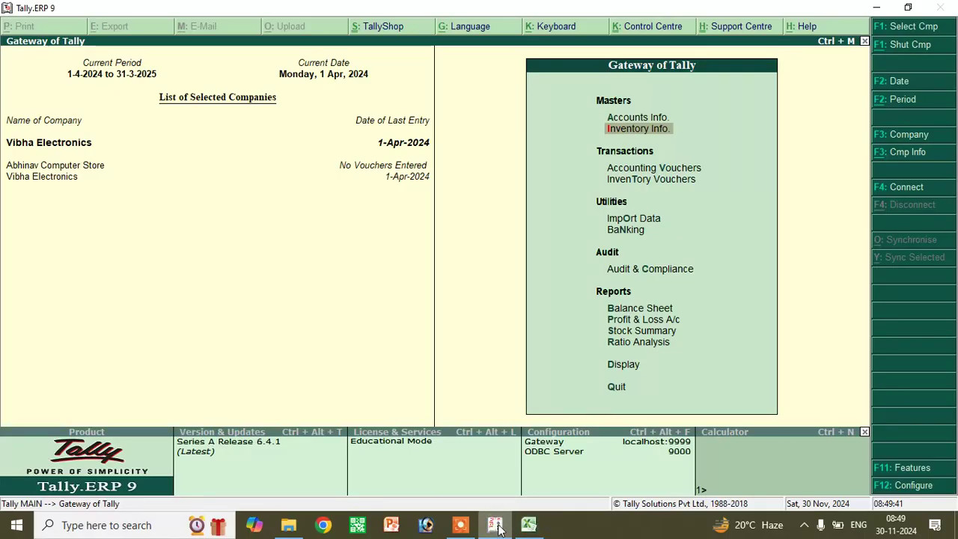
- Start a Purchase voucher with supplier invoice 67ty6, dated 1-Apr-2024, party Raj Mobile
{"action": "left_click", "coordinate": [681, 169]}
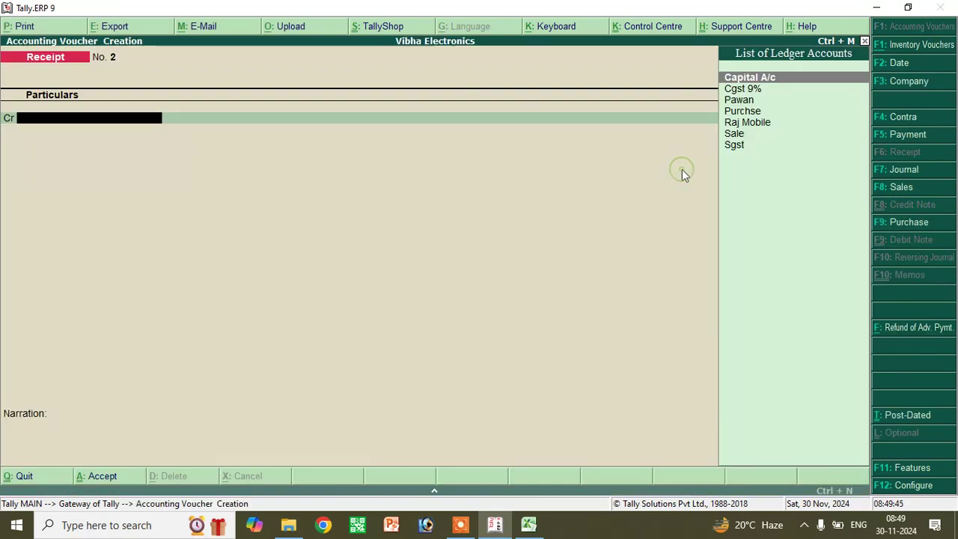
{"action": "left_click", "coordinate": [903, 224]}
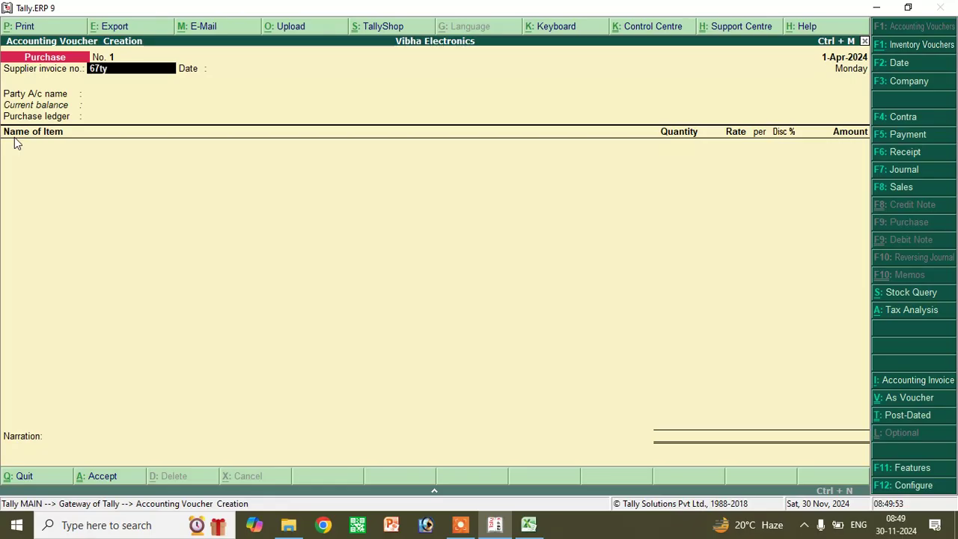
{"action": "type", "text": "67ty6"}
{"action": "key", "text": "Return"}
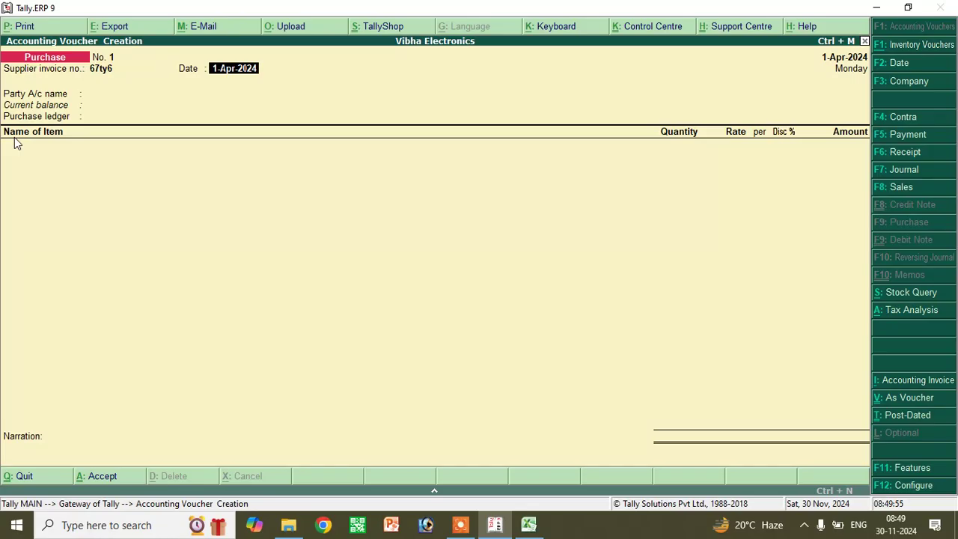
{"action": "key", "text": "Return"}
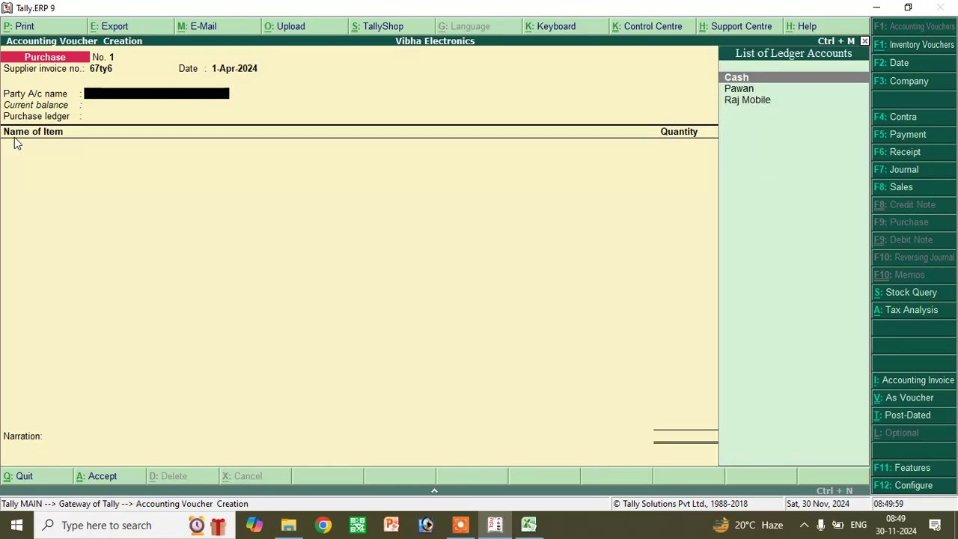
{"action": "key", "text": "Down"}
{"action": "key", "text": "Down"}
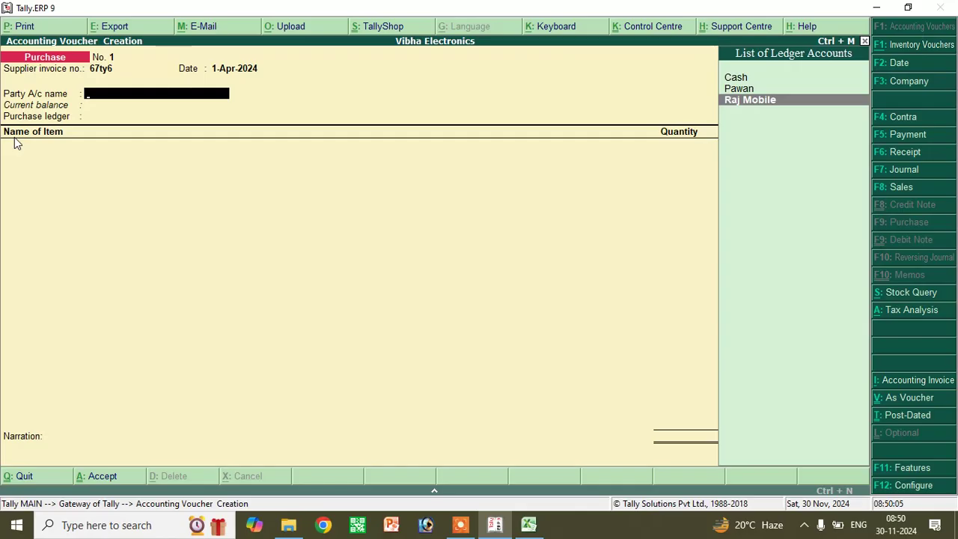
{"action": "key", "text": "Return"}
- Fill in the supplier's two-line address in Party Details and accept it
{"action": "key", "text": "Return"}
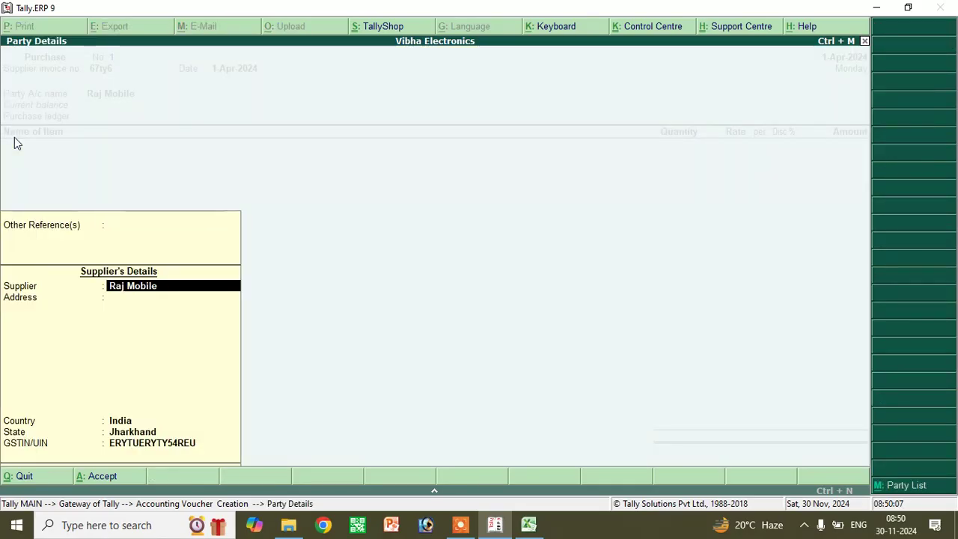
{"action": "key", "text": "Return"}
{"action": "type", "text": "Ra"}
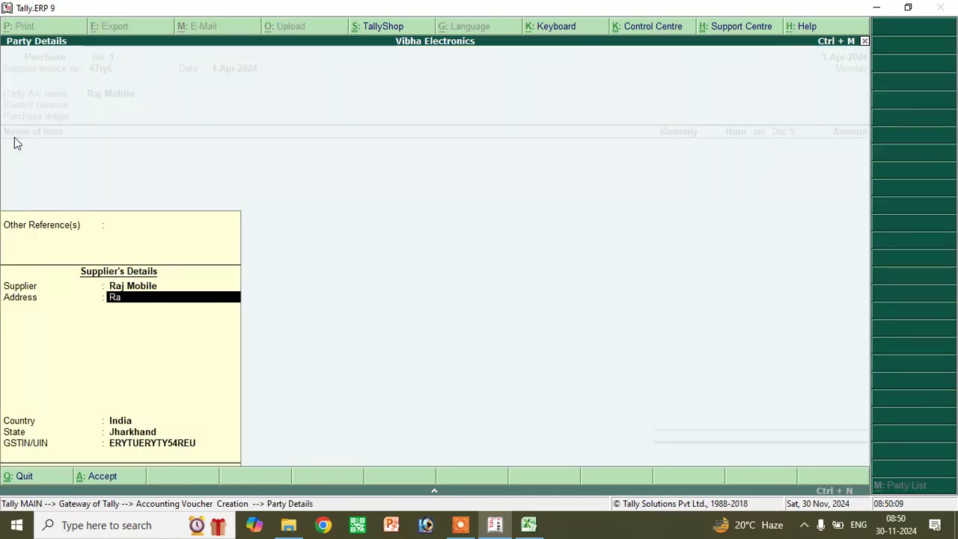
{"action": "type", "text": "nchi"}
{"action": "key", "text": "Return"}
{"action": "type", "text": "6785"}
{"action": "key", "text": "Return"}
{"action": "key", "text": "Return"}
{"action": "key", "text": "Return"}
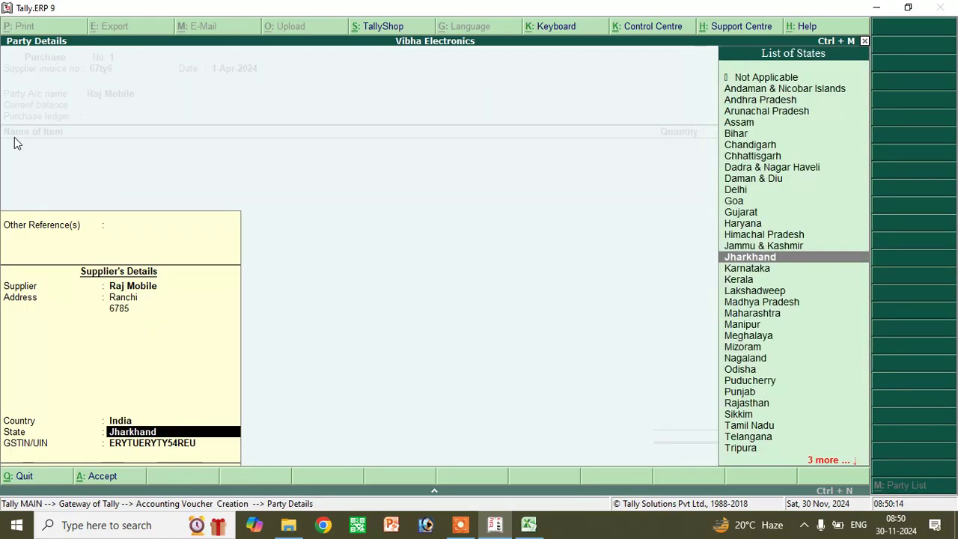
{"action": "key", "text": "Return"}
{"action": "key", "text": "Return"}
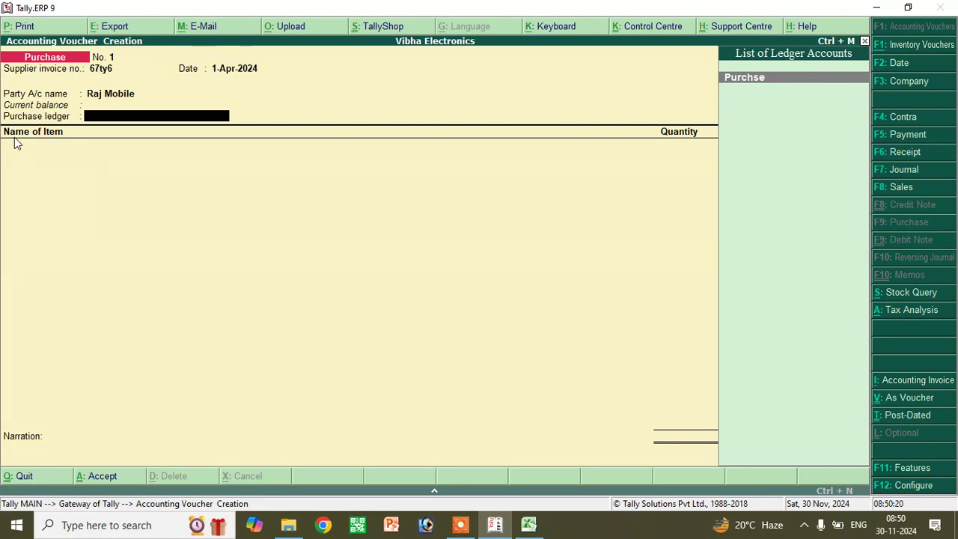
- Under the Purchse ledger, add Samsung S20 8gb Ram 128 St: Main Location, 20 pc, 28000, 5% discount
{"action": "key", "text": "Return"}
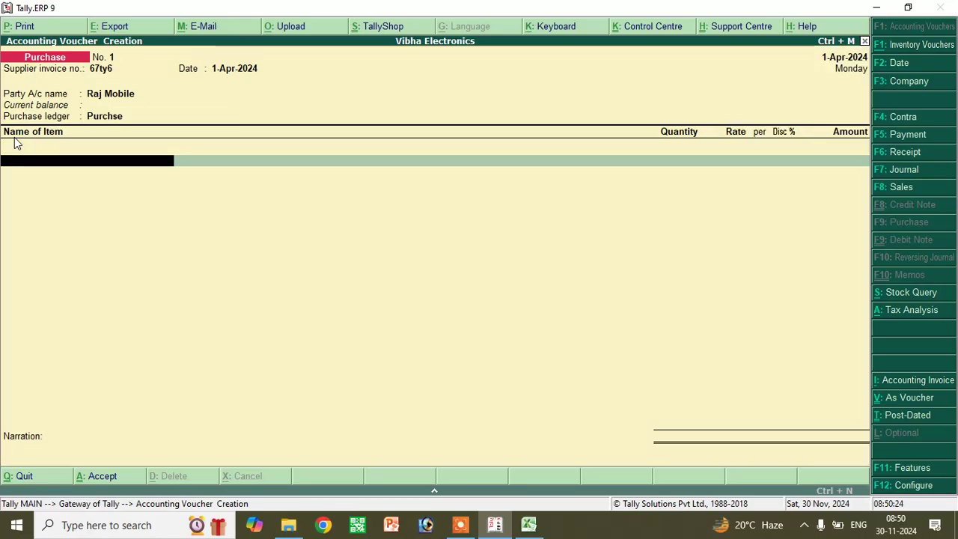
{"action": "type", "text": "S"}
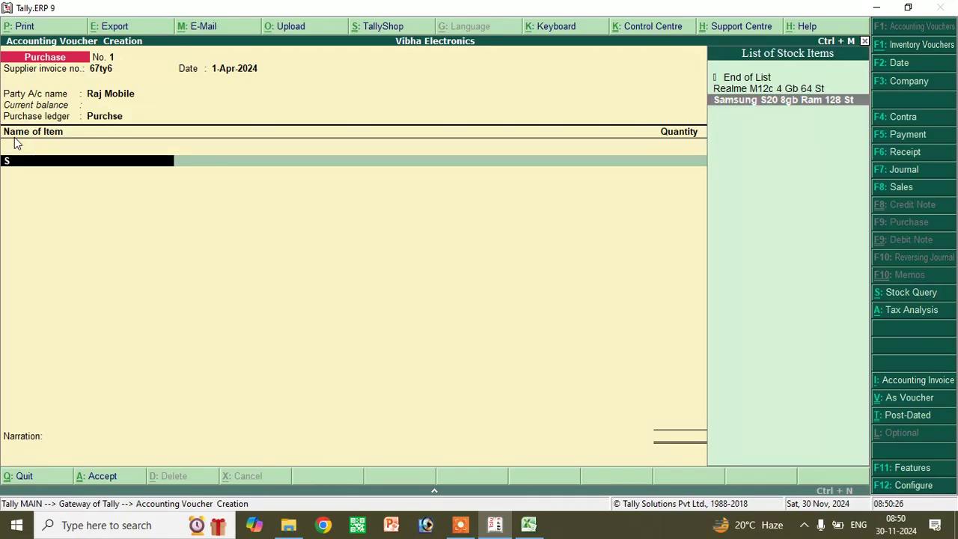
{"action": "key", "text": "Return"}
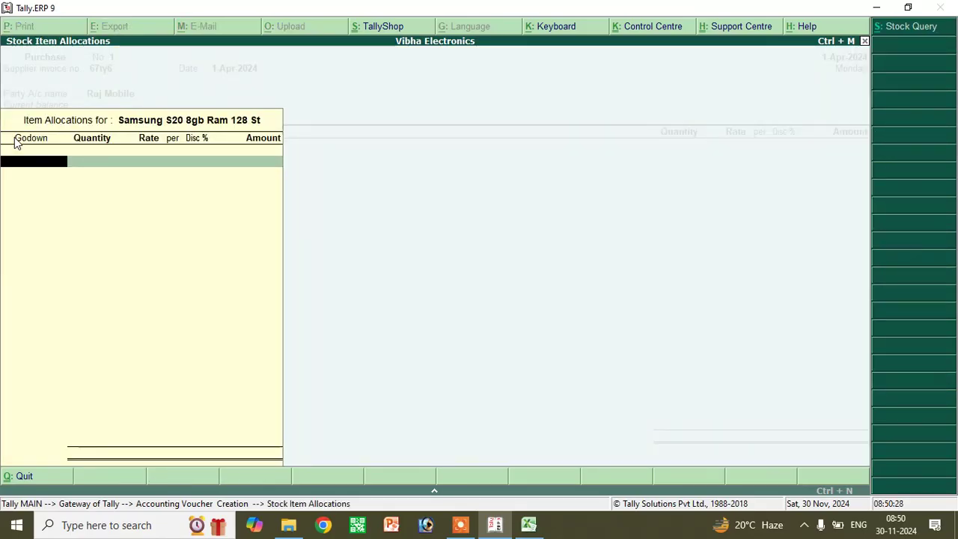
{"action": "type", "text": "M"}
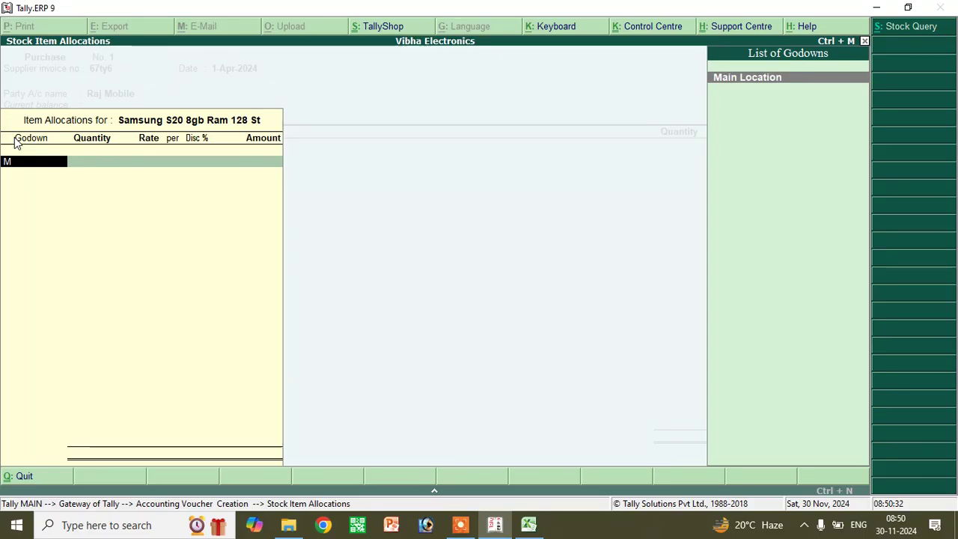
{"action": "key", "text": "Return"}
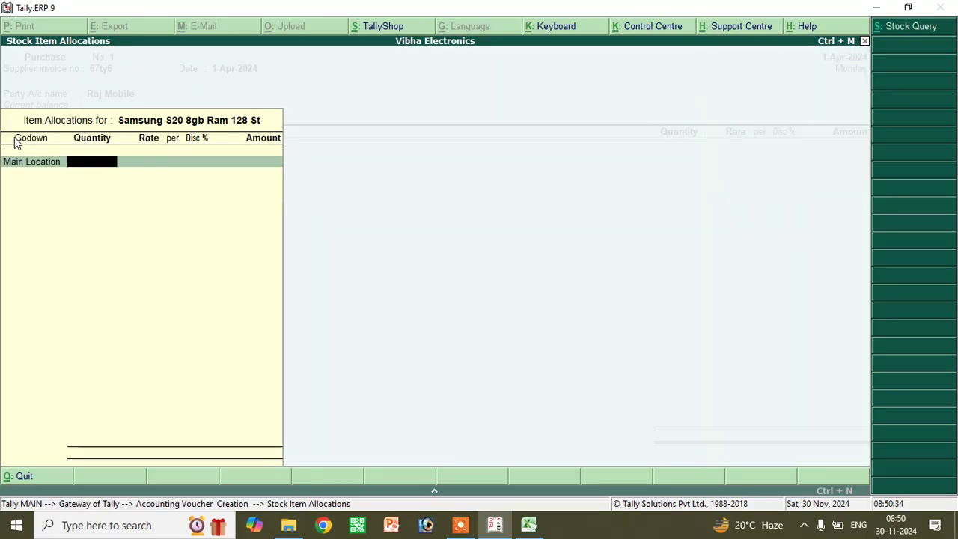
{"action": "type", "text": "20"}
{"action": "key", "text": "Return"}
{"action": "type", "text": "28000"}
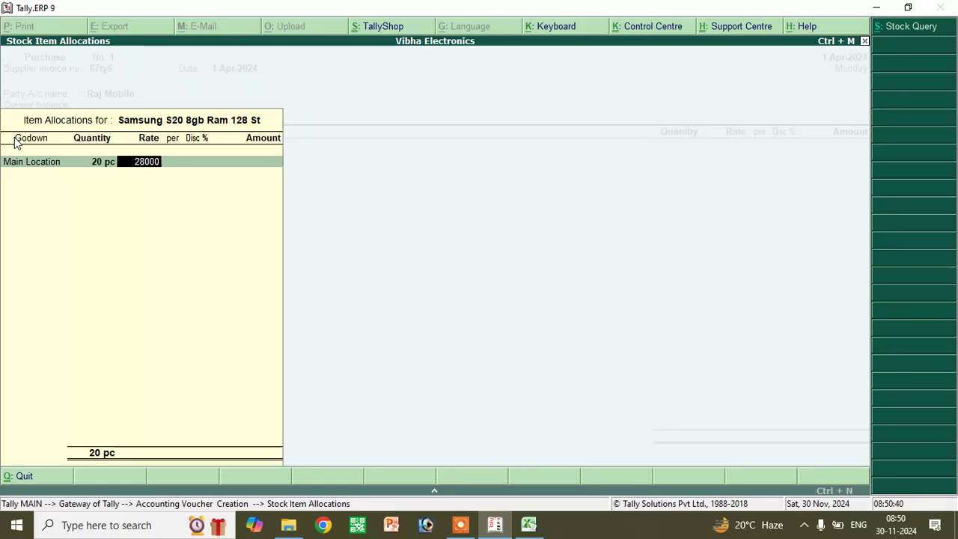
{"action": "key", "text": "Return"}
{"action": "key", "text": "Return"}
{"action": "type", "text": "5"}
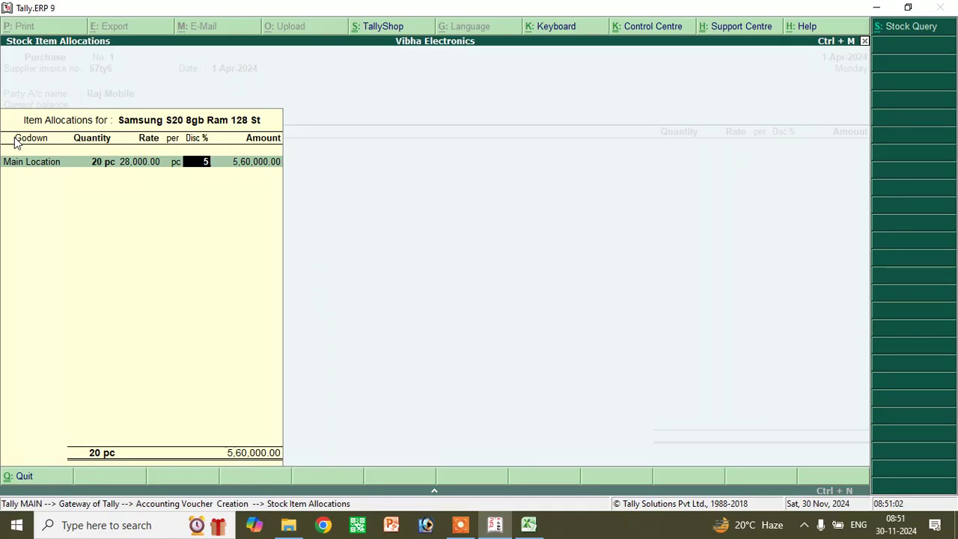
{"action": "key", "text": "Return"}
{"action": "key", "text": "Return"}
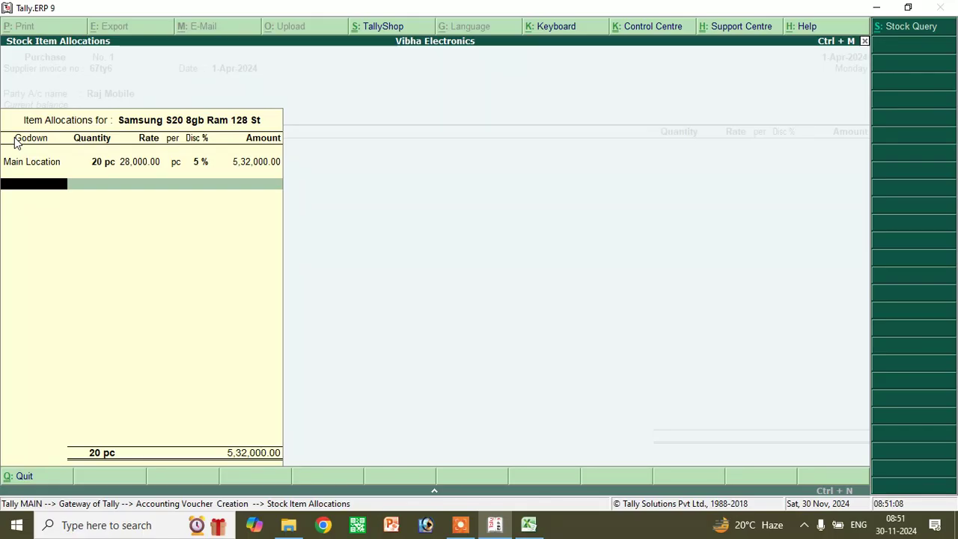
{"action": "key", "text": "Return"}
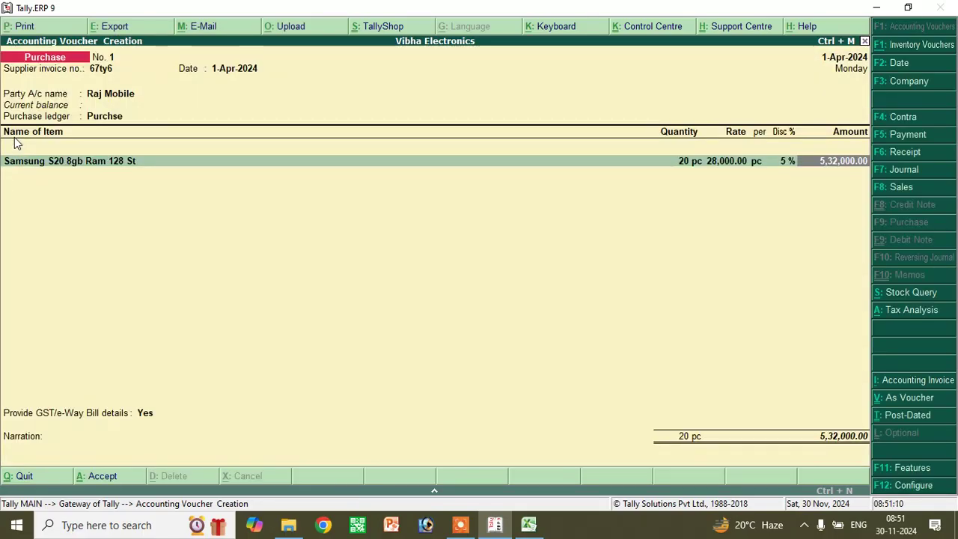
- Add 10 pc of Realme M12c at 20,000 into the Korra godown, with no discount
{"action": "key", "text": "Return"}
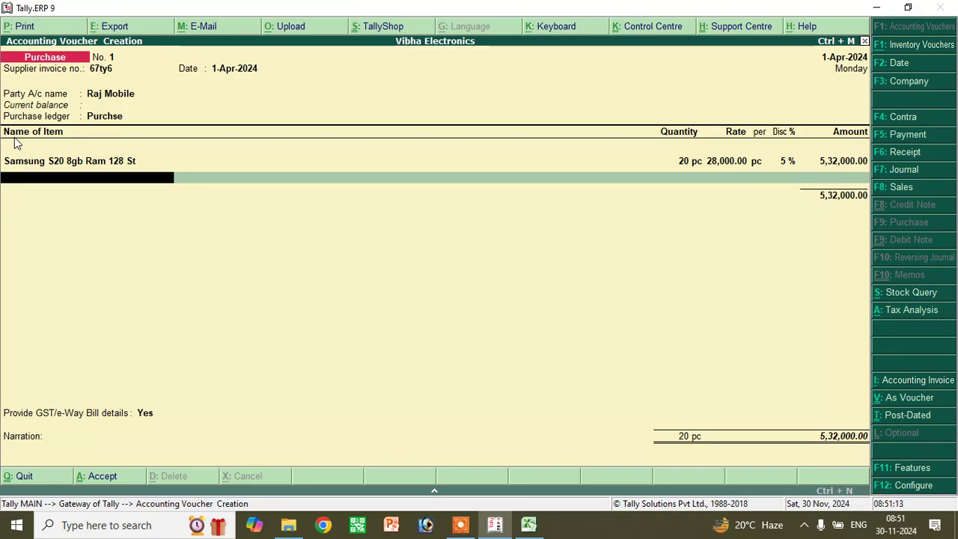
{"action": "key", "text": "Return"}
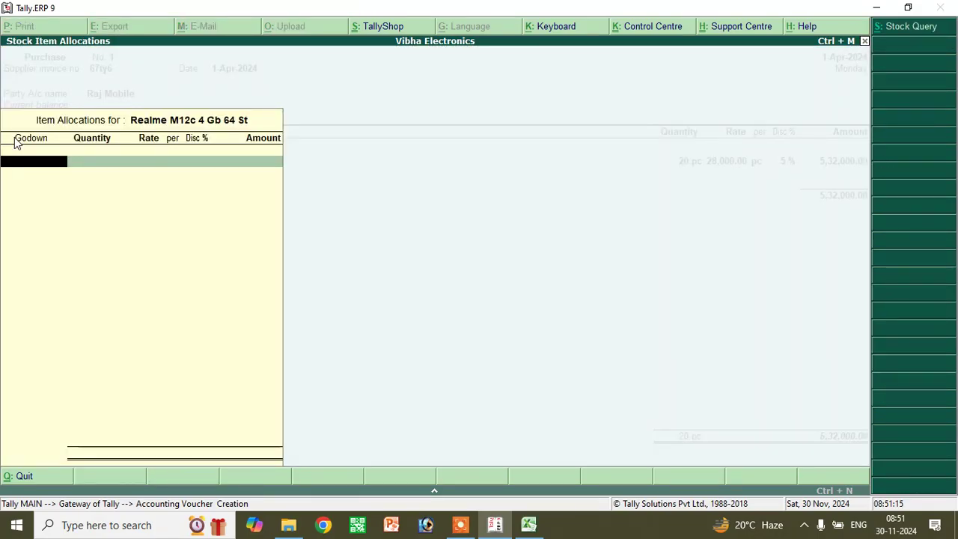
{"action": "type", "text": "Korra"}
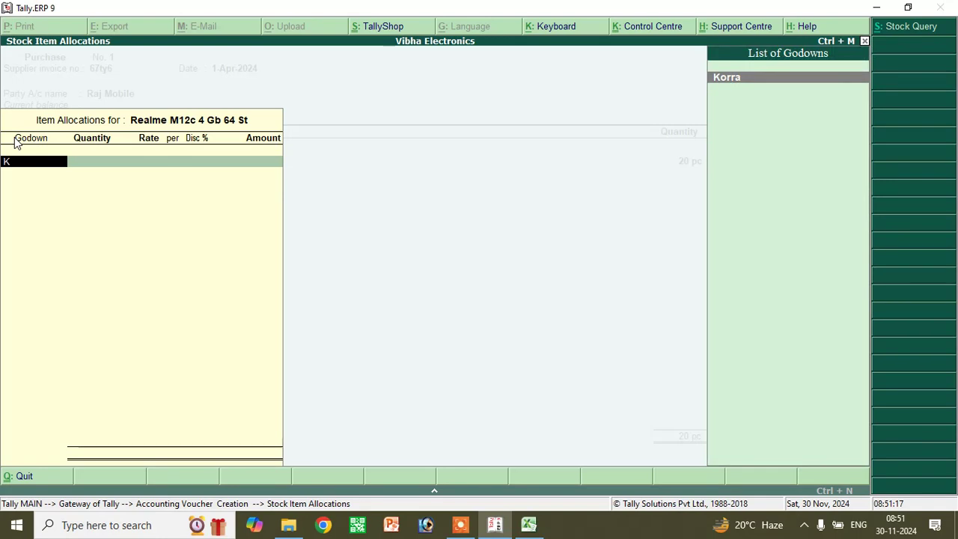
{"action": "key", "text": "Return"}
{"action": "type", "text": "1"}
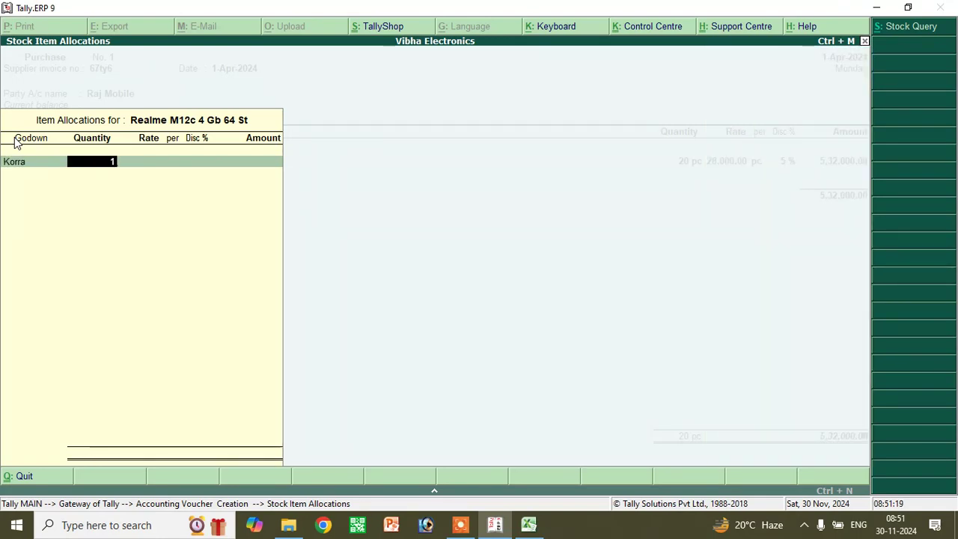
{"action": "type", "text": "0"}
{"action": "key", "text": "Return"}
{"action": "type", "text": "2000"}
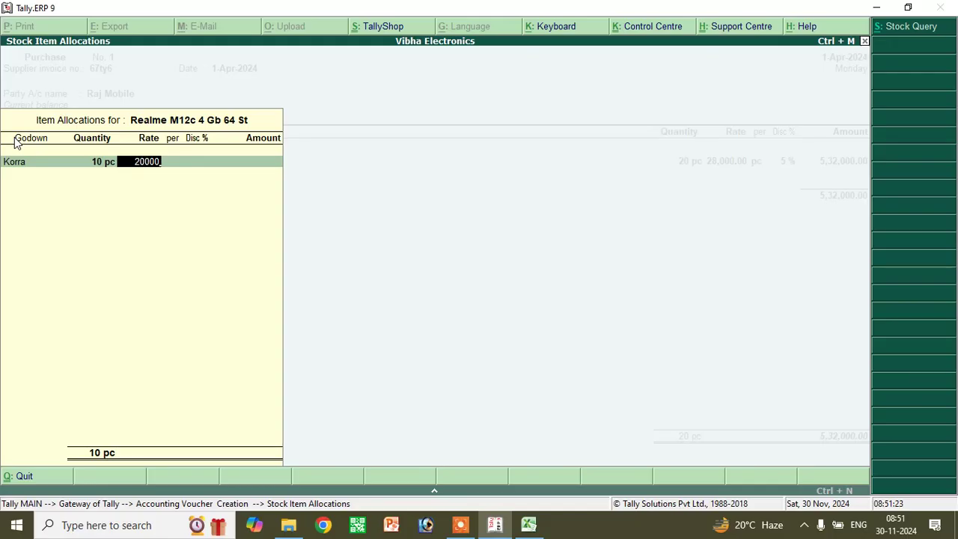
{"action": "key", "text": "Return"}
{"action": "key", "text": "Return"}
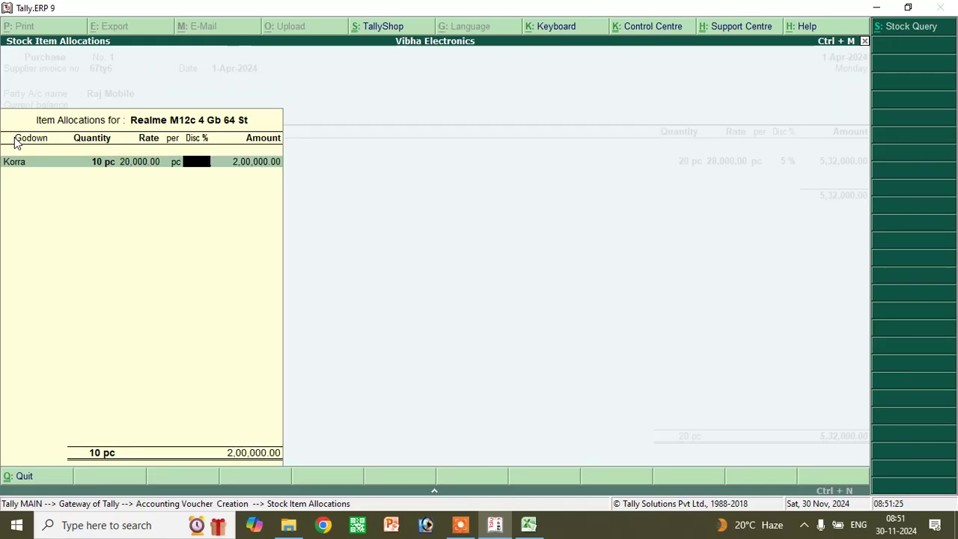
{"action": "key", "text": "Return"}
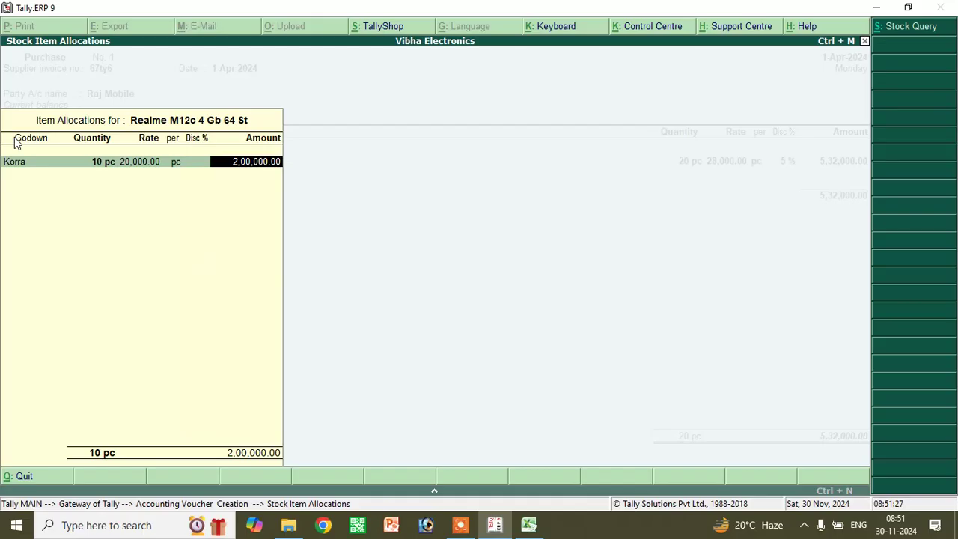
{"action": "key", "text": "Return"}
{"action": "key", "text": "Return"}
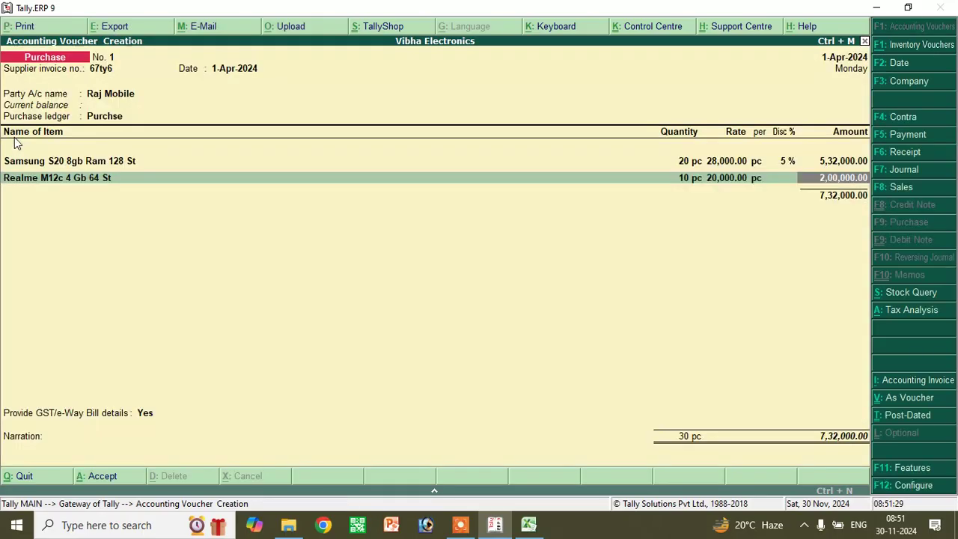
{"action": "key", "text": "Return"}
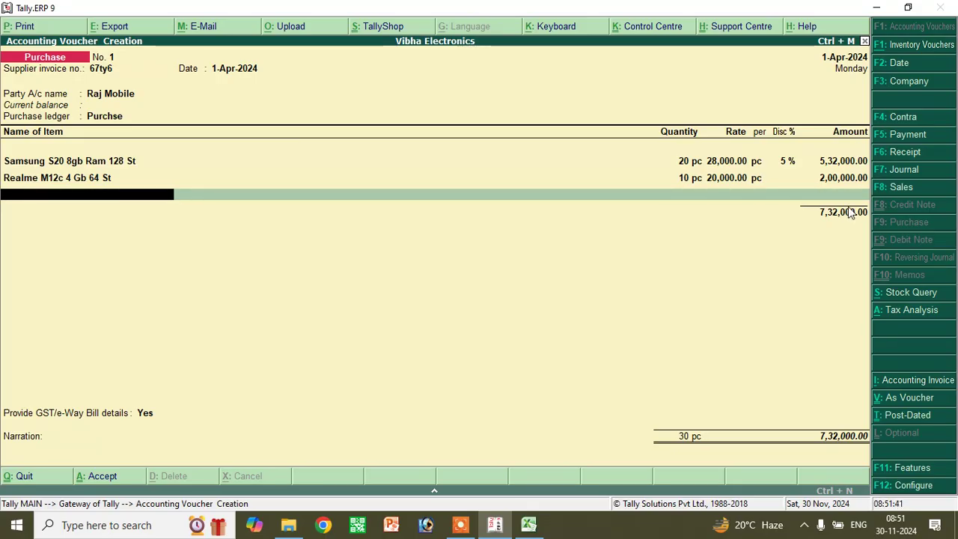
- Add the Cgst 9% and Sgst ledgers to the purchase, 65,880 each
{"action": "key", "text": "Return"}
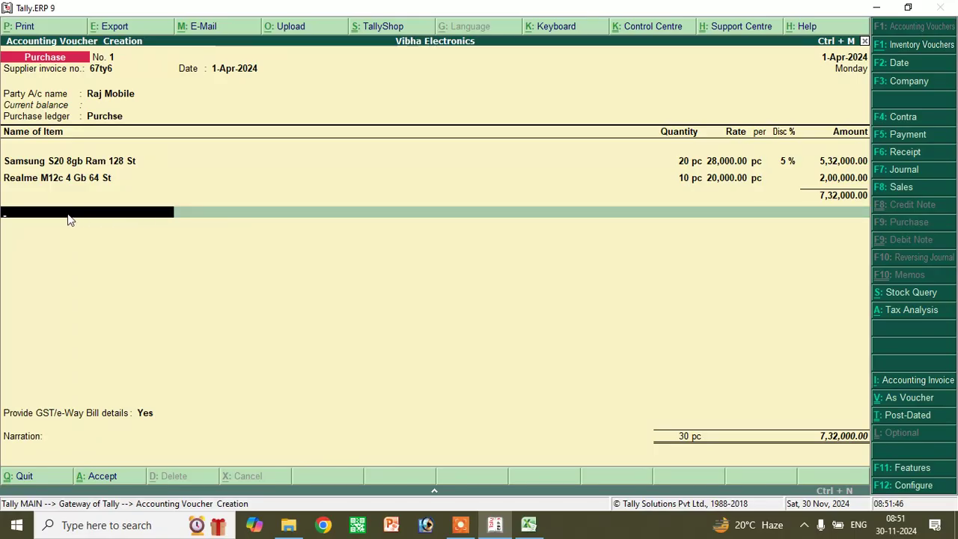
{"action": "type", "text": "C"}
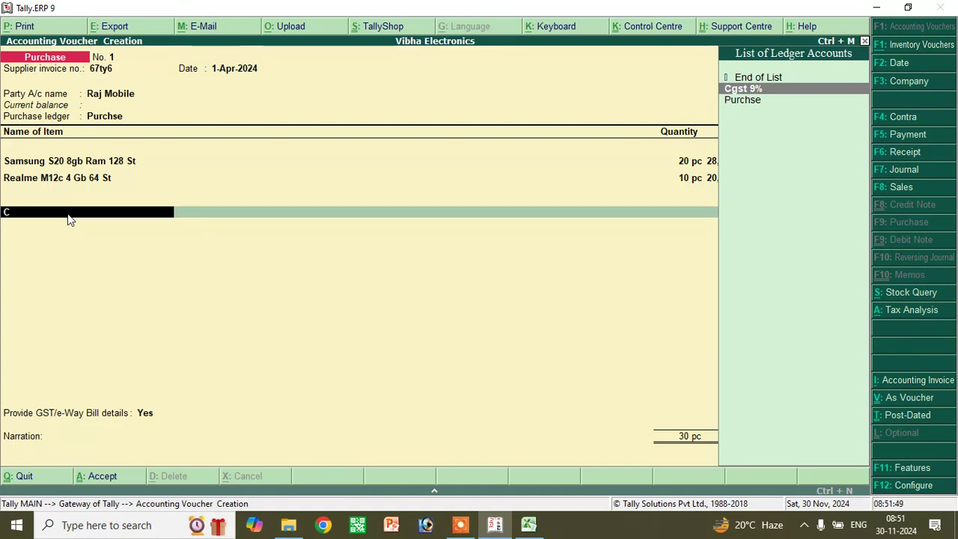
{"action": "key", "text": "Return"}
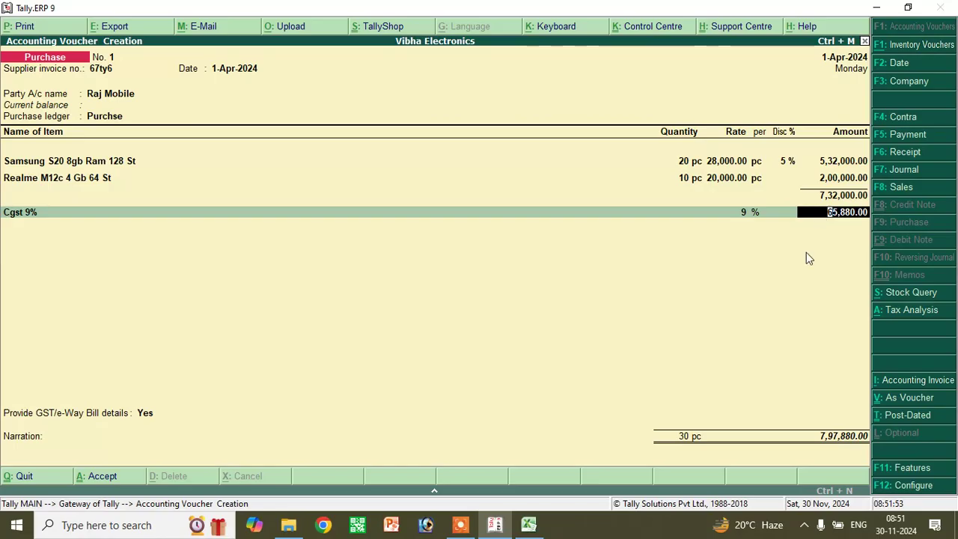
{"action": "key", "text": "Return"}
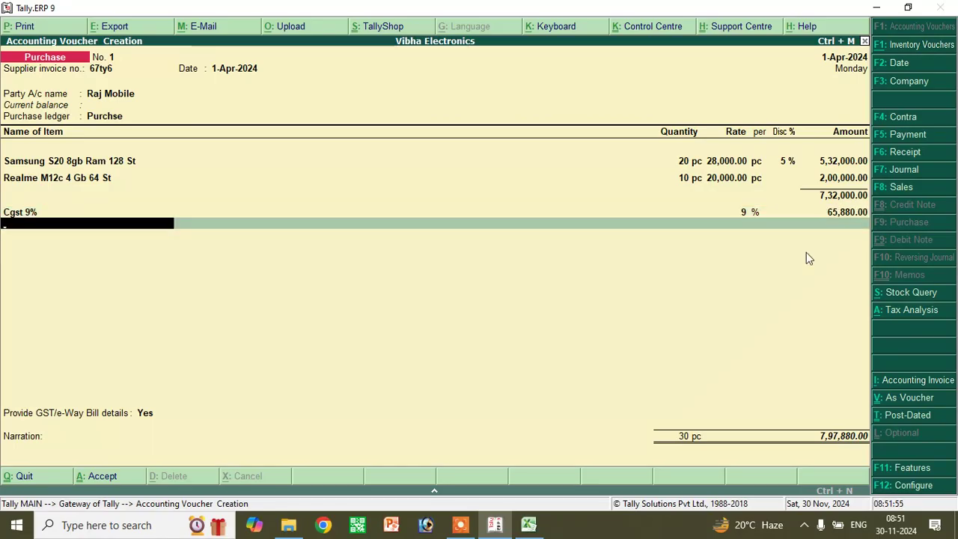
{"action": "type", "text": "S"}
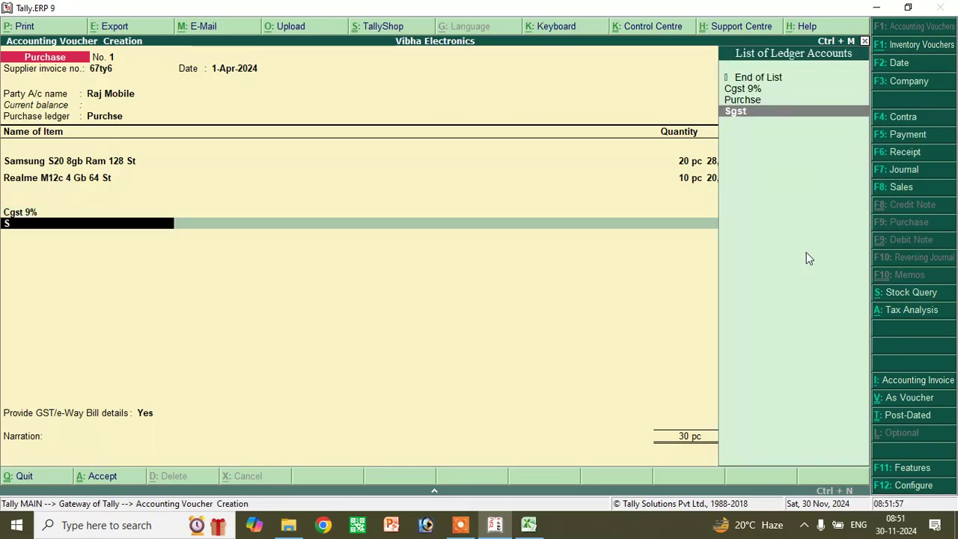
{"action": "key", "text": "Return"}
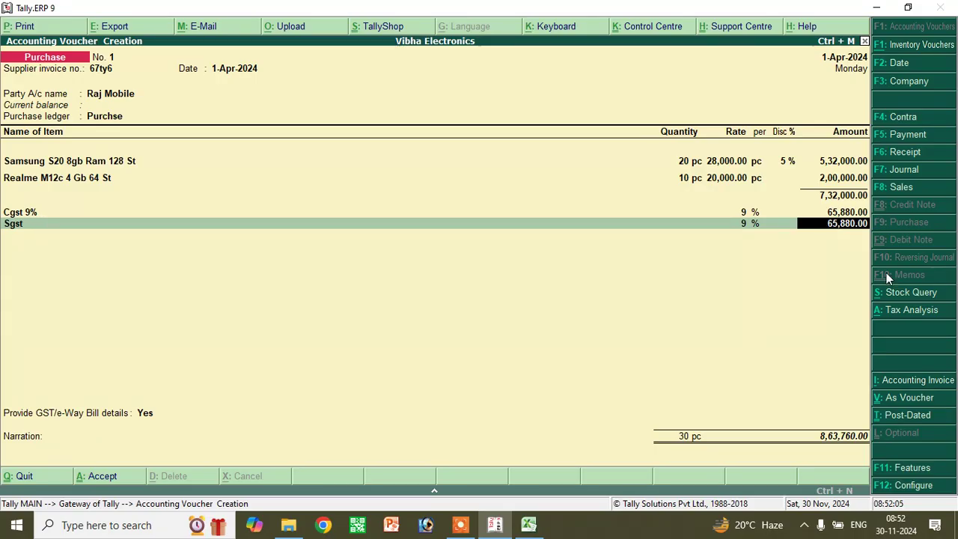
- Accept the e-way bill details, save the purchase at 8,63,760 and switch to Sales
{"action": "key", "text": "Return"}
{"action": "key", "text": "Return"}
{"action": "key", "text": "Return"}
{"action": "key", "text": "Return"}
{"action": "key", "text": "Return"}
{"action": "key", "text": "Return"}
{"action": "key", "text": "Return"}
{"action": "key", "text": "Return"}
{"action": "key", "text": "Return"}
{"action": "key", "text": "Return"}
{"action": "key", "text": "Return"}
{"action": "key", "text": "Return"}
{"action": "key", "text": "Return"}
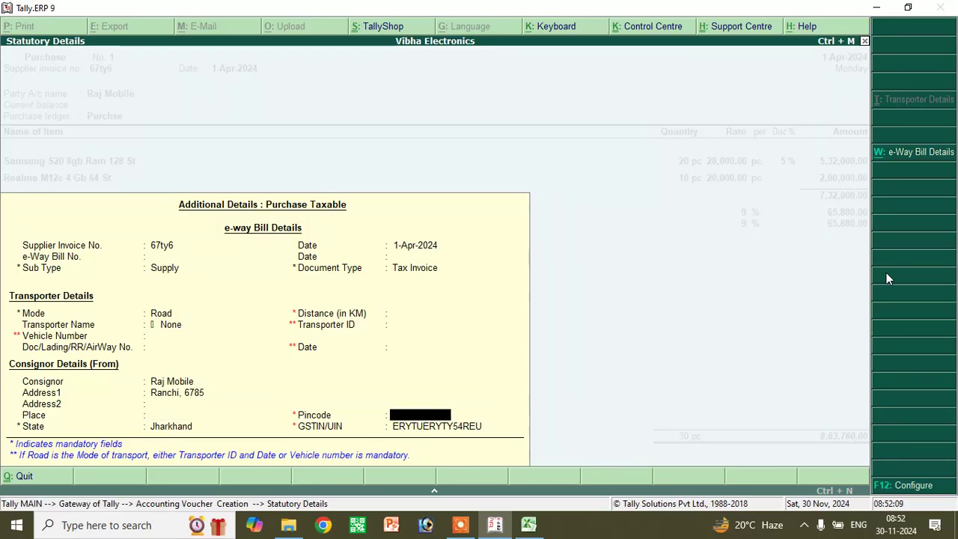
{"action": "key", "text": "Return"}
{"action": "key", "text": "Return"}
{"action": "key", "text": "Return"}
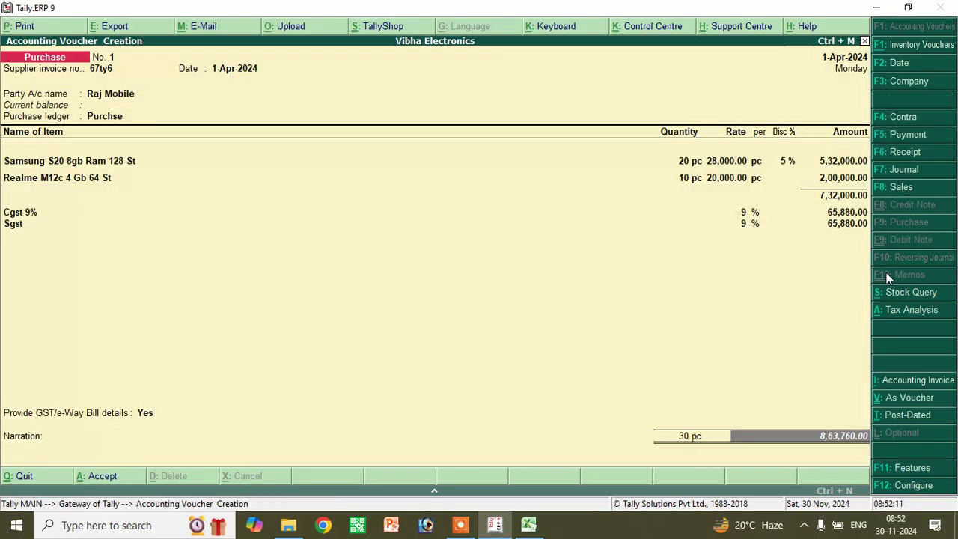
{"action": "key", "text": "Return"}
{"action": "key", "text": "Return"}
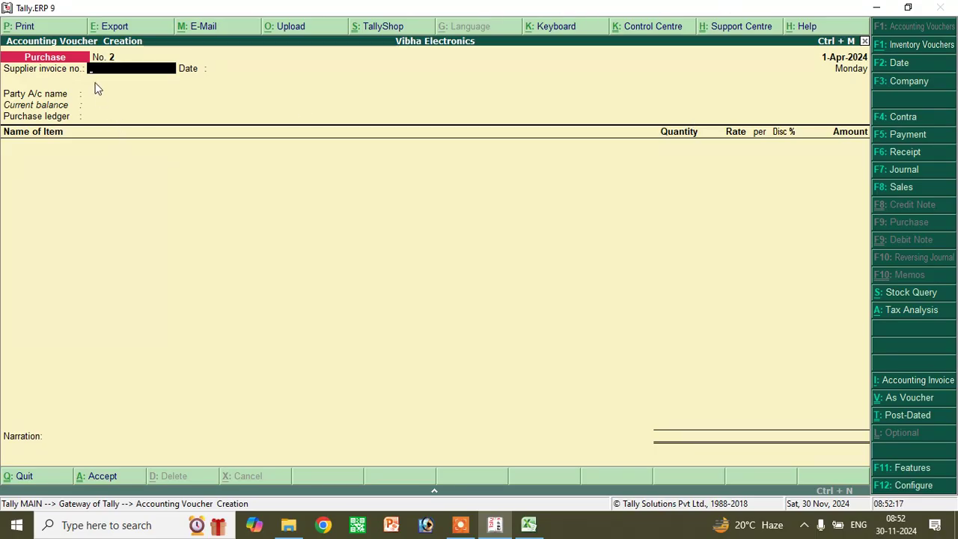
{"action": "left_click", "coordinate": [910, 188]}
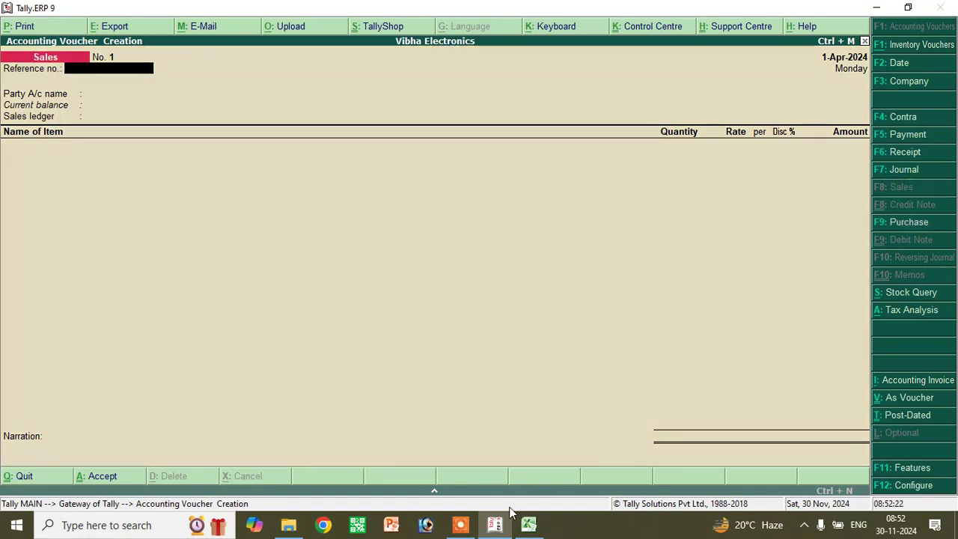
{"action": "left_click", "coordinate": [528, 524]}
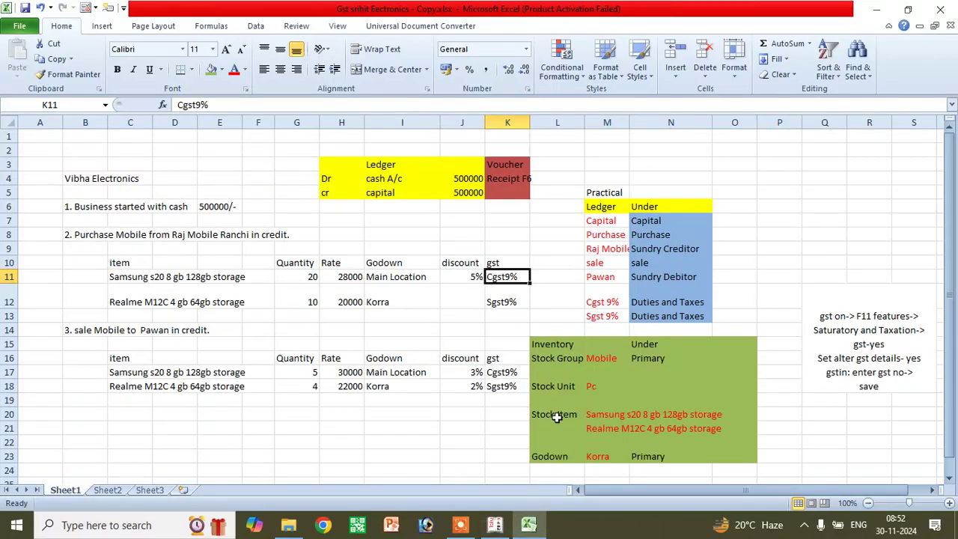
{"action": "left_click", "coordinate": [291, 372]}
{"action": "left_click", "coordinate": [301, 386]}
{"action": "left_click", "coordinate": [327, 375]}
{"action": "left_click", "coordinate": [336, 383]}
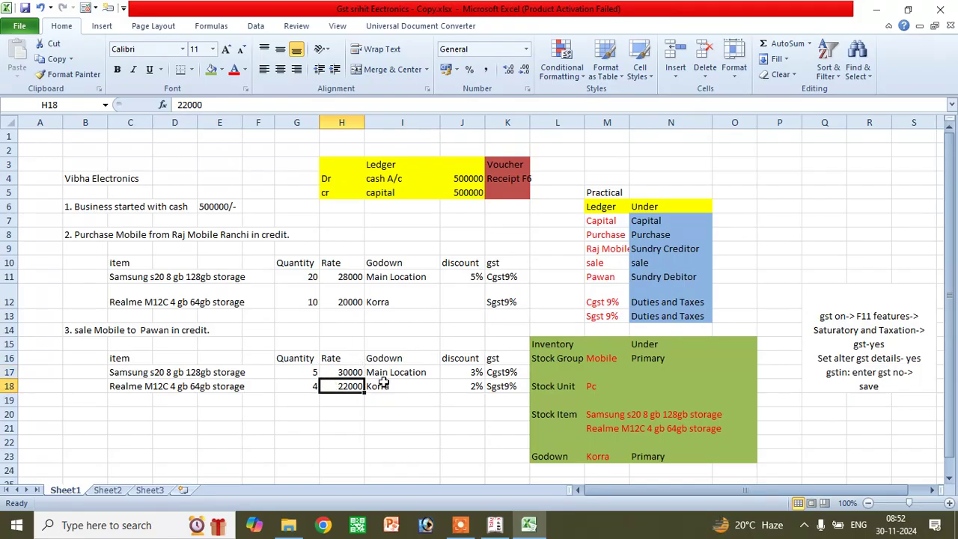
{"action": "left_click", "coordinate": [478, 371]}
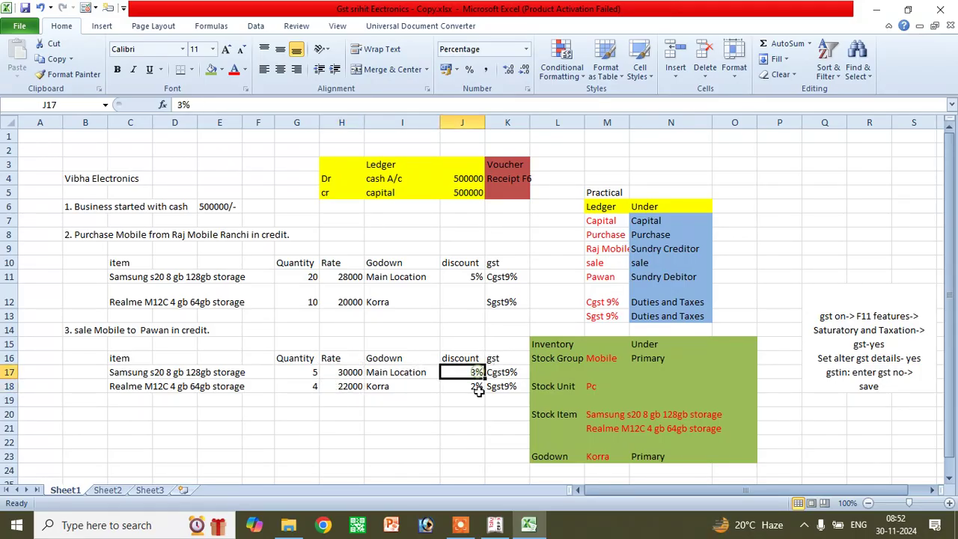
{"action": "left_click", "coordinate": [467, 387]}
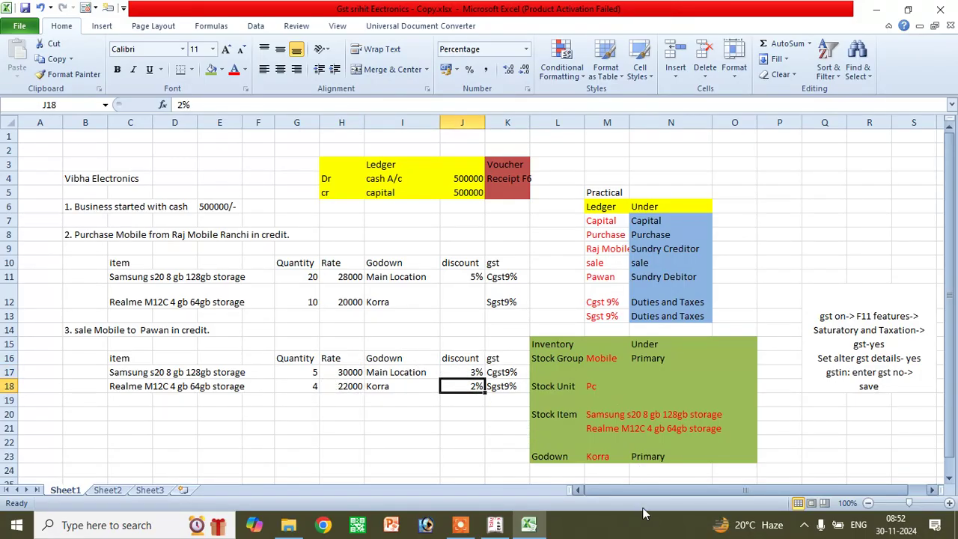
{"action": "left_click", "coordinate": [494, 526]}
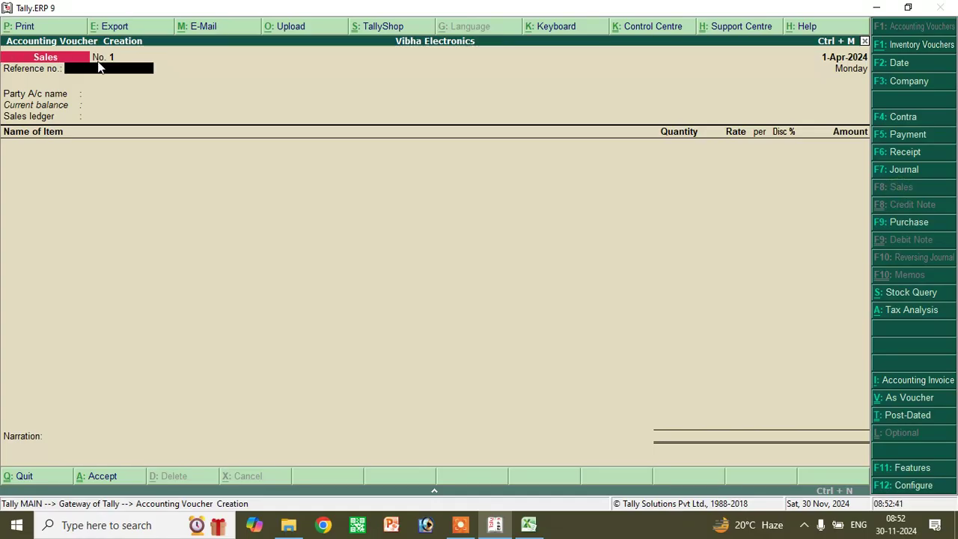
- Enter reference number 54 and select the buyer's party ledger
{"action": "type", "text": "545454"}
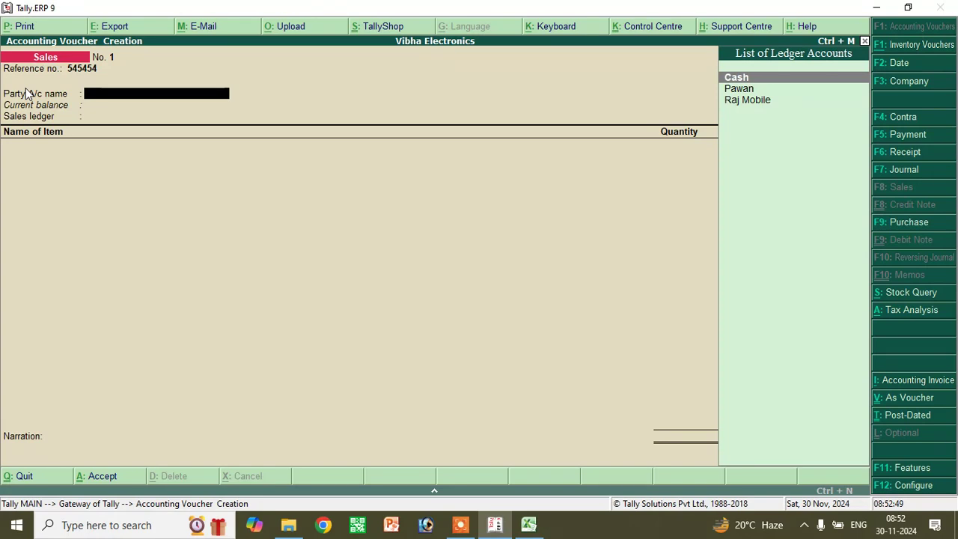
{"action": "key", "text": "Down"}
{"action": "key", "text": "Return"}
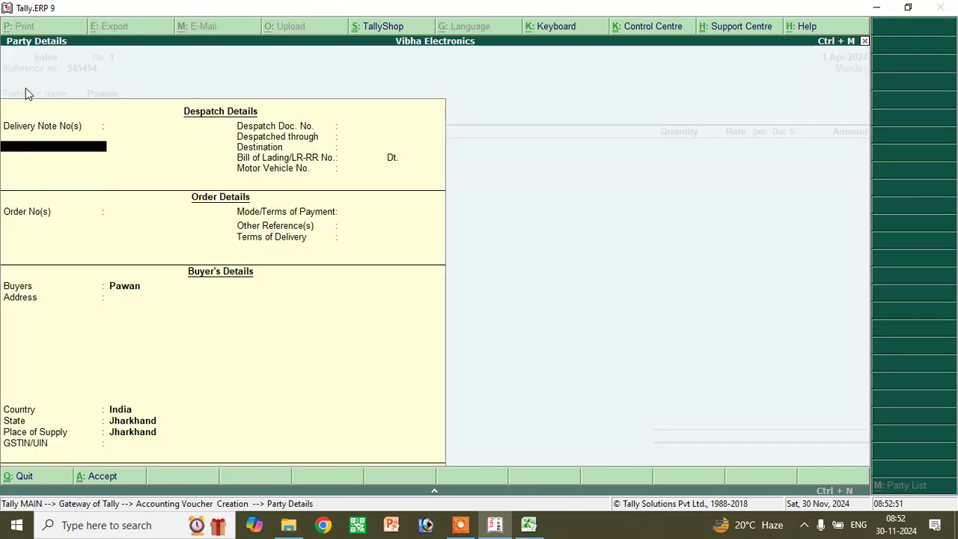
{"action": "key", "text": "Return"}
{"action": "key", "text": "Return"}
{"action": "key", "text": "Return"}
{"action": "key", "text": "Return"}
{"action": "key", "text": "Return"}
{"action": "key", "text": "Return"}
{"action": "key", "text": "Return"}
{"action": "key", "text": "Return"}
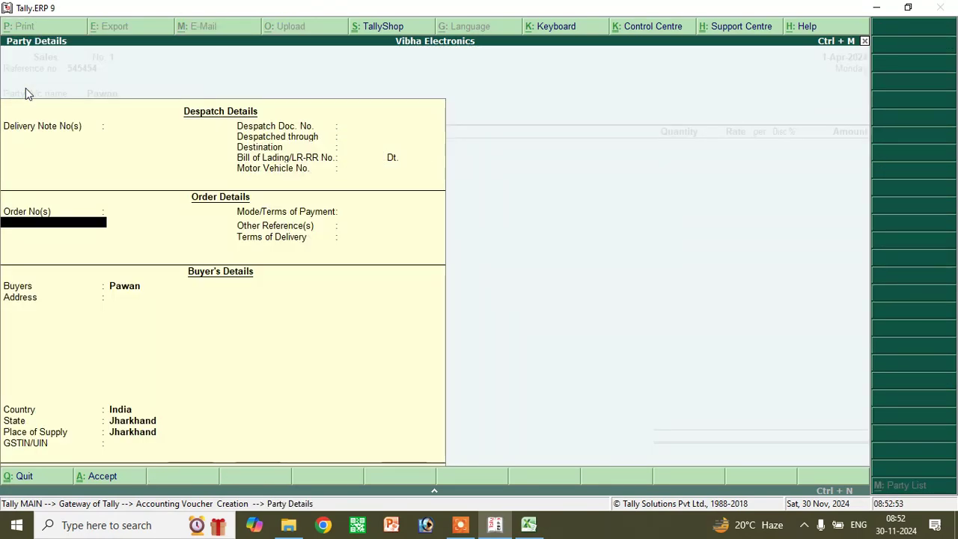
{"action": "key", "text": "Return"}
{"action": "key", "text": "Return"}
{"action": "key", "text": "Return"}
{"action": "key", "text": "Return"}
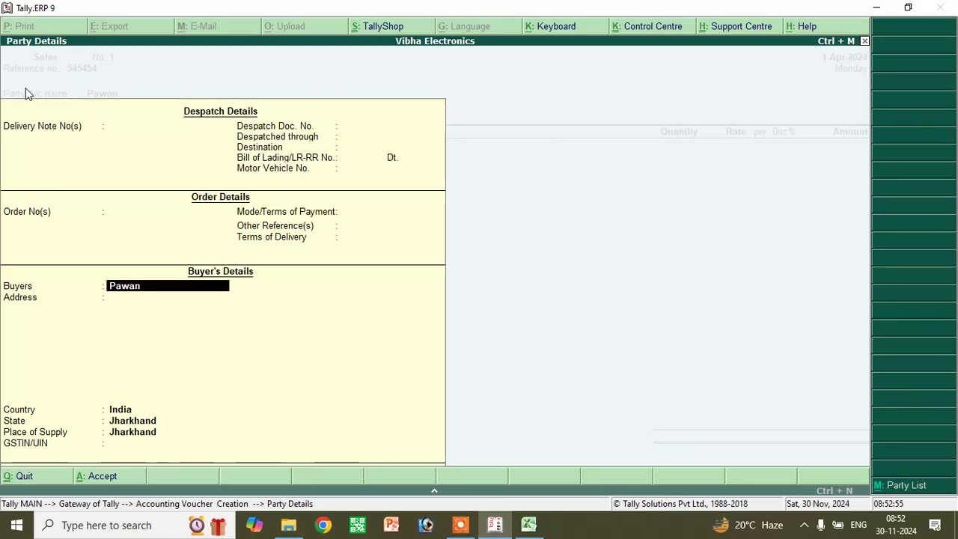
- Fill in the buyer's address and contact number in Party Details and accept them
{"action": "type", "text": "Mat"}
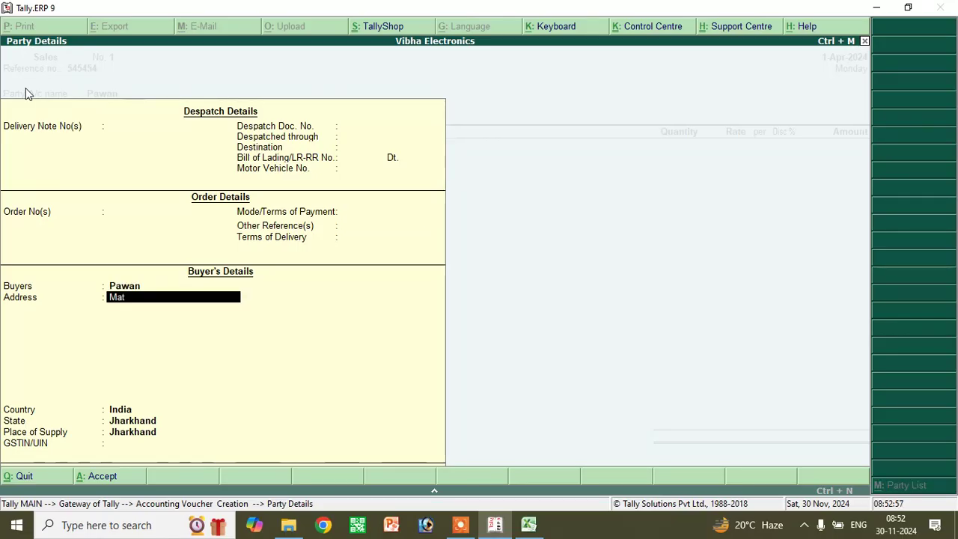
{"action": "type", "text": "wari Ha"}
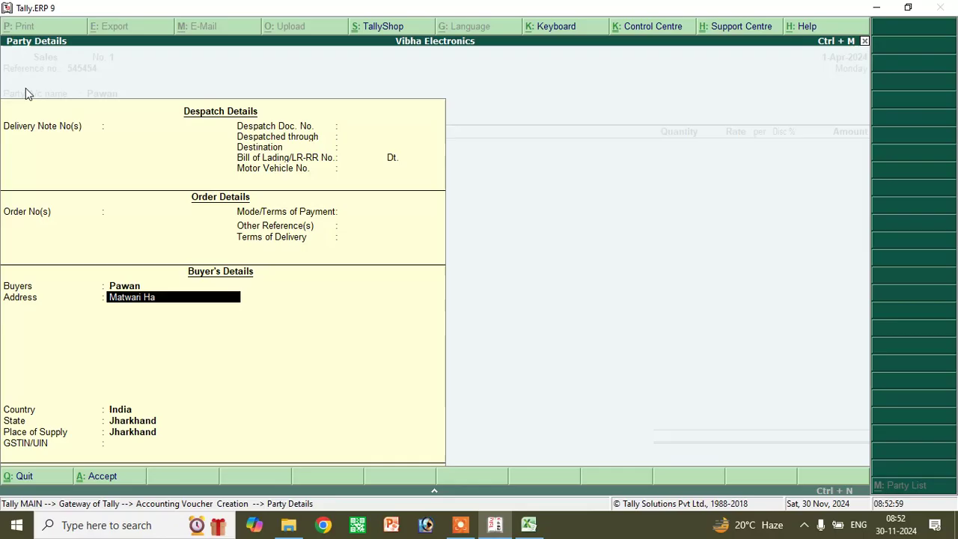
{"action": "type", "text": "zaribag"}
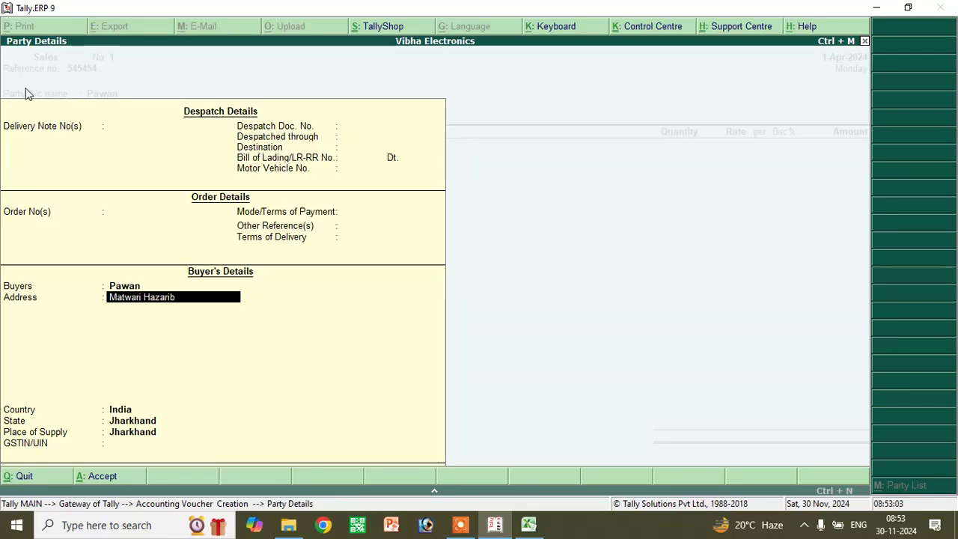
{"action": "key", "text": "Return"}
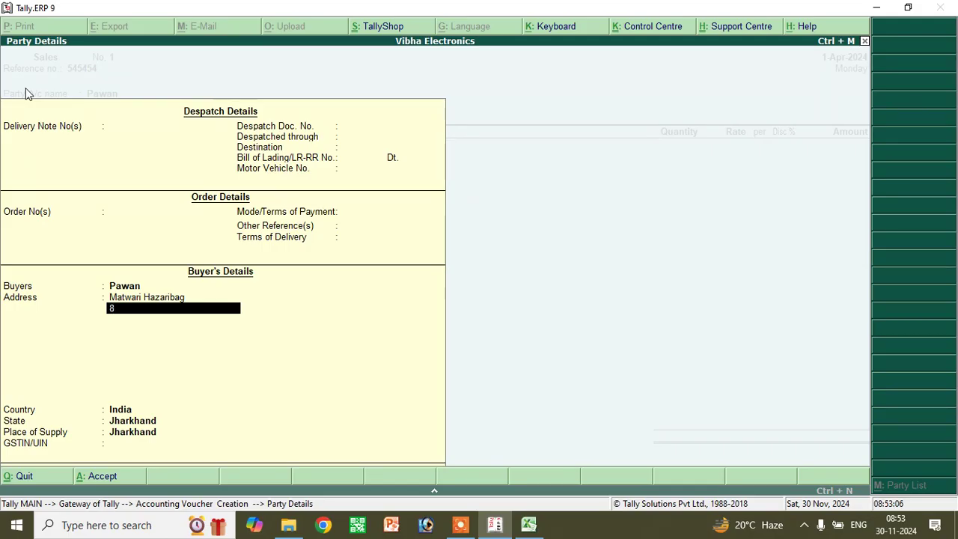
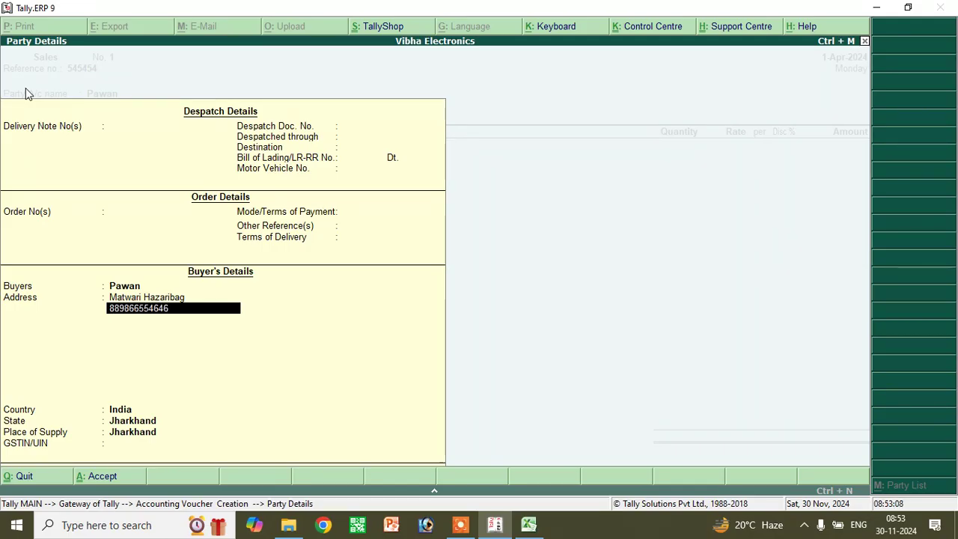
{"action": "key", "text": "Return"}
{"action": "key", "text": "Return"}
{"action": "key", "text": "Return"}
{"action": "key", "text": "Return"}
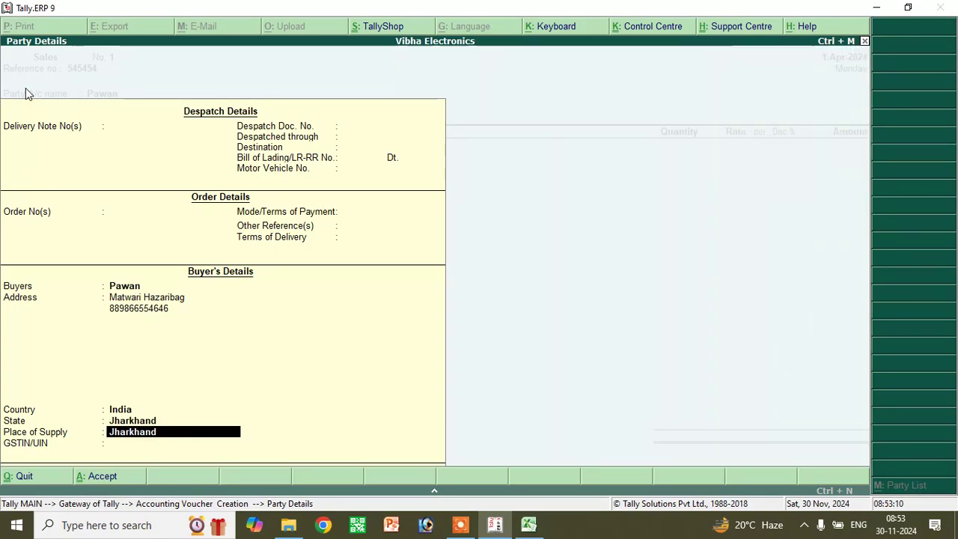
{"action": "key", "text": "Return"}
{"action": "key", "text": "Return"}
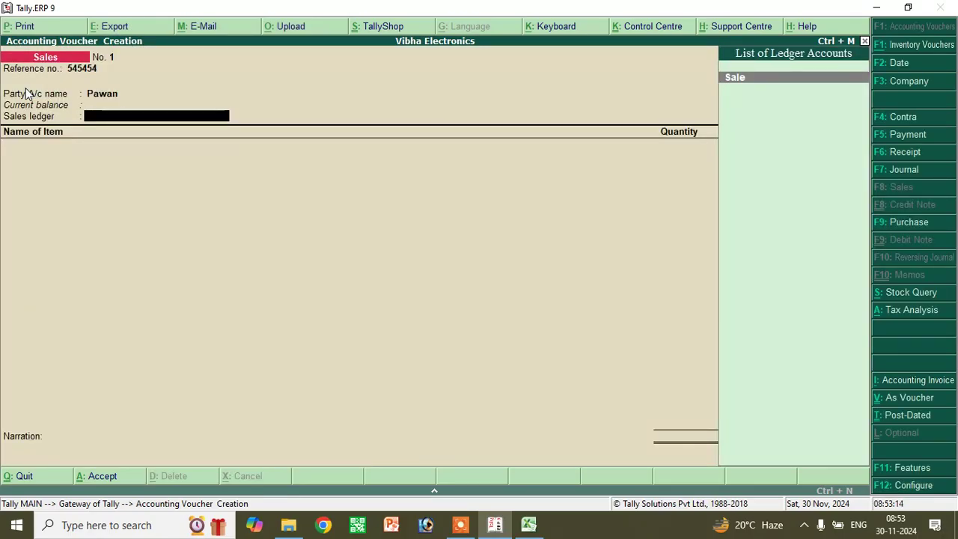
- Under the Sale ledger, add Samsung S20, allocating quantity 5 from Main Location
{"action": "type", "text": "S"}
{"action": "key", "text": "Return"}
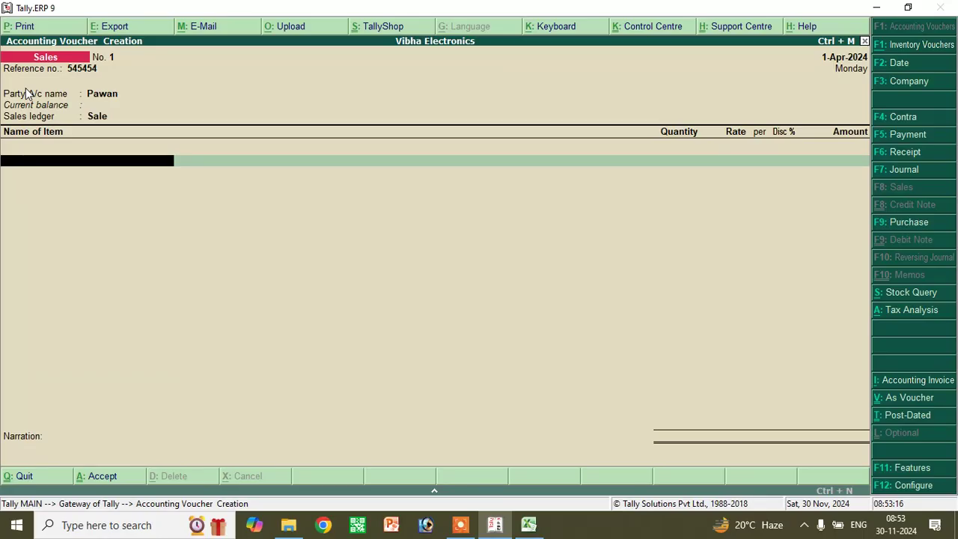
{"action": "type", "text": "S"}
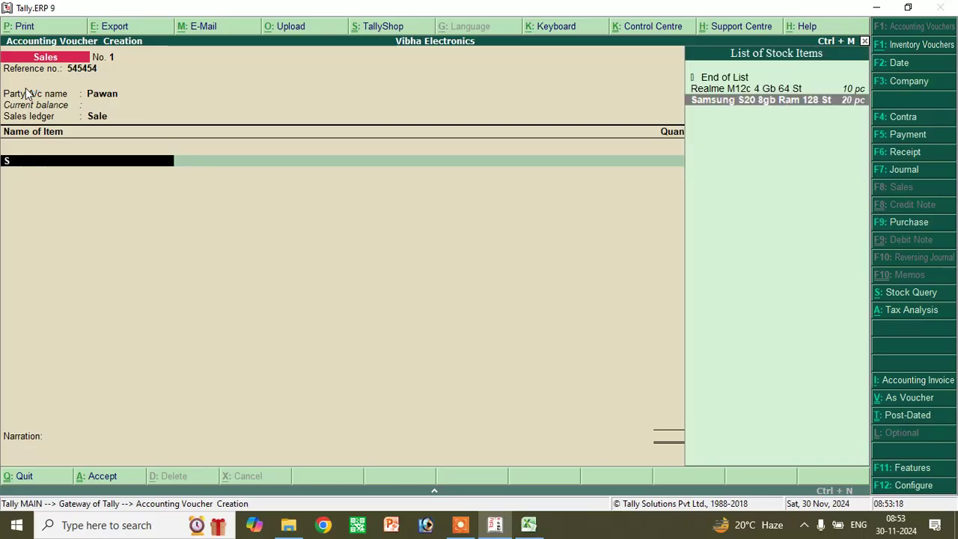
{"action": "key", "text": "Return"}
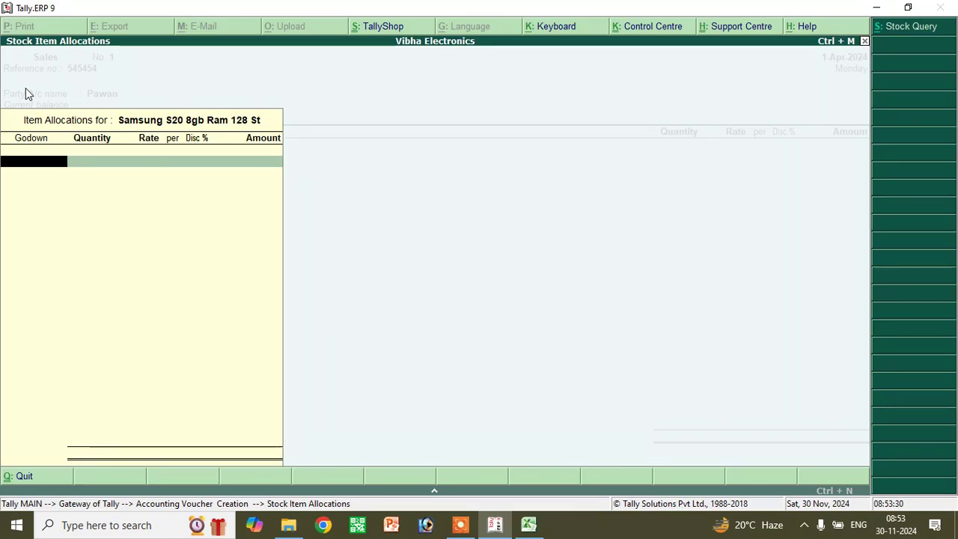
{"action": "type", "text": "M"}
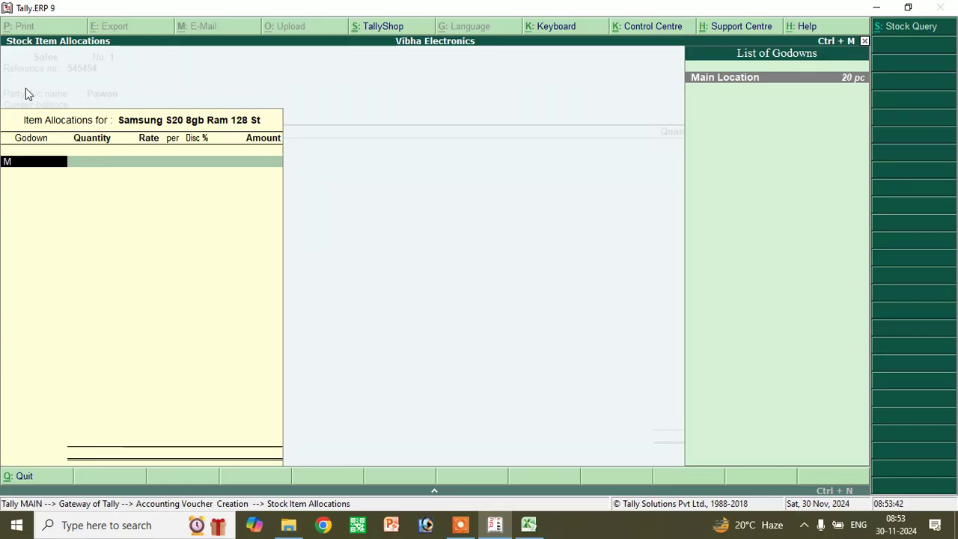
{"action": "key", "text": "BackSpace"}
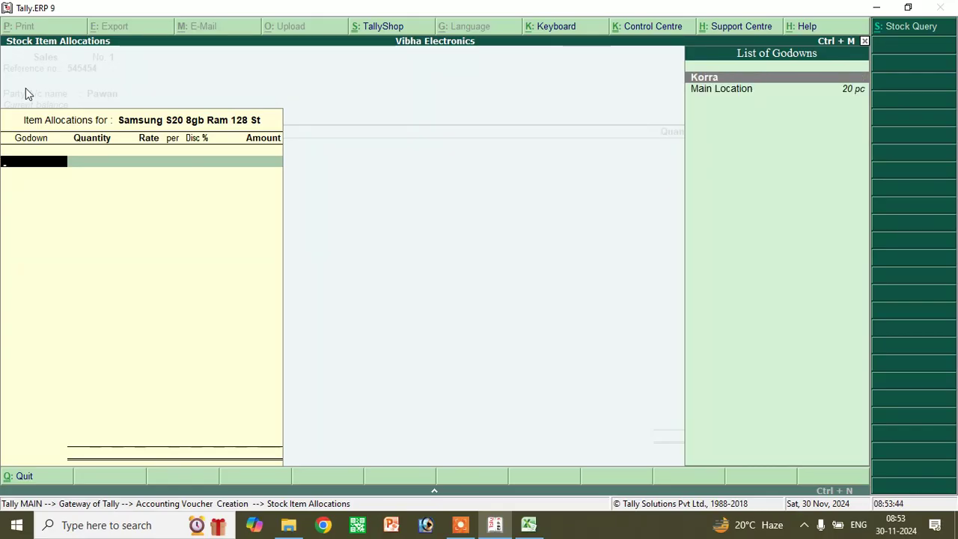
{"action": "type", "text": "K"}
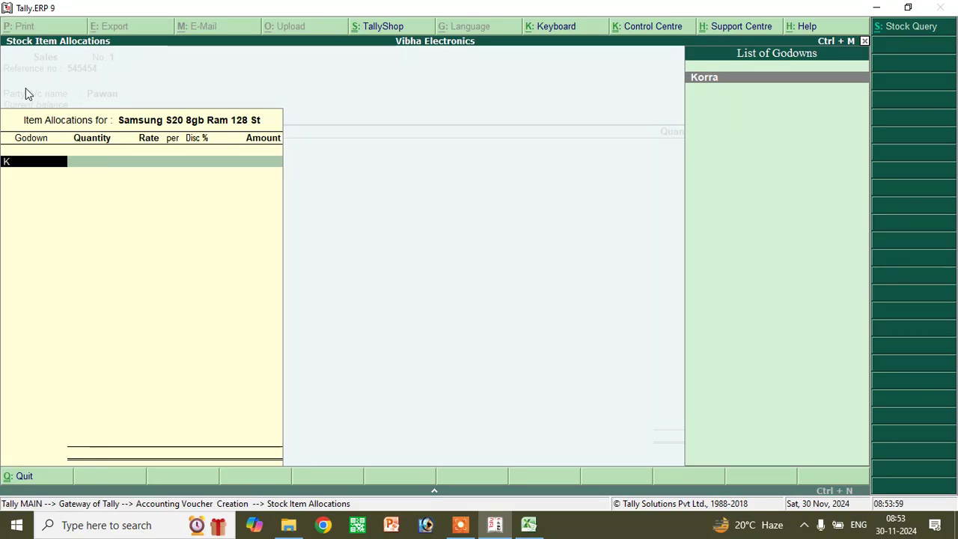
{"action": "key", "text": "BackSpace"}
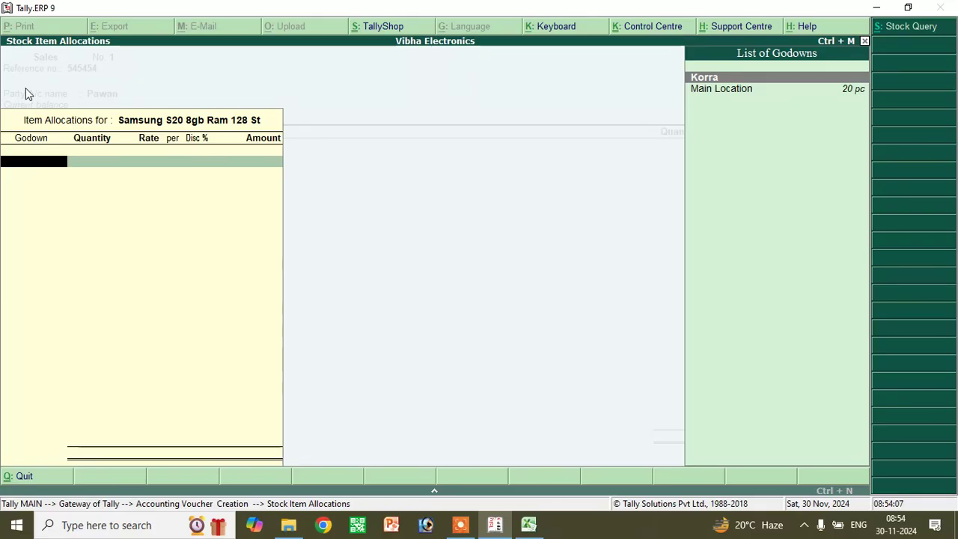
{"action": "type", "text": "M"}
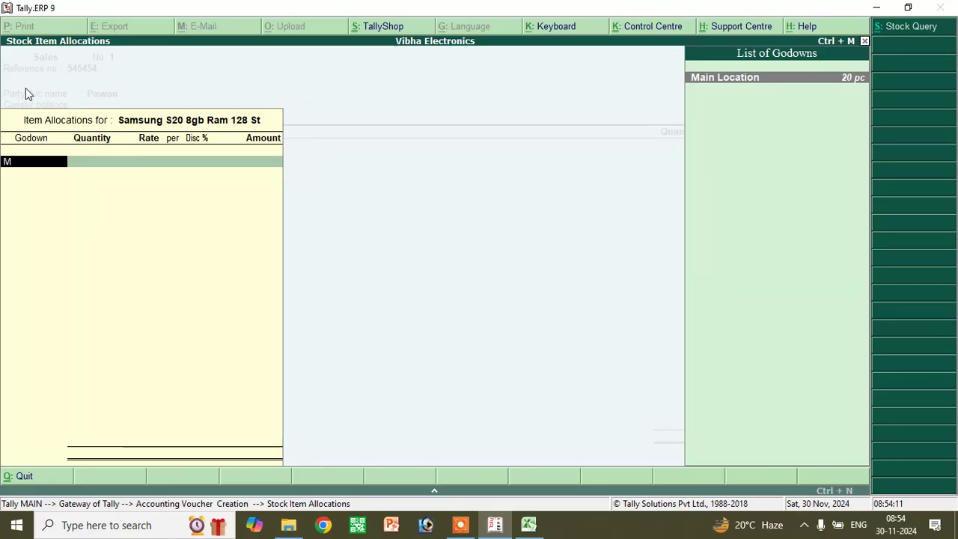
{"action": "key", "text": "Return"}
{"action": "type", "text": "5"}
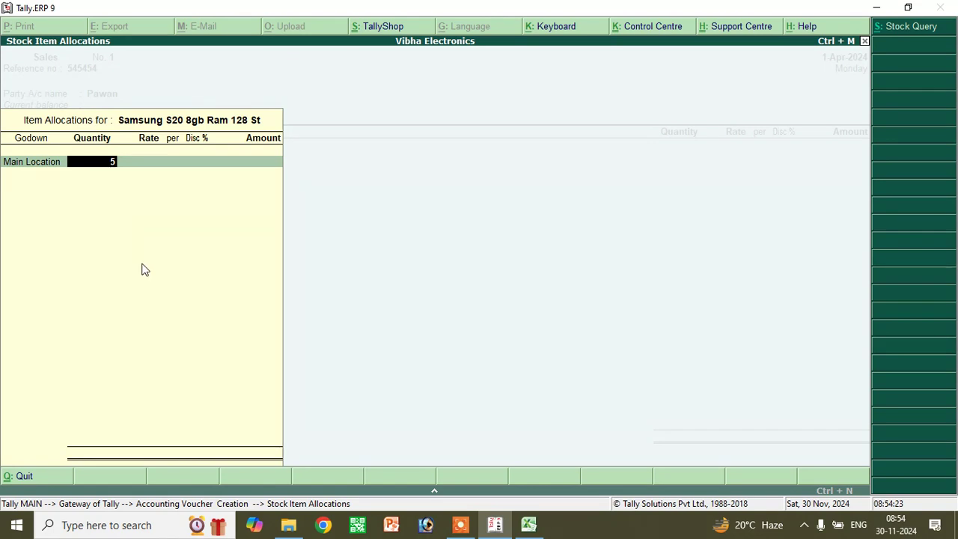
- After checking the Excel sheet, price the Samsung S20 line at 30,000 per pc with 3% discount
{"action": "left_click", "coordinate": [529, 526]}
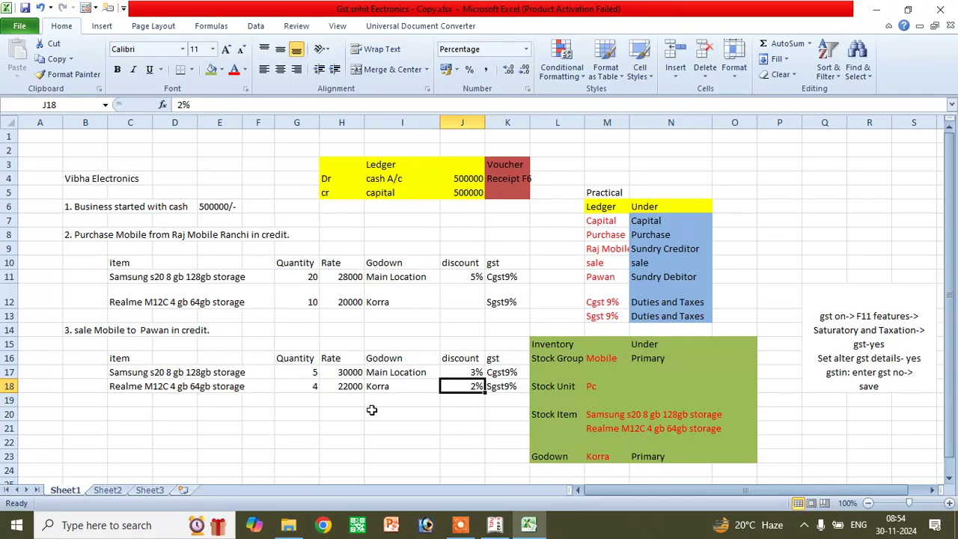
{"action": "left_click", "coordinate": [494, 524]}
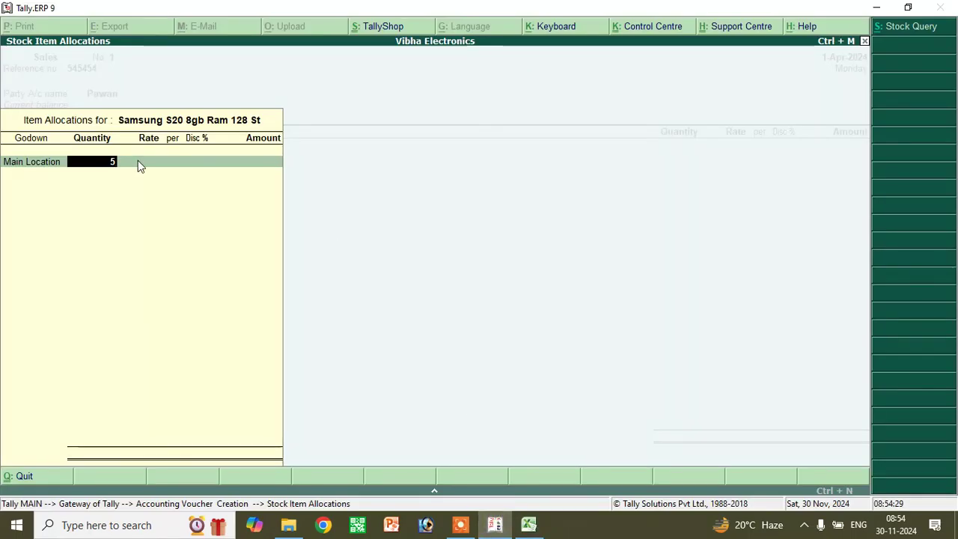
{"action": "key", "text": "Return"}
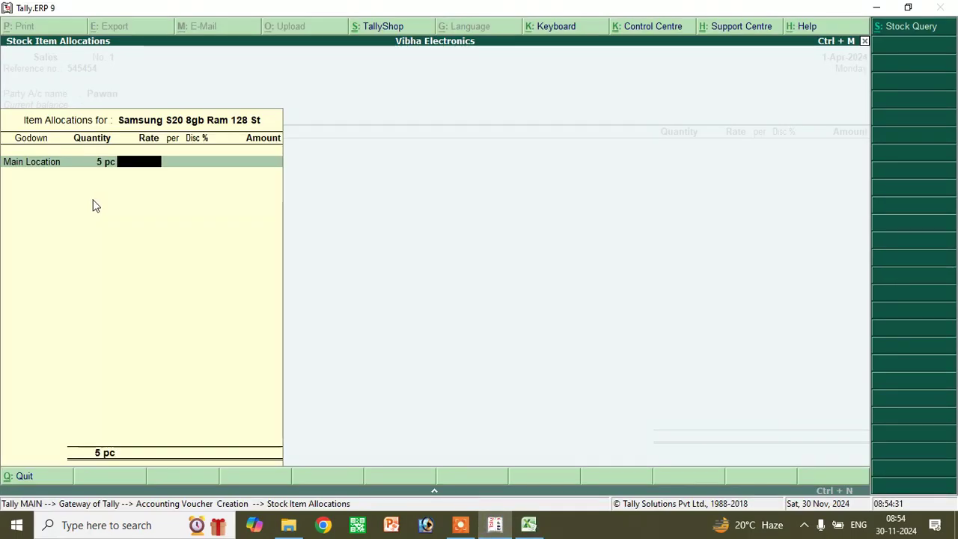
{"action": "type", "text": "30,000"}
{"action": "key", "text": "Return"}
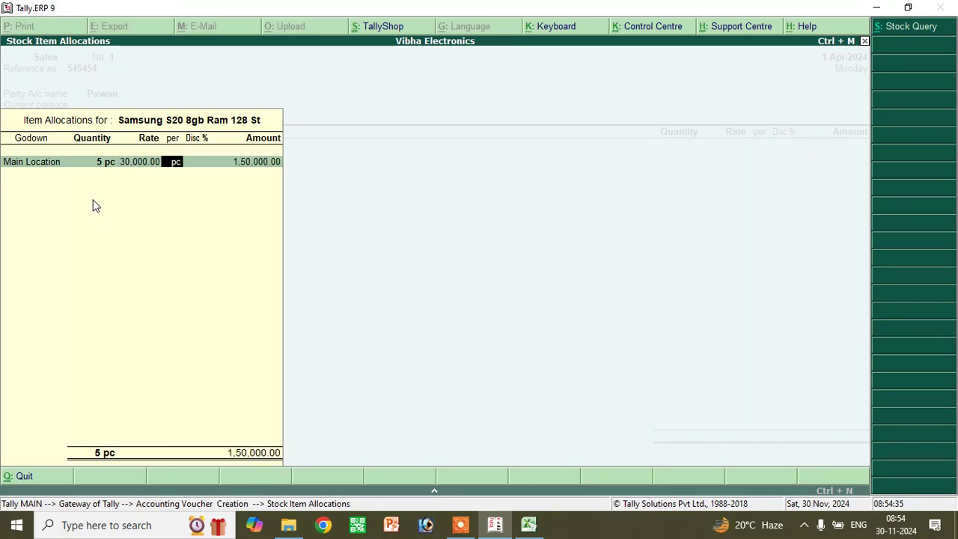
{"action": "key", "text": "Return"}
{"action": "type", "text": "3"}
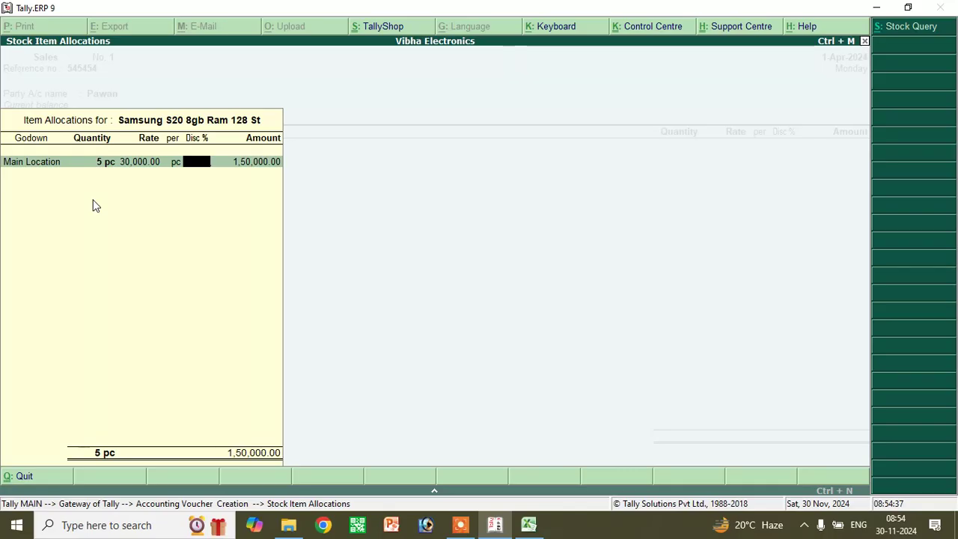
{"action": "key", "text": "Return"}
{"action": "key", "text": "Return"}
{"action": "key", "text": "Return"}
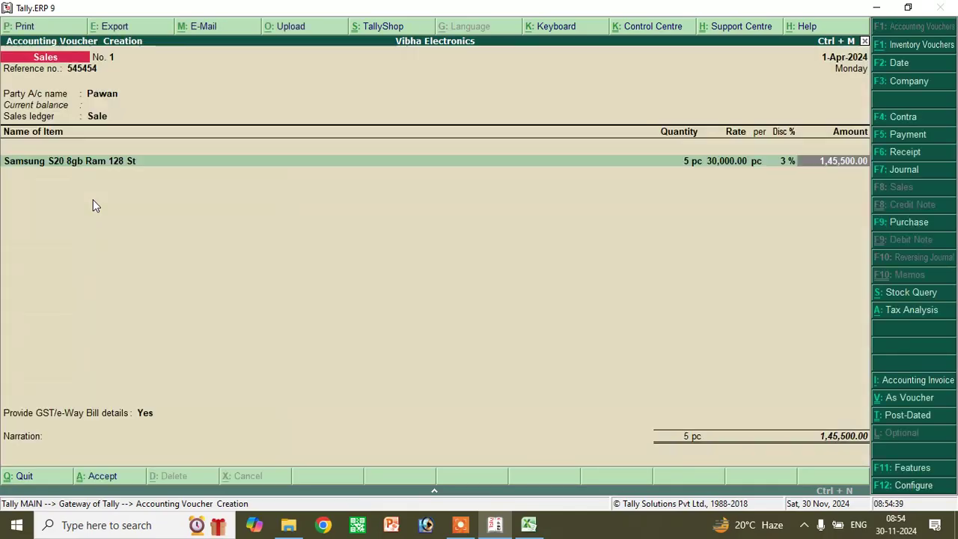
{"action": "key", "text": "Return"}
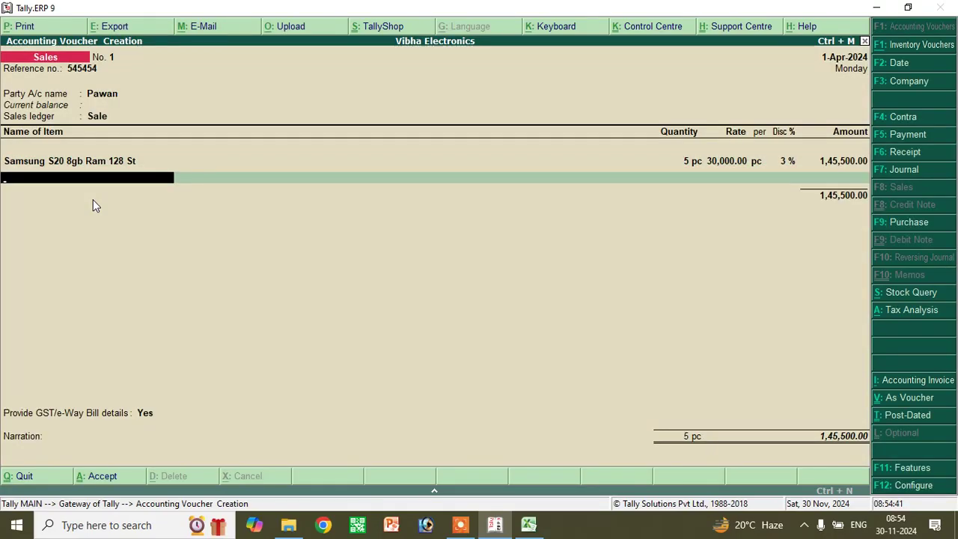
- Add Realme M12c from godown Korra: quantity 4, rate 22,000, discount 2%
{"action": "type", "text": "R"}
{"action": "key", "text": "Return"}
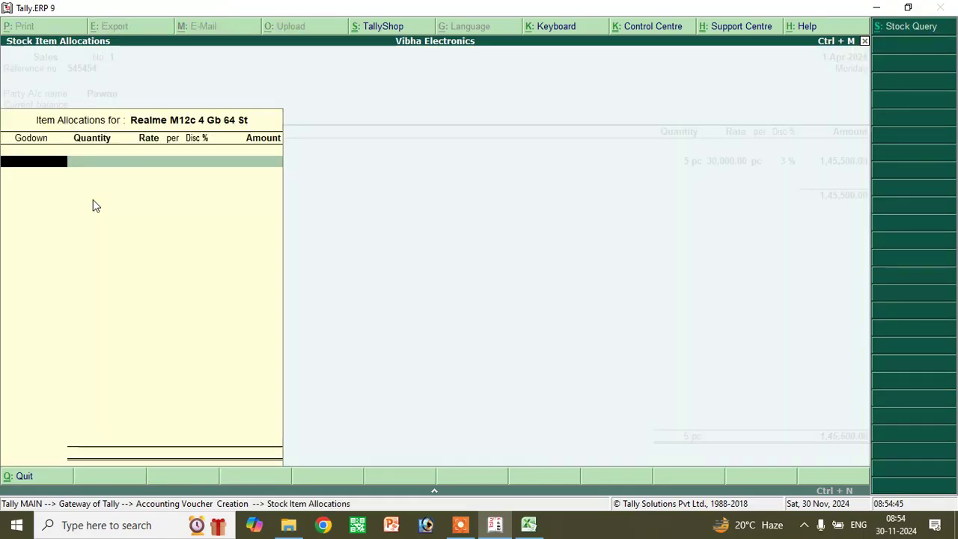
{"action": "type", "text": "M"}
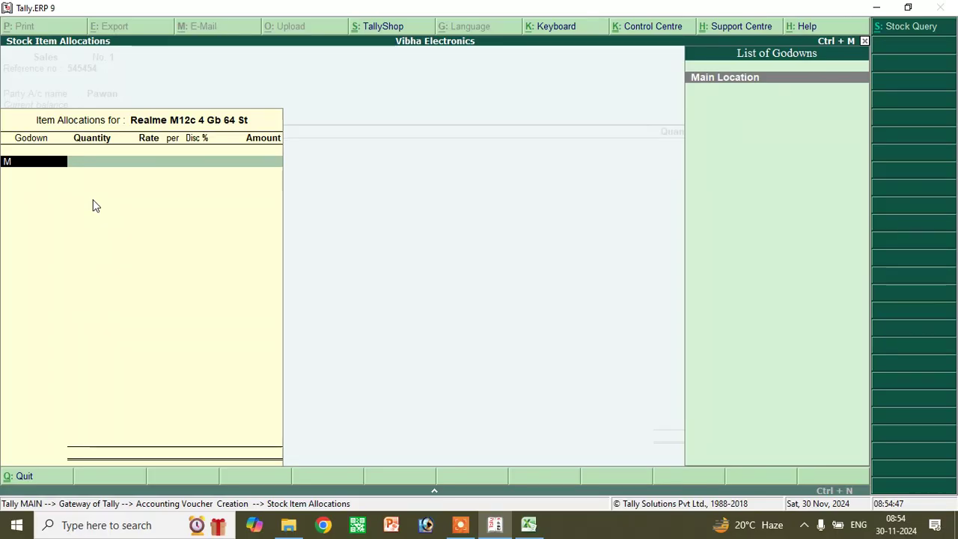
{"action": "key", "text": "BackSpace"}
{"action": "type", "text": "K"}
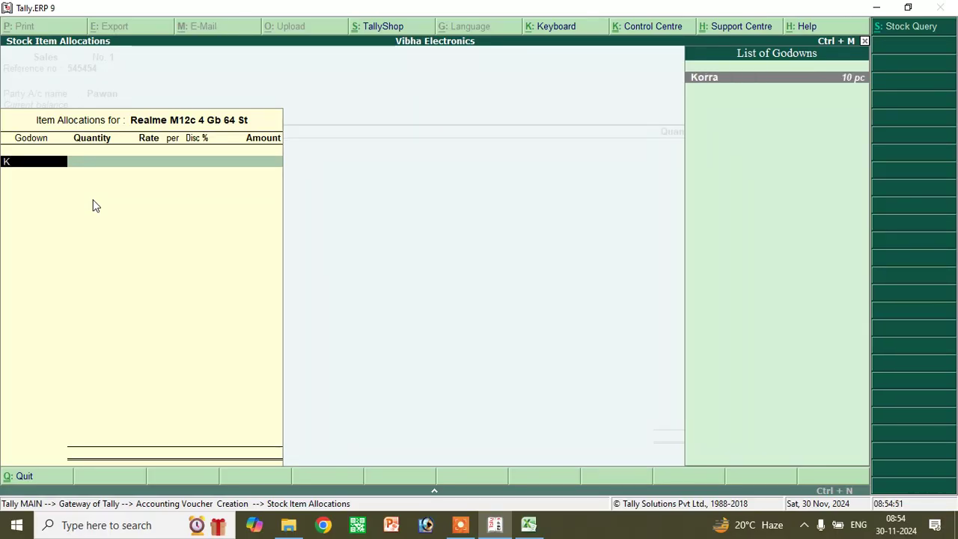
{"action": "key", "text": "Return"}
{"action": "type", "text": "4"}
{"action": "key", "text": "Return"}
{"action": "type", "text": "22,000"}
{"action": "key", "text": "Return"}
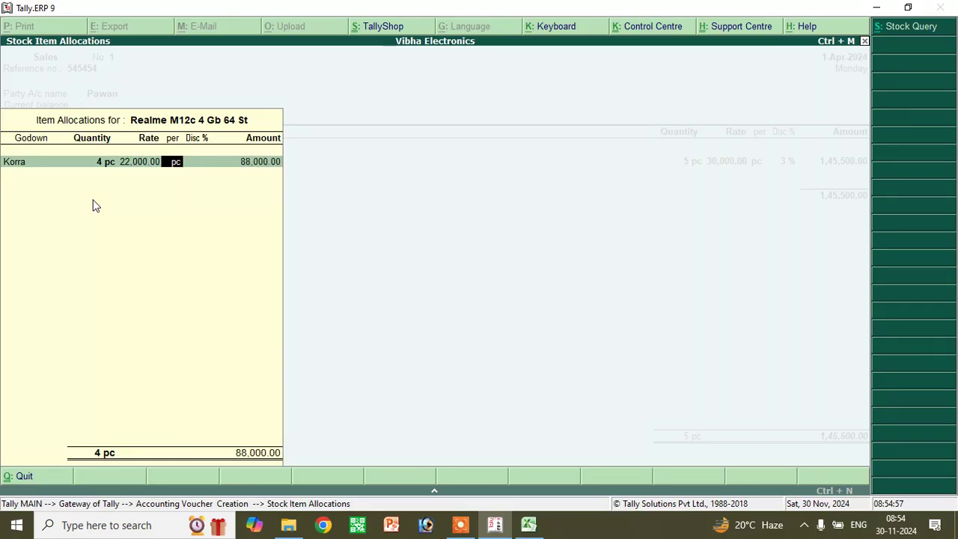
{"action": "type", "text": "2"}
{"action": "key", "text": "Return"}
{"action": "key", "text": "Return"}
{"action": "key", "text": "Return"}
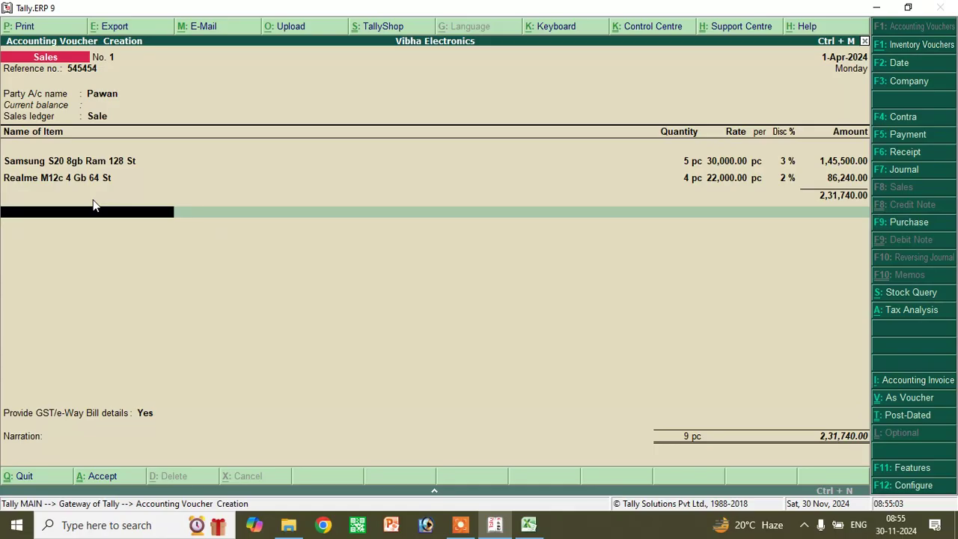
- Add the Cgst 9% and Sgst tax ledgers to the sales voucher, each at 20,856.60
{"action": "type", "text": "C"}
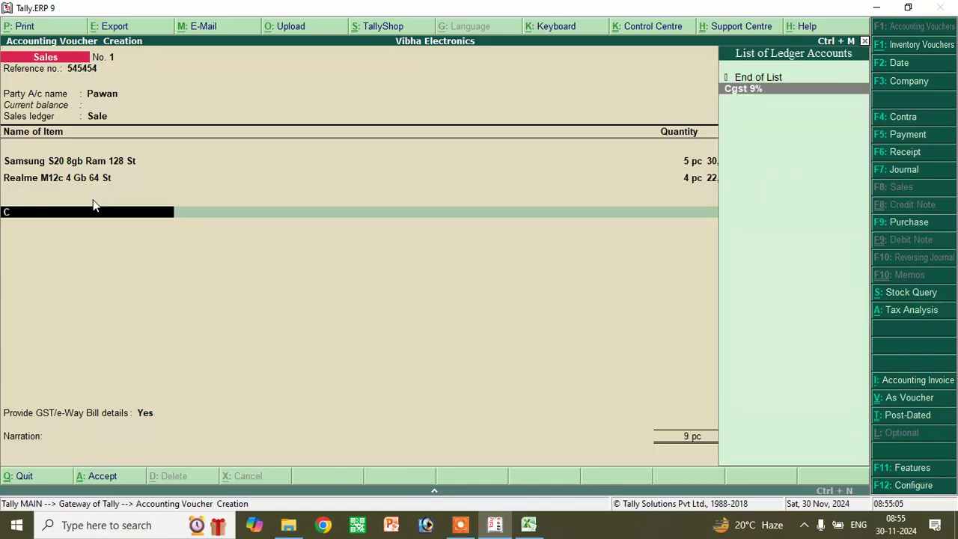
{"action": "key", "text": "Return"}
{"action": "key", "text": "Return"}
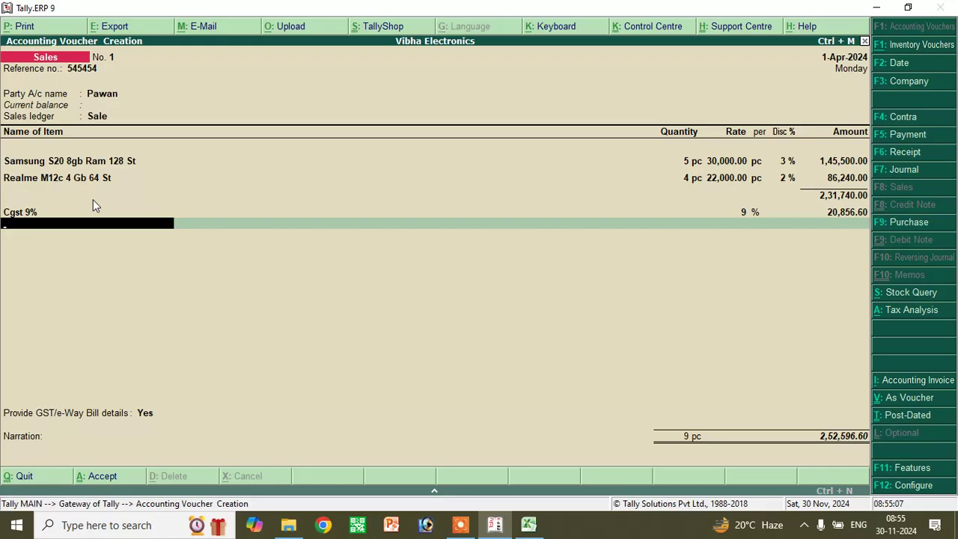
{"action": "type", "text": "S"}
{"action": "key", "text": "Return"}
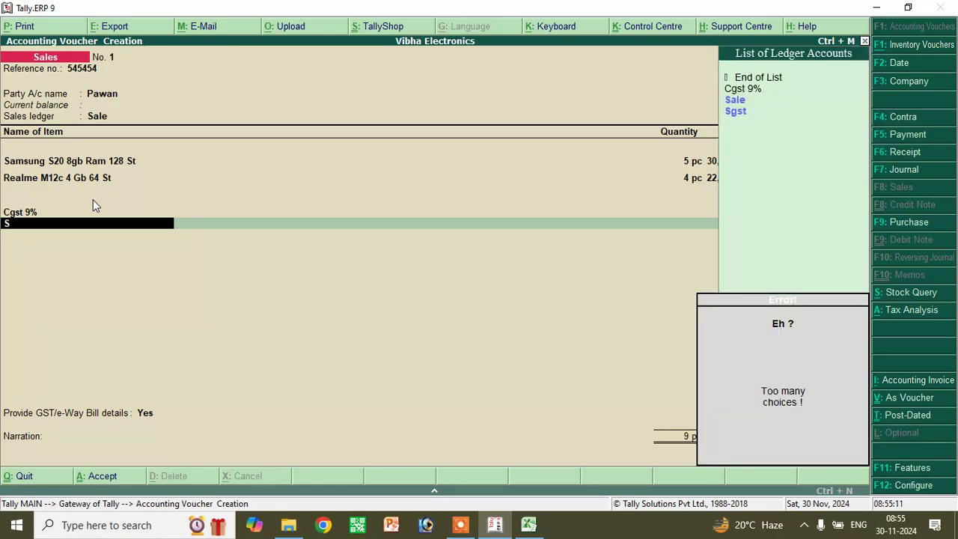
{"action": "key", "text": "Down"}
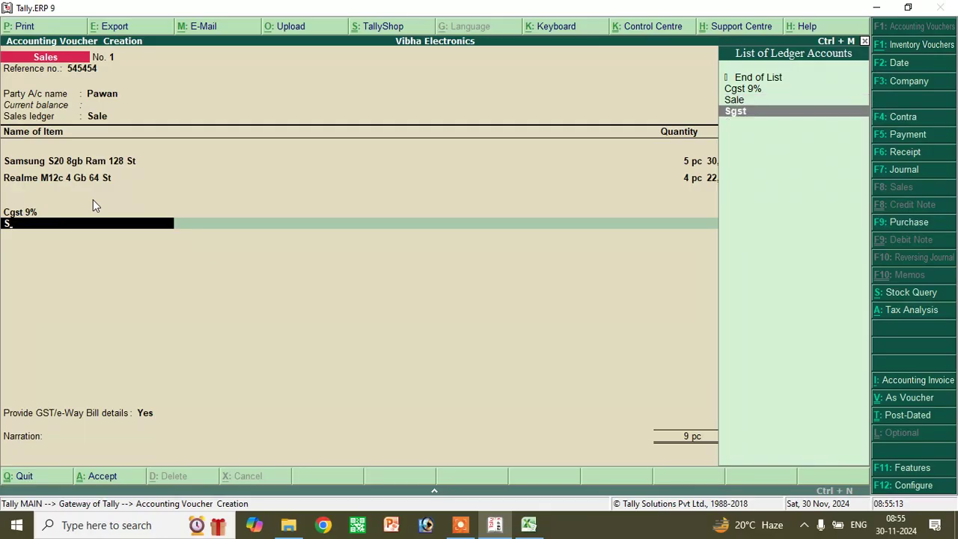
{"action": "key", "text": "Return"}
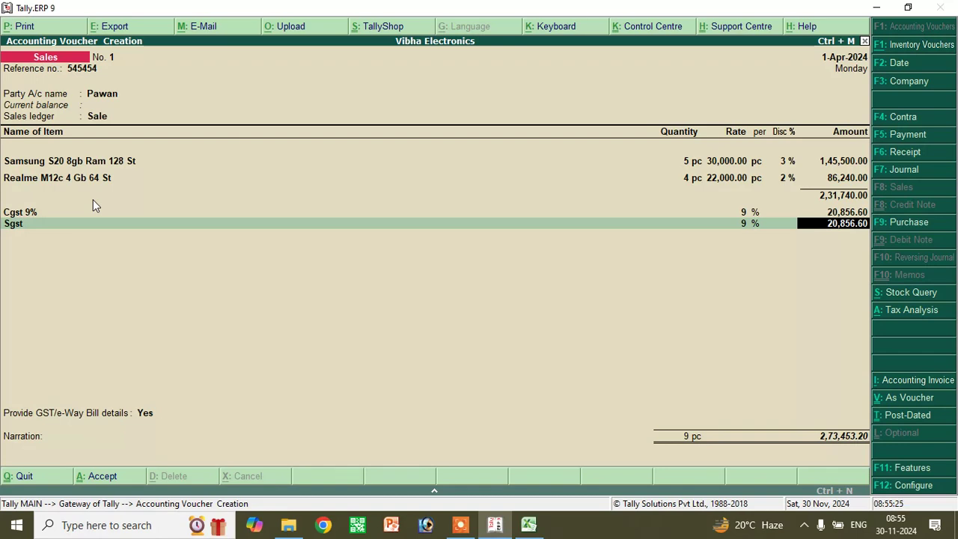
- Accept the SGST amount, confirm GST/e-way bill details, skip narration, and save Sales voucher No. 1
{"action": "key", "text": "Return"}
{"action": "key", "text": "Return"}
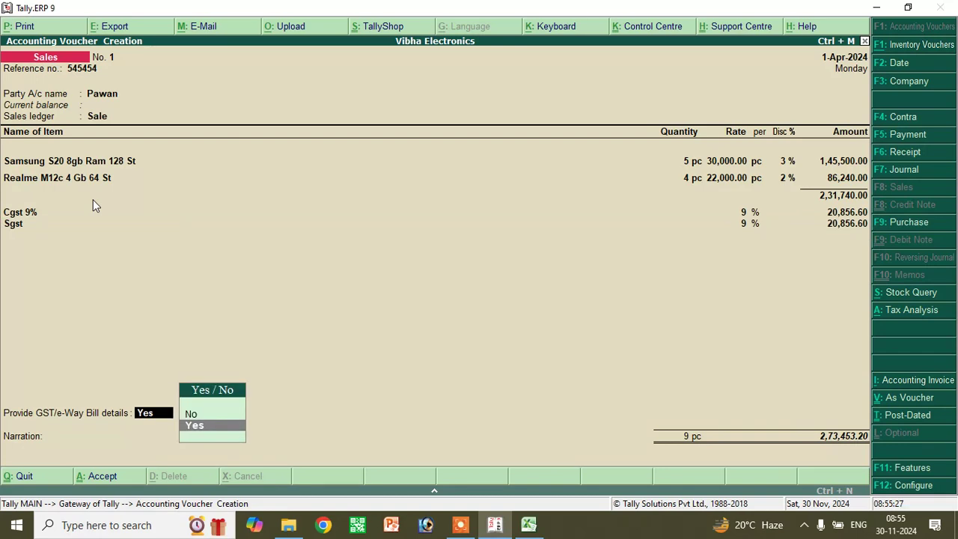
{"action": "key", "text": "Return"}
{"action": "key", "text": "Return"}
{"action": "key", "text": "Return"}
{"action": "key", "text": "Return"}
{"action": "key", "text": "Return"}
{"action": "key", "text": "Return"}
{"action": "key", "text": "Return"}
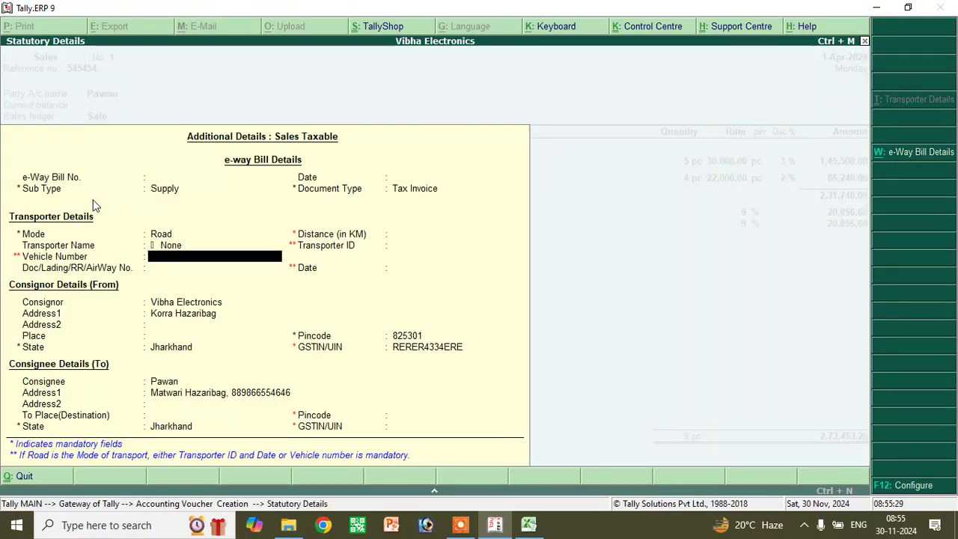
{"action": "key", "text": "Return"}
{"action": "key", "text": "Return"}
{"action": "key", "text": "Return"}
{"action": "key", "text": "Return"}
{"action": "key", "text": "Return"}
{"action": "key", "text": "Return"}
{"action": "key", "text": "Return"}
{"action": "key", "text": "Return"}
{"action": "key", "text": "Return"}
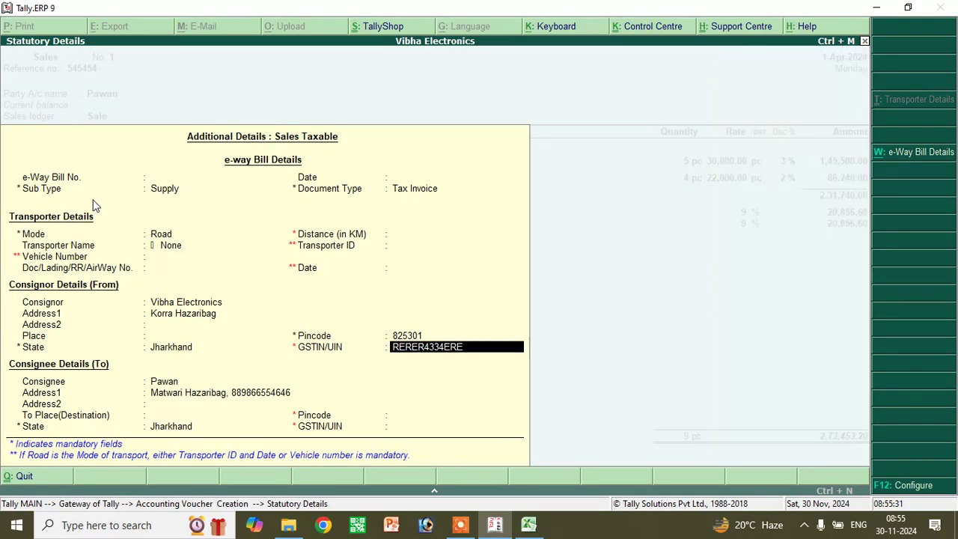
{"action": "key", "text": "Return"}
{"action": "key", "text": "Return"}
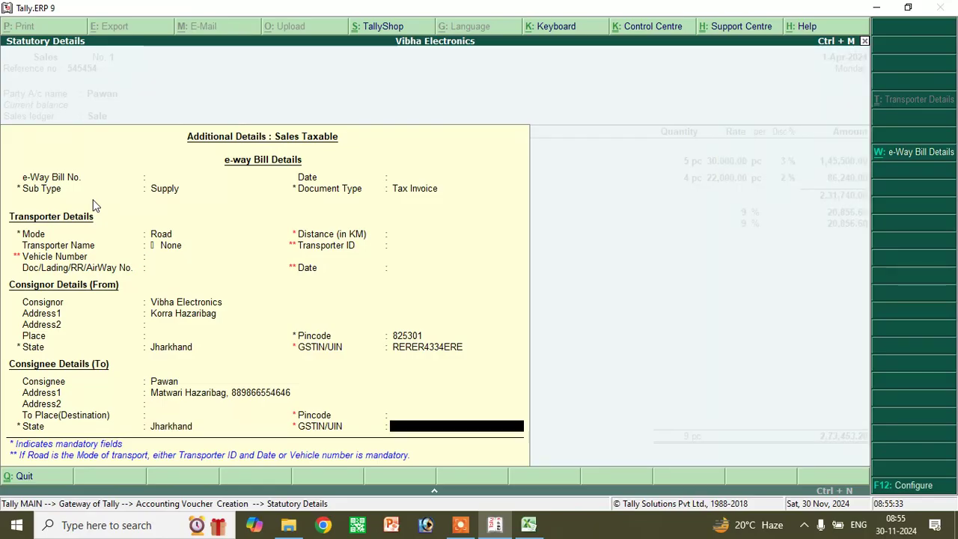
{"action": "key", "text": "Return"}
{"action": "key", "text": "Return"}
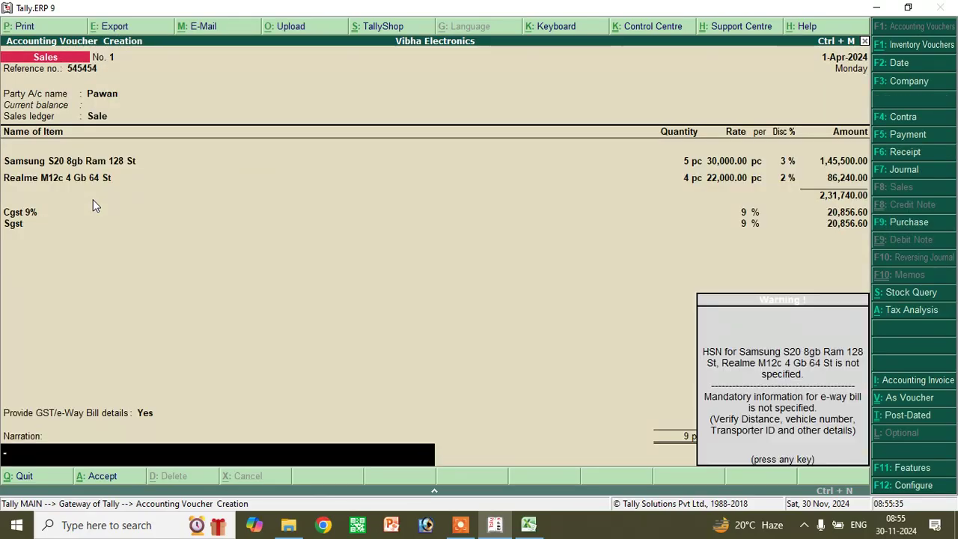
{"action": "key", "text": "Return"}
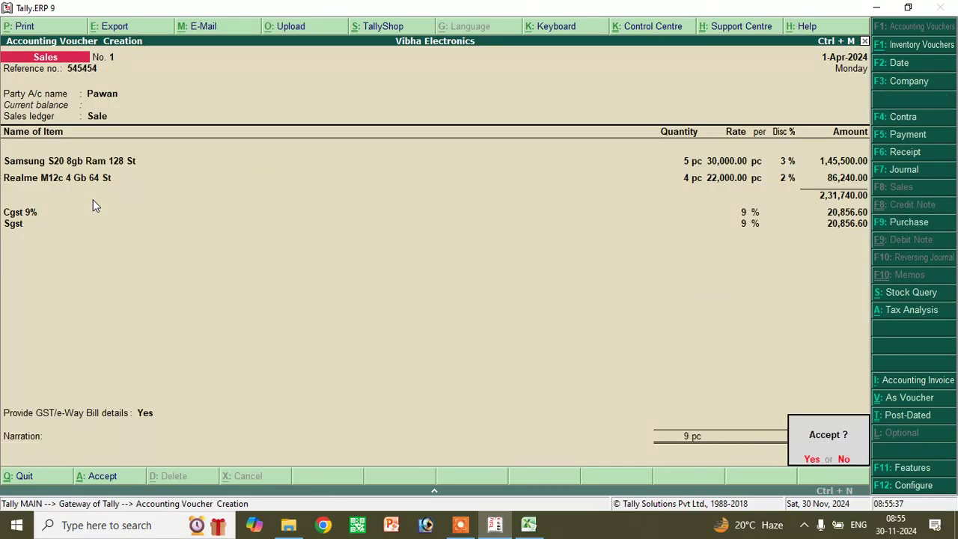
{"action": "key", "text": "Return"}
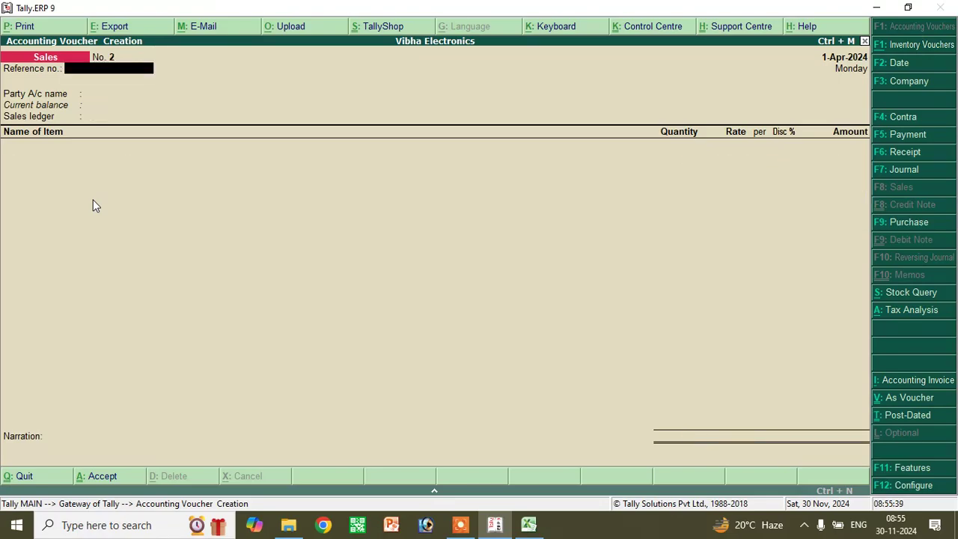
- Leave voucher entry, open the Balance Sheet, and switch it to detailed view
{"action": "key", "text": "Escape"}
{"action": "key", "text": "Return"}
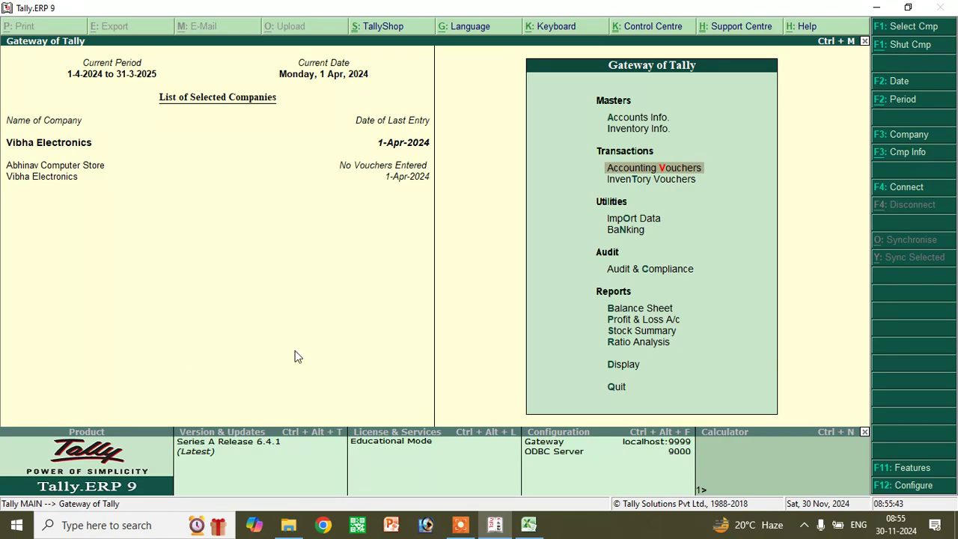
{"action": "left_click", "coordinate": [639, 309]}
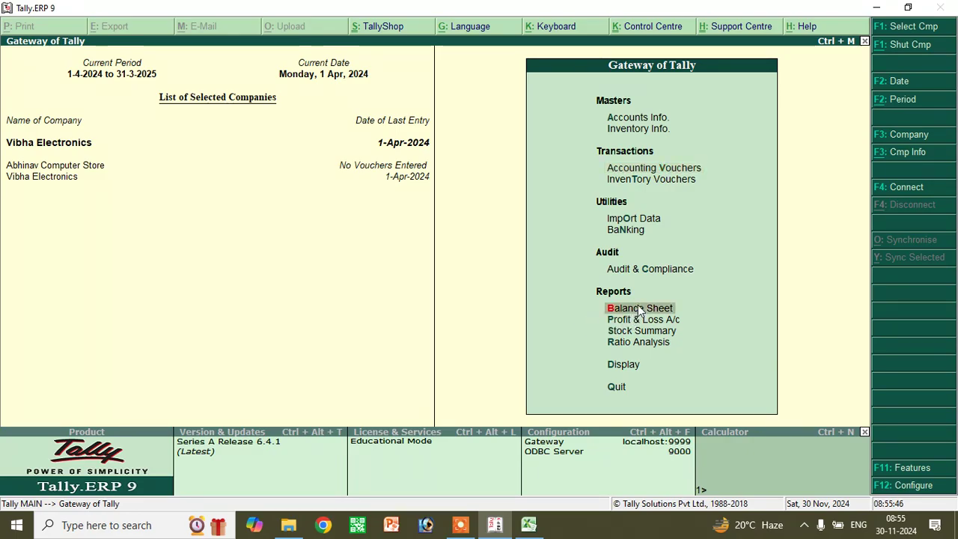
{"action": "left_click", "coordinate": [640, 308]}
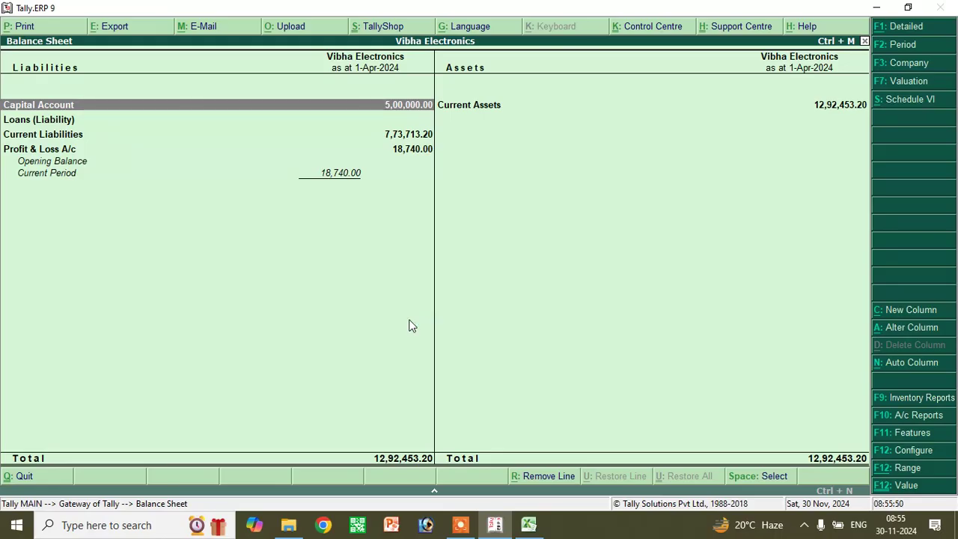
{"action": "key", "text": "alt+F1"}
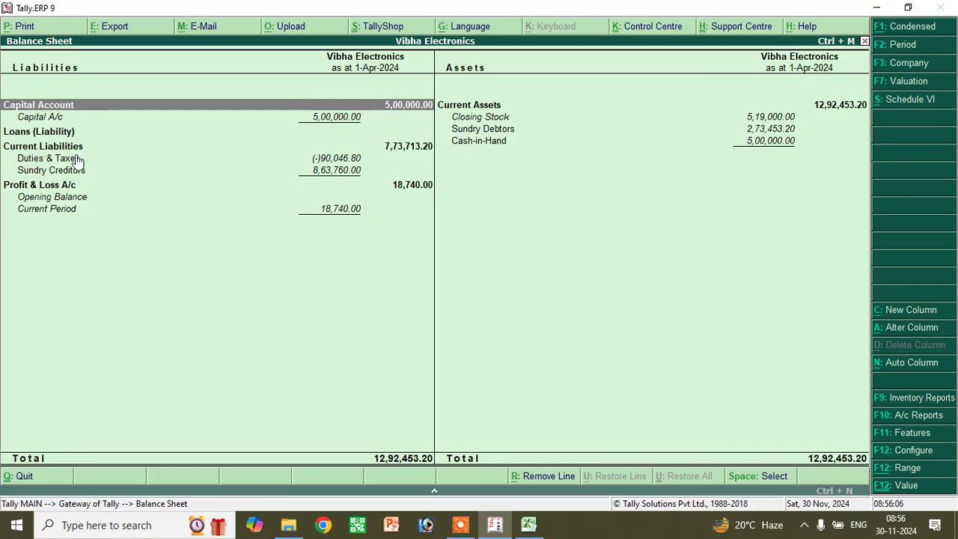
- Review Sundry Creditors and Raj Mobile's monthly ledger, then drill into Sundry Debtors
{"action": "left_click", "coordinate": [324, 177]}
{"action": "left_click", "coordinate": [324, 178]}
{"action": "left_click", "coordinate": [324, 177]}
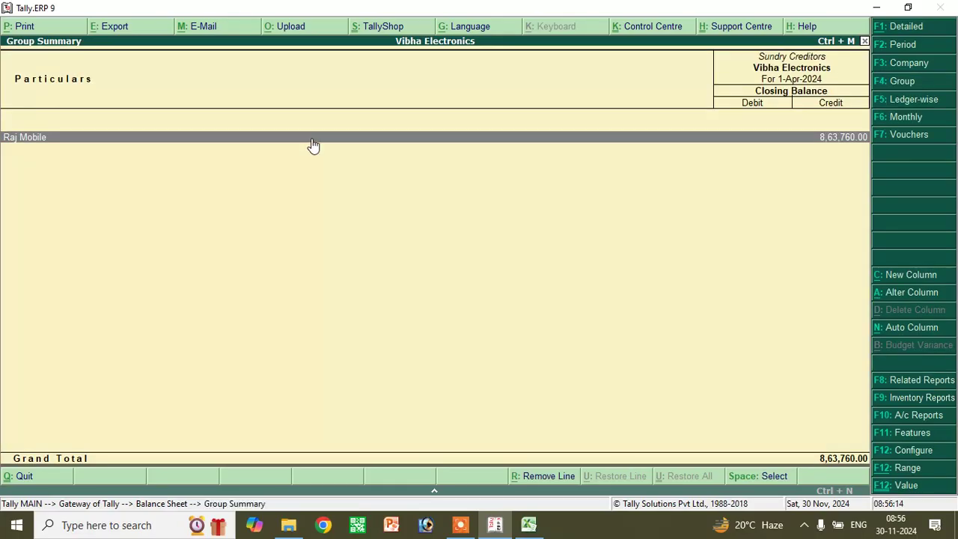
{"action": "left_click", "coordinate": [313, 140]}
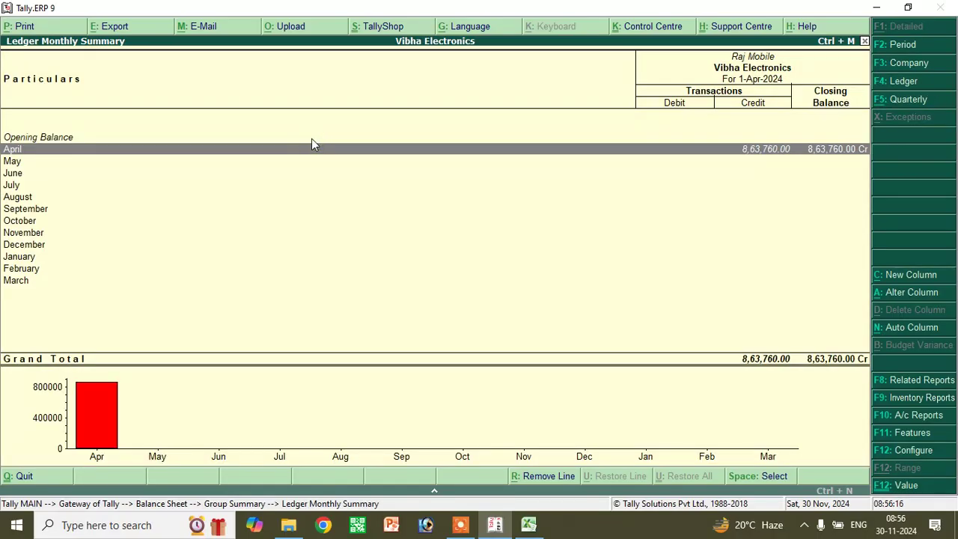
{"action": "key", "text": "Escape"}
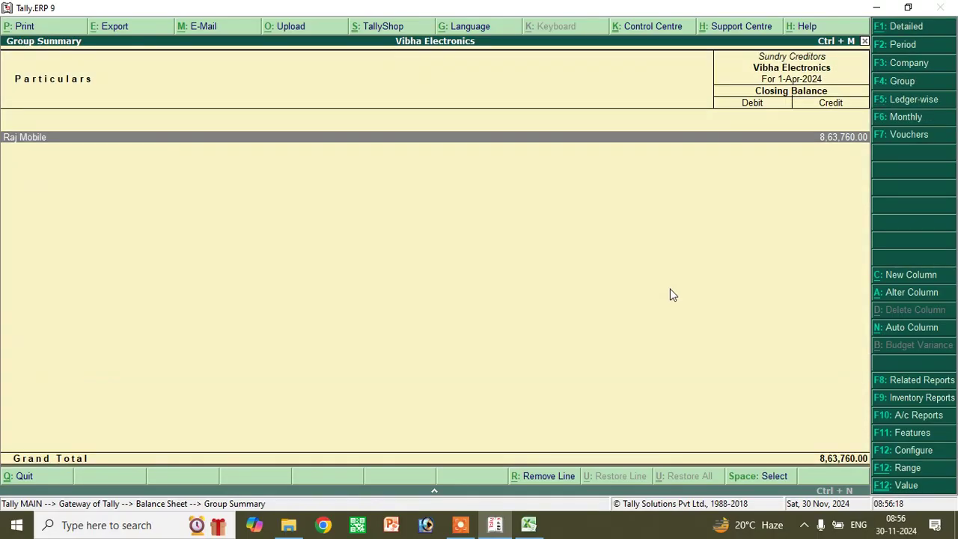
{"action": "key", "text": "Escape"}
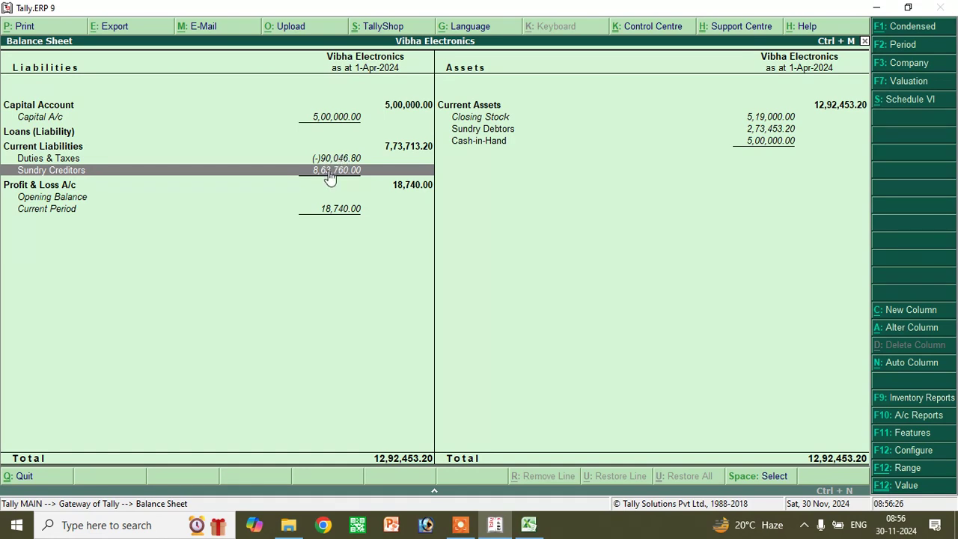
{"action": "double_click", "coordinate": [495, 133]}
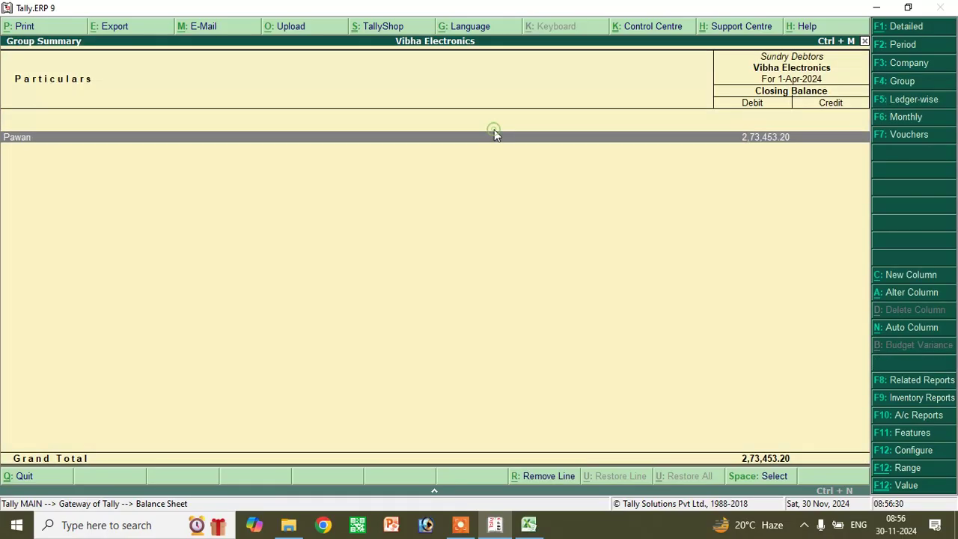
- View the customer ledger's monthly summary and go back to the Balance Sheet
{"action": "double_click", "coordinate": [37, 135]}
{"action": "key", "text": "Escape"}
{"action": "key", "text": "Escape"}
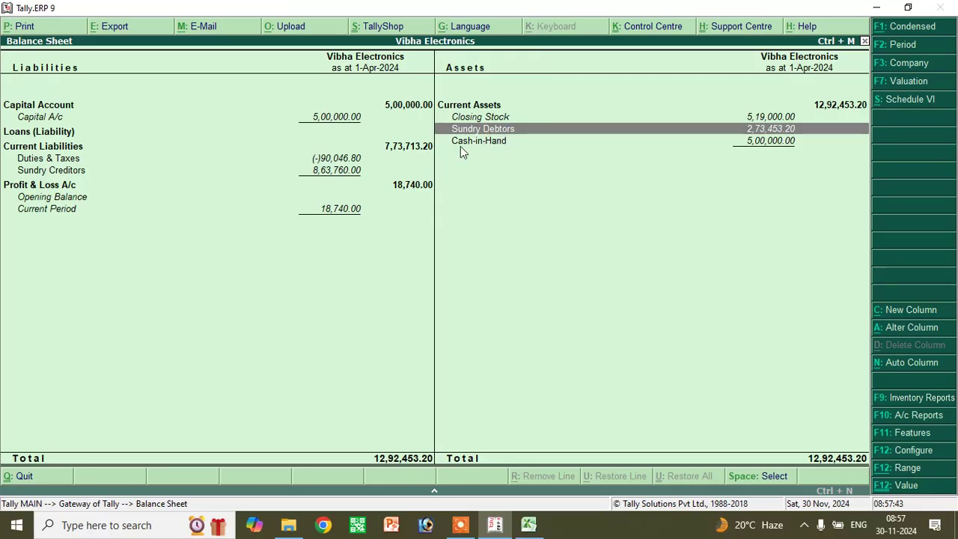
{"action": "double_click", "coordinate": [70, 184]}
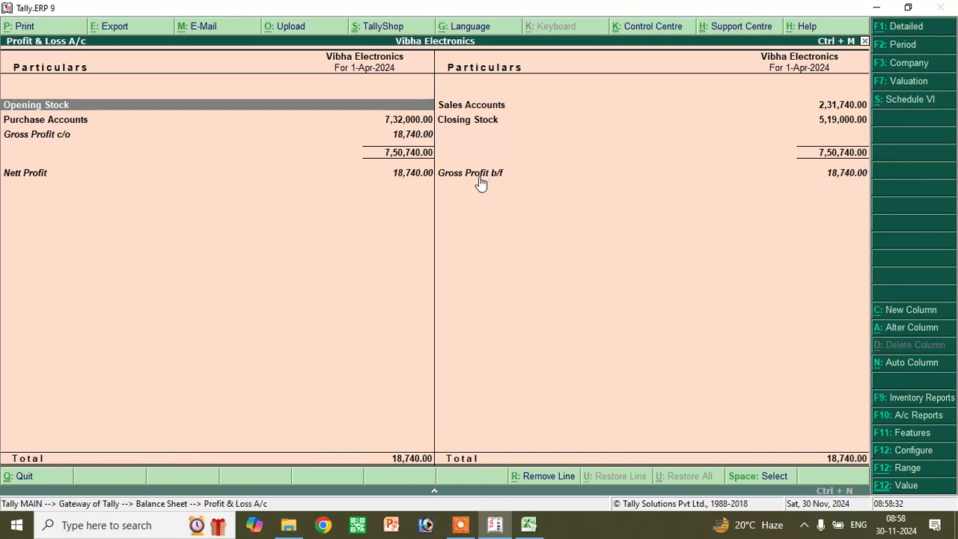
{"action": "key", "text": "Escape"}
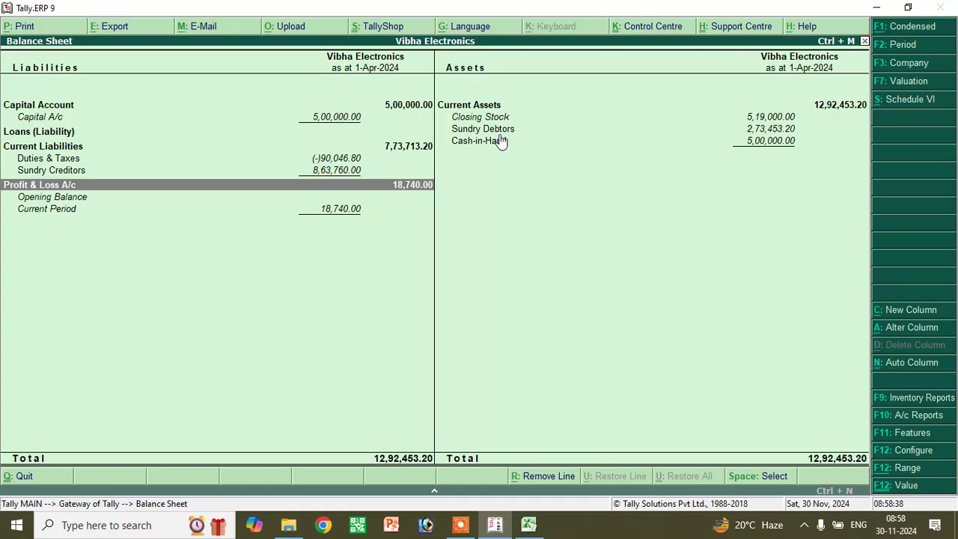
- Go to Display > Day Book and open the Sales voucher row for alteration
{"action": "left_click", "coordinate": [498, 132]}
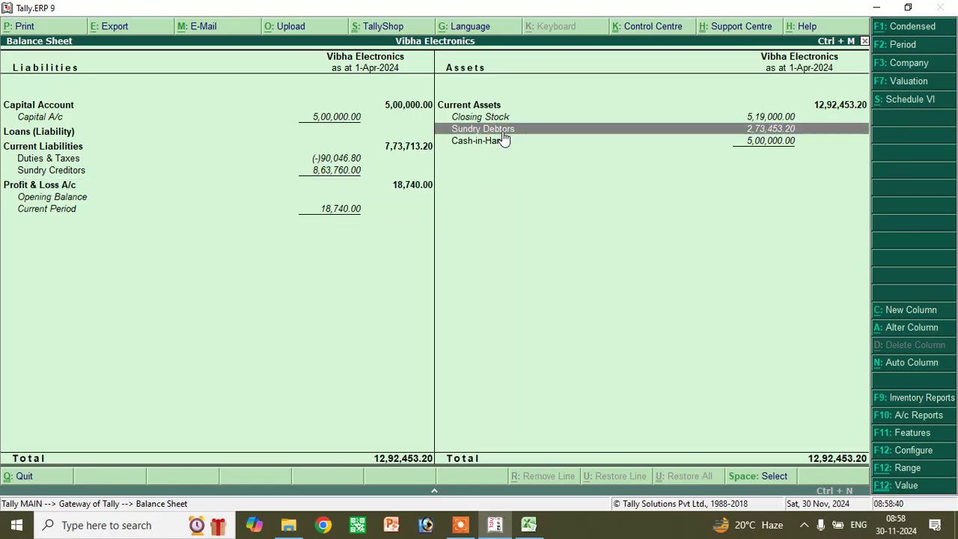
{"action": "key", "text": "Escape"}
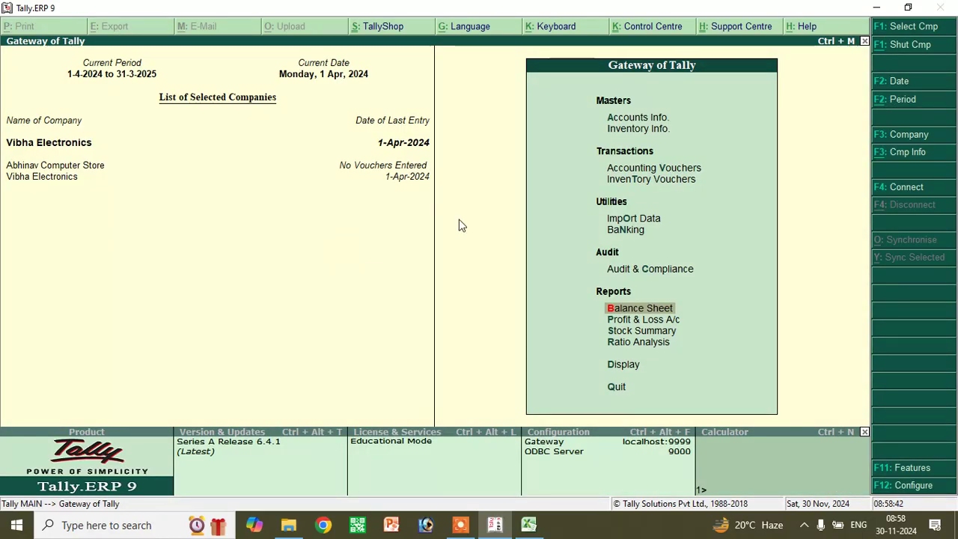
{"action": "left_click", "coordinate": [628, 365]}
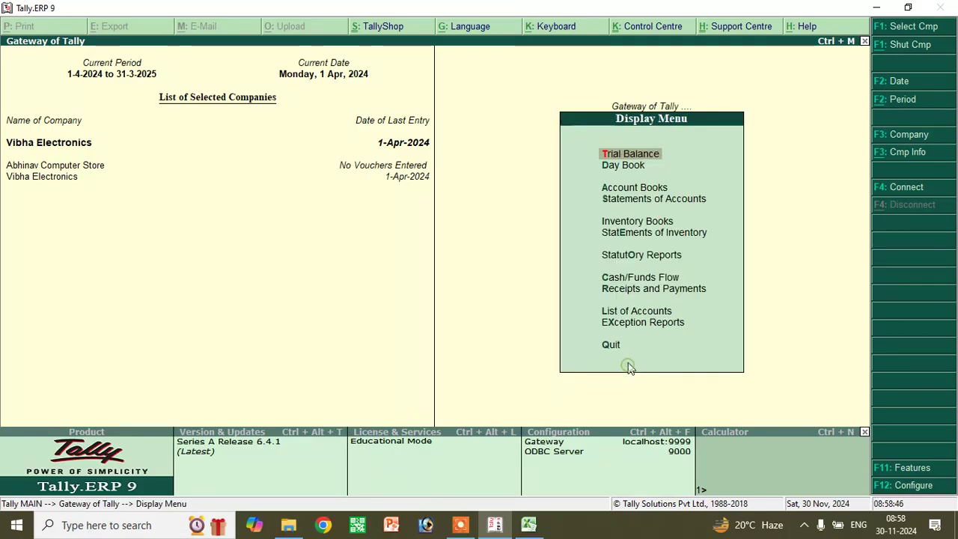
{"action": "left_click", "coordinate": [626, 166]}
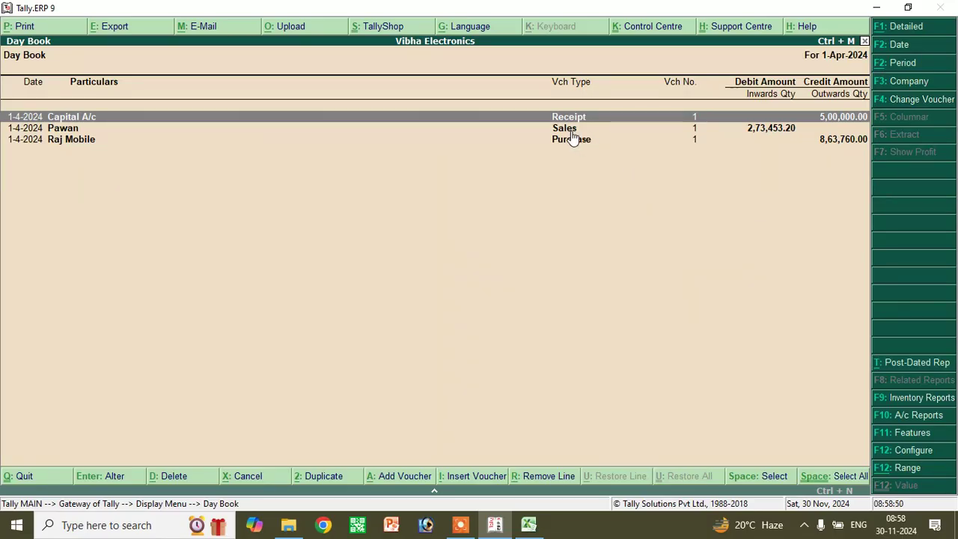
{"action": "left_click", "coordinate": [571, 133]}
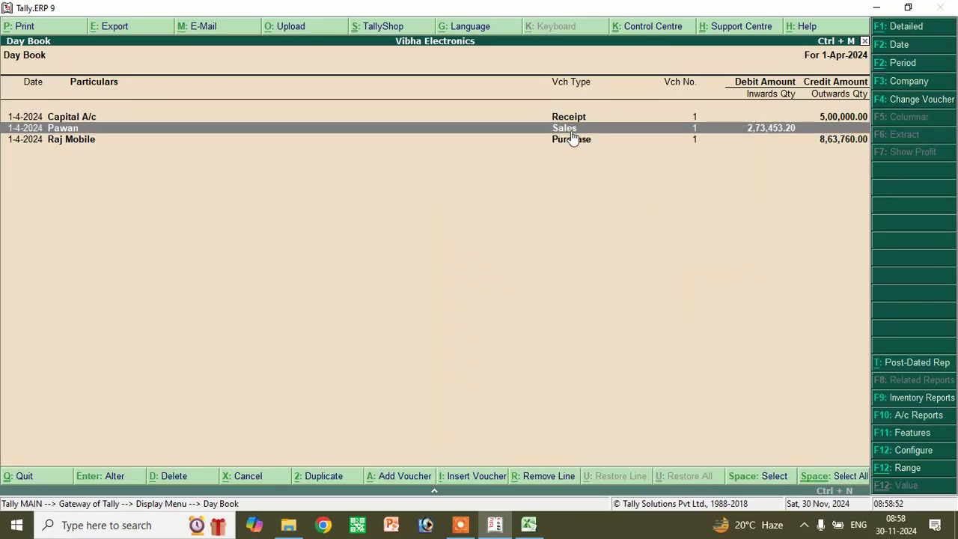
{"action": "left_click", "coordinate": [571, 131]}
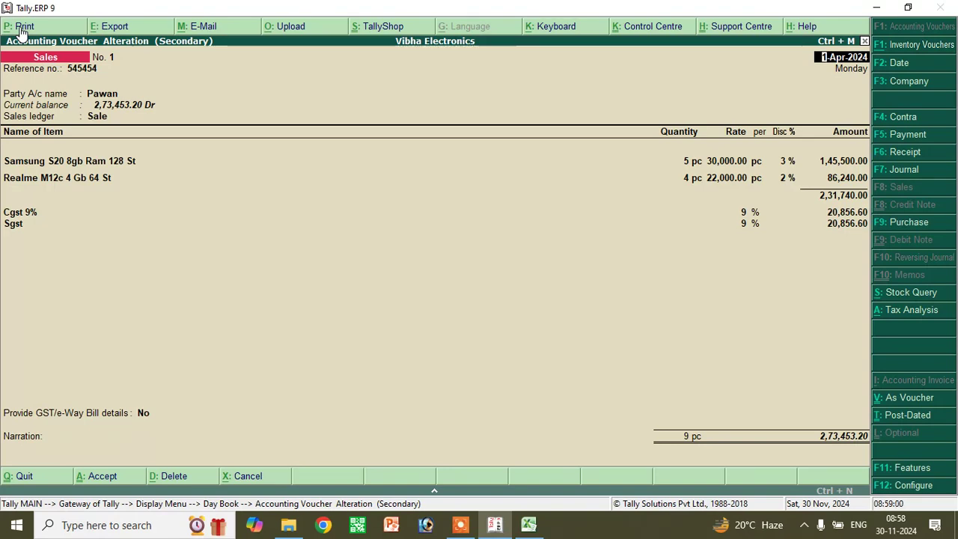
- Print the sales Tax Invoice to pawan.pdf on the Desktop, then minimise Tally
{"action": "left_click", "coordinate": [22, 31]}
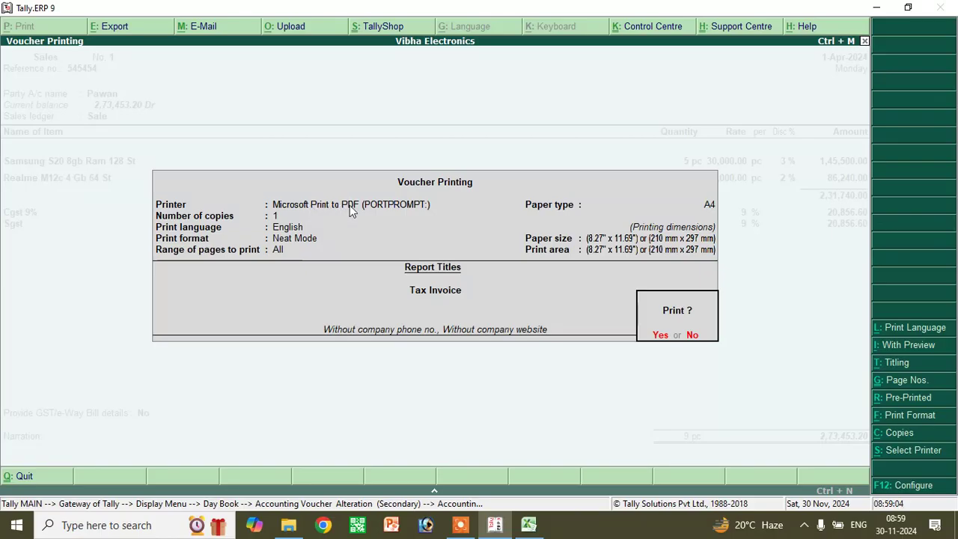
{"action": "left_click", "coordinate": [671, 336]}
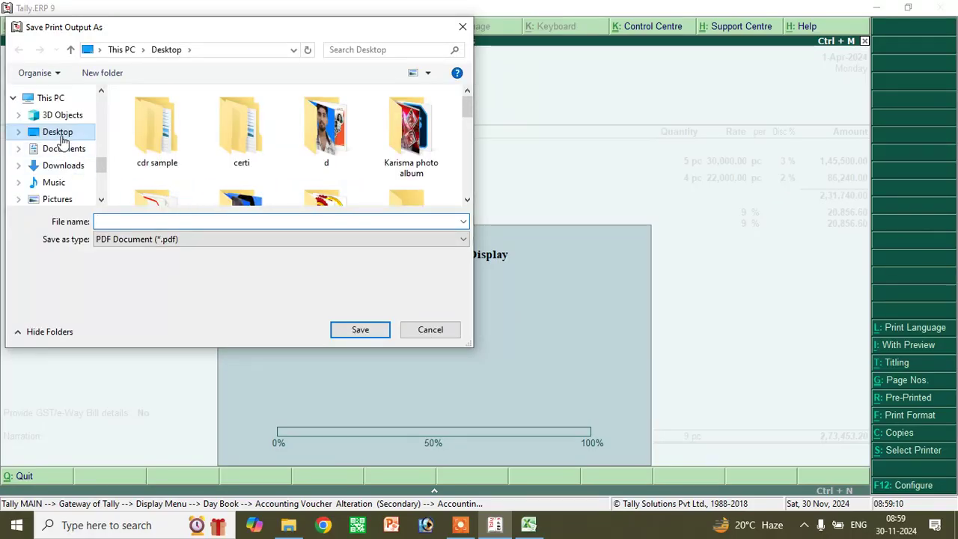
{"action": "left_click", "coordinate": [62, 135]}
{"action": "left_click", "coordinate": [131, 223]}
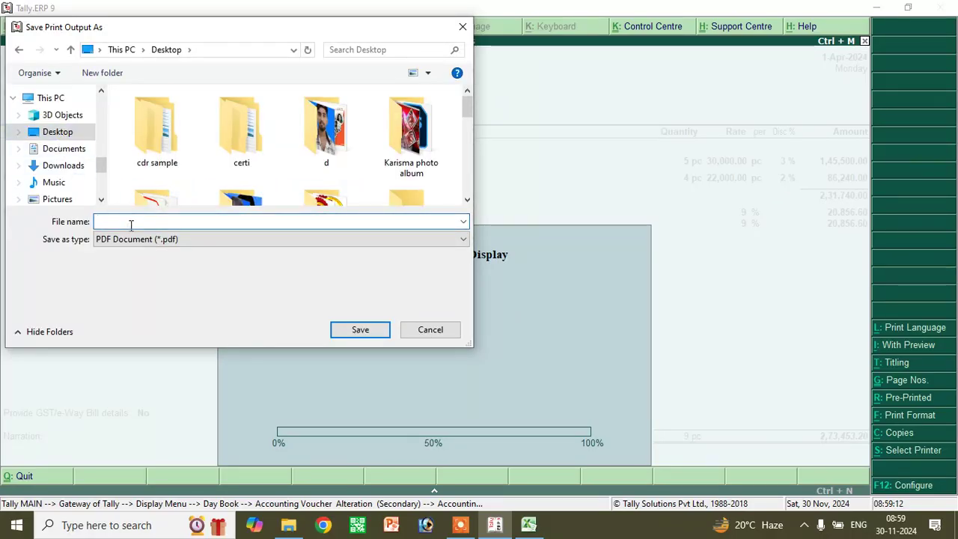
{"action": "type", "text": "pawan"}
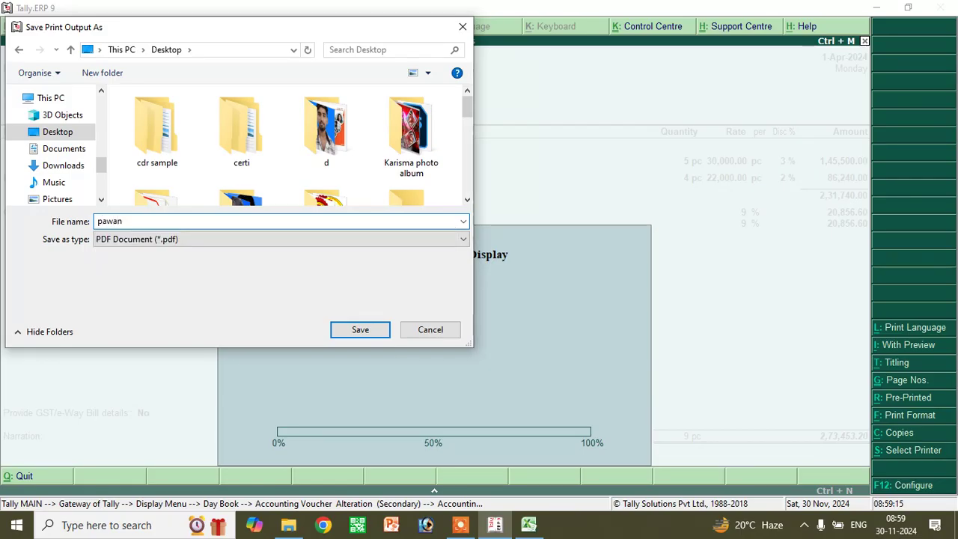
{"action": "key", "text": "Return"}
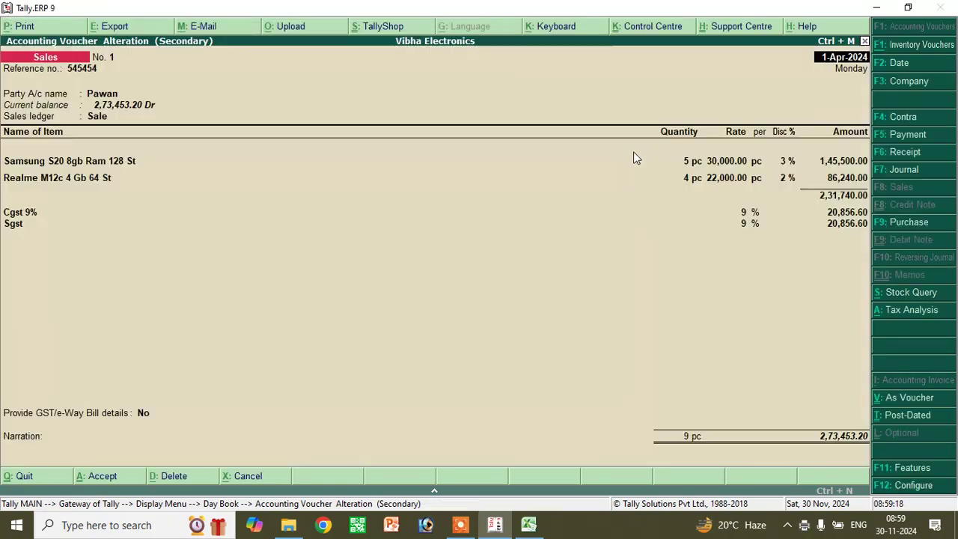
{"action": "key", "text": "super+d"}
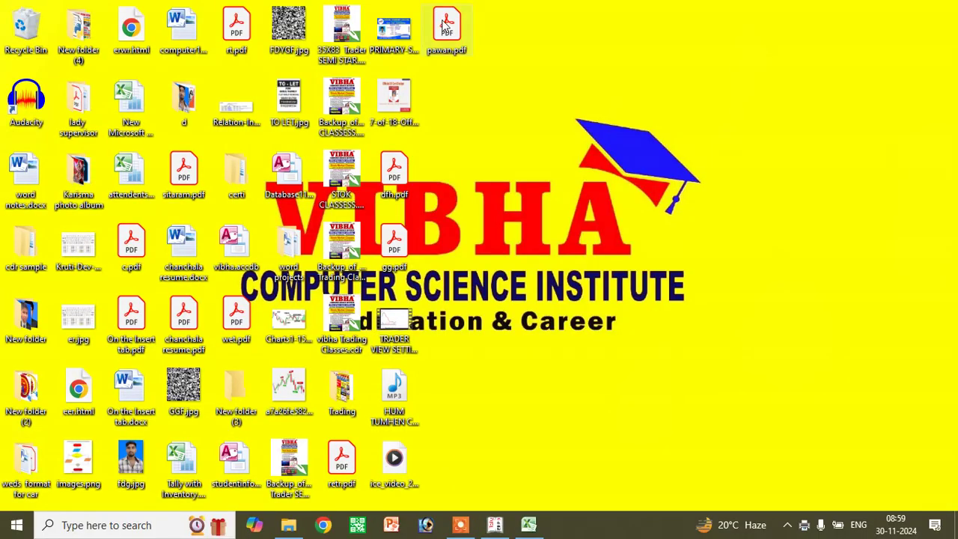
- Open pawan.pdf in Adobe Acrobat and highlight the seller's address block
{"action": "double_click", "coordinate": [446, 22]}
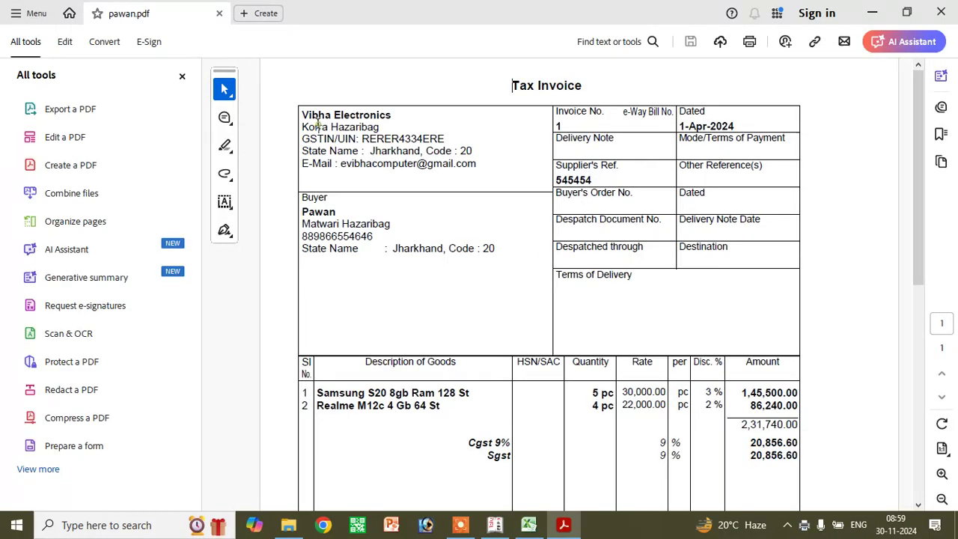
{"action": "left_click", "coordinate": [404, 138]}
{"action": "left_click_drag", "start_coordinate": [483, 169], "coordinate": [280, 104]}
{"action": "left_click", "coordinate": [324, 289]}
- Highlight the Realme model details, the 30,000.00 and 22,000.00 rates, and the tax amounts
{"action": "scroll", "coordinate": [647, 238], "scroll_direction": "down", "scroll_amount": 3}
{"action": "left_click_drag", "start_coordinate": [368, 292], "coordinate": [469, 292]}
{"action": "left_click_drag", "start_coordinate": [357, 304], "coordinate": [411, 305]}
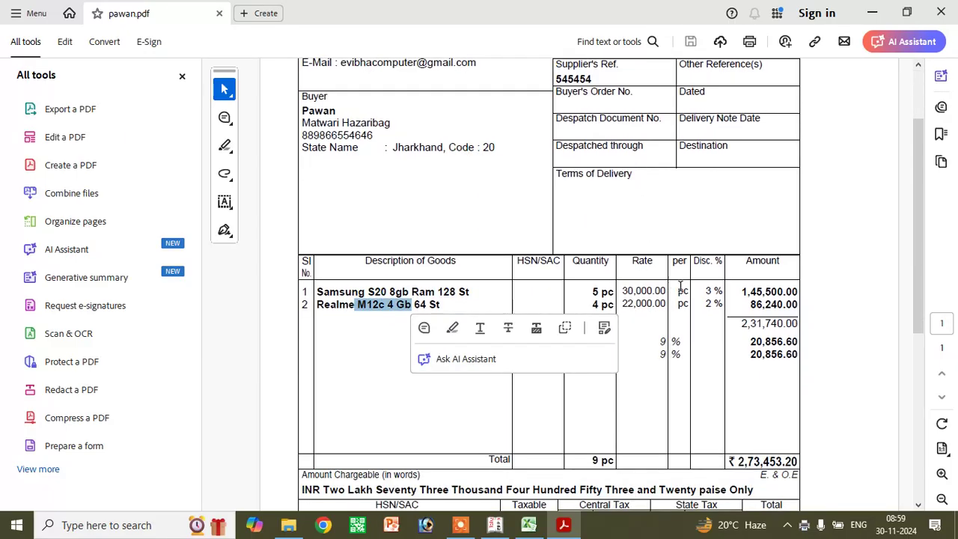
{"action": "left_click", "coordinate": [616, 300]}
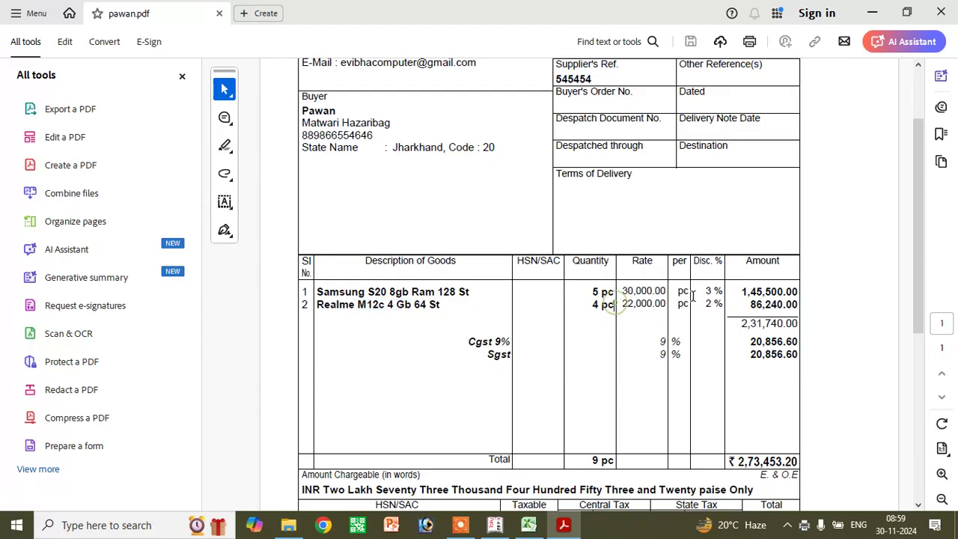
{"action": "left_click", "coordinate": [640, 286]}
{"action": "left_click", "coordinate": [640, 304]}
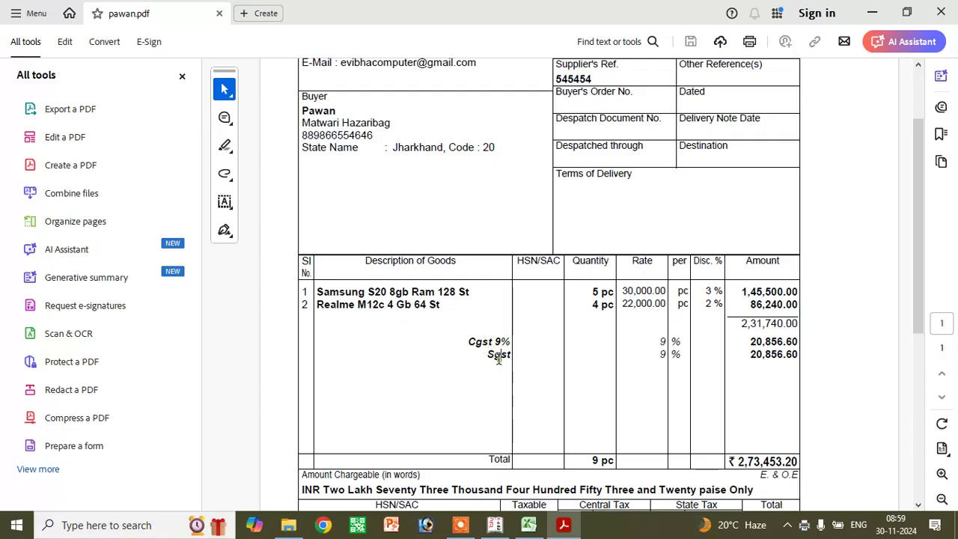
{"action": "left_click_drag", "start_coordinate": [762, 339], "coordinate": [775, 355]}
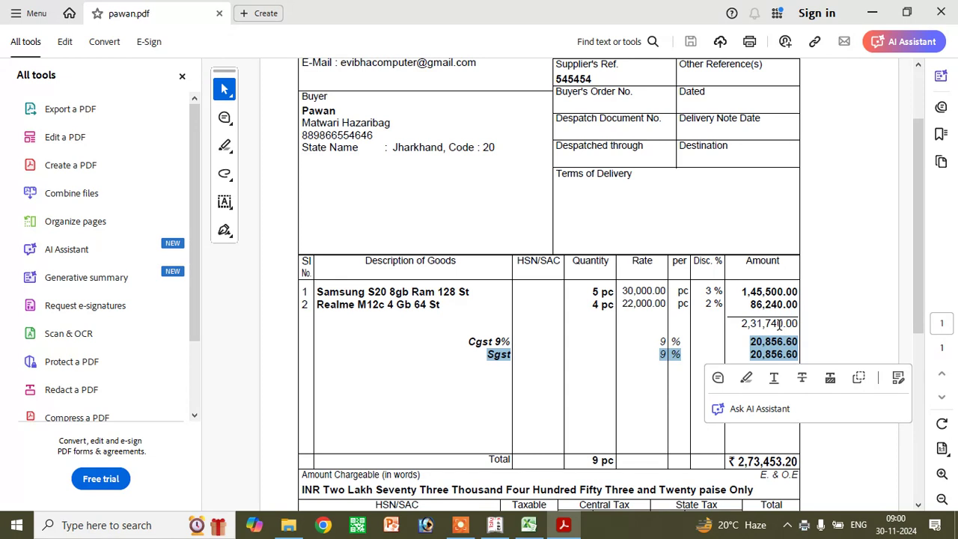
{"action": "left_click", "coordinate": [746, 465]}
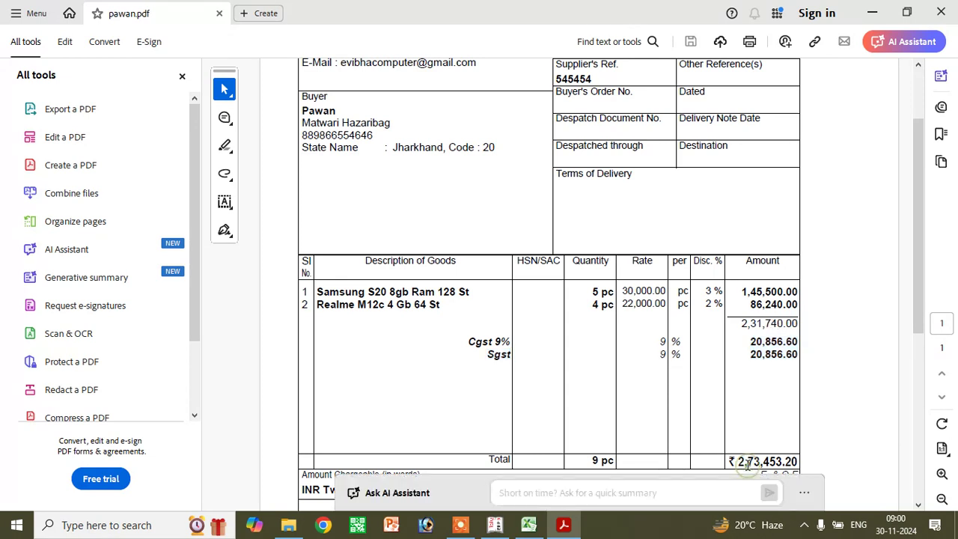
- Check the State Tax amount 20,856.60 and the amount and tax chargeable in words
{"action": "scroll", "coordinate": [497, 400], "scroll_direction": "down", "scroll_amount": 3}
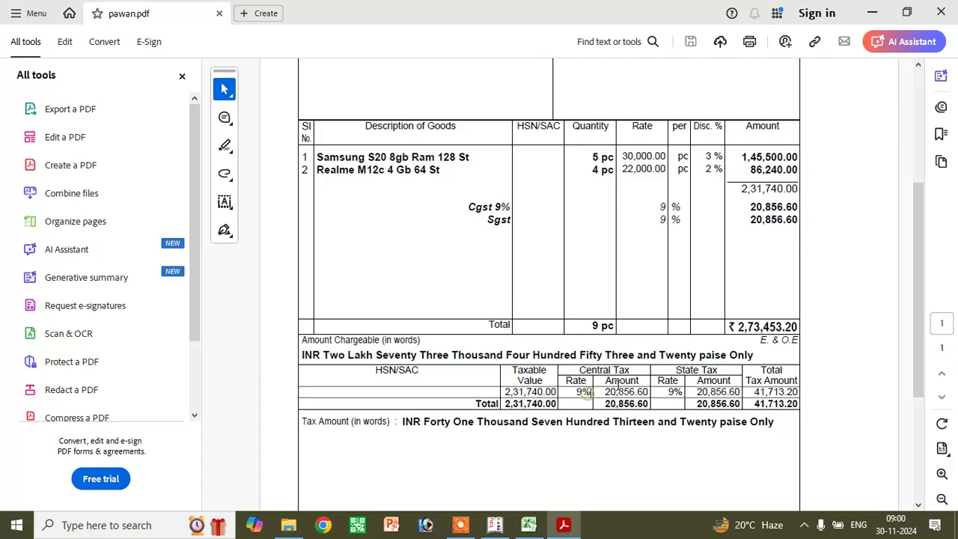
{"action": "left_click", "coordinate": [706, 391]}
{"action": "left_click_drag", "start_coordinate": [324, 355], "coordinate": [502, 355]}
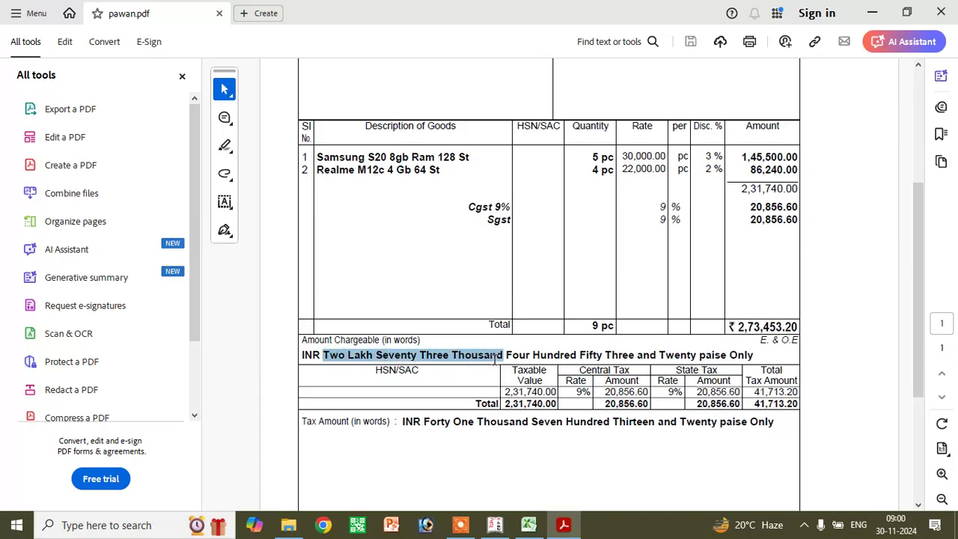
{"action": "left_click", "coordinate": [414, 419]}
{"action": "left_click_drag", "start_coordinate": [414, 420], "coordinate": [563, 421]}
{"action": "scroll", "coordinate": [547, 479], "scroll_direction": "down", "scroll_amount": 2}
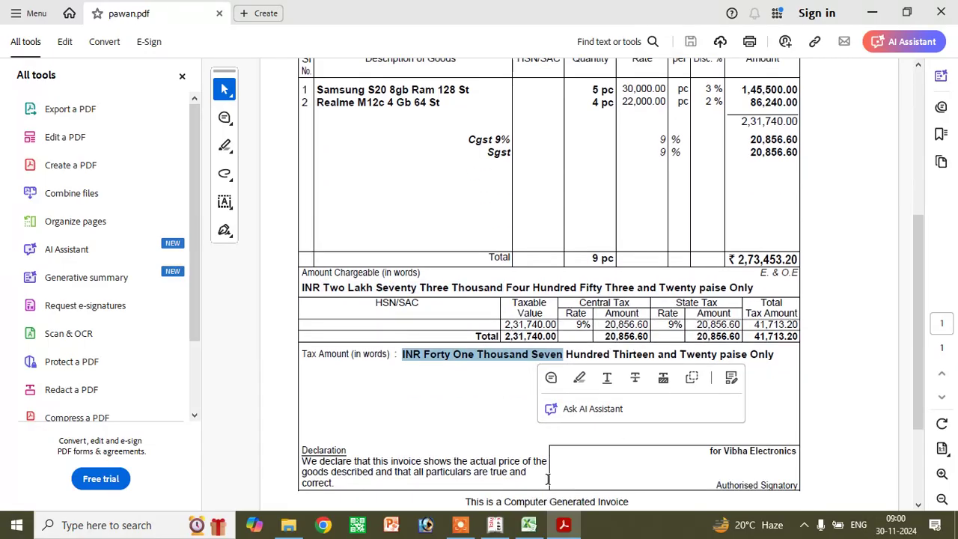
{"action": "left_click", "coordinate": [669, 460]}
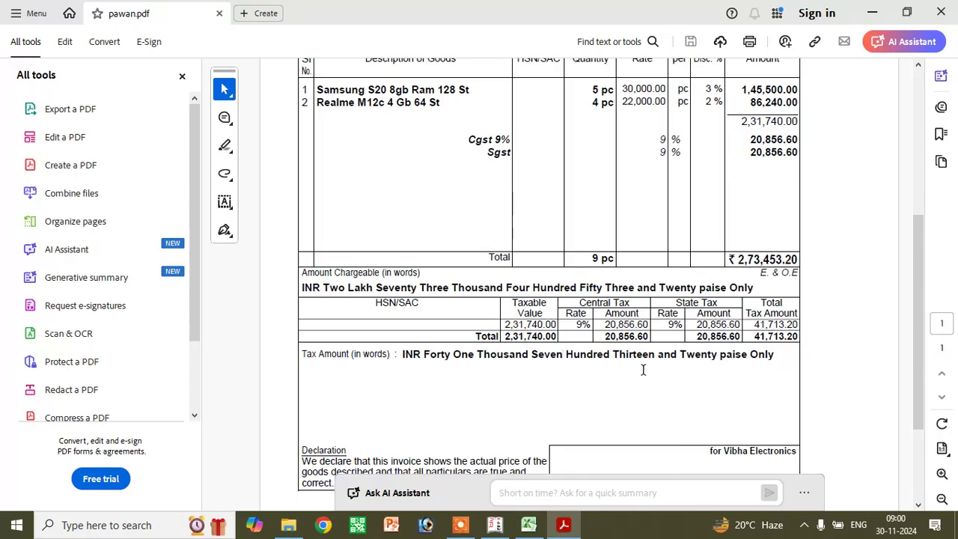
{"action": "scroll", "coordinate": [642, 370], "scroll_direction": "up", "scroll_amount": 8}
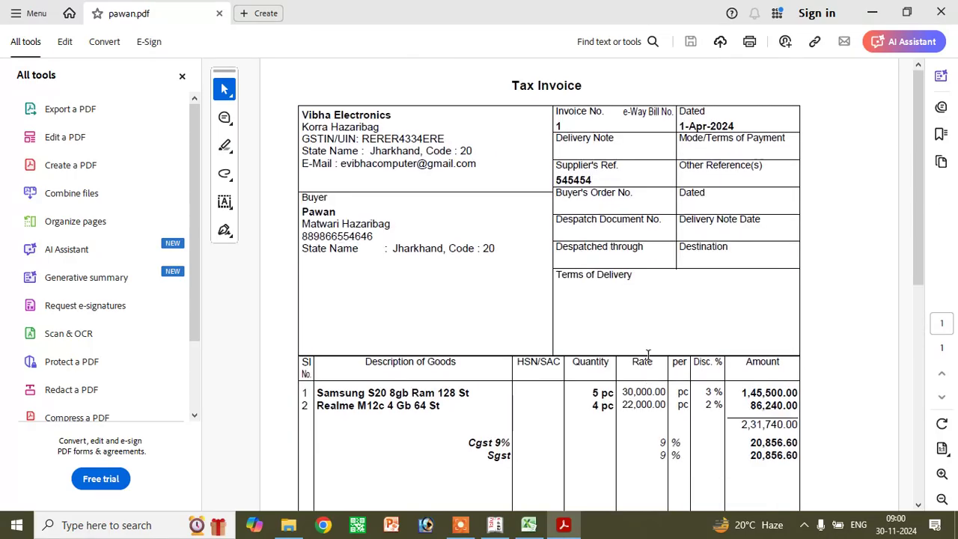